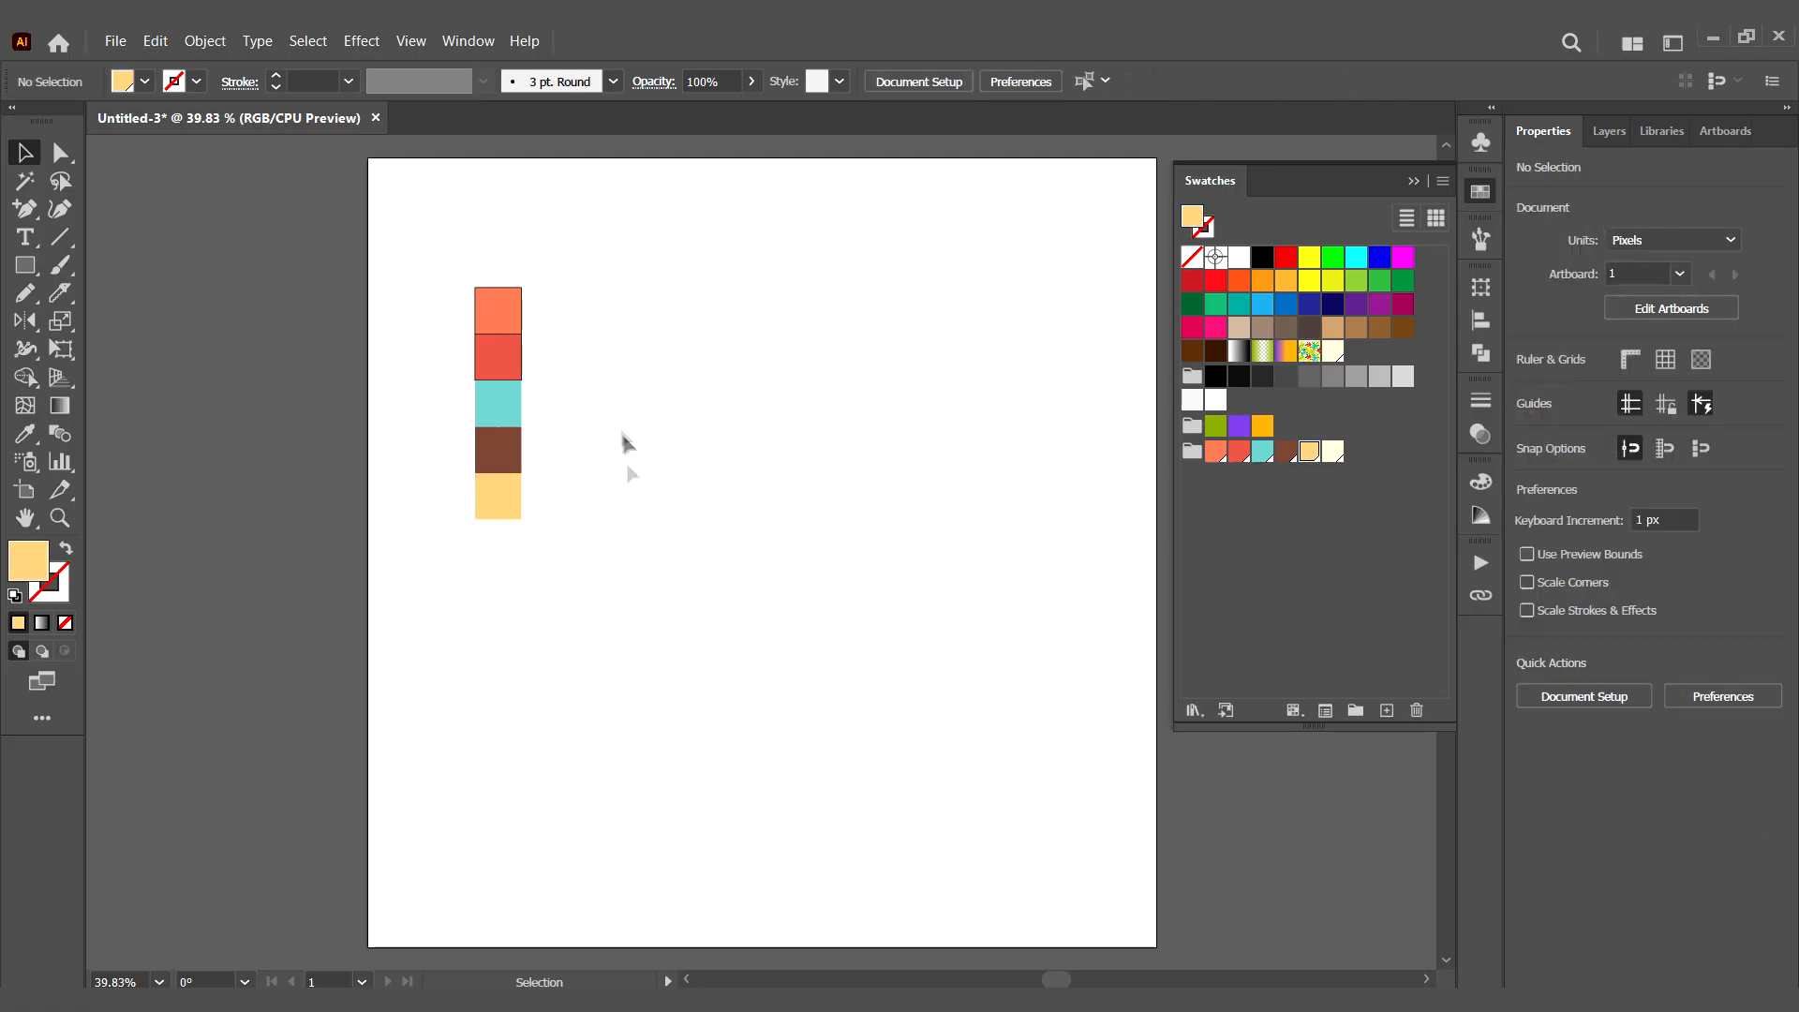
- Remove the stroke from the coloured palette squares in the column
{"action": "left_click_drag", "start_coordinate": [431, 594], "coordinate": [430, 598]}
{"action": "left_click", "coordinate": [51, 586]}
{"action": "left_click", "coordinate": [599, 412]}
{"action": "left_click", "coordinate": [500, 312]}
{"action": "left_click", "coordinate": [64, 623]}
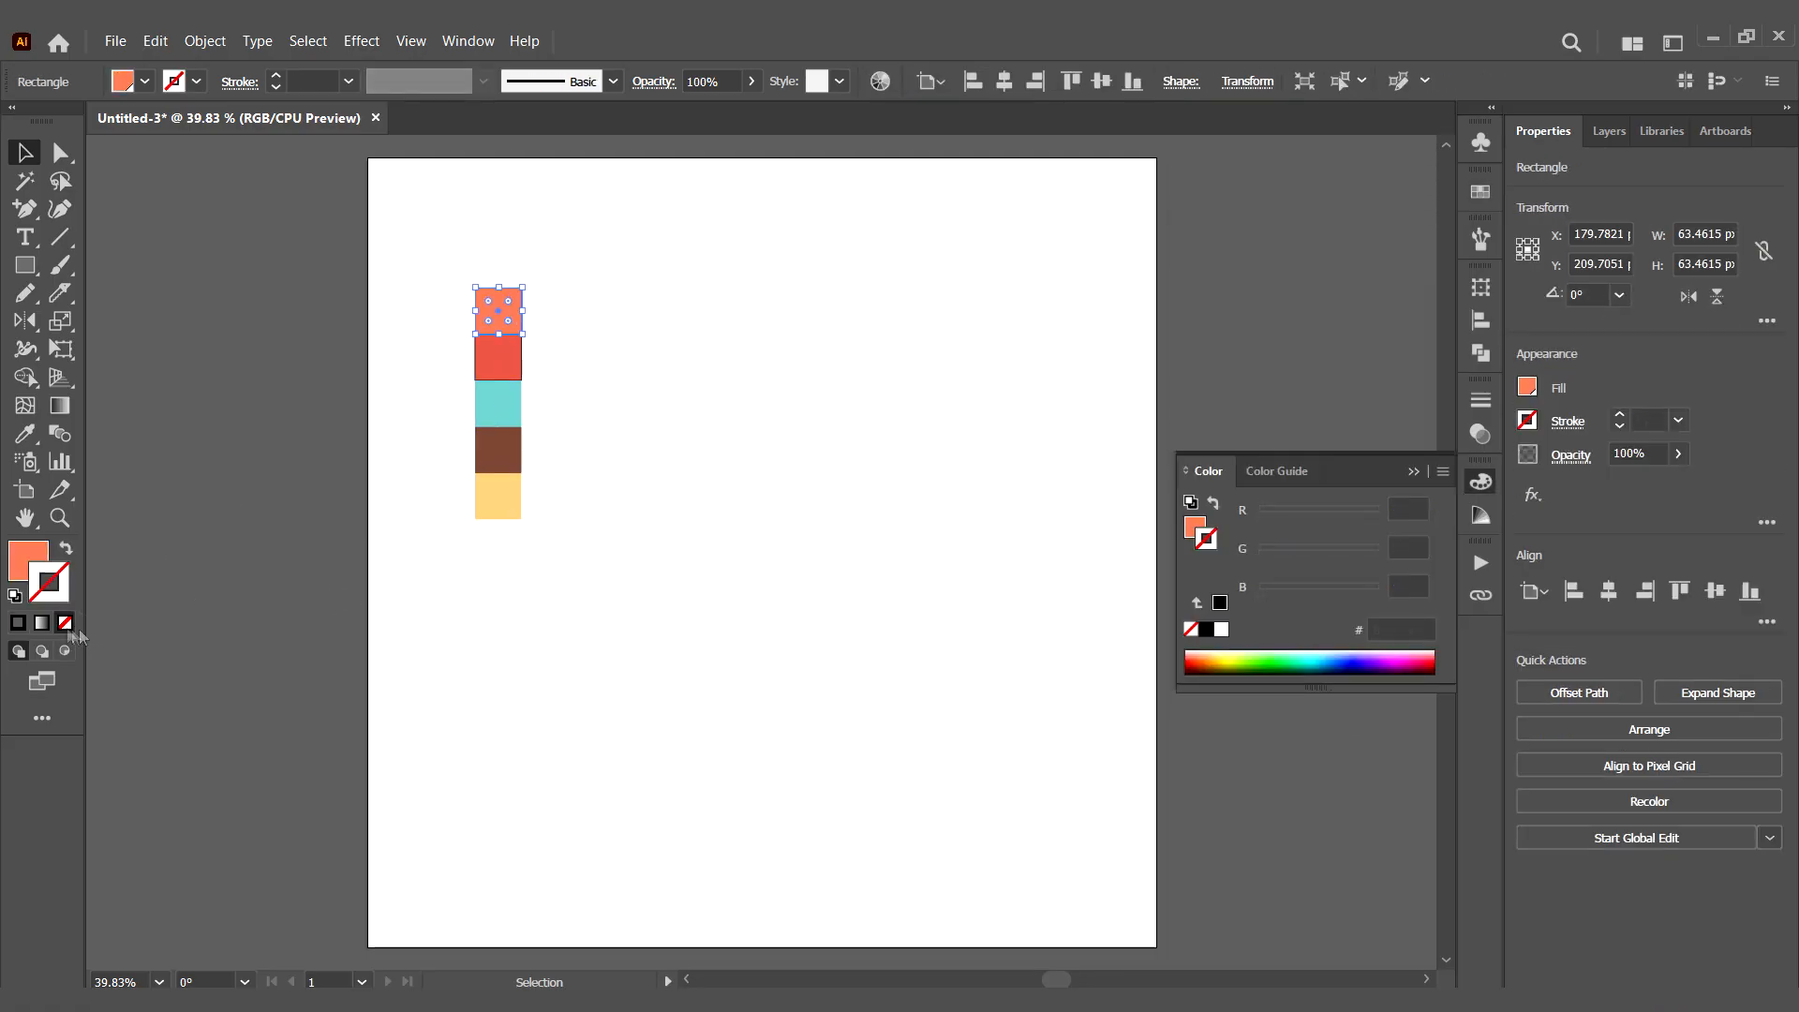
{"action": "left_click", "coordinate": [499, 358]}
{"action": "left_click", "coordinate": [64, 623]}
{"action": "left_click", "coordinate": [498, 402]}
{"action": "left_click", "coordinate": [498, 452]}
{"action": "left_click", "coordinate": [498, 499]}
- Duplicate the five-square column beside the original and space the copy's squares apart evenly
{"action": "left_click_drag", "start_coordinate": [583, 253], "coordinate": [436, 620]}
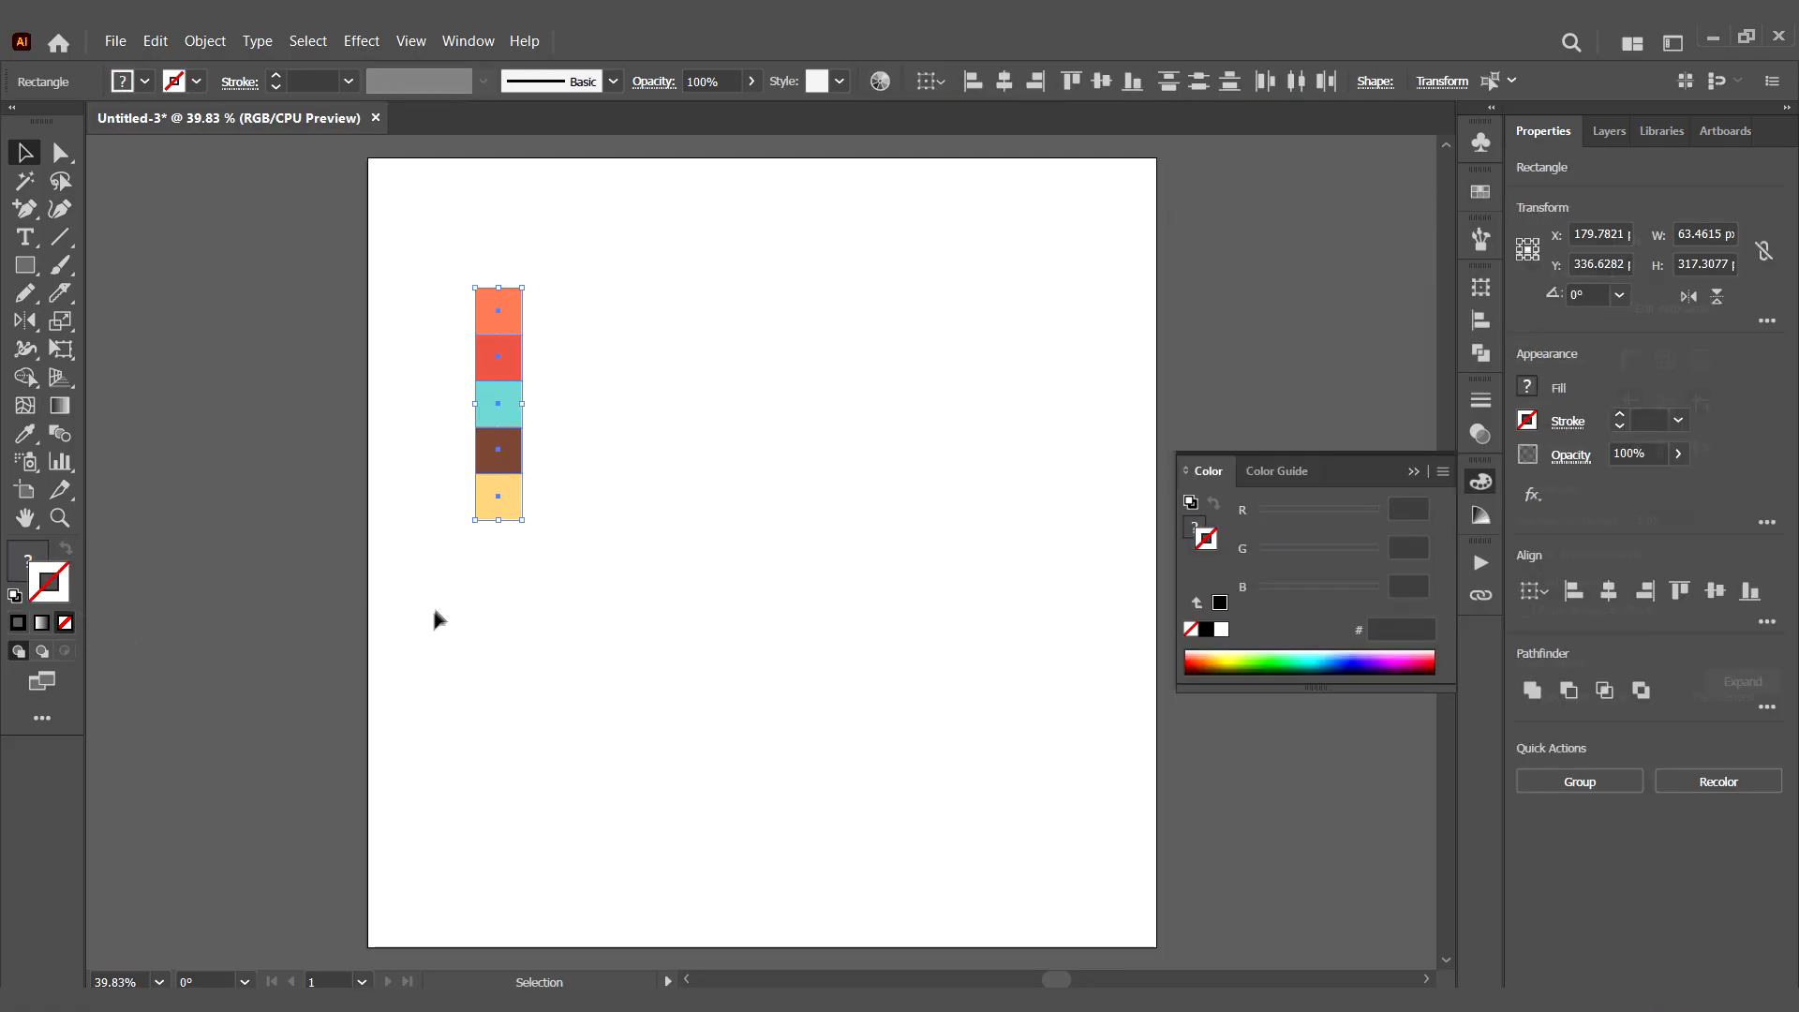
{"action": "left_click", "coordinate": [205, 40]}
{"action": "left_click", "coordinate": [225, 137]}
{"action": "left_click_drag", "start_coordinate": [511, 408], "coordinate": [644, 409]}
{"action": "left_click", "coordinate": [643, 309]}
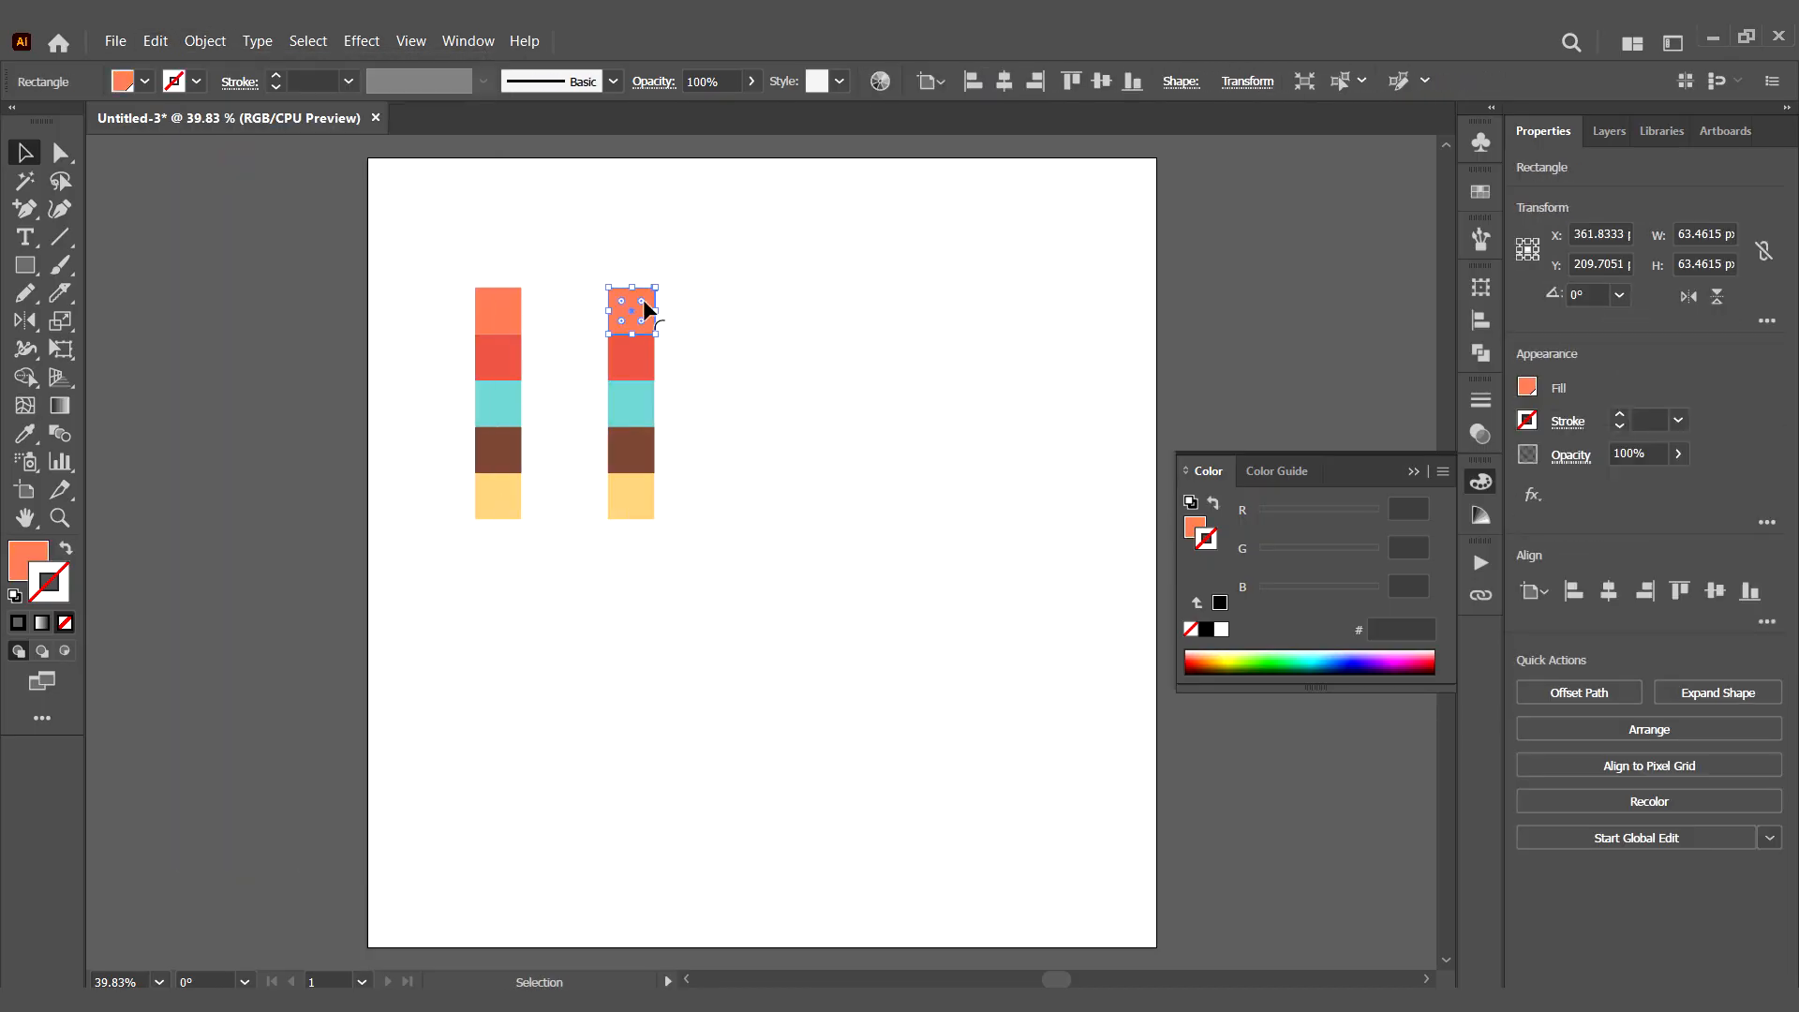
{"action": "left_click_drag", "start_coordinate": [647, 305], "coordinate": [646, 281]}
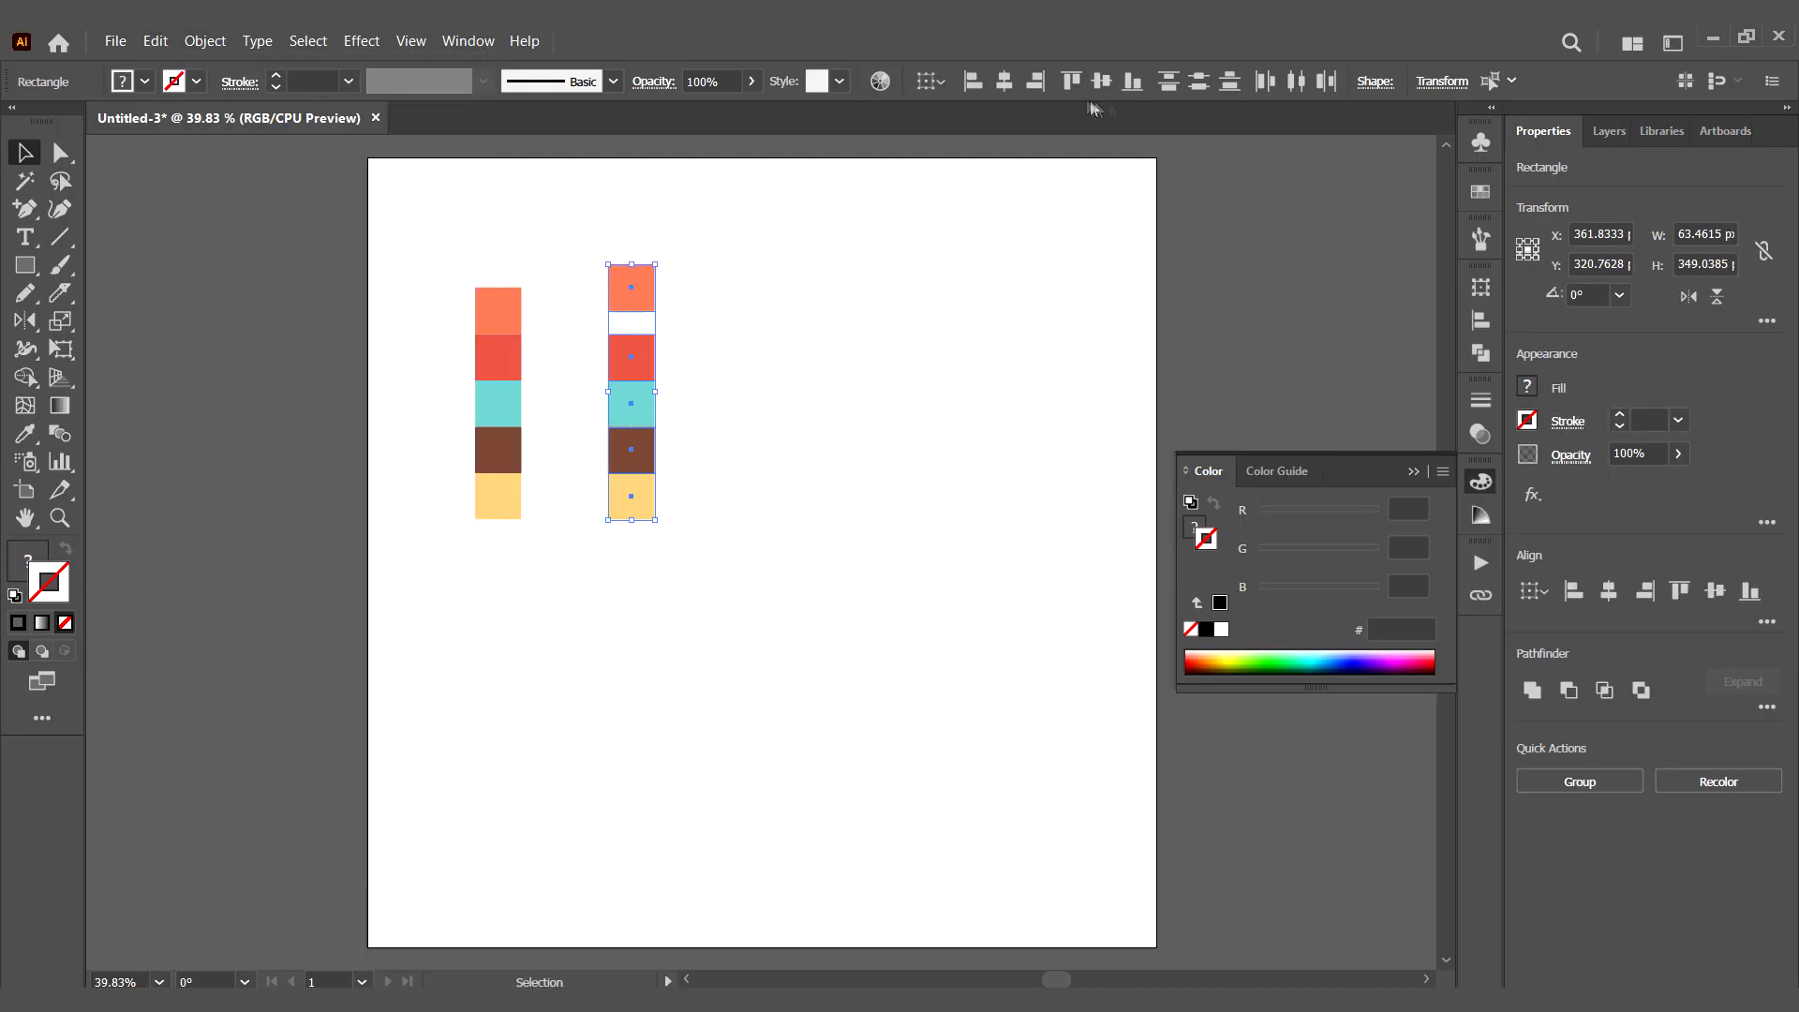
- Scale both colour columns down together to about 67 by 95 px
{"action": "left_click_drag", "start_coordinate": [717, 202], "coordinate": [389, 622]}
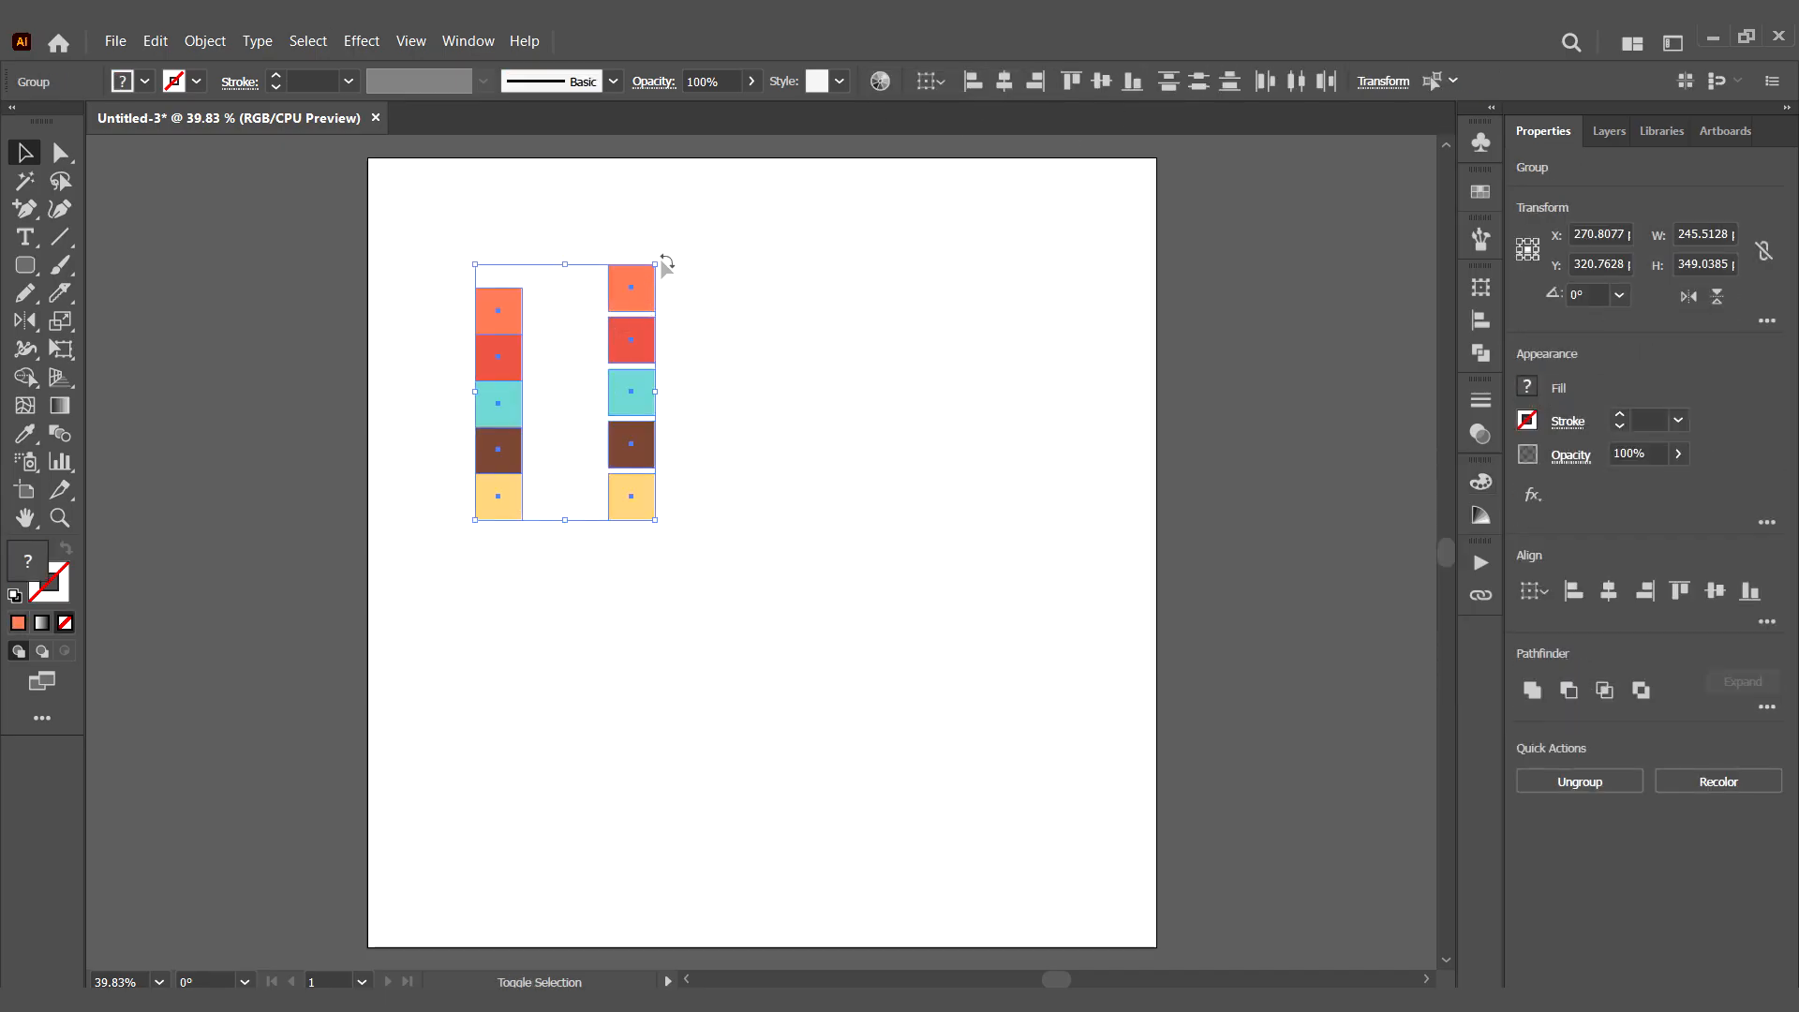
{"action": "left_click_drag", "start_coordinate": [661, 265], "coordinate": [590, 357]}
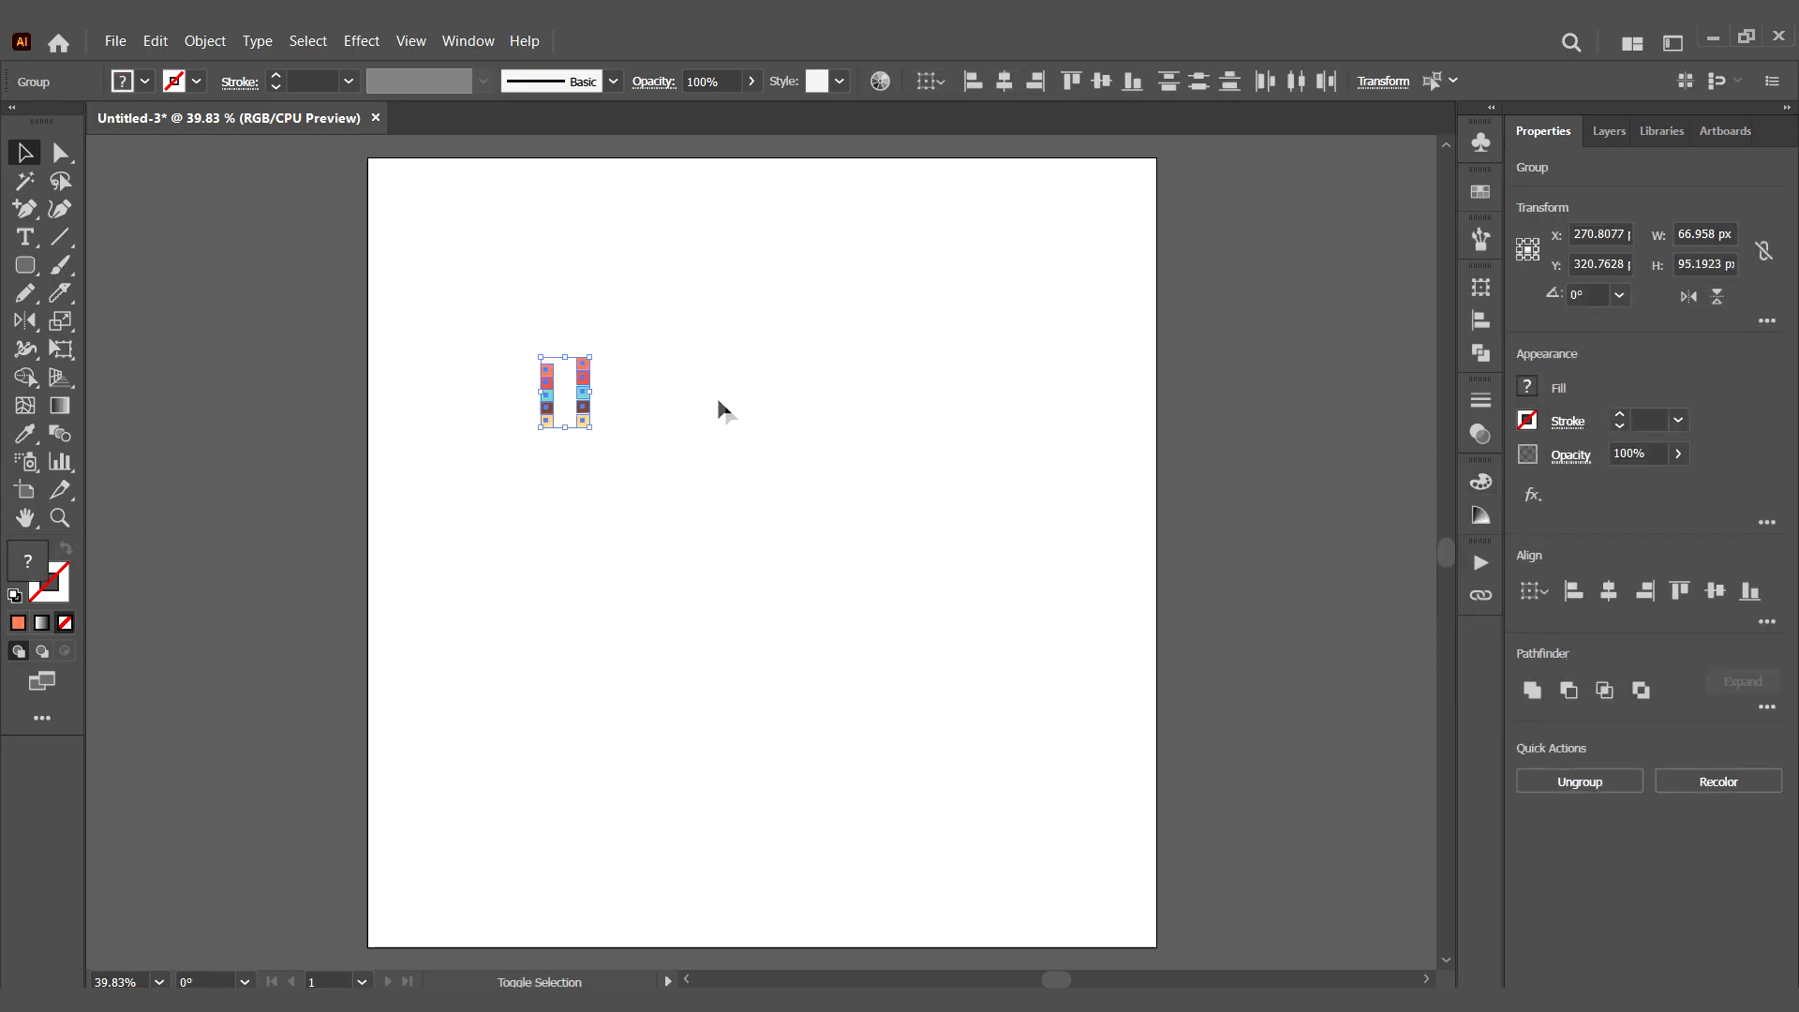
{"action": "left_click", "coordinate": [730, 414]}
- Create an Art Brush from the spaced column, stretched to fit stroke length, with its direction pointing right
{"action": "left_click", "coordinate": [1481, 240]}
{"action": "mouse_move", "coordinate": [644, 318]}
{"action": "left_mouse_down"}
{"action": "mouse_move", "coordinate": [558, 463]}
{"action": "mouse_move", "coordinate": [525, 467]}
{"action": "left_mouse_up"}
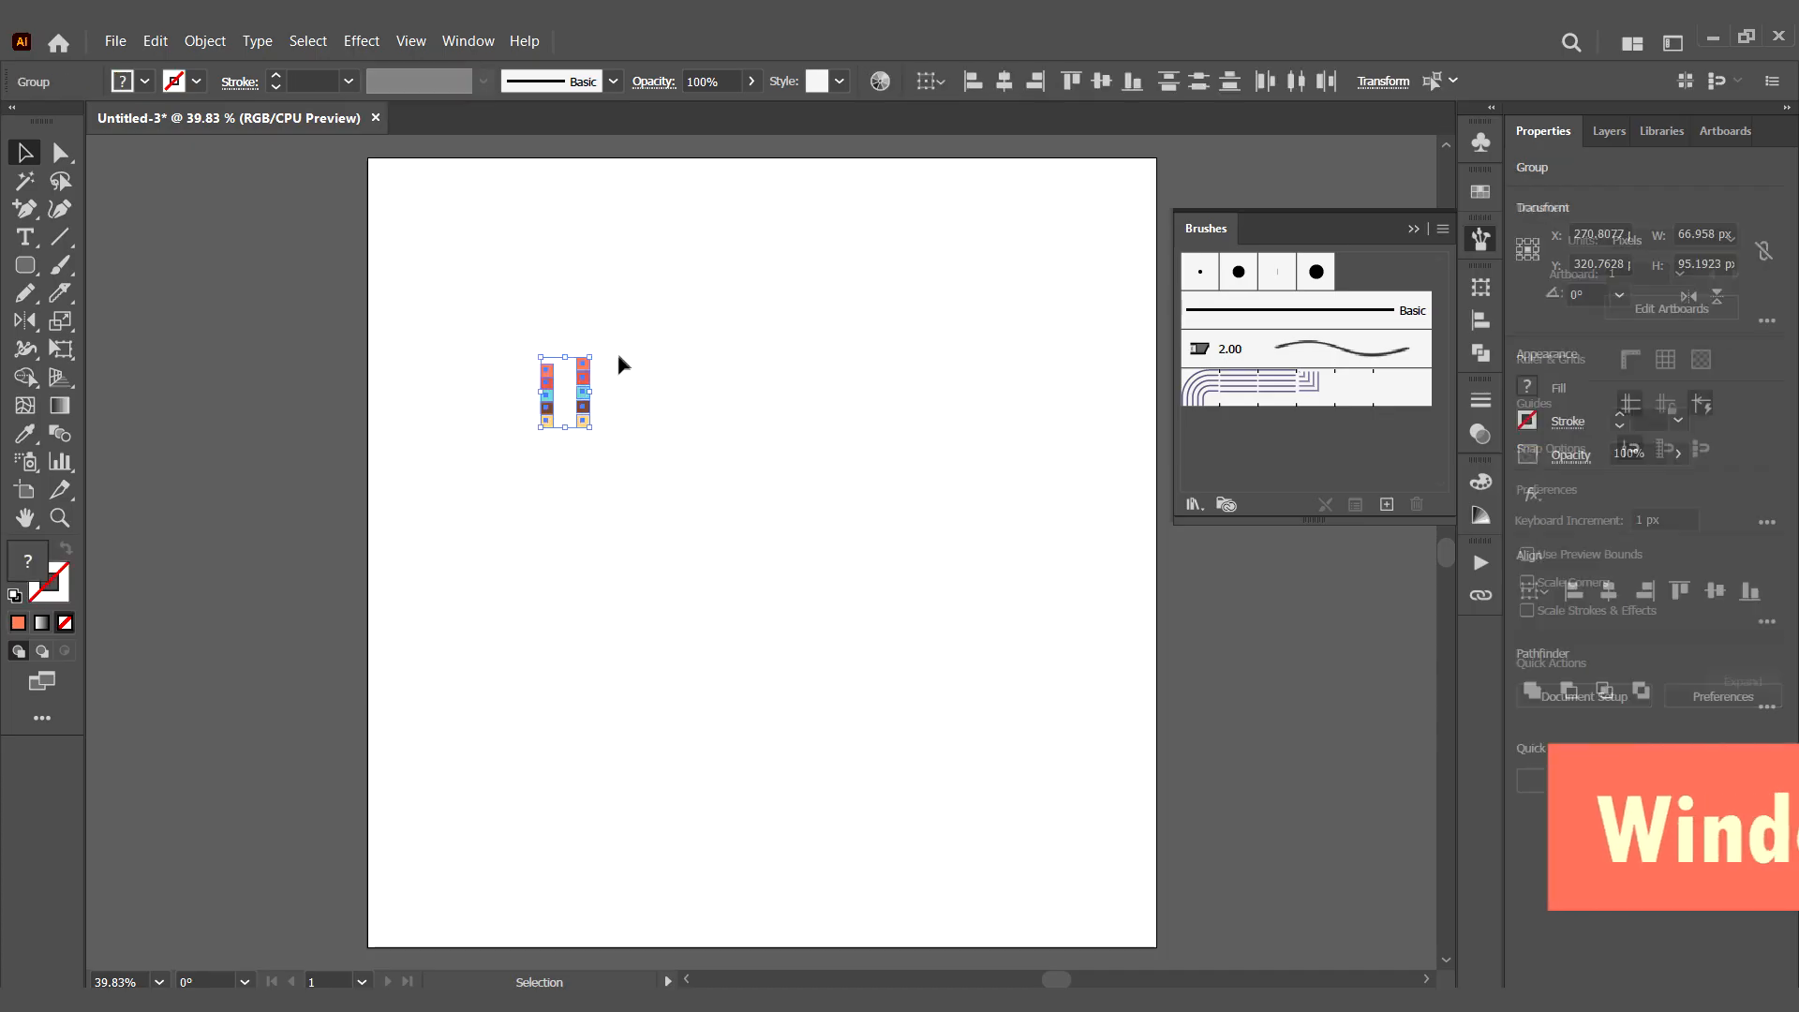
{"action": "mouse_move", "coordinate": [590, 357]}
{"action": "left_mouse_down"}
{"action": "mouse_move", "coordinate": [610, 336]}
{"action": "mouse_move", "coordinate": [596, 350]}
{"action": "mouse_move", "coordinate": [1293, 393]}
{"action": "mouse_move", "coordinate": [1338, 413]}
{"action": "left_mouse_up"}
{"action": "left_click", "coordinate": [610, 373]}
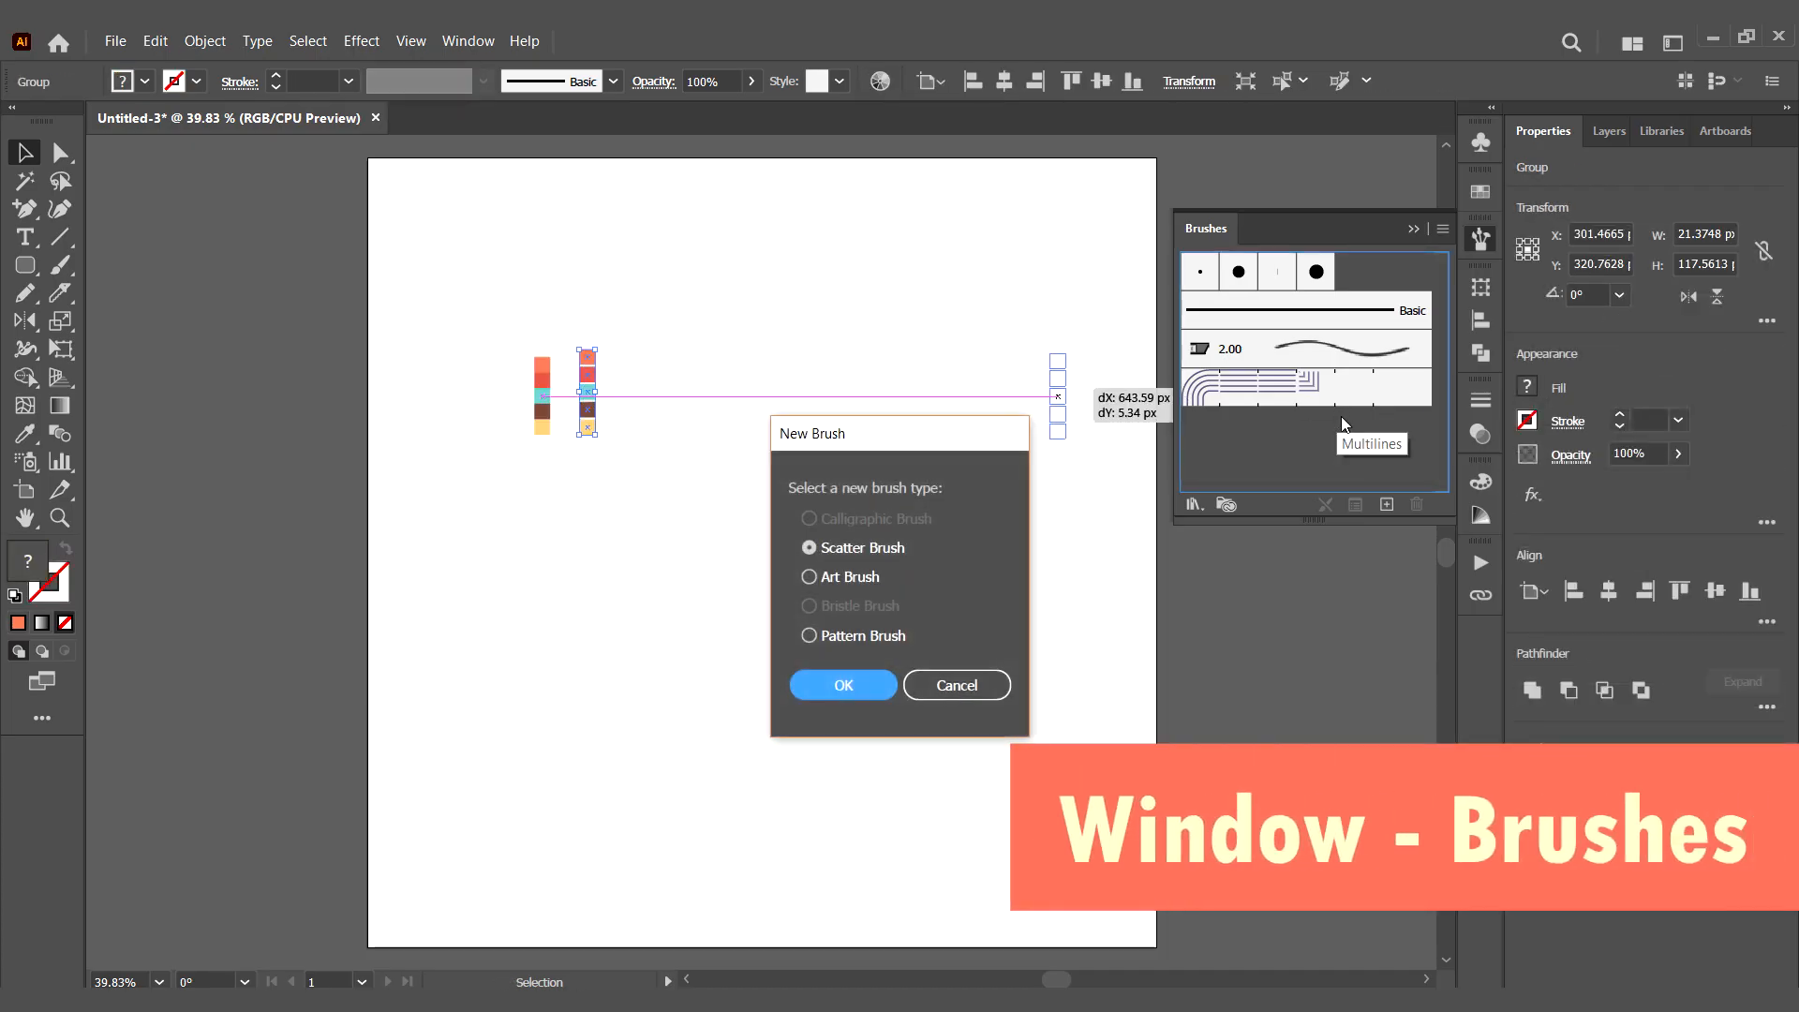
{"action": "left_click", "coordinate": [862, 577]}
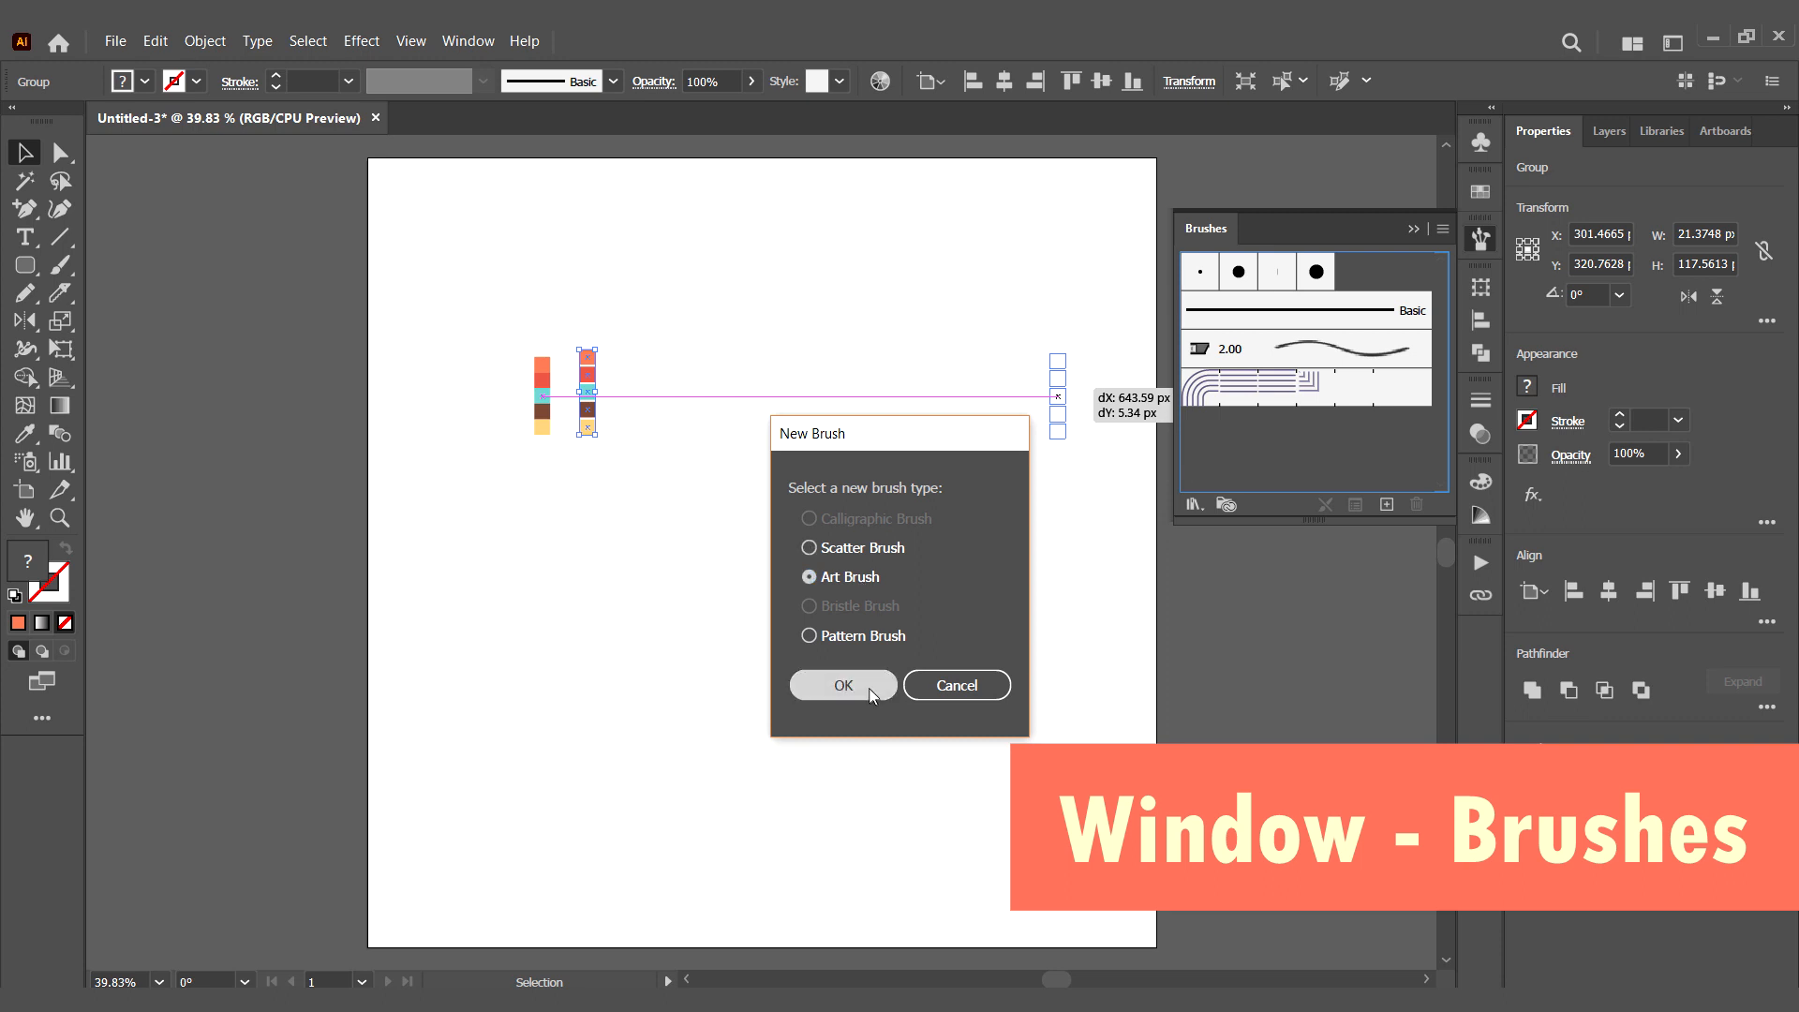
{"action": "left_click", "coordinate": [843, 685]}
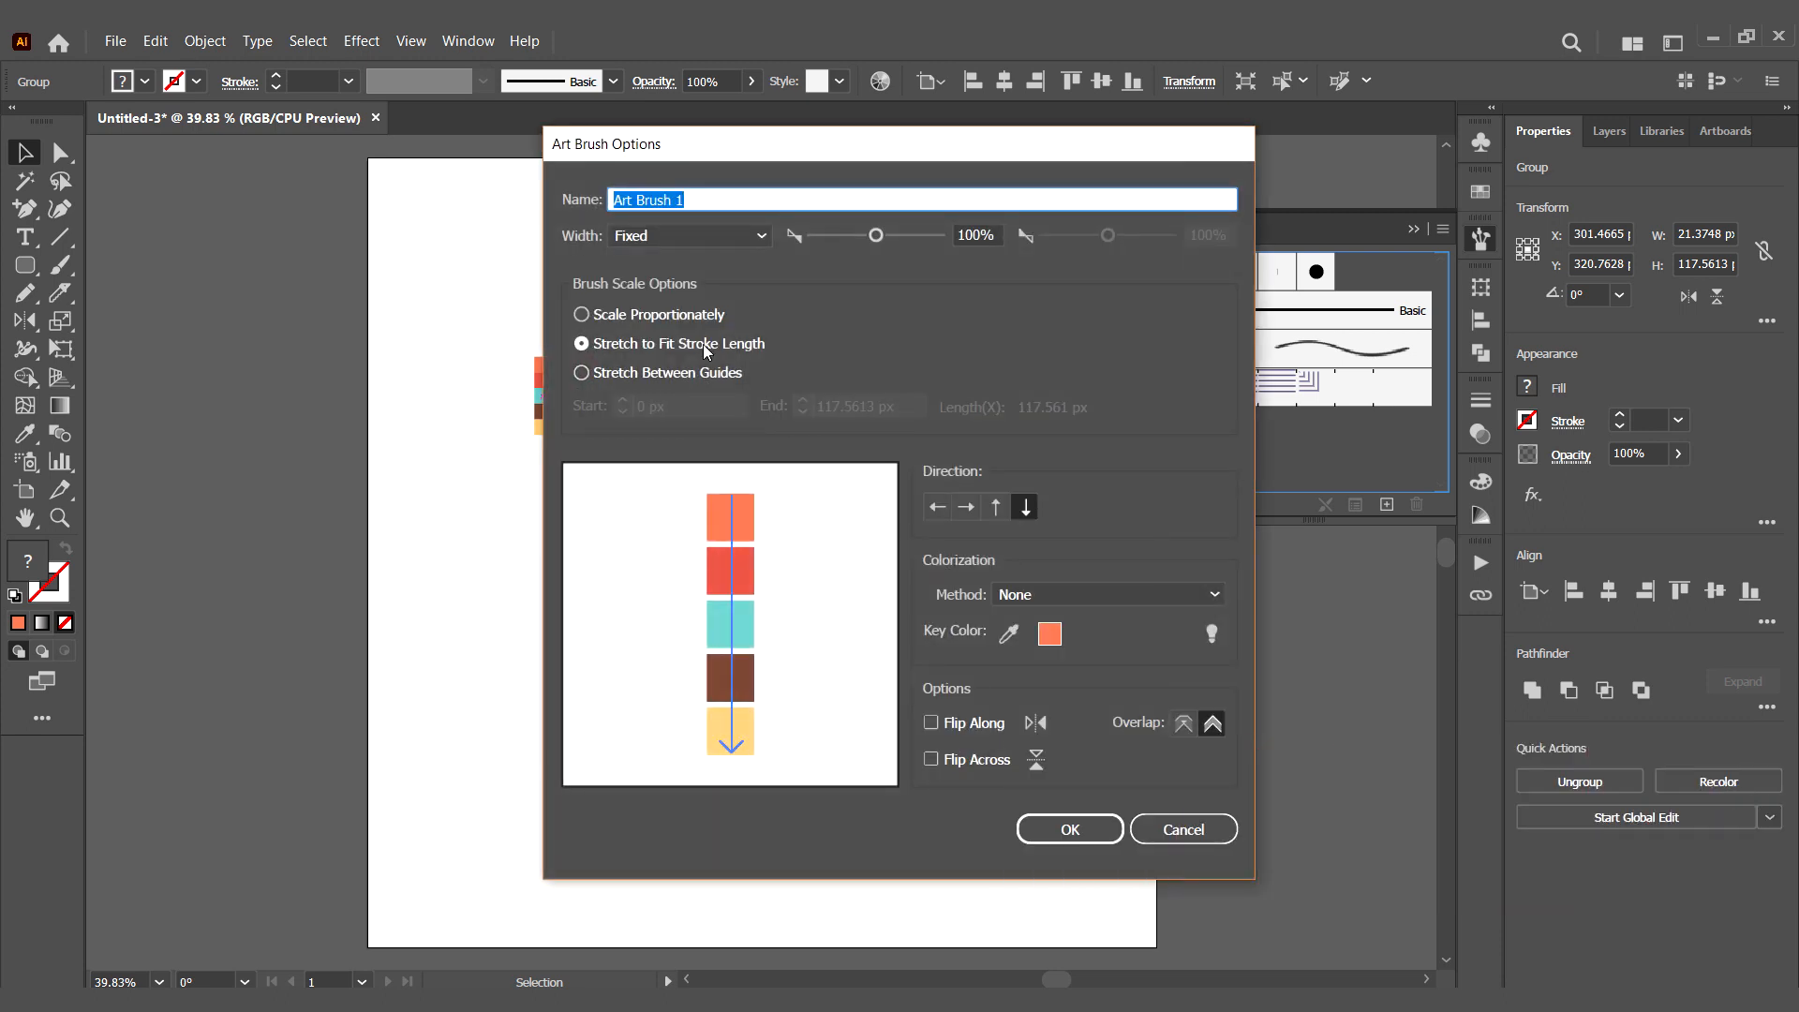
{"action": "left_click", "coordinate": [707, 350]}
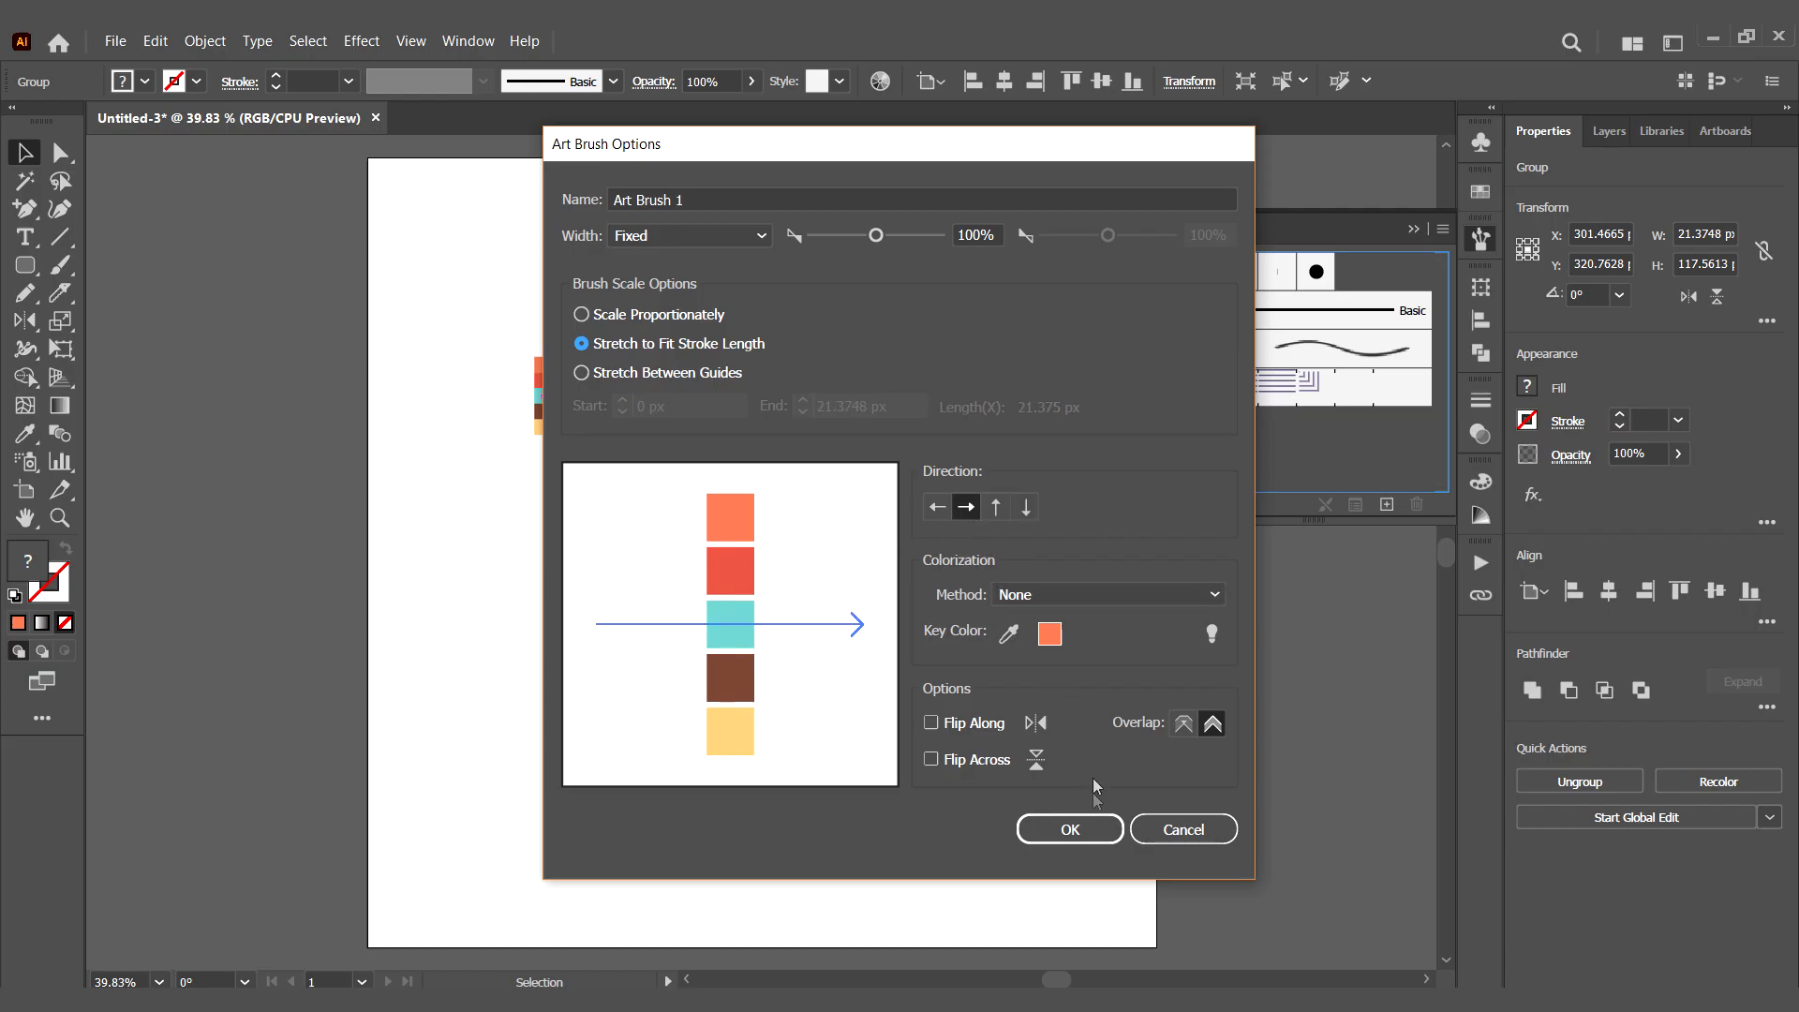
{"action": "left_click", "coordinate": [1078, 830]}
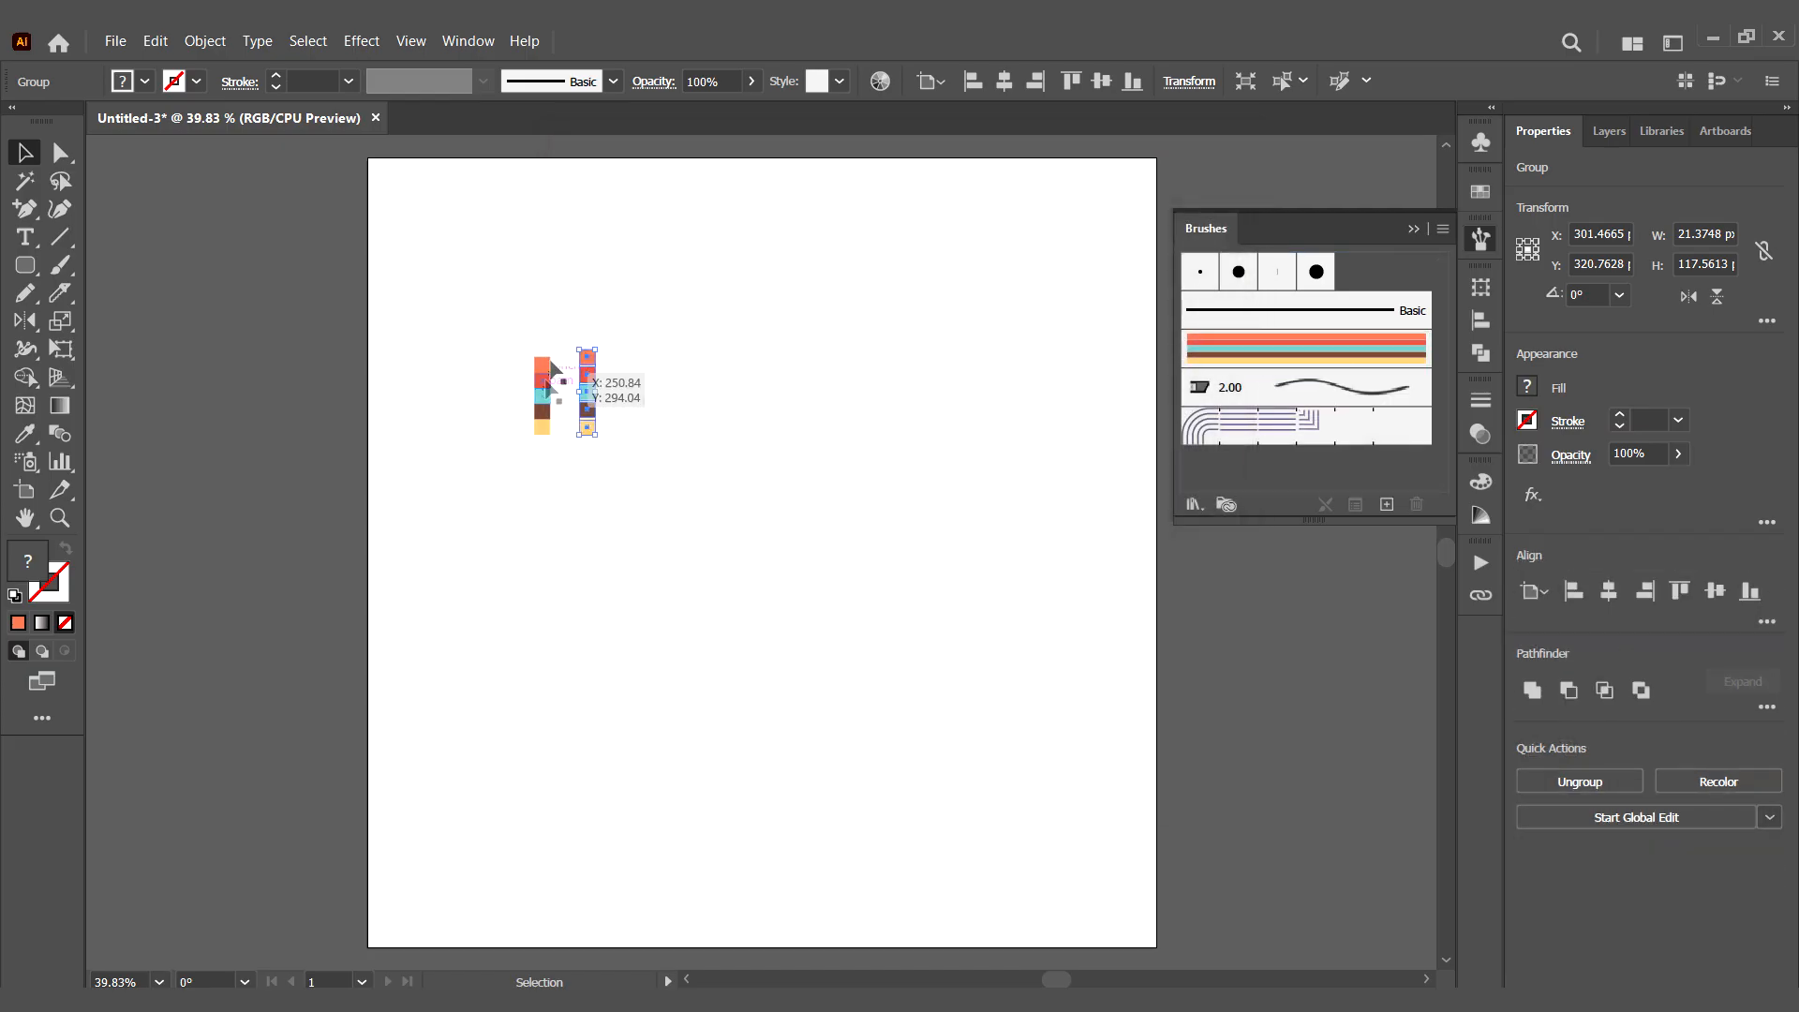
- Create a second Art Brush from the gapless column, stretched to fit stroke length, with a horizontal direction
{"action": "double_click", "coordinate": [541, 381]}
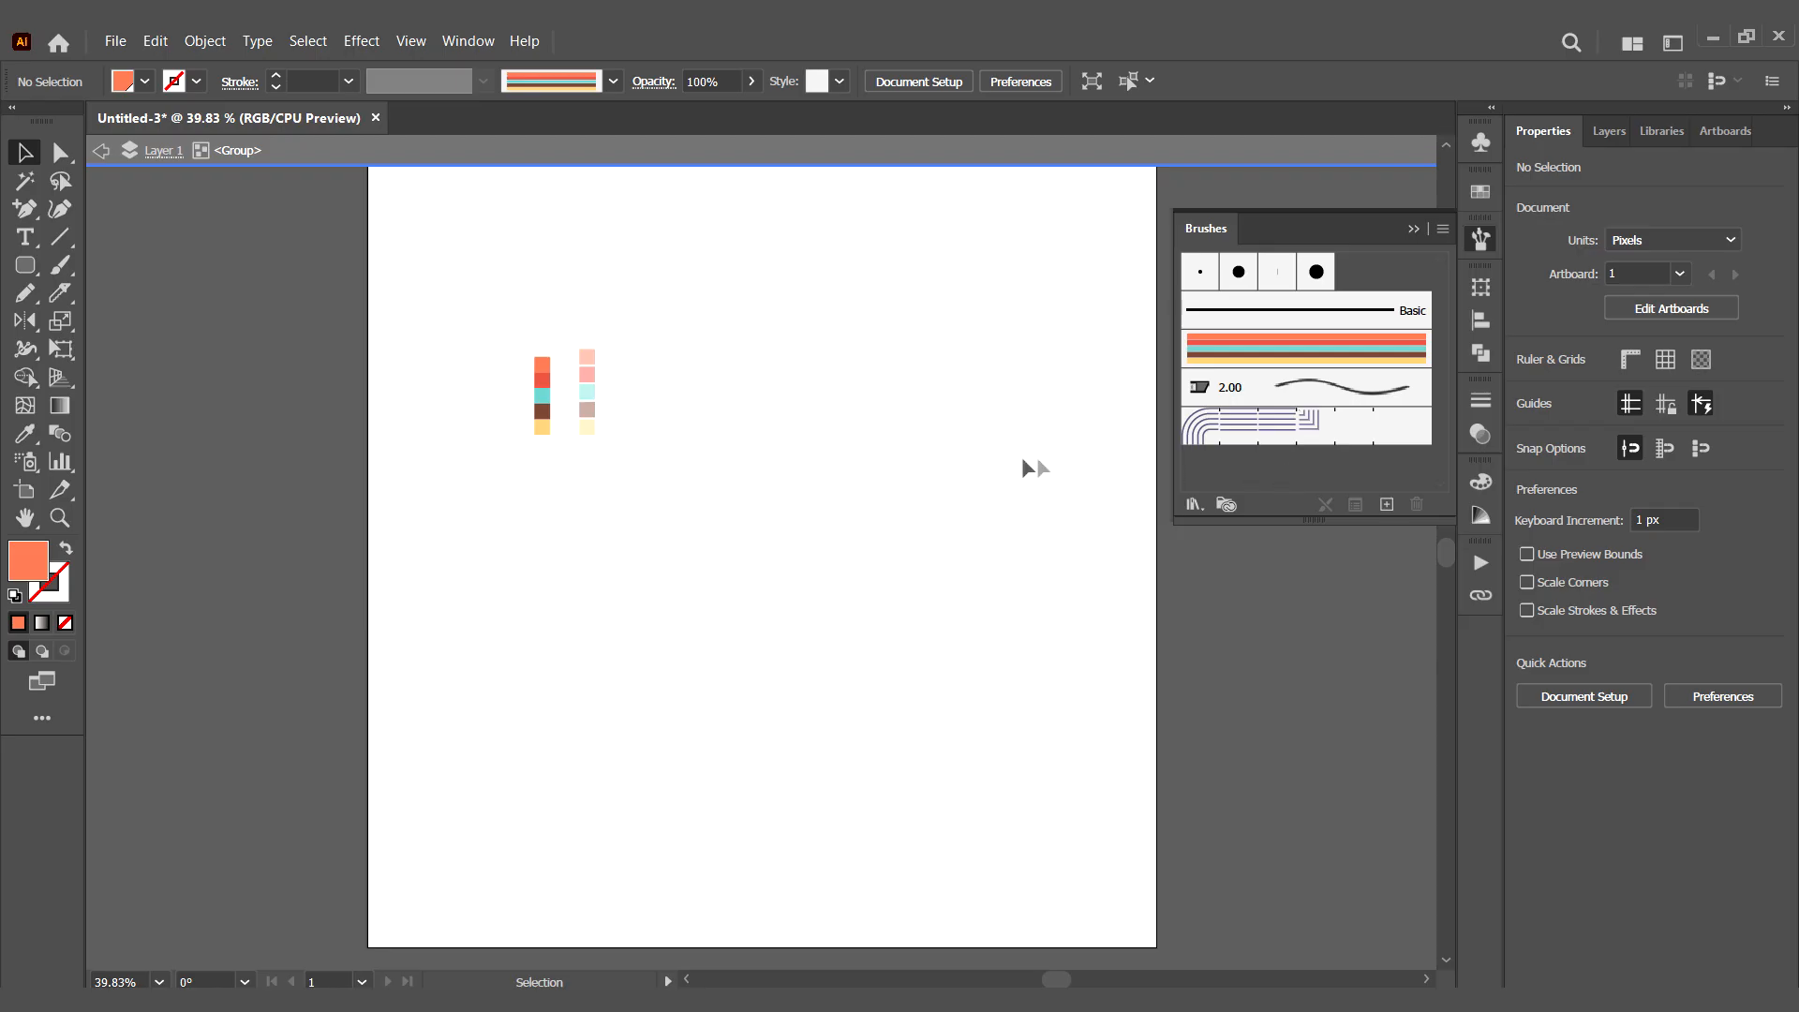
{"action": "key", "text": "Escape"}
{"action": "mouse_move", "coordinate": [550, 403]}
{"action": "left_mouse_down"}
{"action": "mouse_move", "coordinate": [1443, 441]}
{"action": "mouse_move", "coordinate": [1309, 480]}
{"action": "left_mouse_up"}
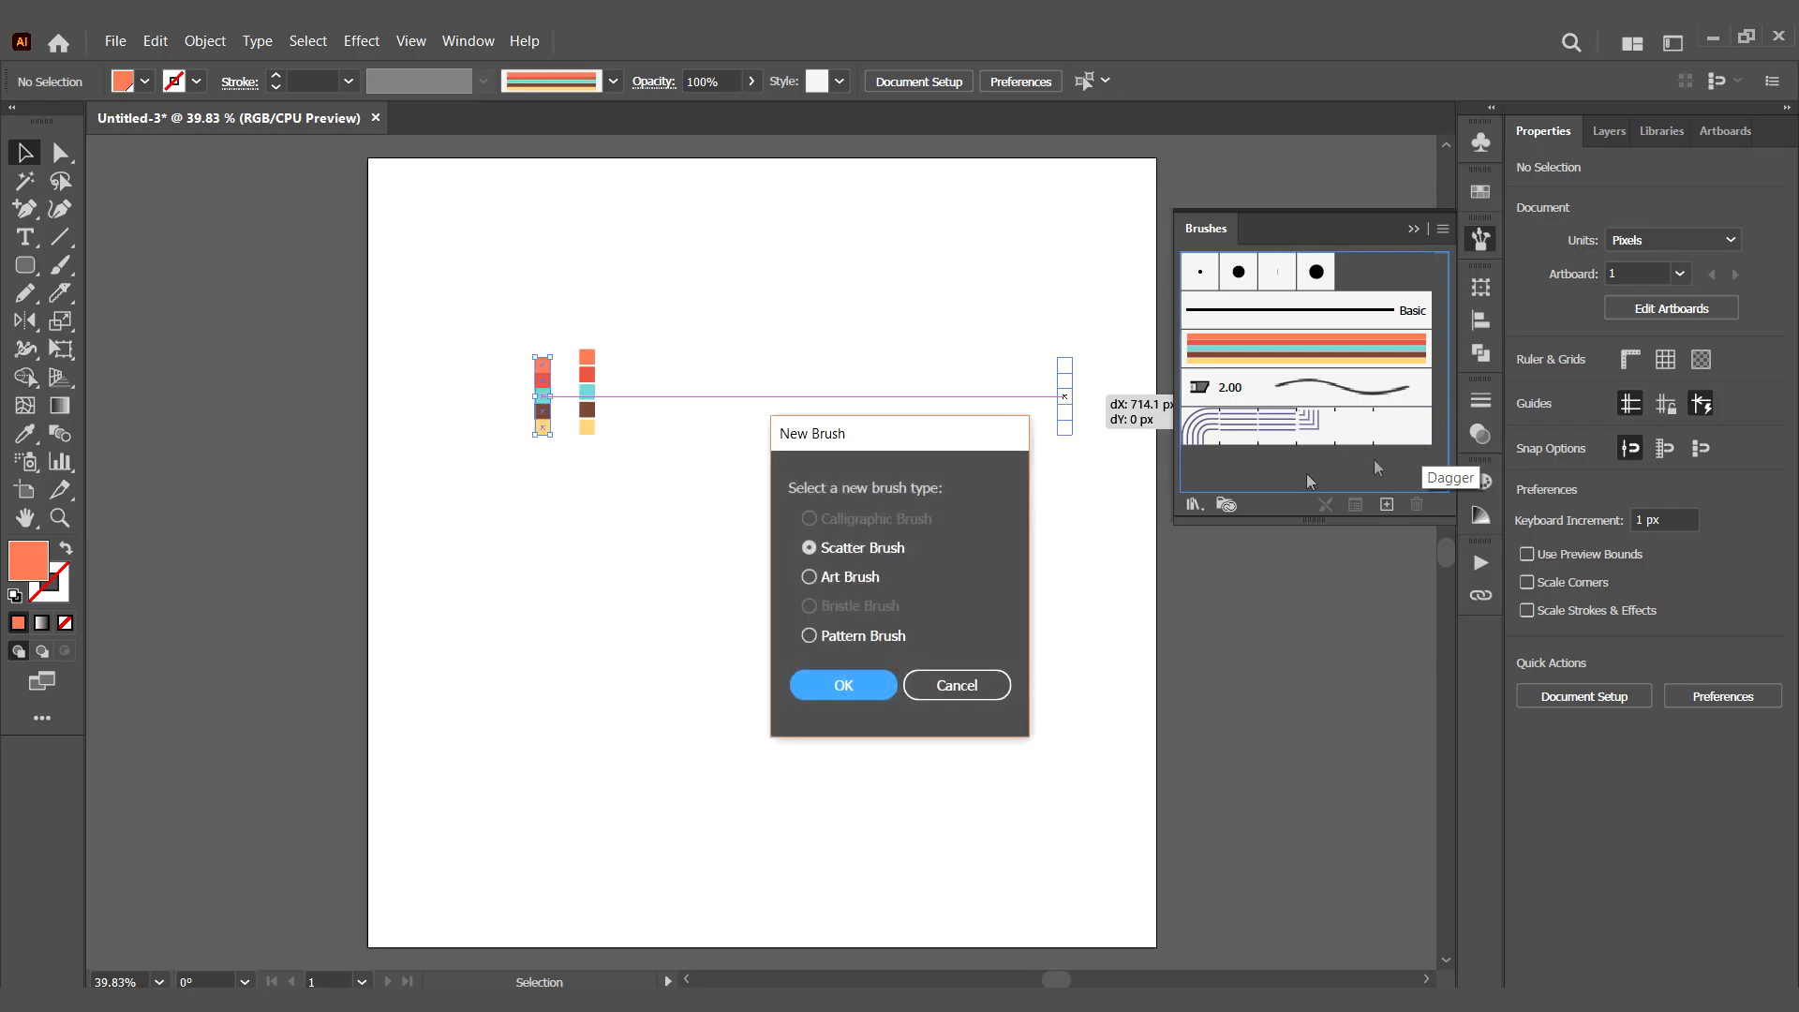
{"action": "left_click", "coordinate": [843, 685]}
{"action": "left_click", "coordinate": [706, 347]}
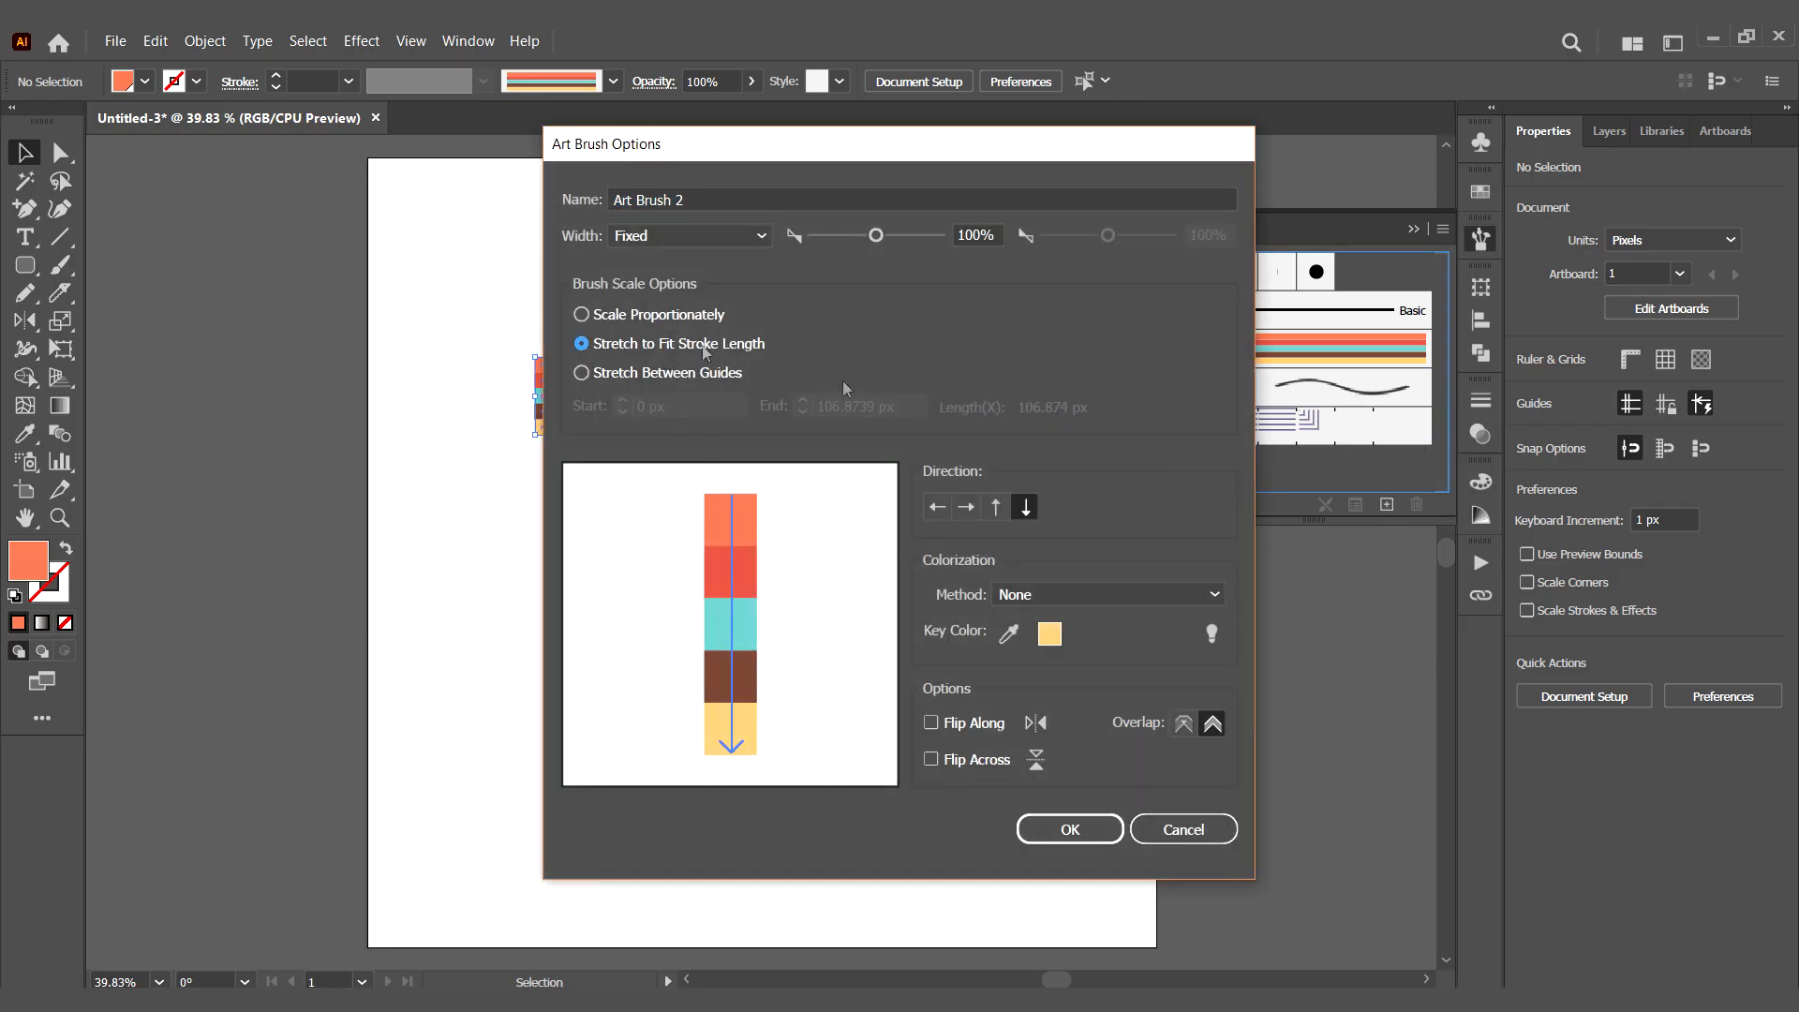
{"action": "left_click", "coordinate": [937, 507]}
{"action": "left_click", "coordinate": [1070, 829]}
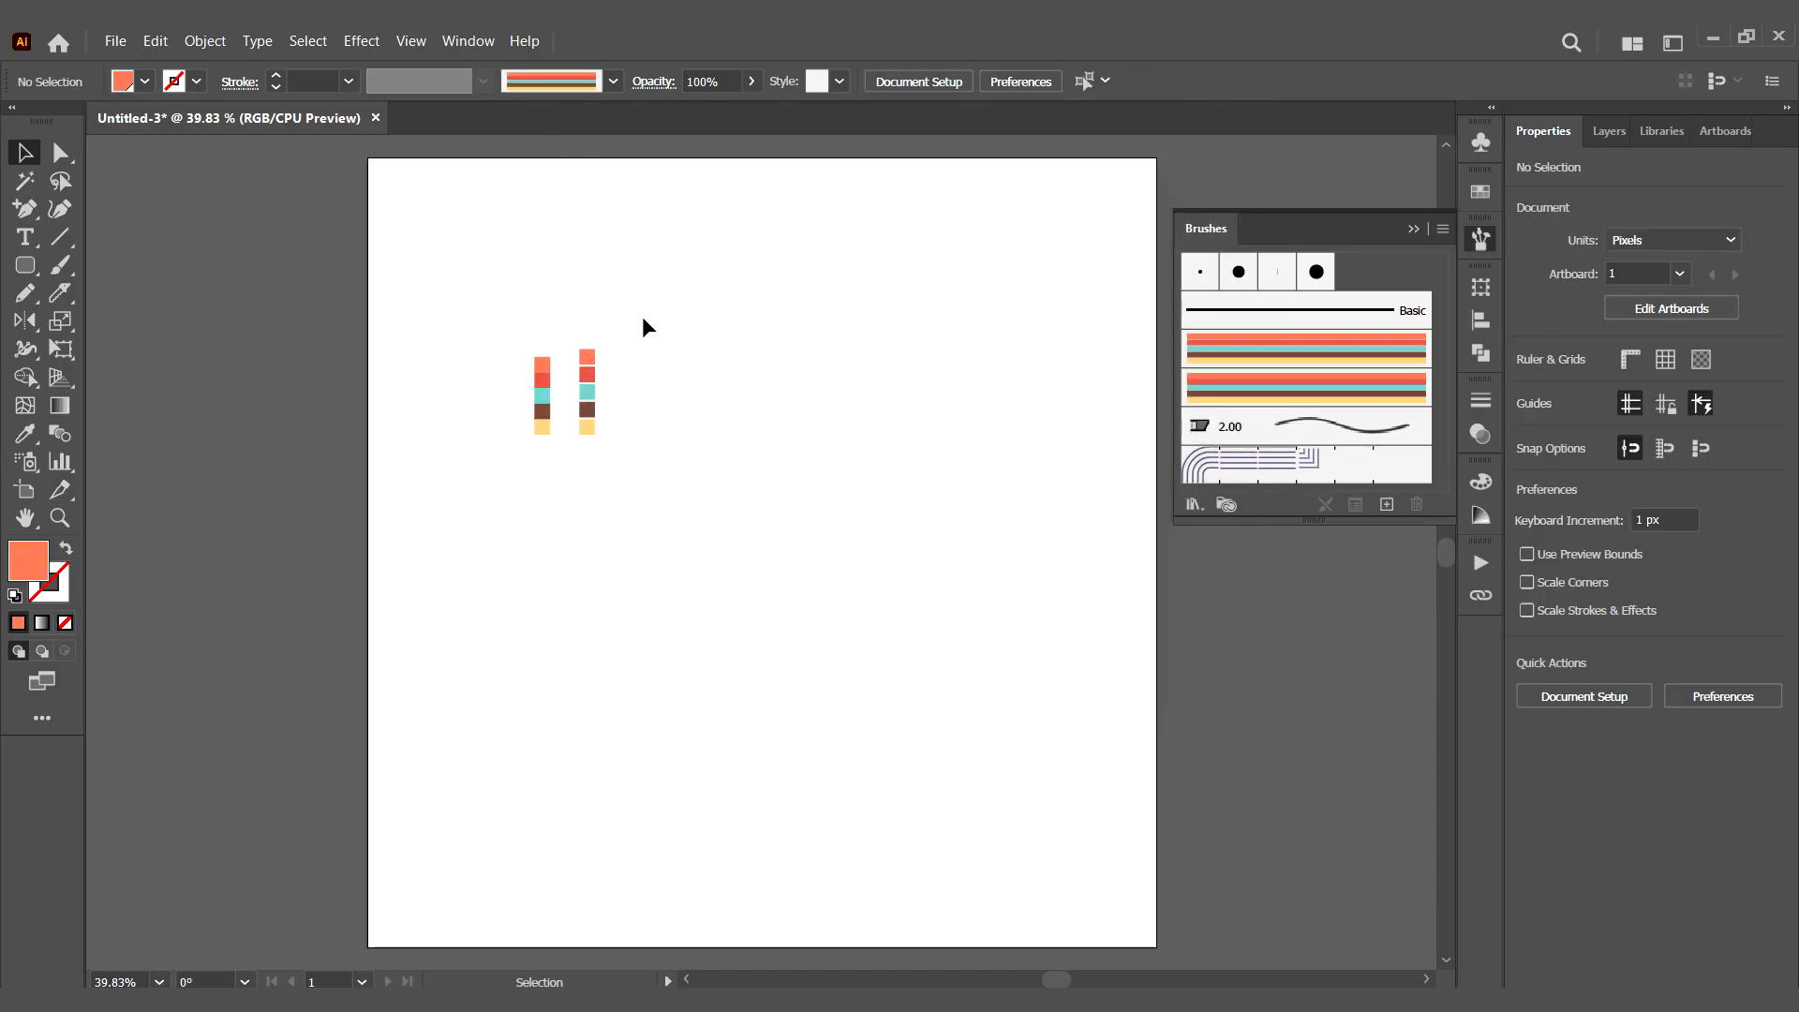
- Move both small colour columns off the artboard to its left side
{"action": "left_click", "coordinate": [594, 391]}
{"action": "left_click_drag", "start_coordinate": [588, 401], "coordinate": [273, 277]}
{"action": "left_click", "coordinate": [709, 496]}
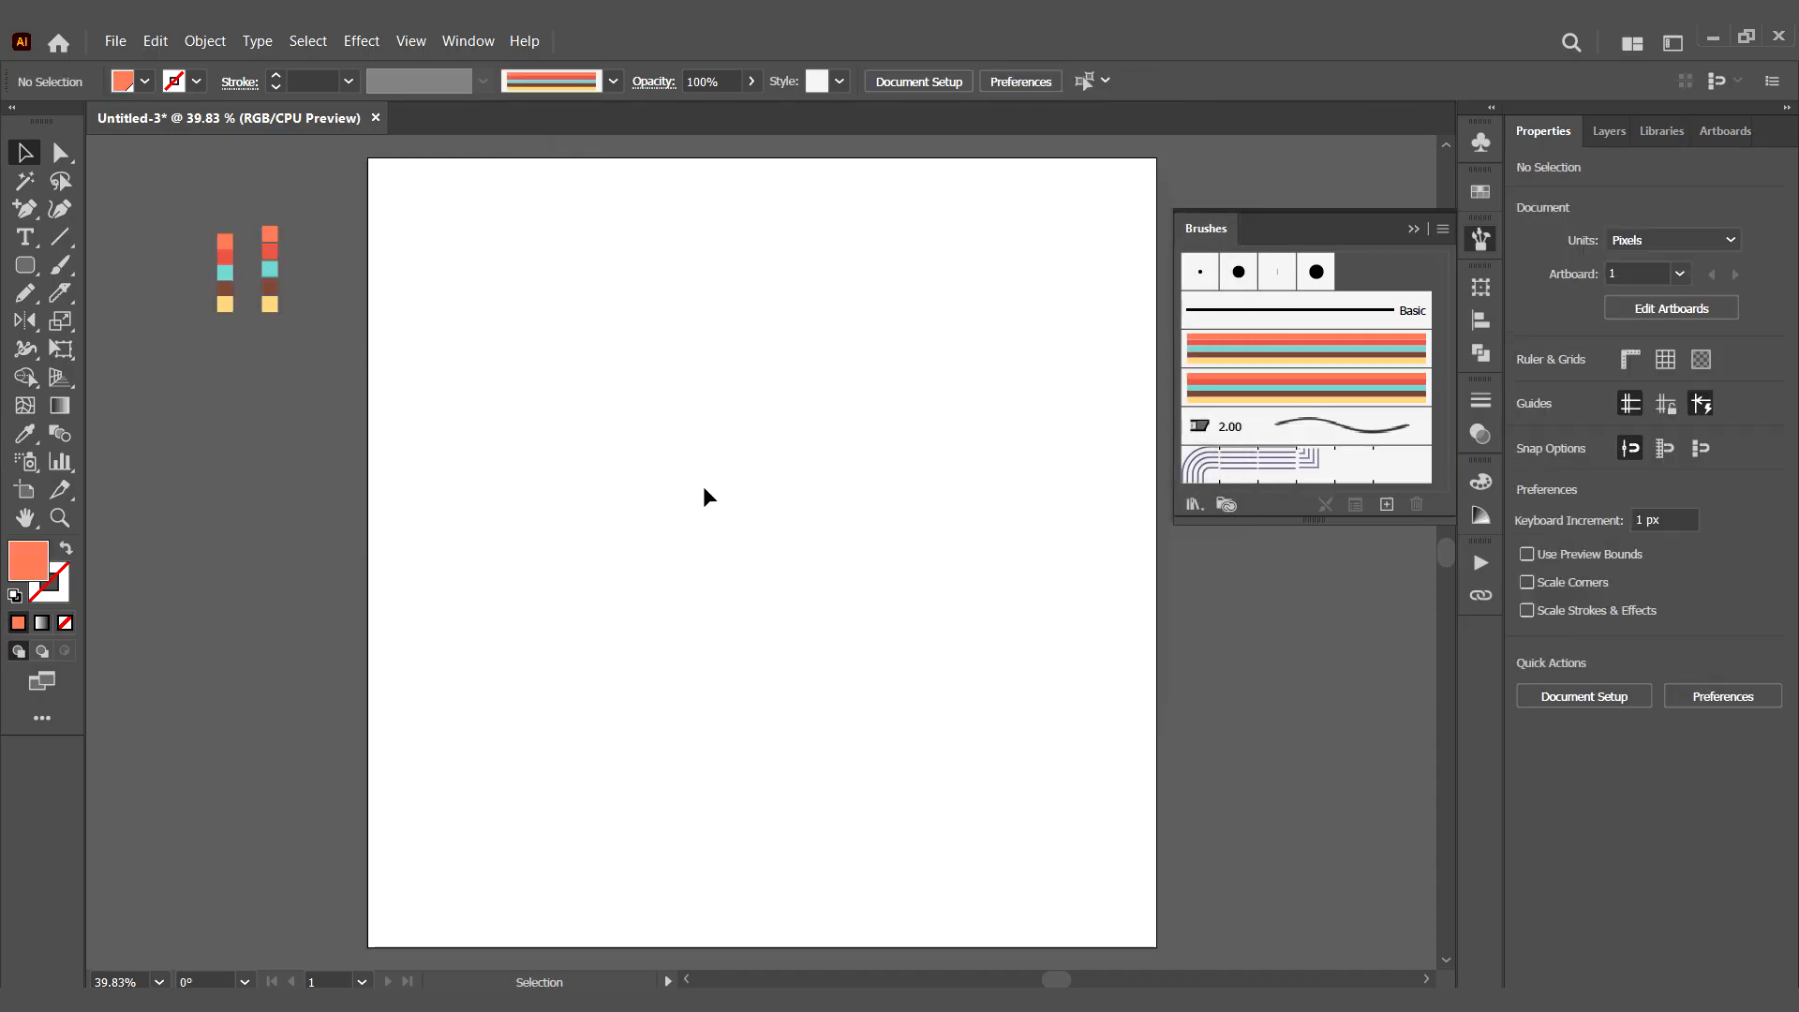
- Draw a rectangle about 421 by 450 px with the gapless stripe brush and round its corners to about 90 px
{"action": "left_click", "coordinate": [1328, 390]}
{"action": "left_click", "coordinate": [23, 293]}
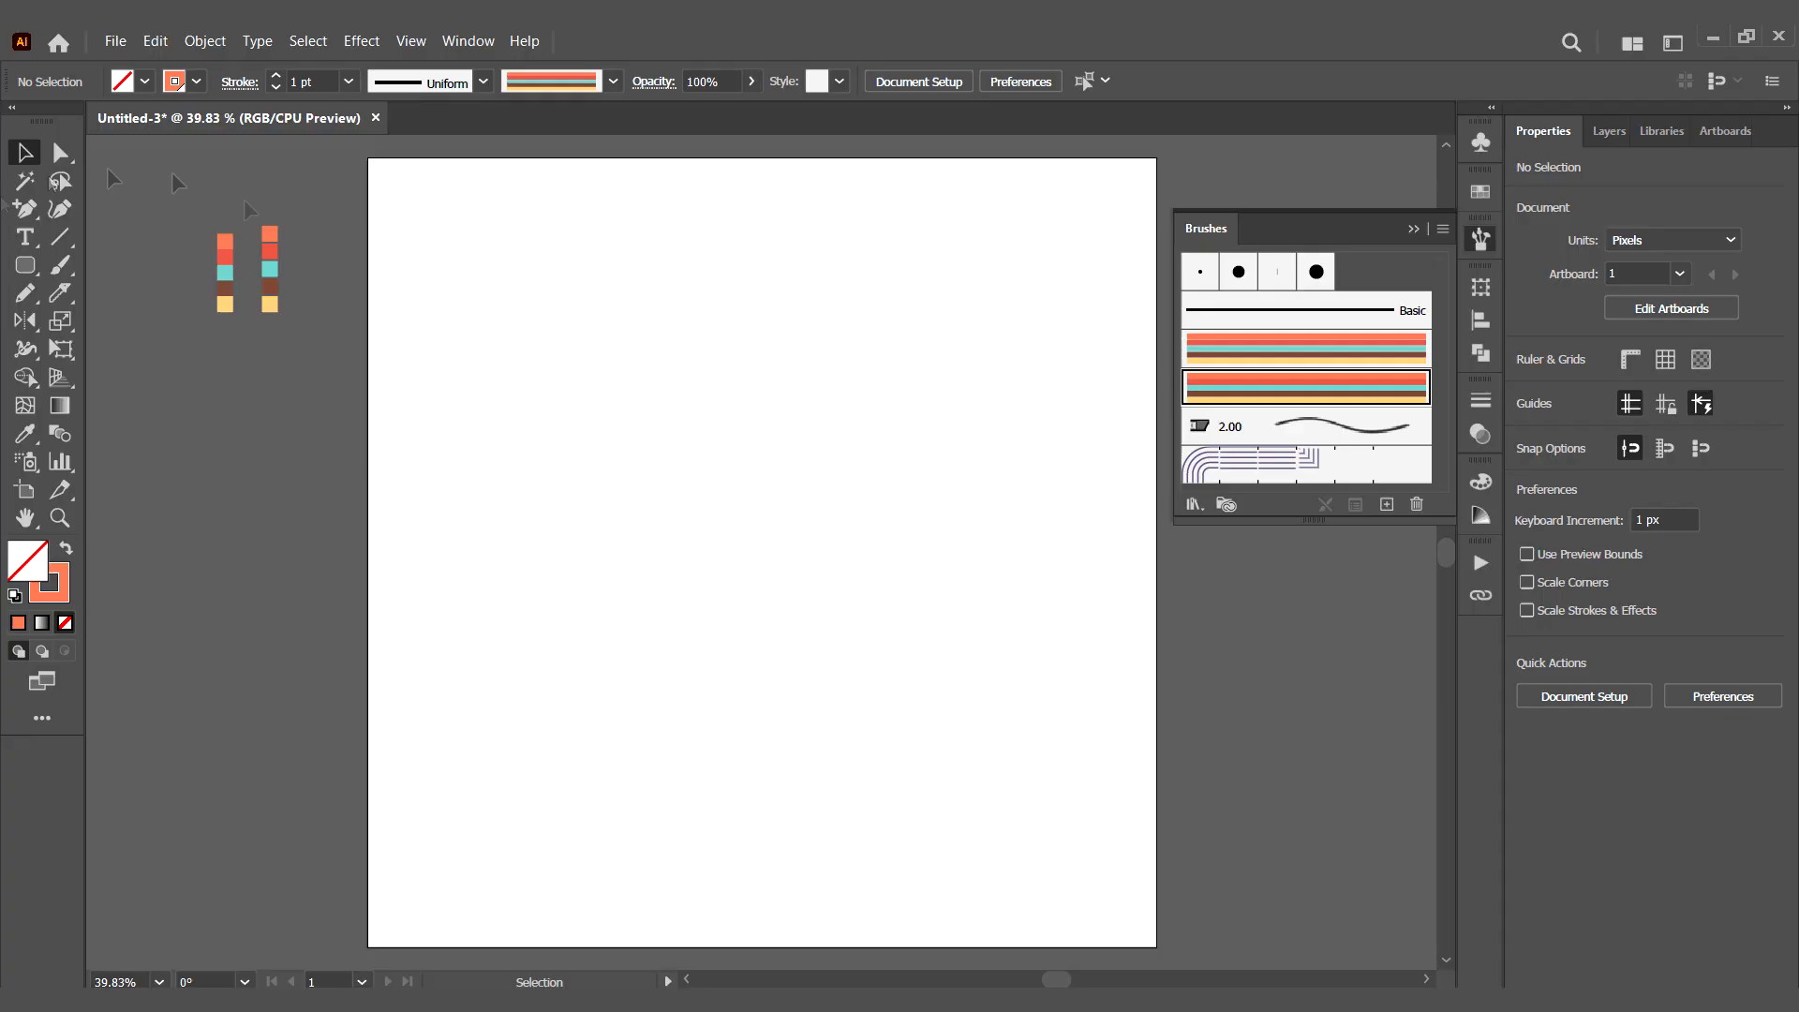
{"action": "left_click_drag", "start_coordinate": [534, 385], "coordinate": [841, 717]}
{"action": "key", "text": "a"}
{"action": "left_click_drag", "start_coordinate": [546, 400], "coordinate": [599, 454]}
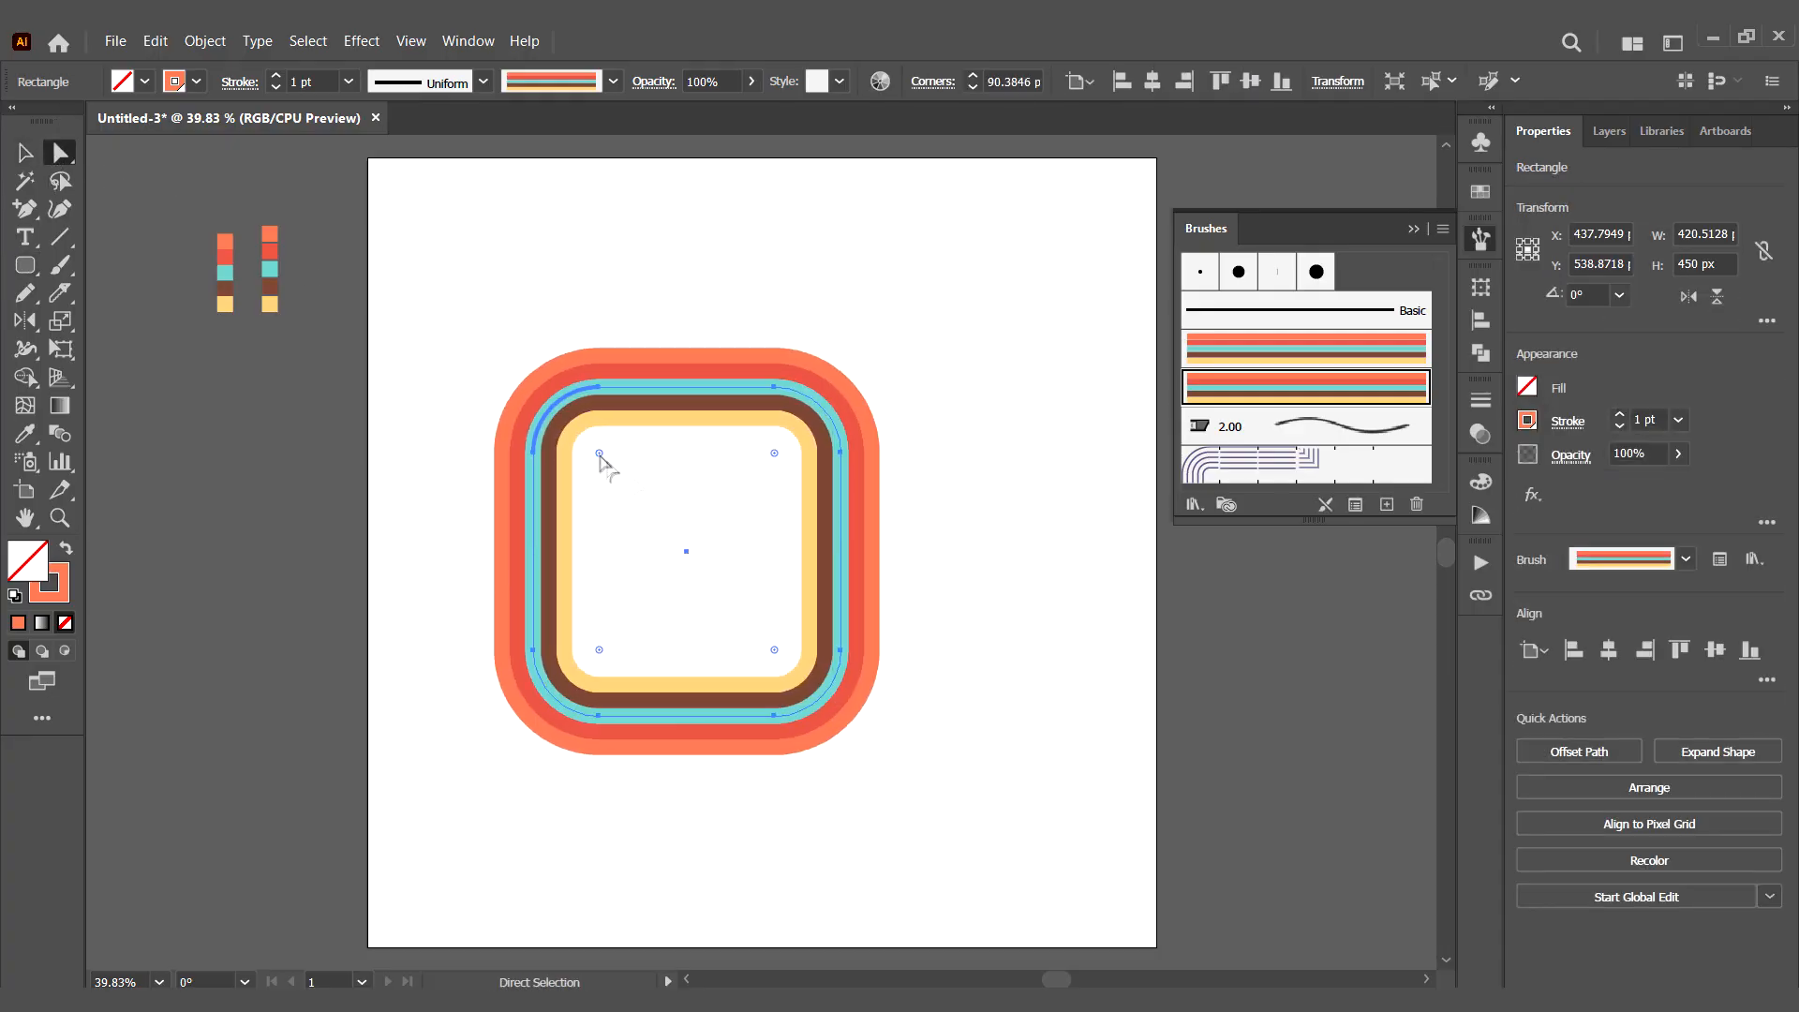
- Move the striped rounded rectangle so it overlaps the artboard's upper-right corner
{"action": "key", "text": "v"}
{"action": "left_click", "coordinate": [964, 548]}
{"action": "mouse_move", "coordinate": [857, 529]}
{"action": "left_mouse_down"}
{"action": "mouse_move", "coordinate": [1231, 245]}
{"action": "mouse_move", "coordinate": [1109, 264]}
{"action": "left_mouse_up"}
{"action": "left_click", "coordinate": [1006, 611]}
{"action": "mouse_move", "coordinate": [983, 456]}
{"action": "left_mouse_down"}
{"action": "mouse_move", "coordinate": [1139, 405]}
{"action": "mouse_move", "coordinate": [1131, 455]}
{"action": "left_mouse_up"}
- Duplicate the striped rectangle over the artboard's lower-left corner and enlarge the copy to about 547 by 585 px
{"action": "mouse_move", "coordinate": [1129, 455]}
{"action": "left_mouse_down"}
{"action": "mouse_move", "coordinate": [1129, 417]}
{"action": "mouse_move", "coordinate": [426, 951]}
{"action": "mouse_move", "coordinate": [543, 913]}
{"action": "mouse_move", "coordinate": [590, 747]}
{"action": "mouse_move", "coordinate": [585, 640]}
{"action": "mouse_move", "coordinate": [631, 573]}
{"action": "left_mouse_up"}
{"action": "left_click_drag", "start_coordinate": [628, 669], "coordinate": [571, 632]}
{"action": "left_click", "coordinate": [855, 679]}
{"action": "key", "text": "ctrl+minus"}
{"action": "key", "text": "ctrl+minus"}
{"action": "left_click_drag", "start_coordinate": [843, 525], "coordinate": [716, 535]}
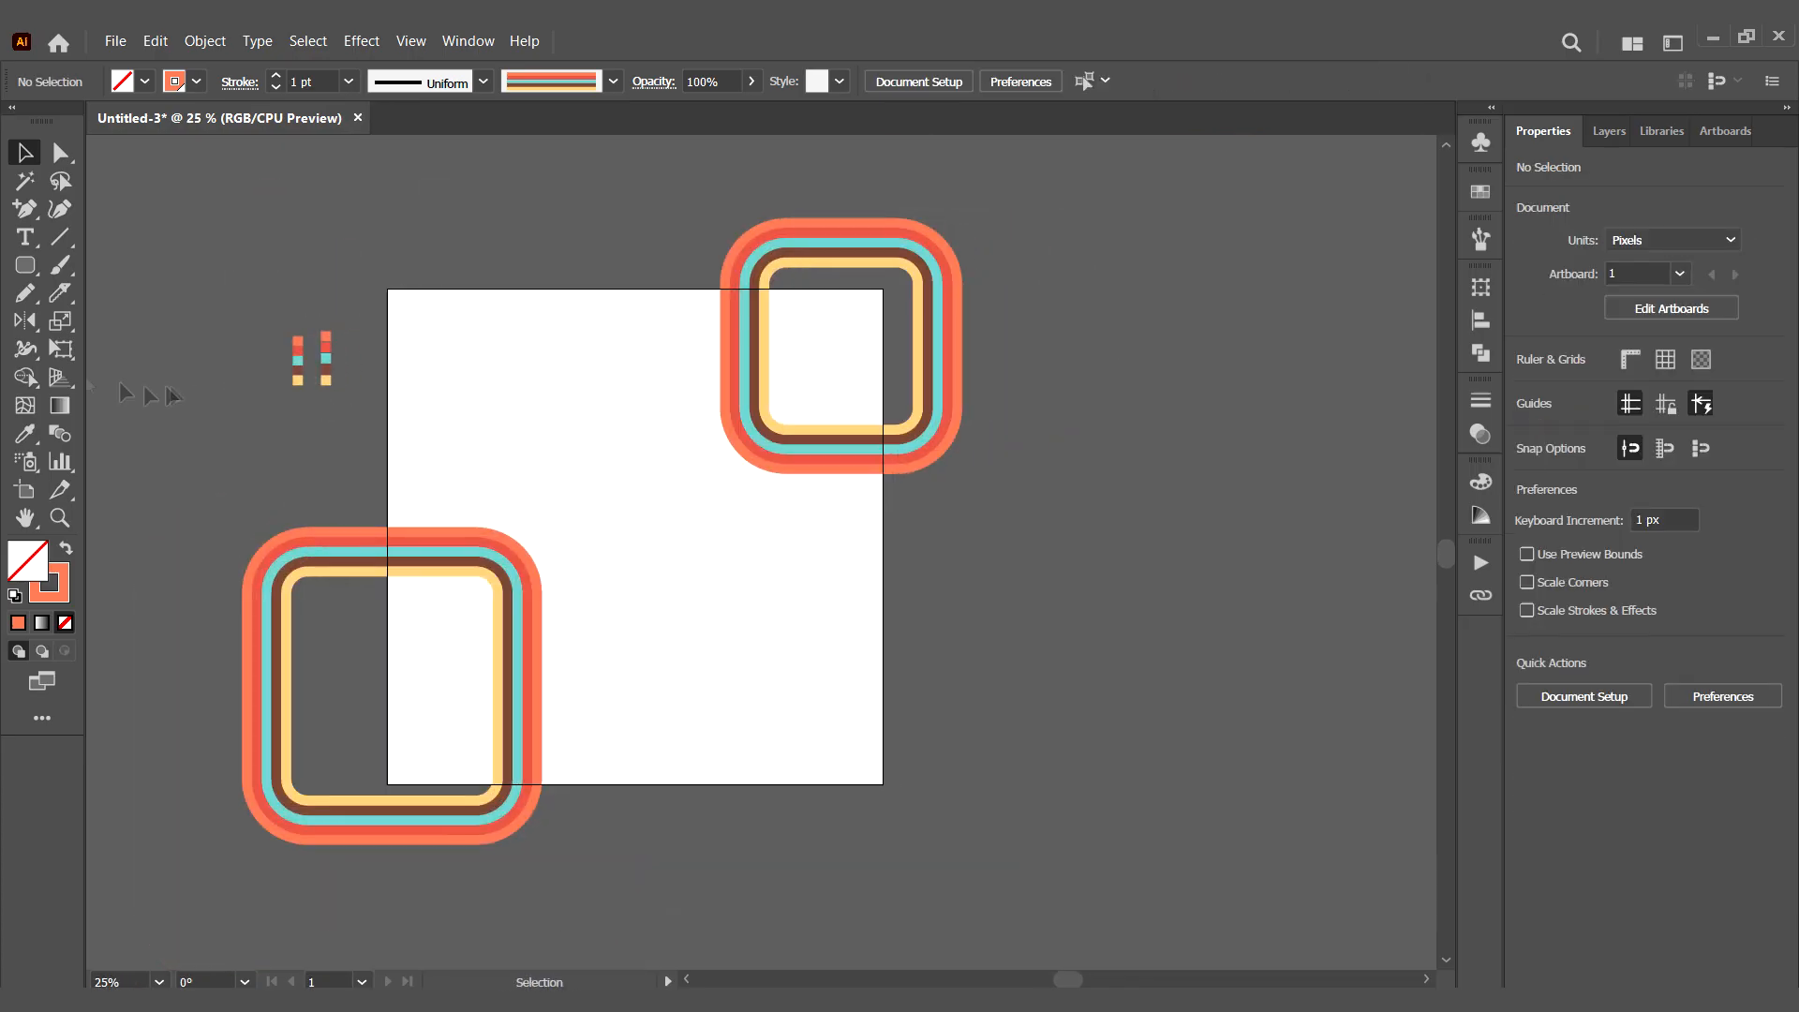
- Cover the artboard with a 1080 by 1080 px rectangle filled with the cream swatch and no stroke
{"action": "left_click_drag", "start_coordinate": [25, 265], "coordinate": [105, 258]}
{"action": "left_click_drag", "start_coordinate": [388, 289], "coordinate": [881, 783]}
{"action": "left_click", "coordinate": [56, 593]}
{"action": "left_click", "coordinate": [64, 622]}
{"action": "left_click", "coordinate": [28, 562]}
{"action": "left_click", "coordinate": [1479, 192]}
{"action": "left_click", "coordinate": [1333, 453]}
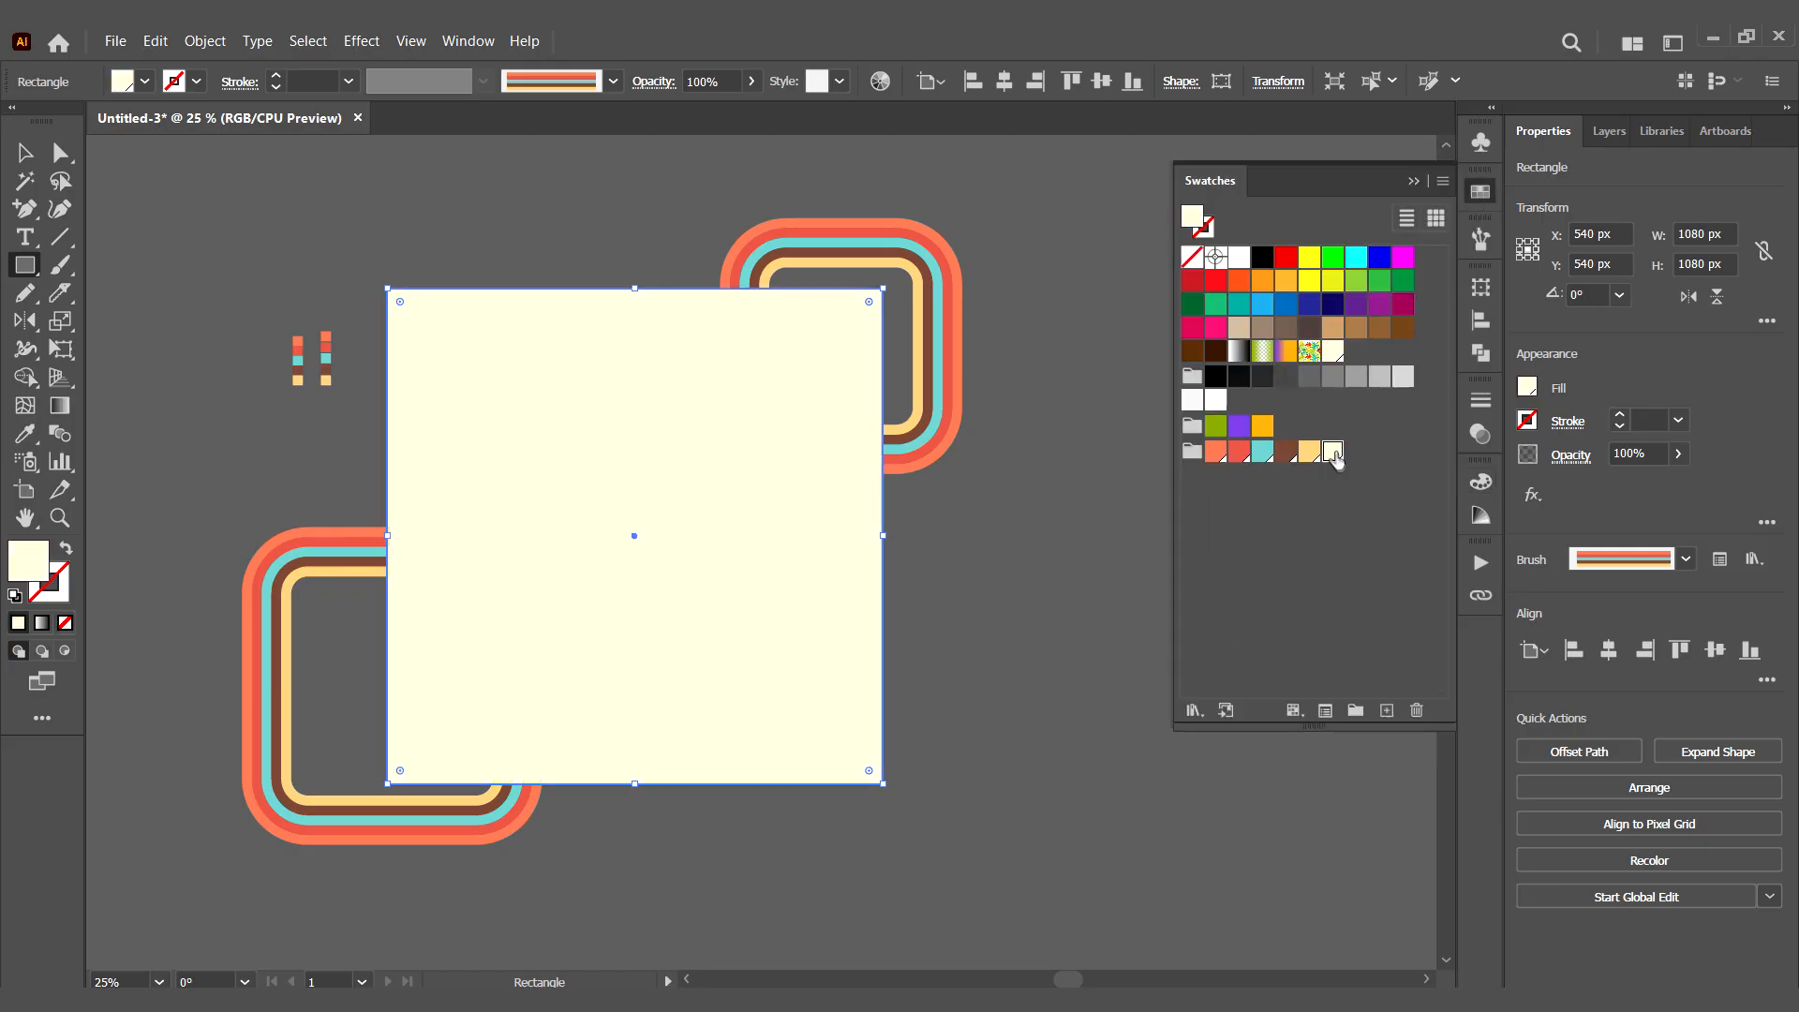
- Send the cream background rectangle behind both striped shapes
{"action": "key", "text": "v"}
{"action": "right_click", "coordinate": [710, 546]}
{"action": "mouse_move", "coordinate": [796, 888]}
{"action": "left_click", "coordinate": [996, 950]}
- Copy the cream background and paste the copy in place on top of the striped shapes
{"action": "right_click", "coordinate": [623, 553]}
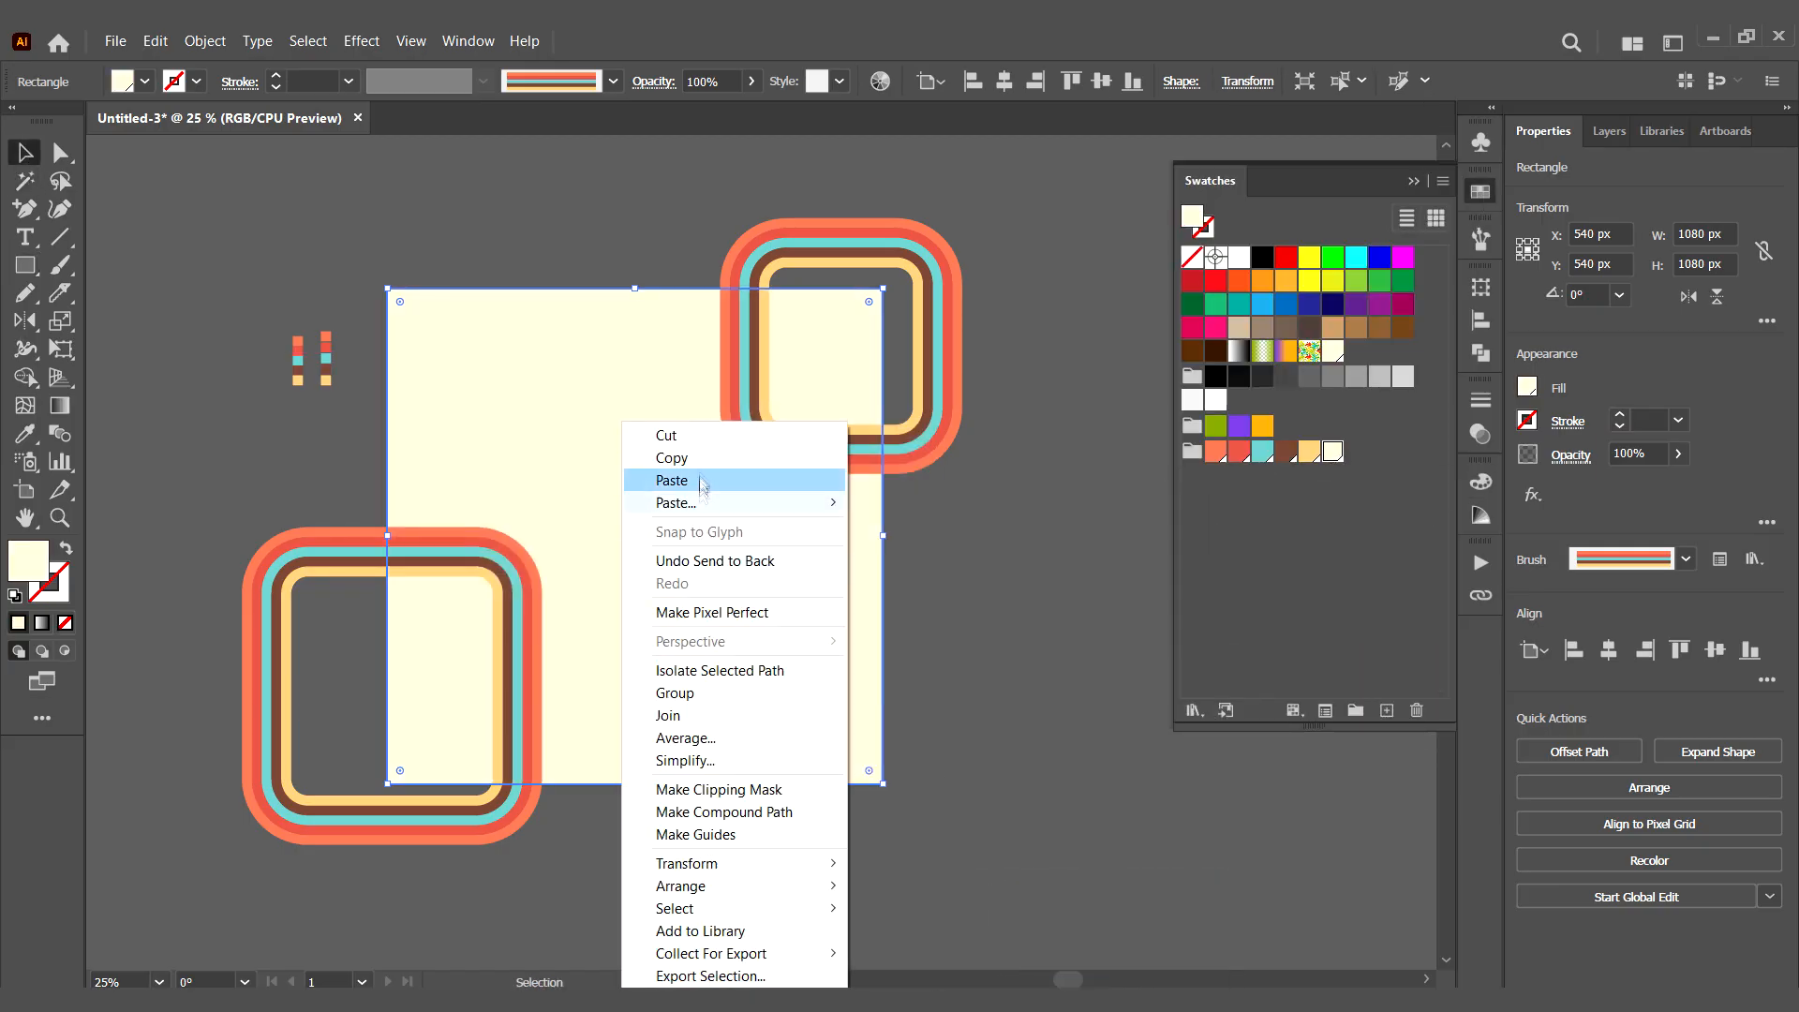
{"action": "left_click", "coordinate": [154, 41]}
{"action": "left_click", "coordinate": [412, 234]}
{"action": "left_click", "coordinate": [1072, 444]}
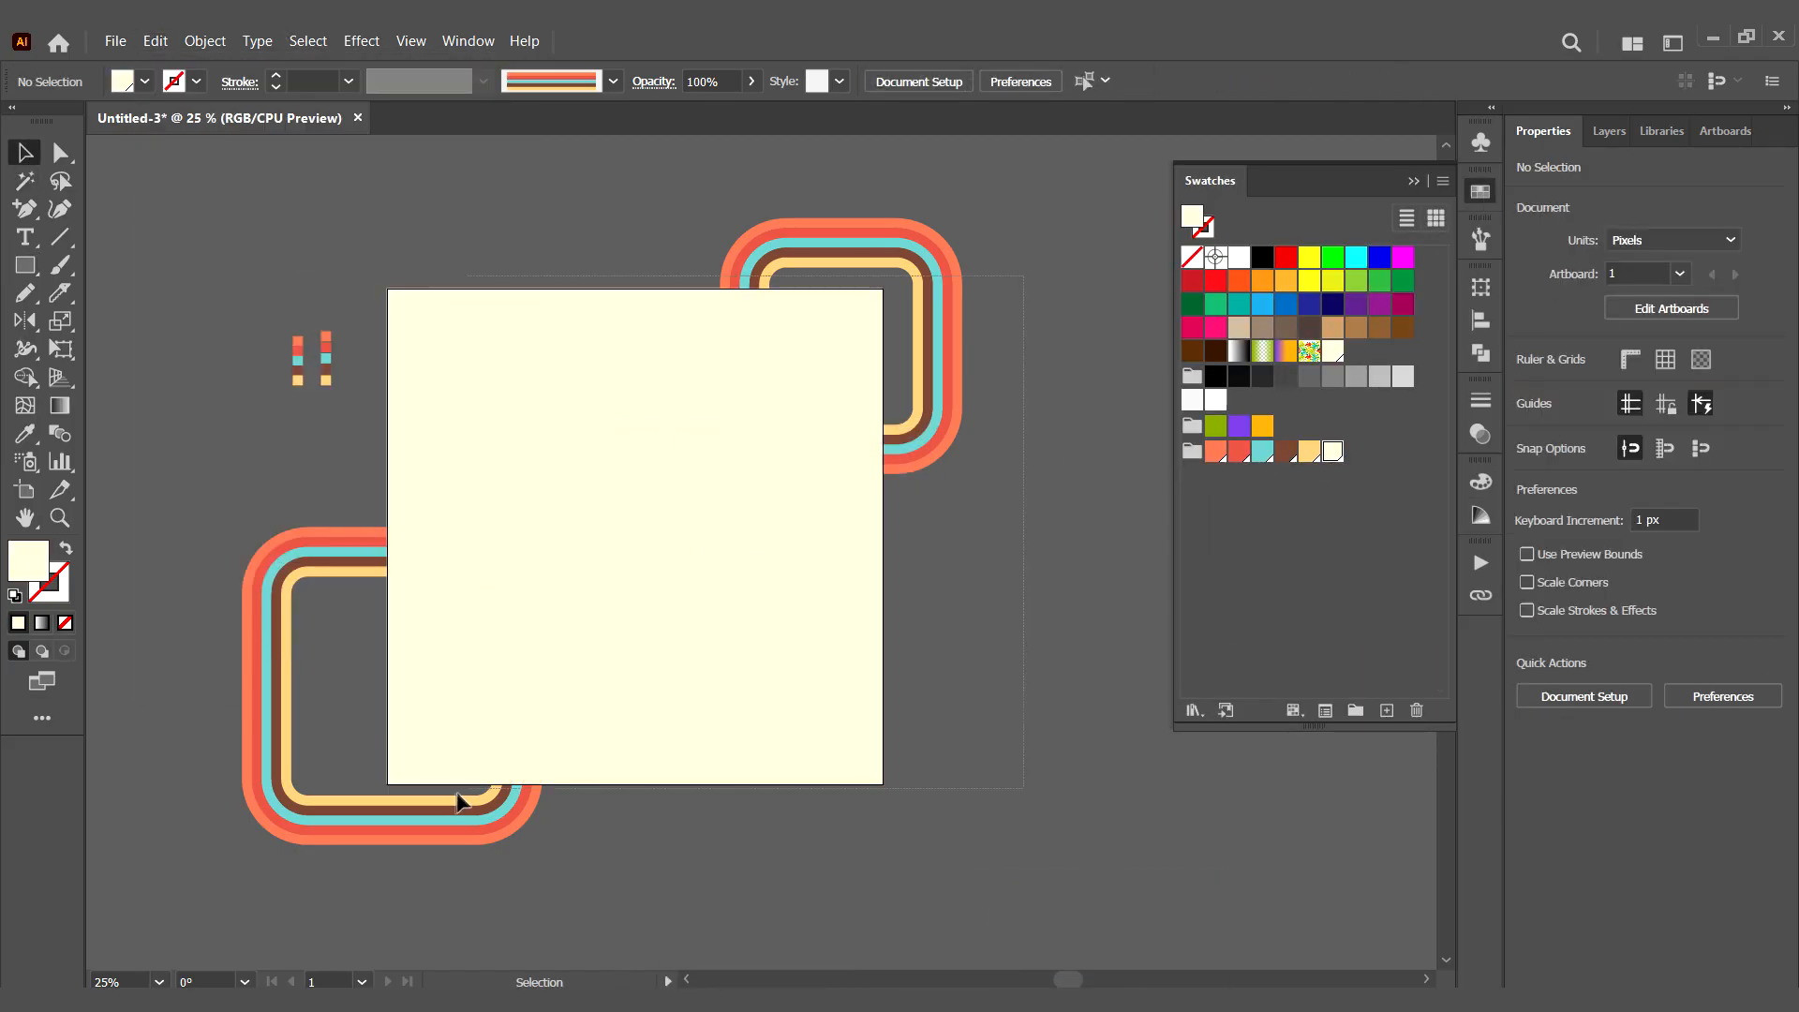
- Make a clipping mask that trims both striped shapes to the front cream rectangle
{"action": "key", "text": "ctrl+a"}
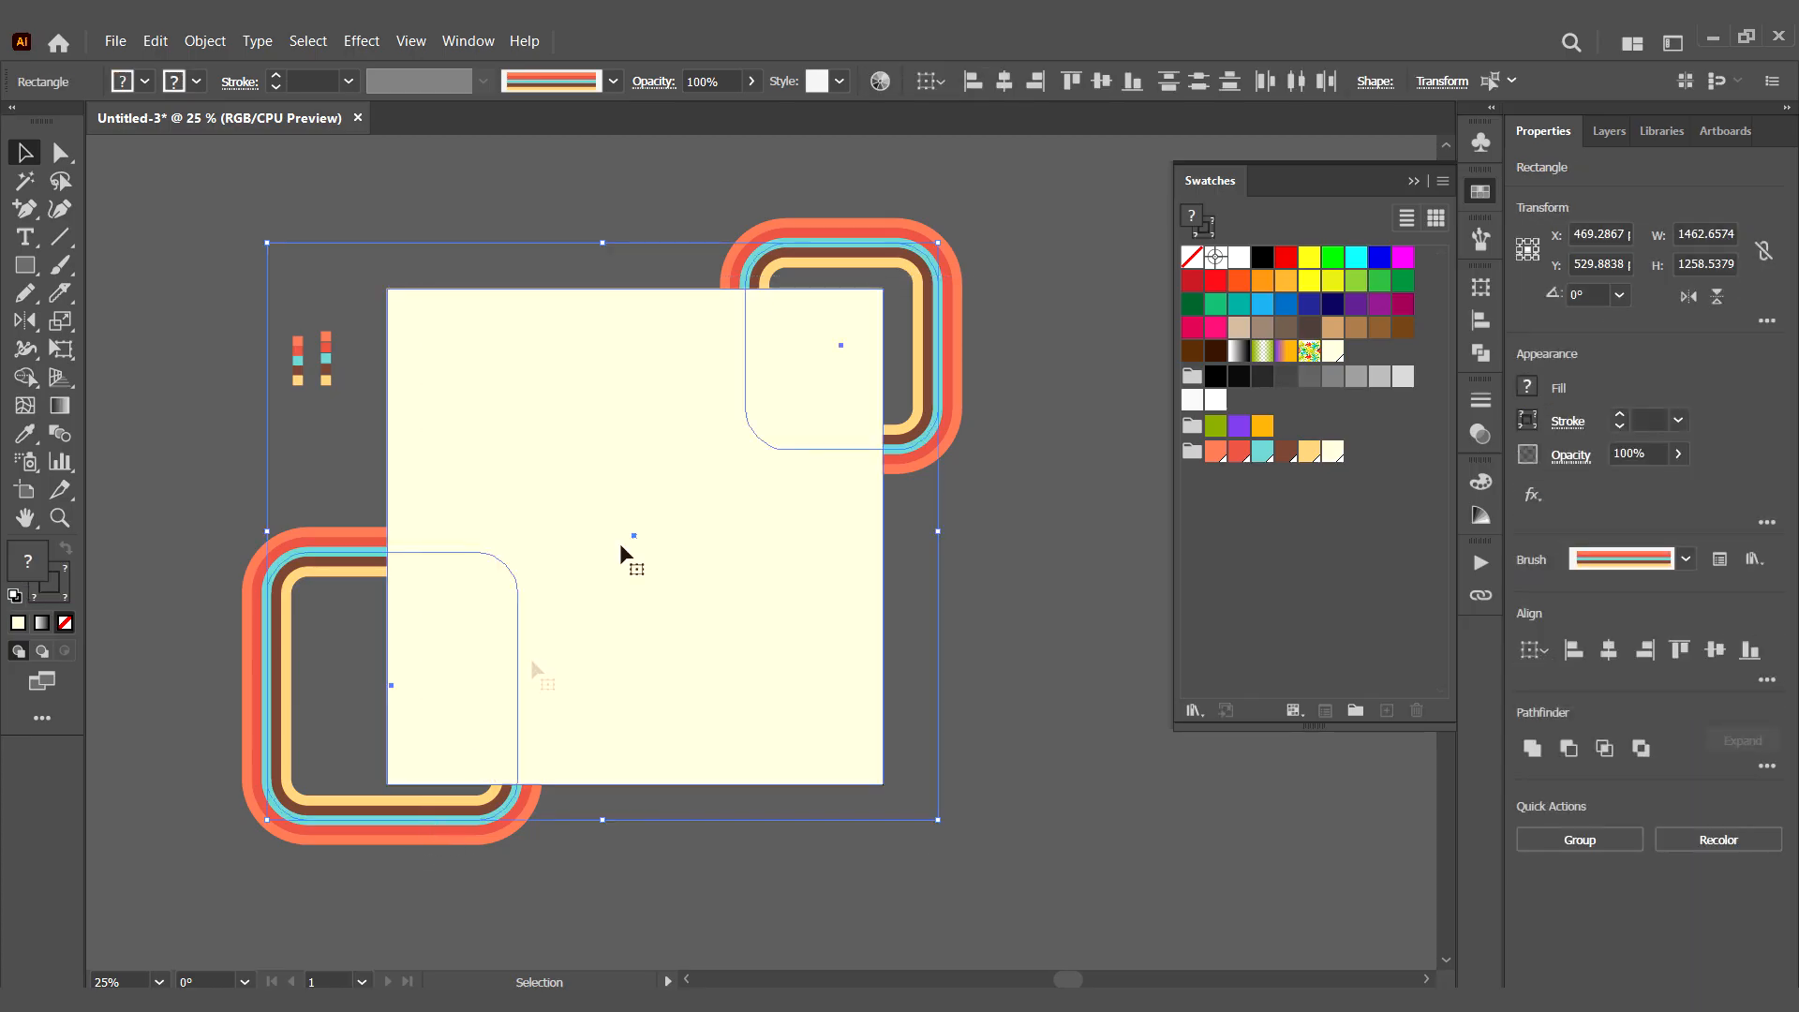
{"action": "right_click", "coordinate": [645, 451]}
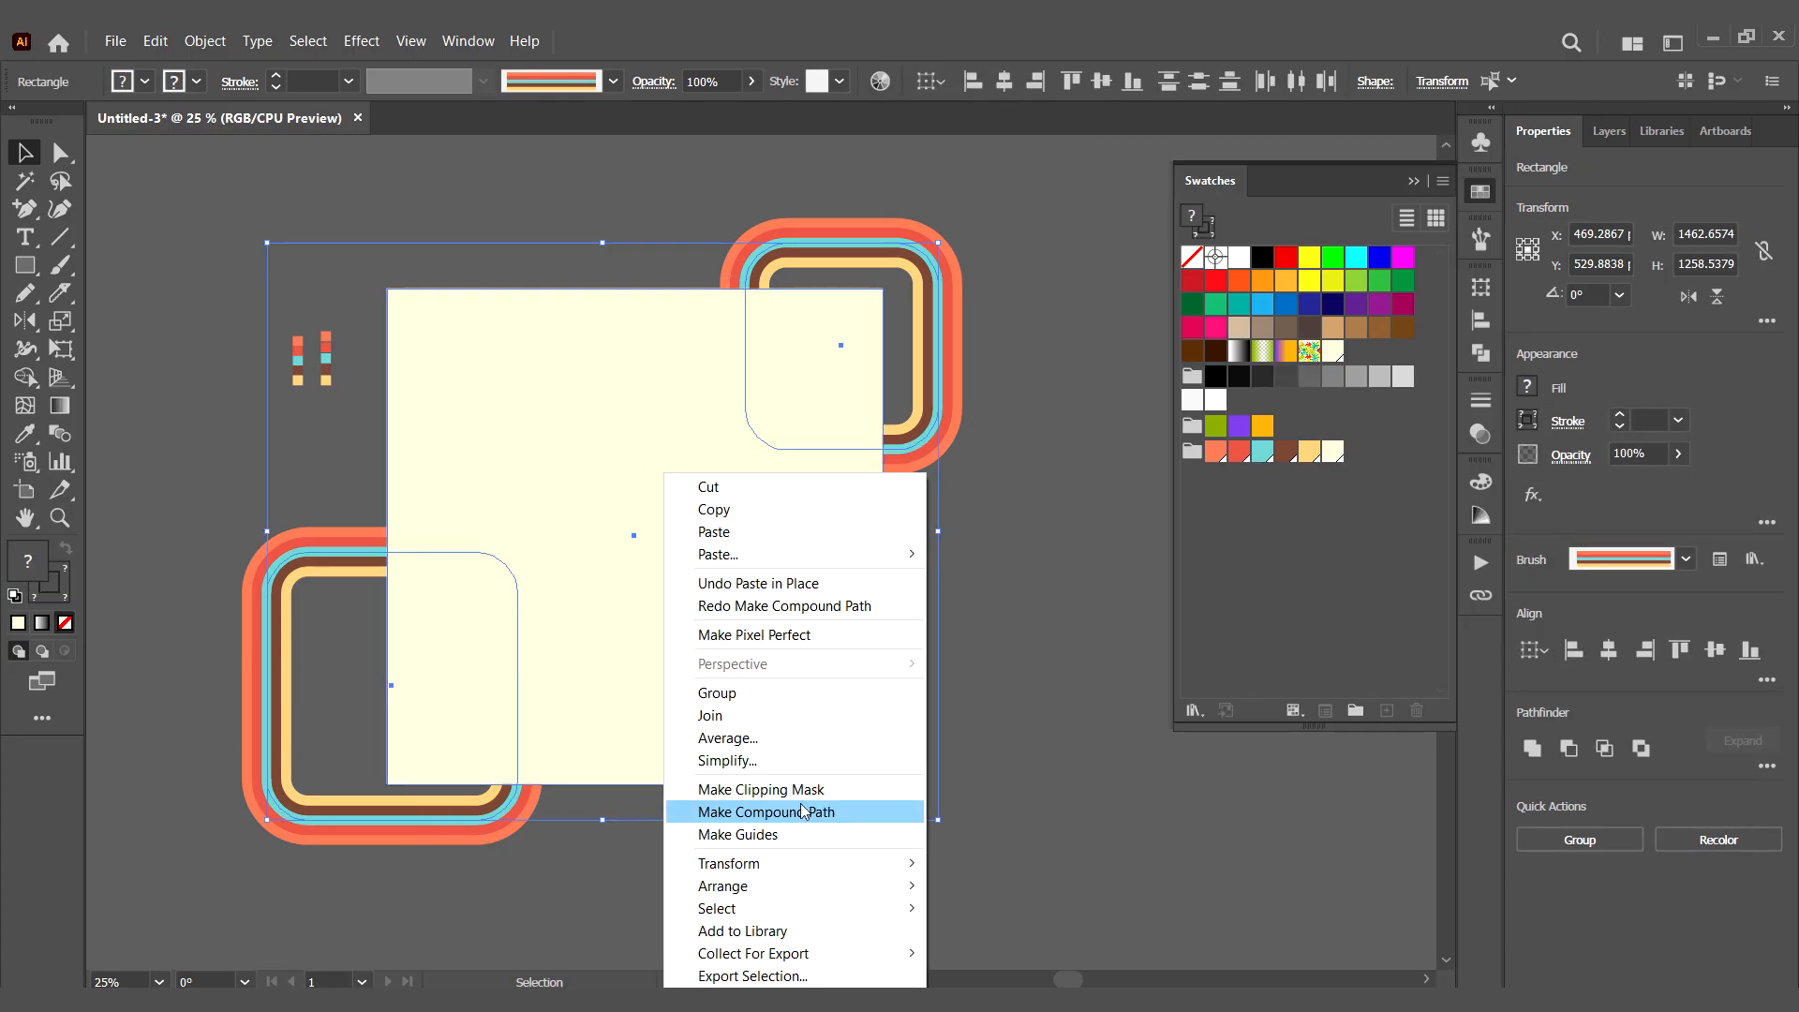
{"action": "left_click", "coordinate": [801, 789]}
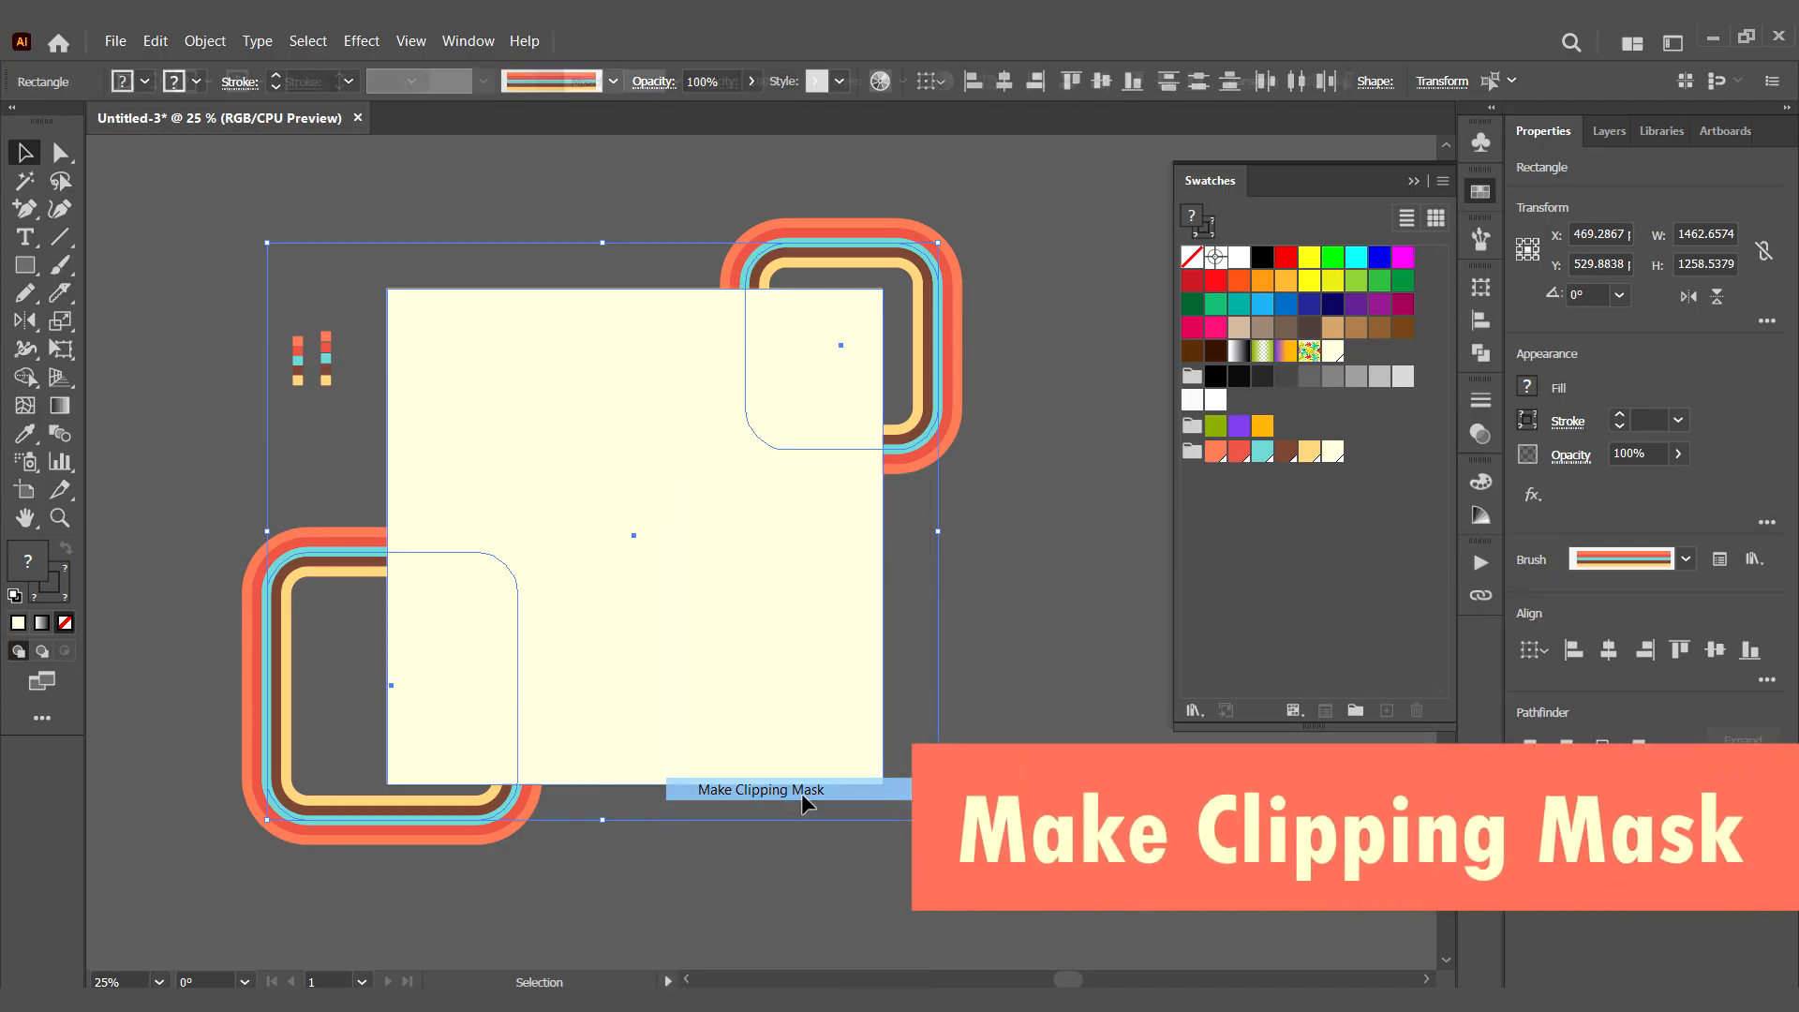
{"action": "left_click", "coordinate": [923, 630]}
- Isolate the clip group and shift the lower-left striped shape slightly down and to the left
{"action": "left_click_drag", "start_coordinate": [647, 537], "coordinate": [581, 554]}
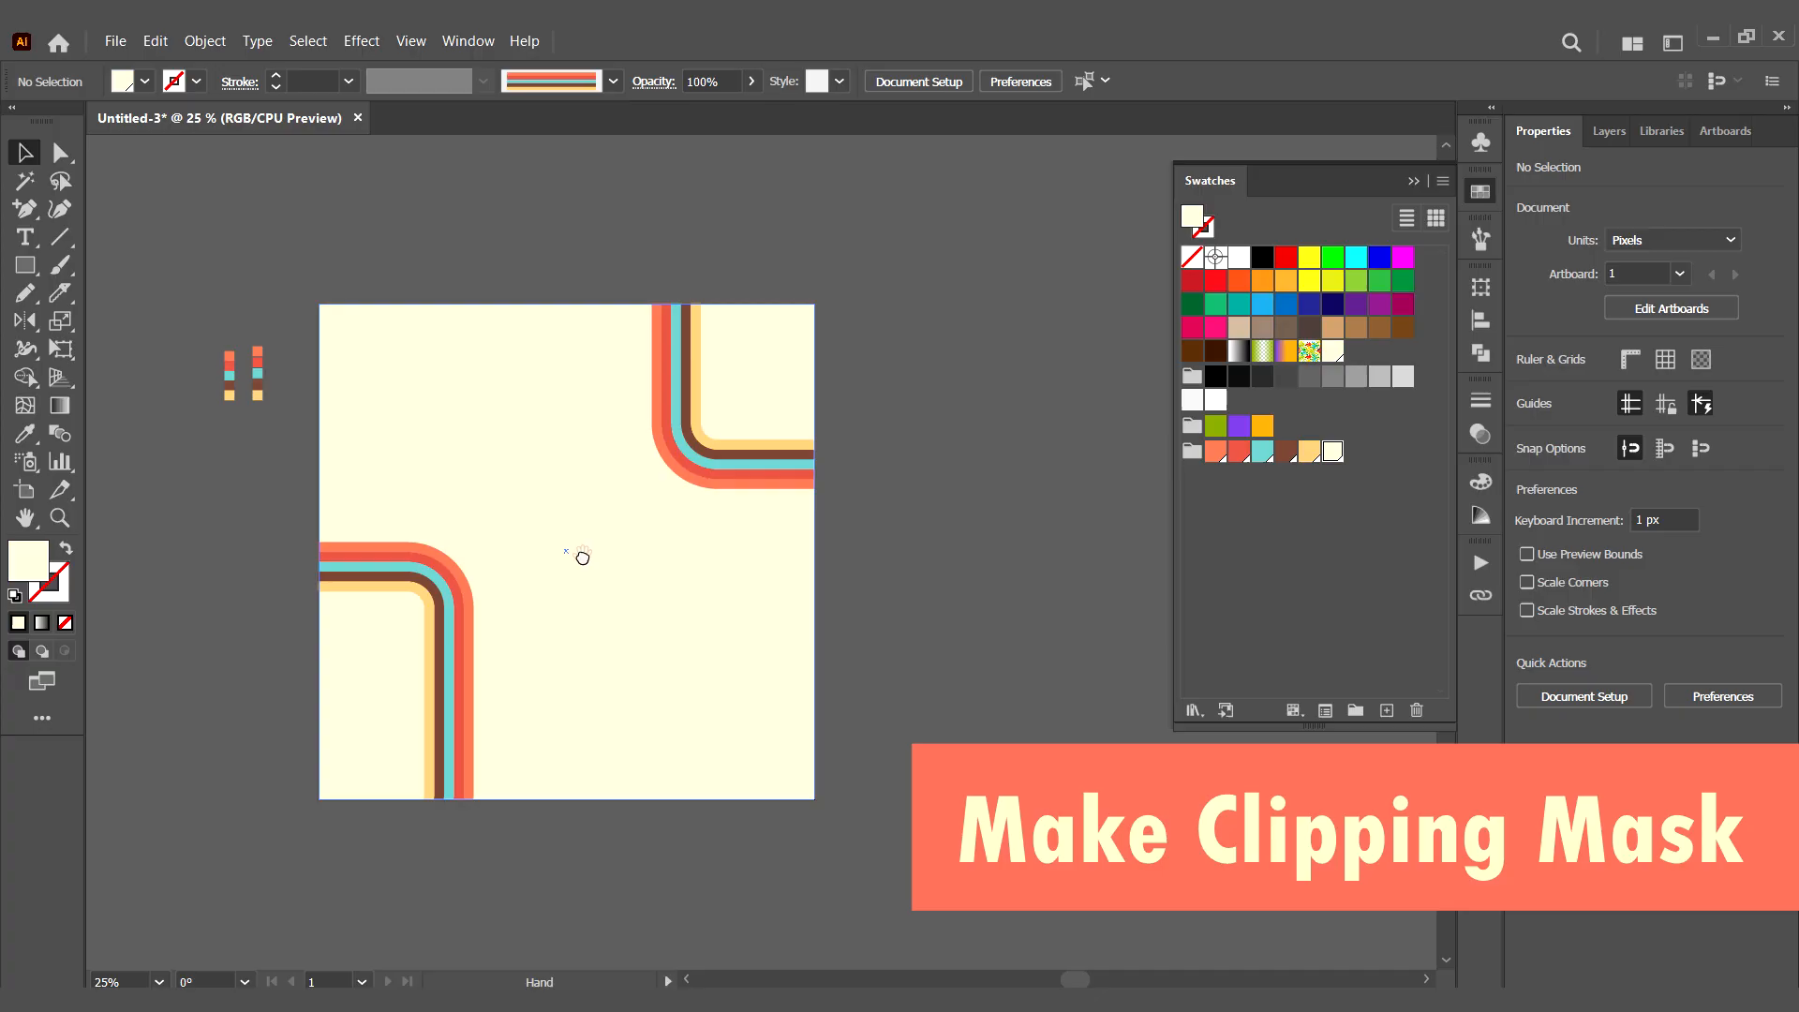
{"action": "double_click", "coordinate": [442, 679]}
{"action": "left_click_drag", "start_coordinate": [442, 679], "coordinate": [416, 712]}
{"action": "left_click", "coordinate": [514, 671]}
- Set the stroke weight of both striped shapes to 2 pt
{"action": "left_click", "coordinate": [711, 452]}
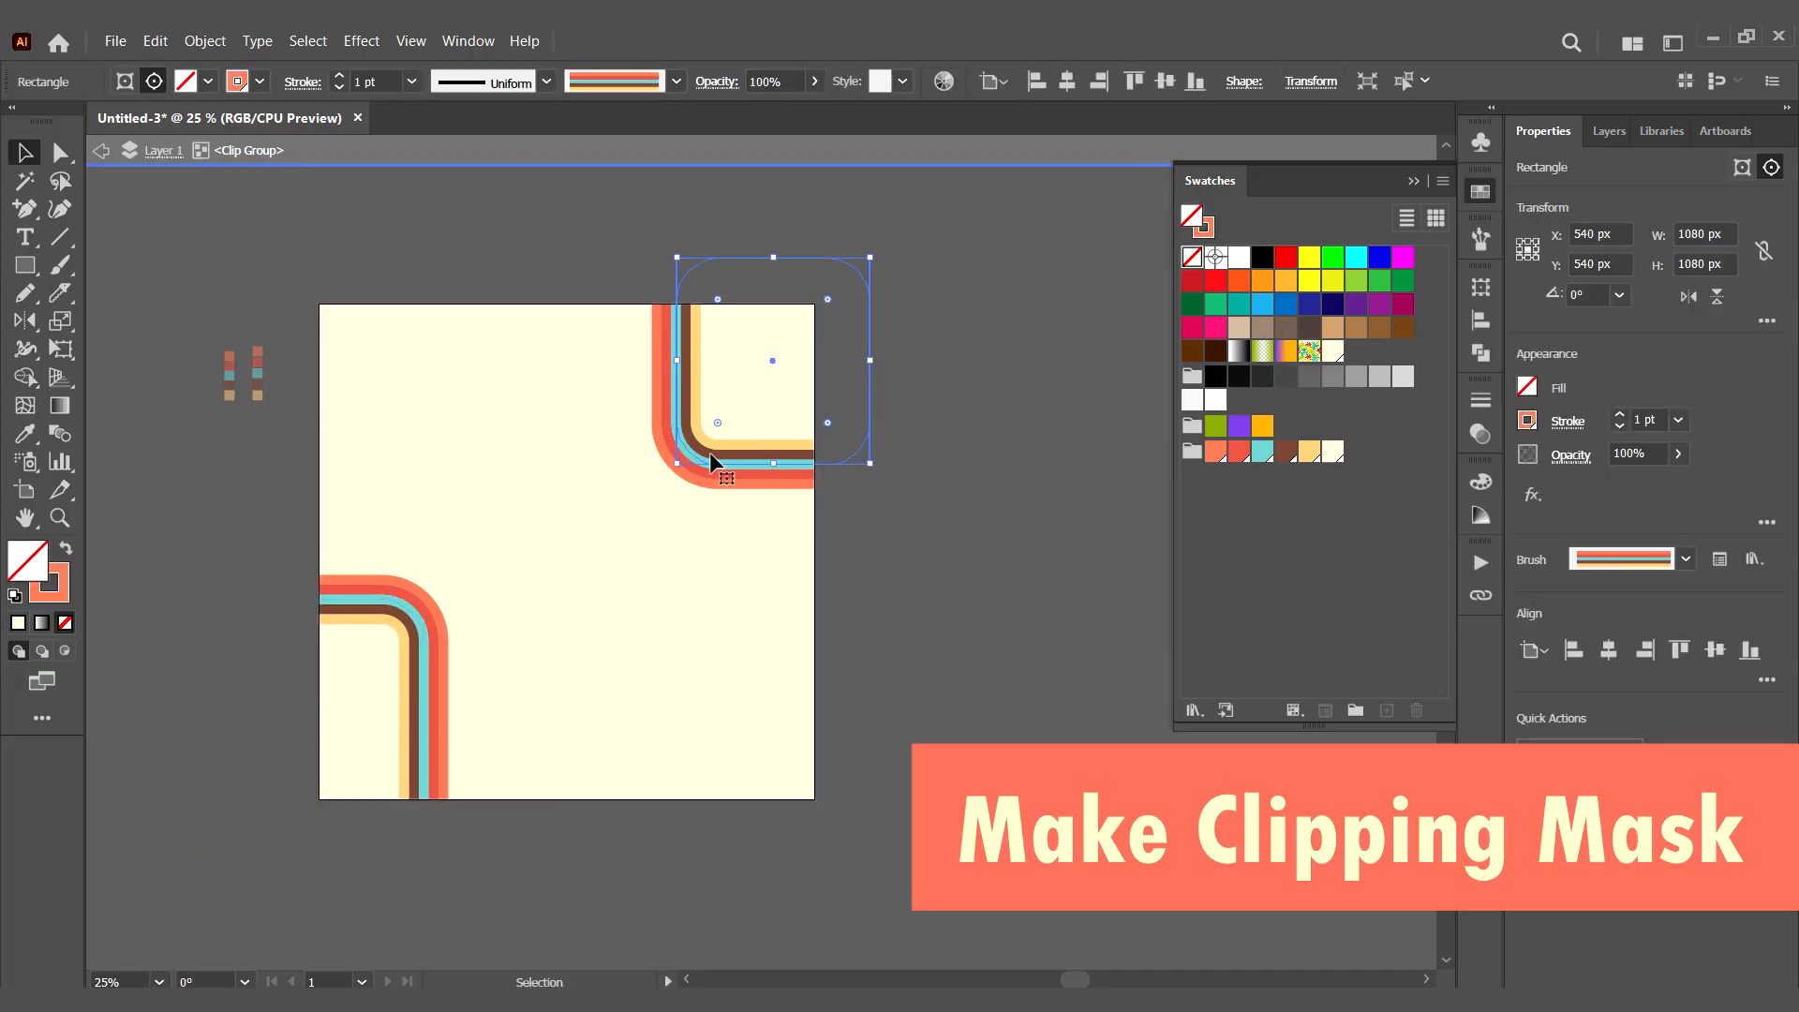
{"action": "left_click", "coordinate": [410, 82]}
{"action": "left_click", "coordinate": [459, 205]}
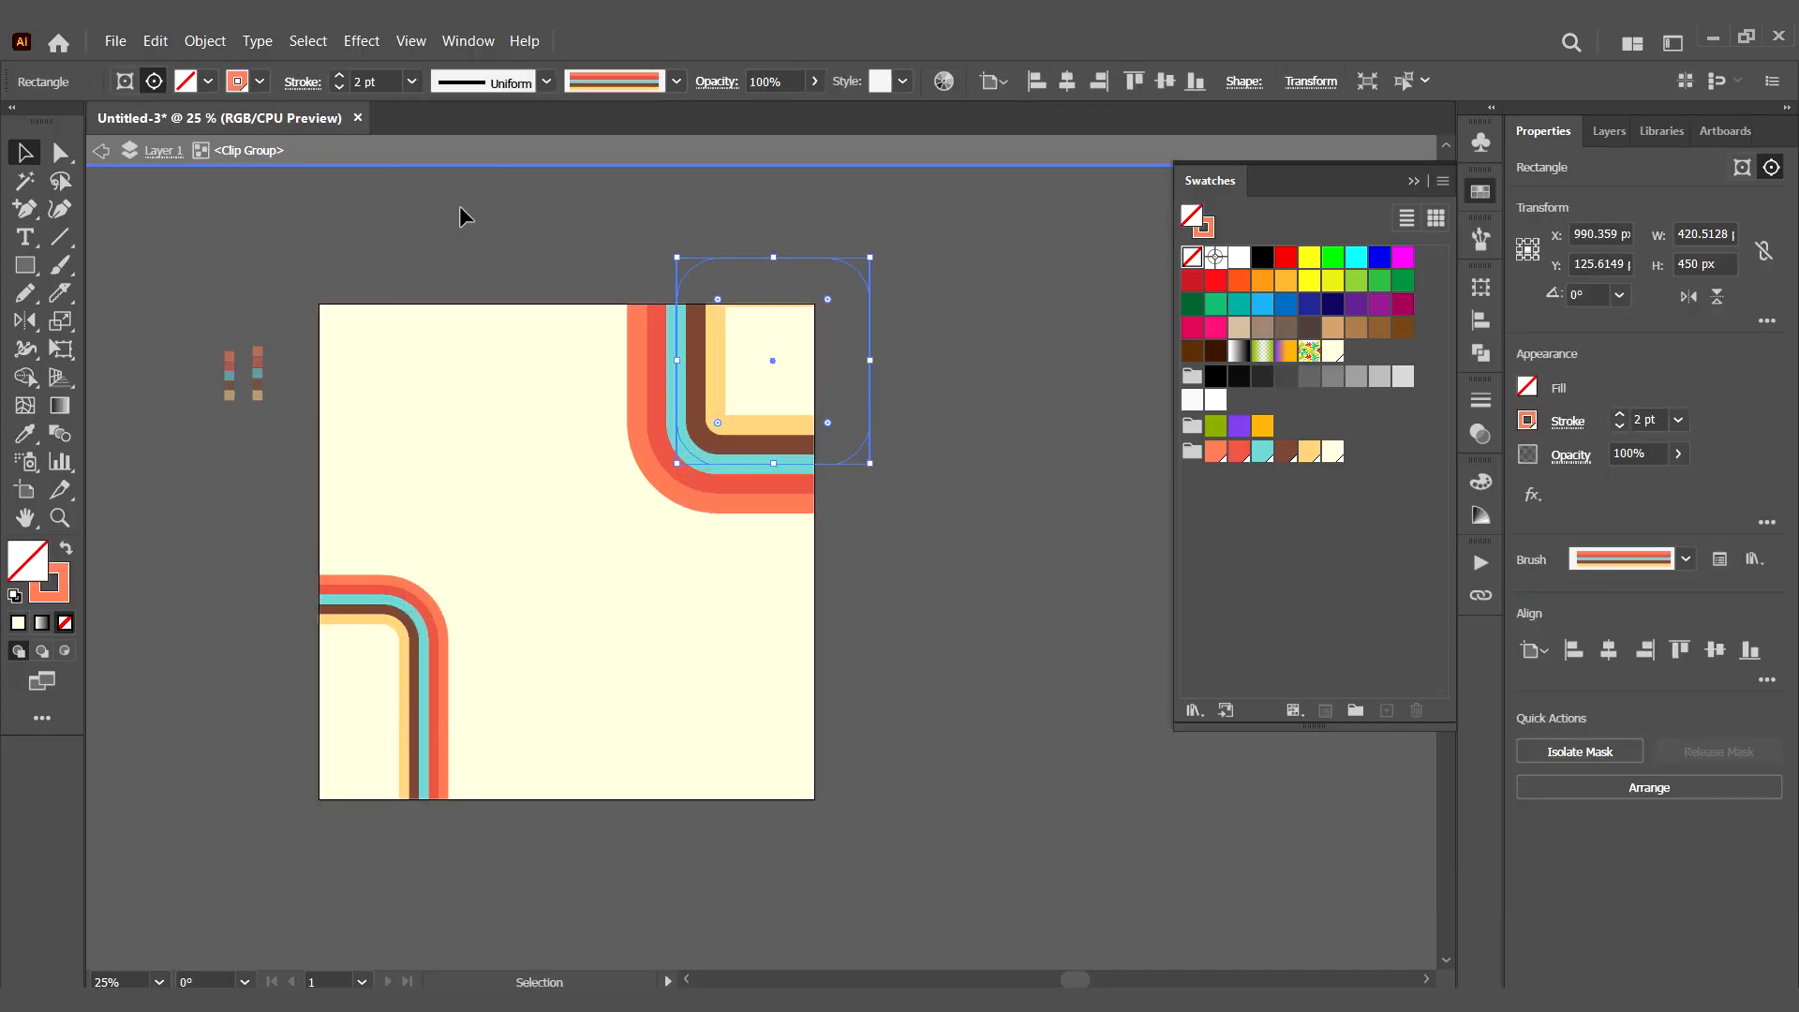
{"action": "left_click", "coordinate": [422, 722]}
{"action": "left_click", "coordinate": [410, 82]}
{"action": "left_click", "coordinate": [459, 207]}
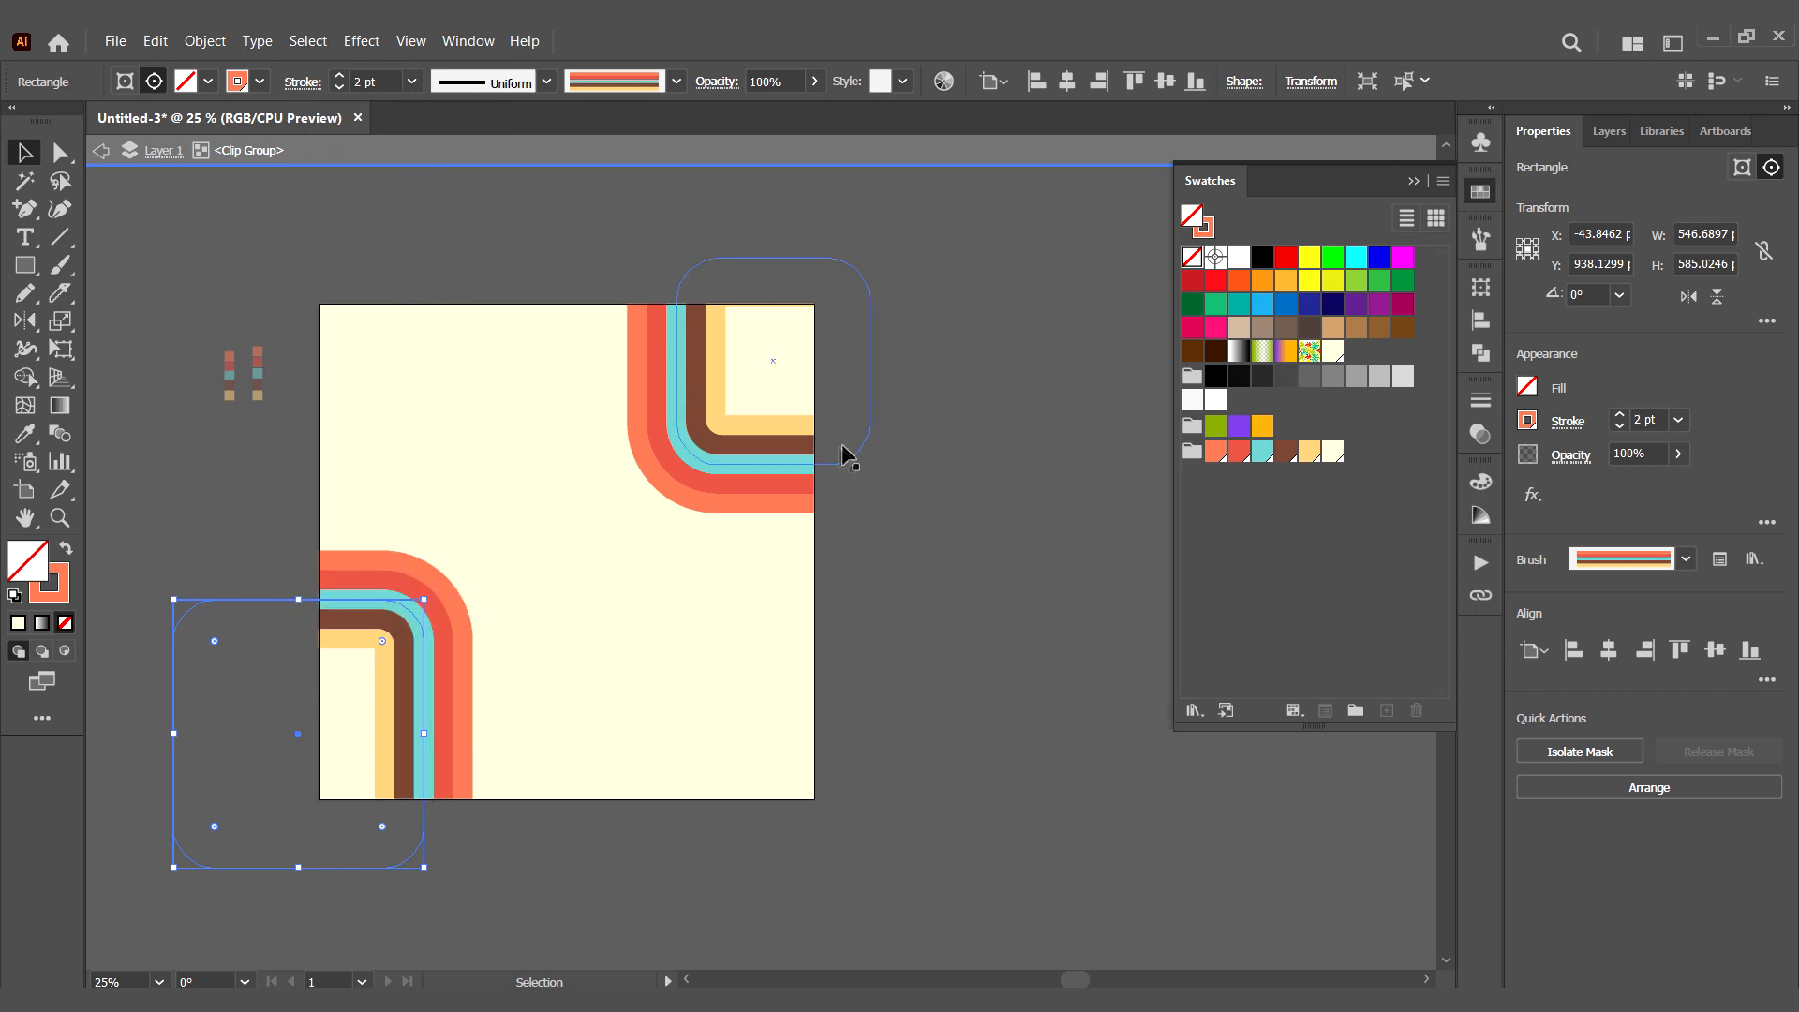
- Increase the corner rounding of the upper-right striped shape and leave the clip group's isolation
{"action": "left_click", "coordinate": [715, 361]}
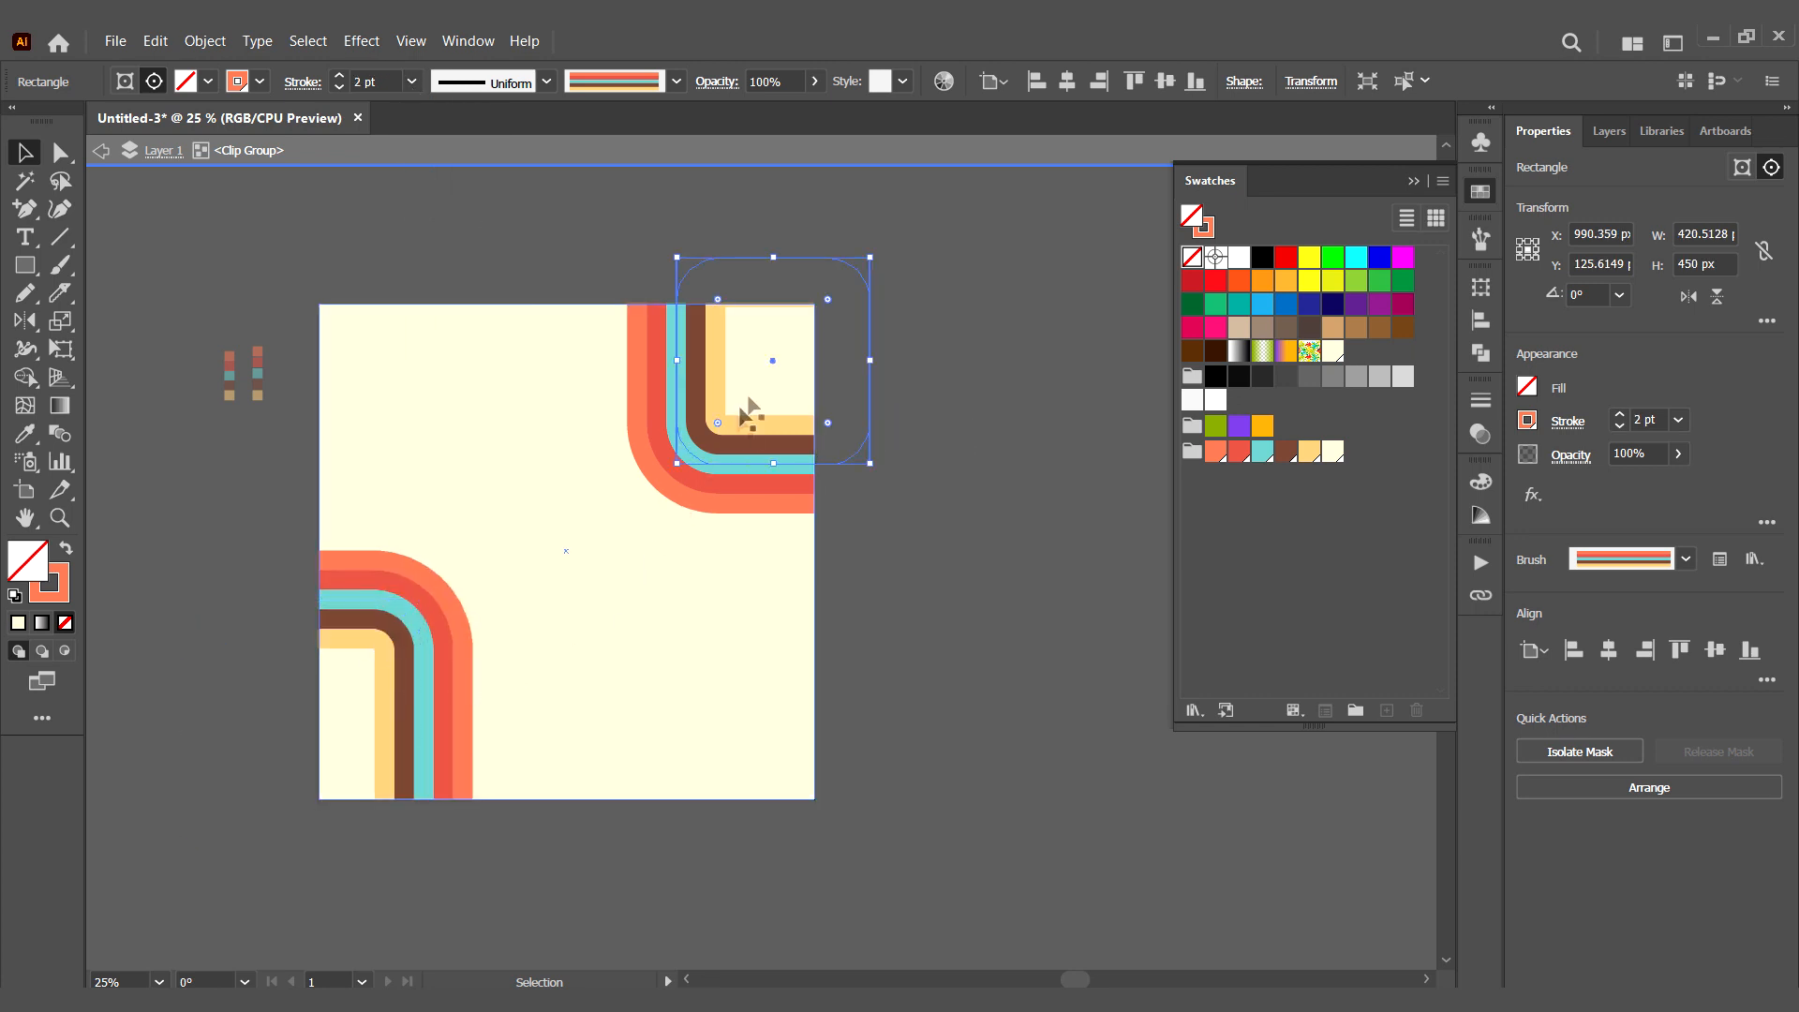
{"action": "left_click_drag", "start_coordinate": [718, 412], "coordinate": [731, 415]}
{"action": "left_click", "coordinate": [916, 642]}
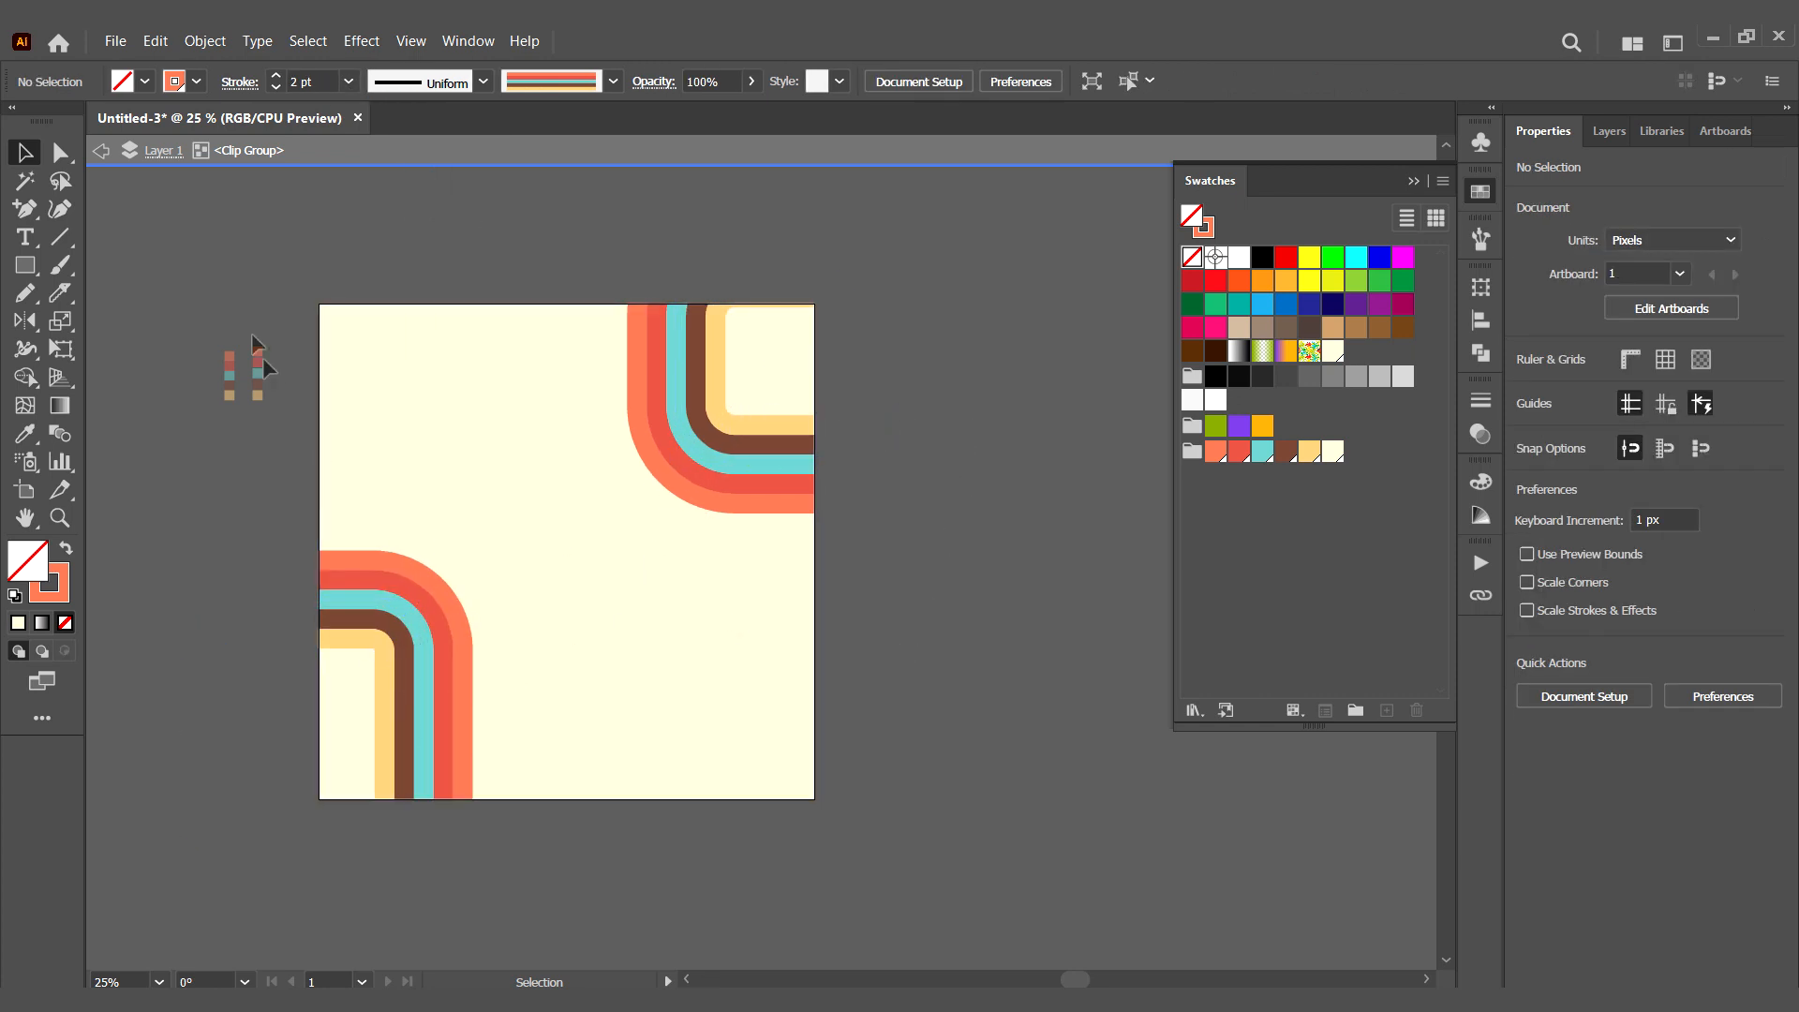
{"action": "double_click", "coordinate": [1031, 567]}
- Add a second artboard to the right of the finished design, with a matching cream background
{"action": "left_click_drag", "start_coordinate": [728, 501], "coordinate": [619, 437]}
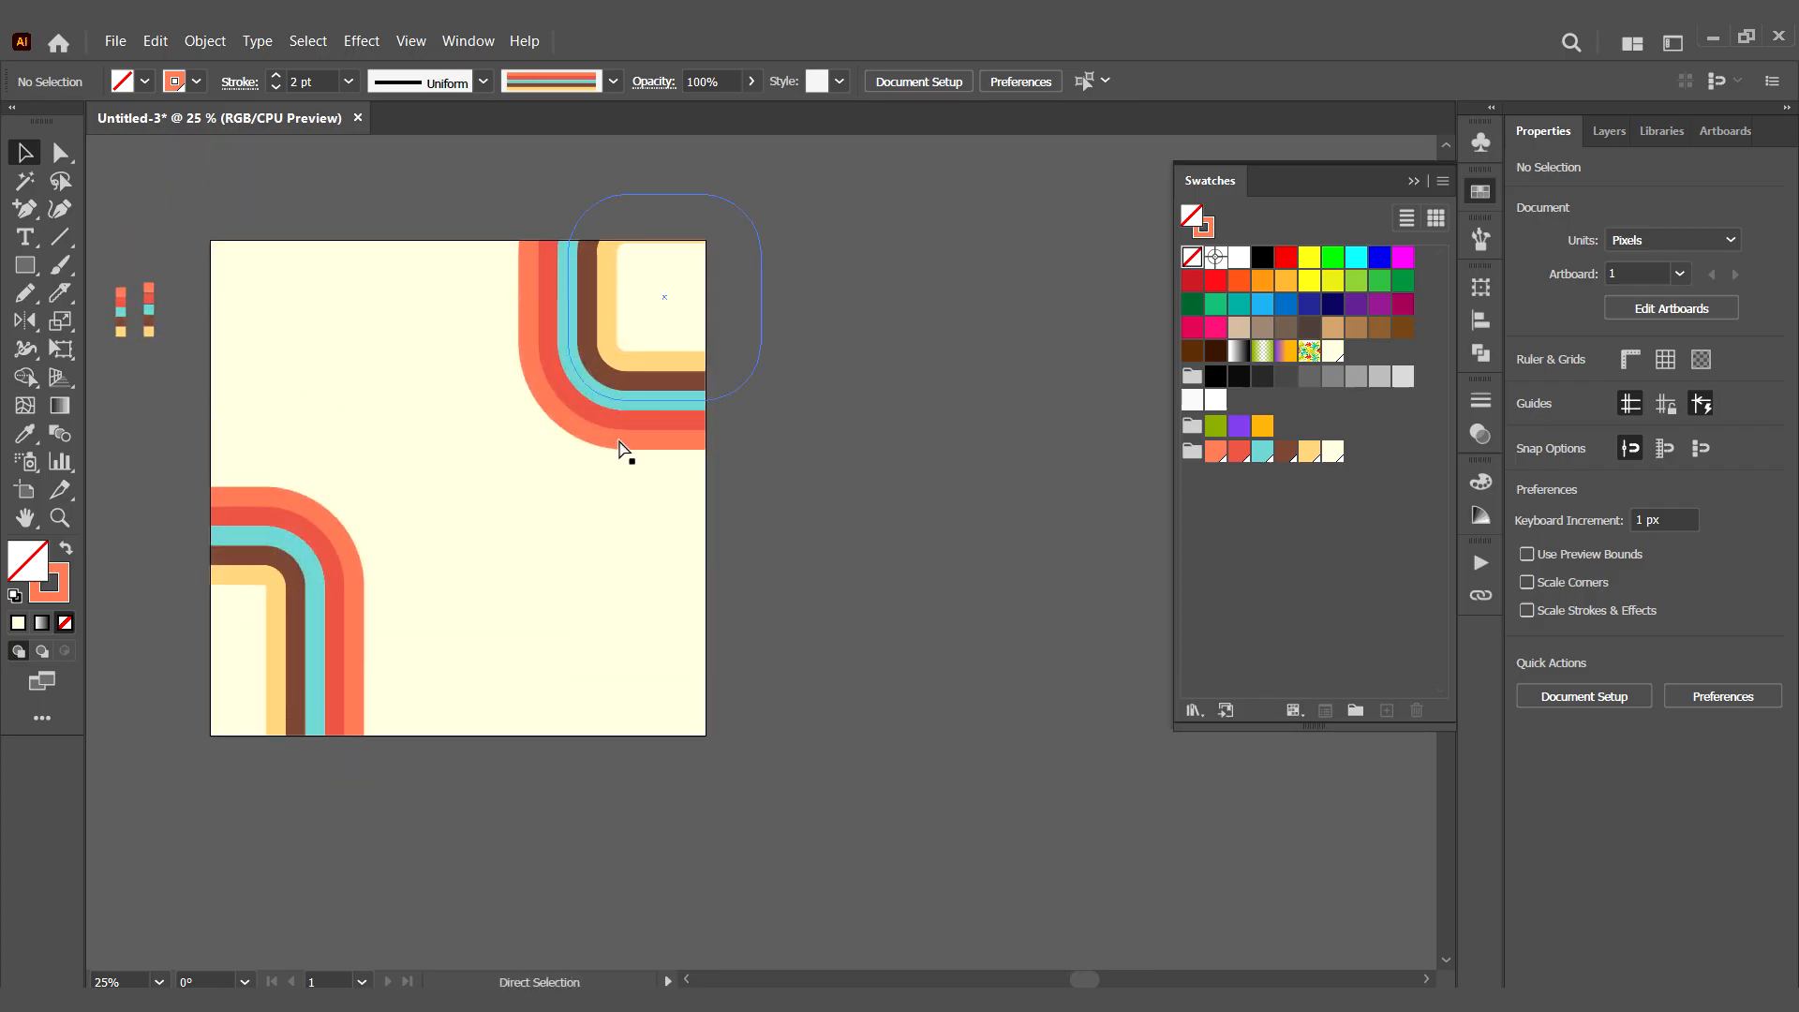
{"action": "key", "text": "ctrl+minus"}
{"action": "left_click_drag", "start_coordinate": [594, 510], "coordinate": [380, 508]}
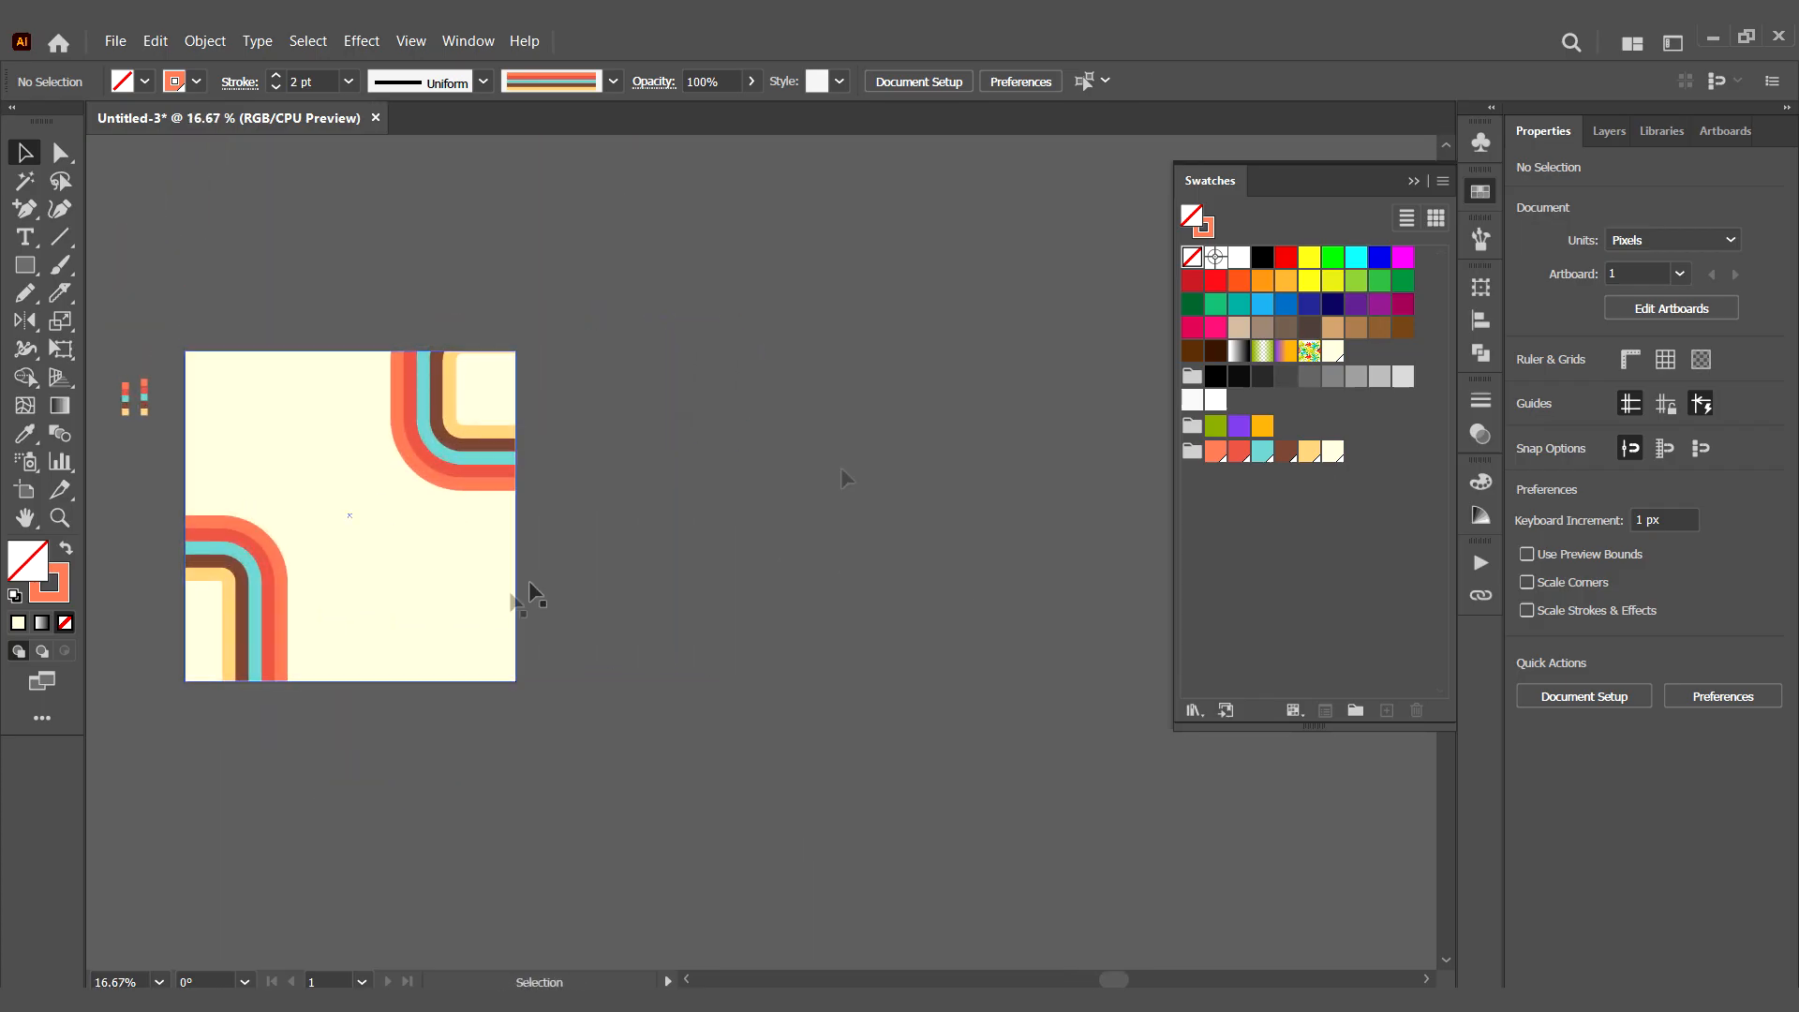
{"action": "left_click", "coordinate": [1718, 128]}
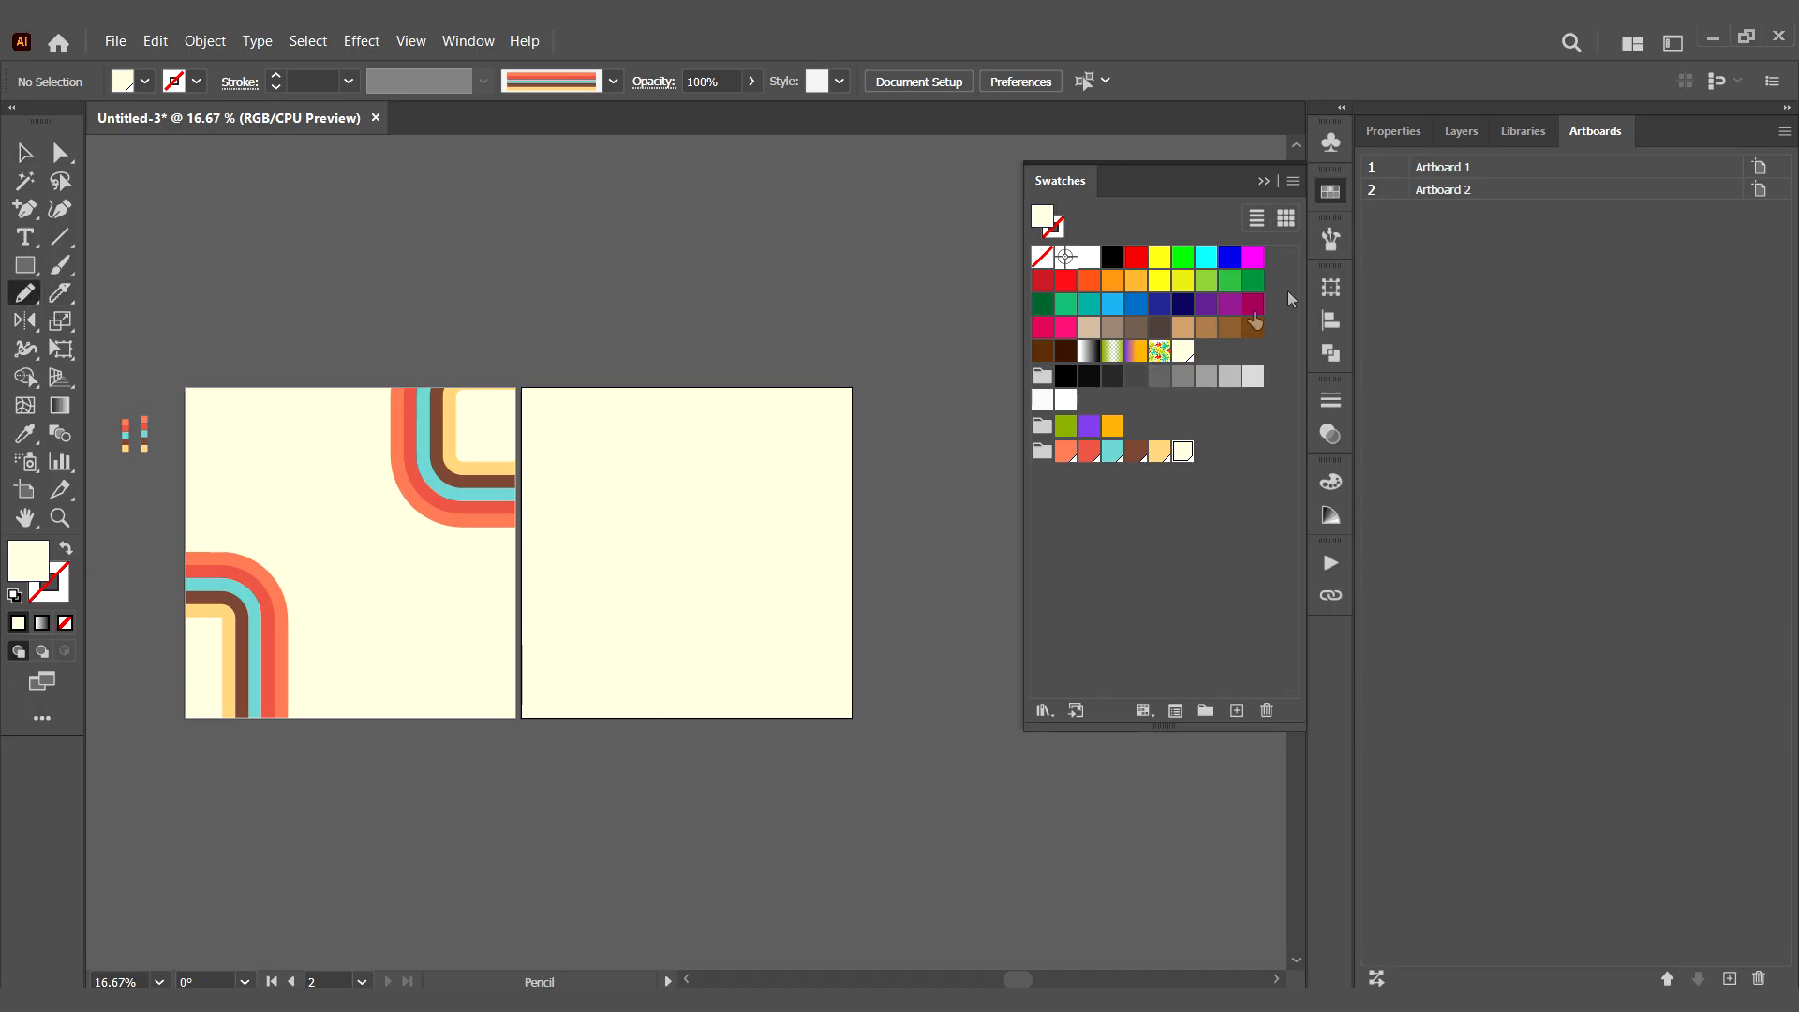
- Draw a straight diagonal pencil line across the second artboard, past its upper-right corner, using the Art Brush with gaps between its stripes
{"action": "left_click", "coordinate": [1331, 238]}
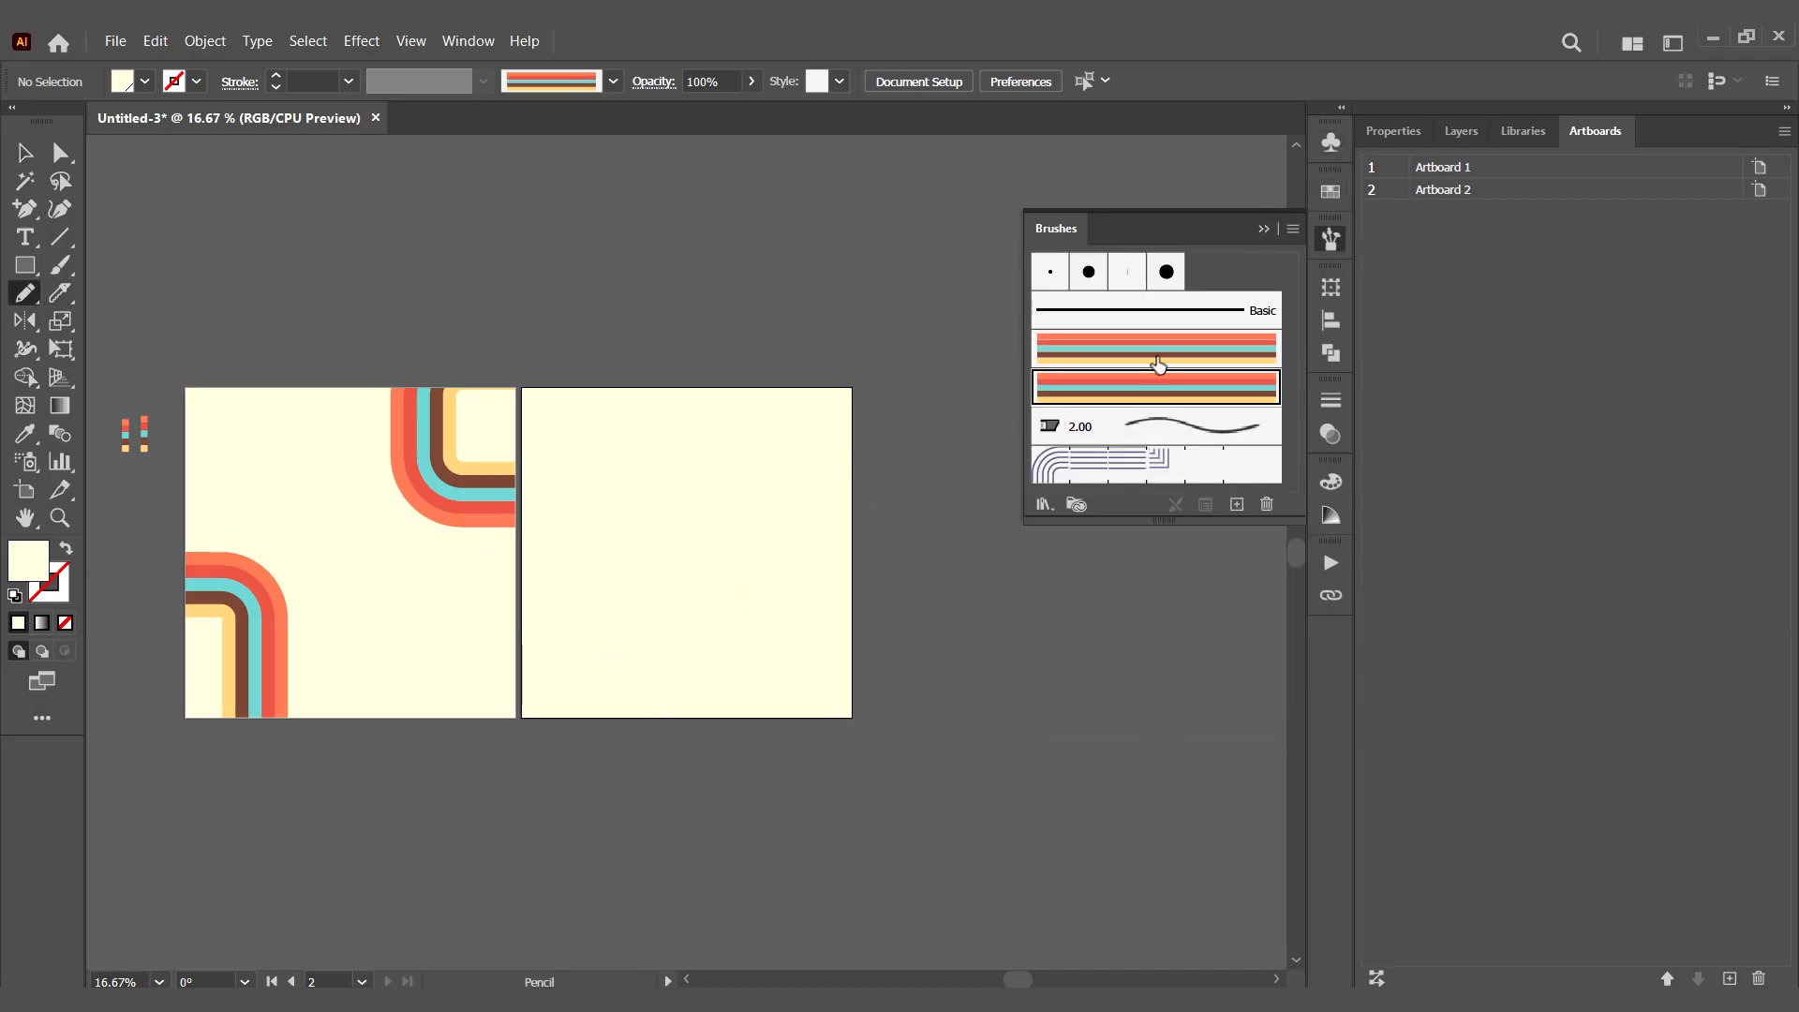
{"action": "left_click", "coordinate": [1152, 356]}
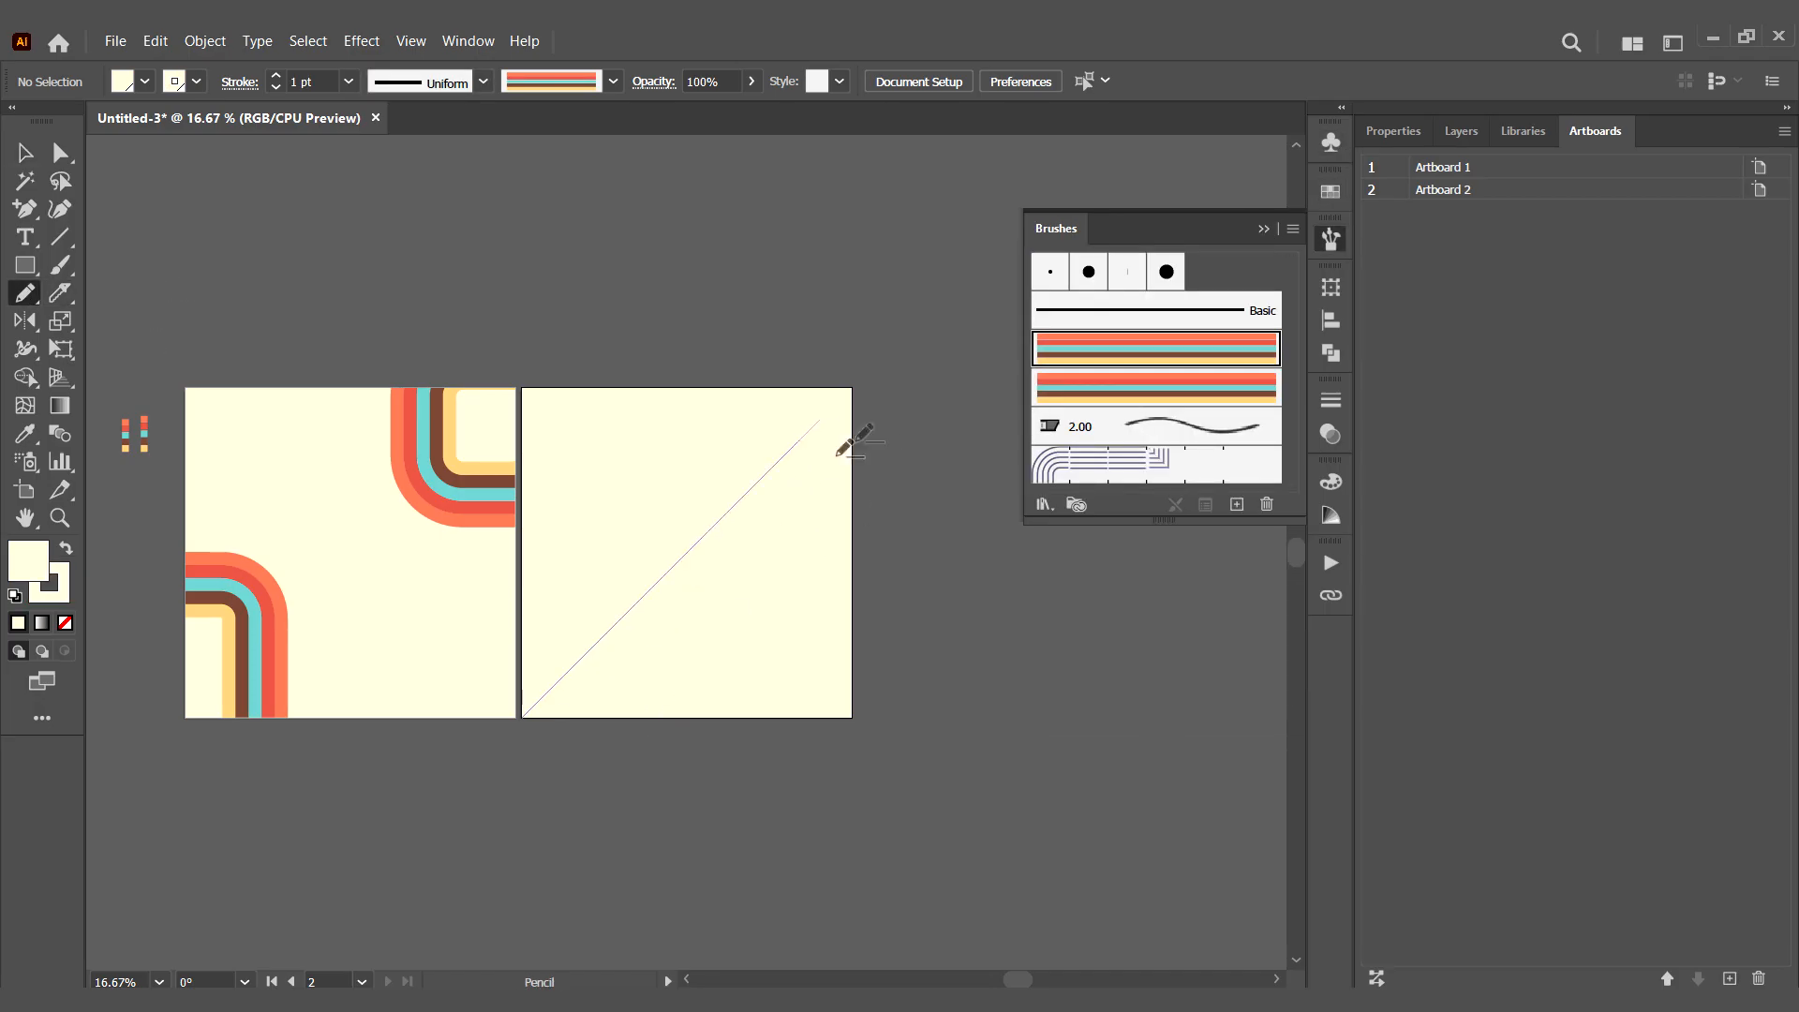
{"action": "left_click_drag", "start_coordinate": [962, 352], "coordinate": [949, 371]}
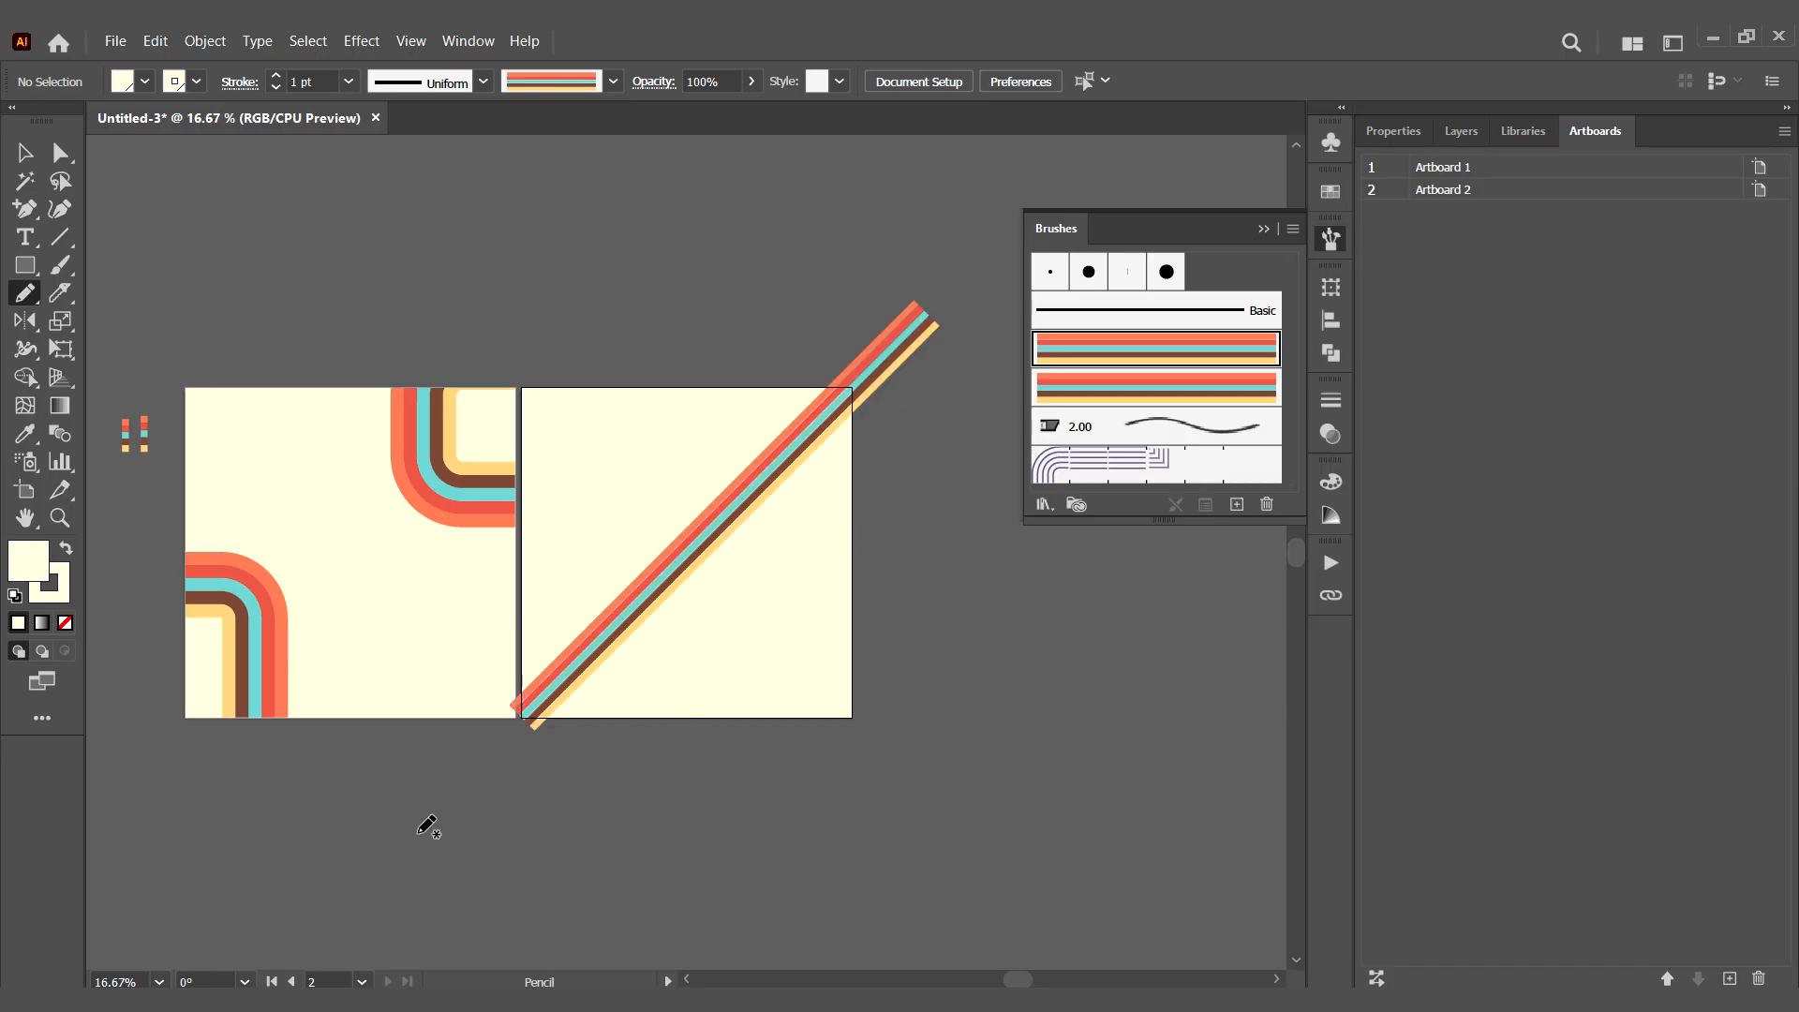
- Set the diagonal line's stroke weight to 4 pt and give it the triangular width profile, flipped so the point is at its lower-left end
{"action": "left_click", "coordinate": [771, 487]}
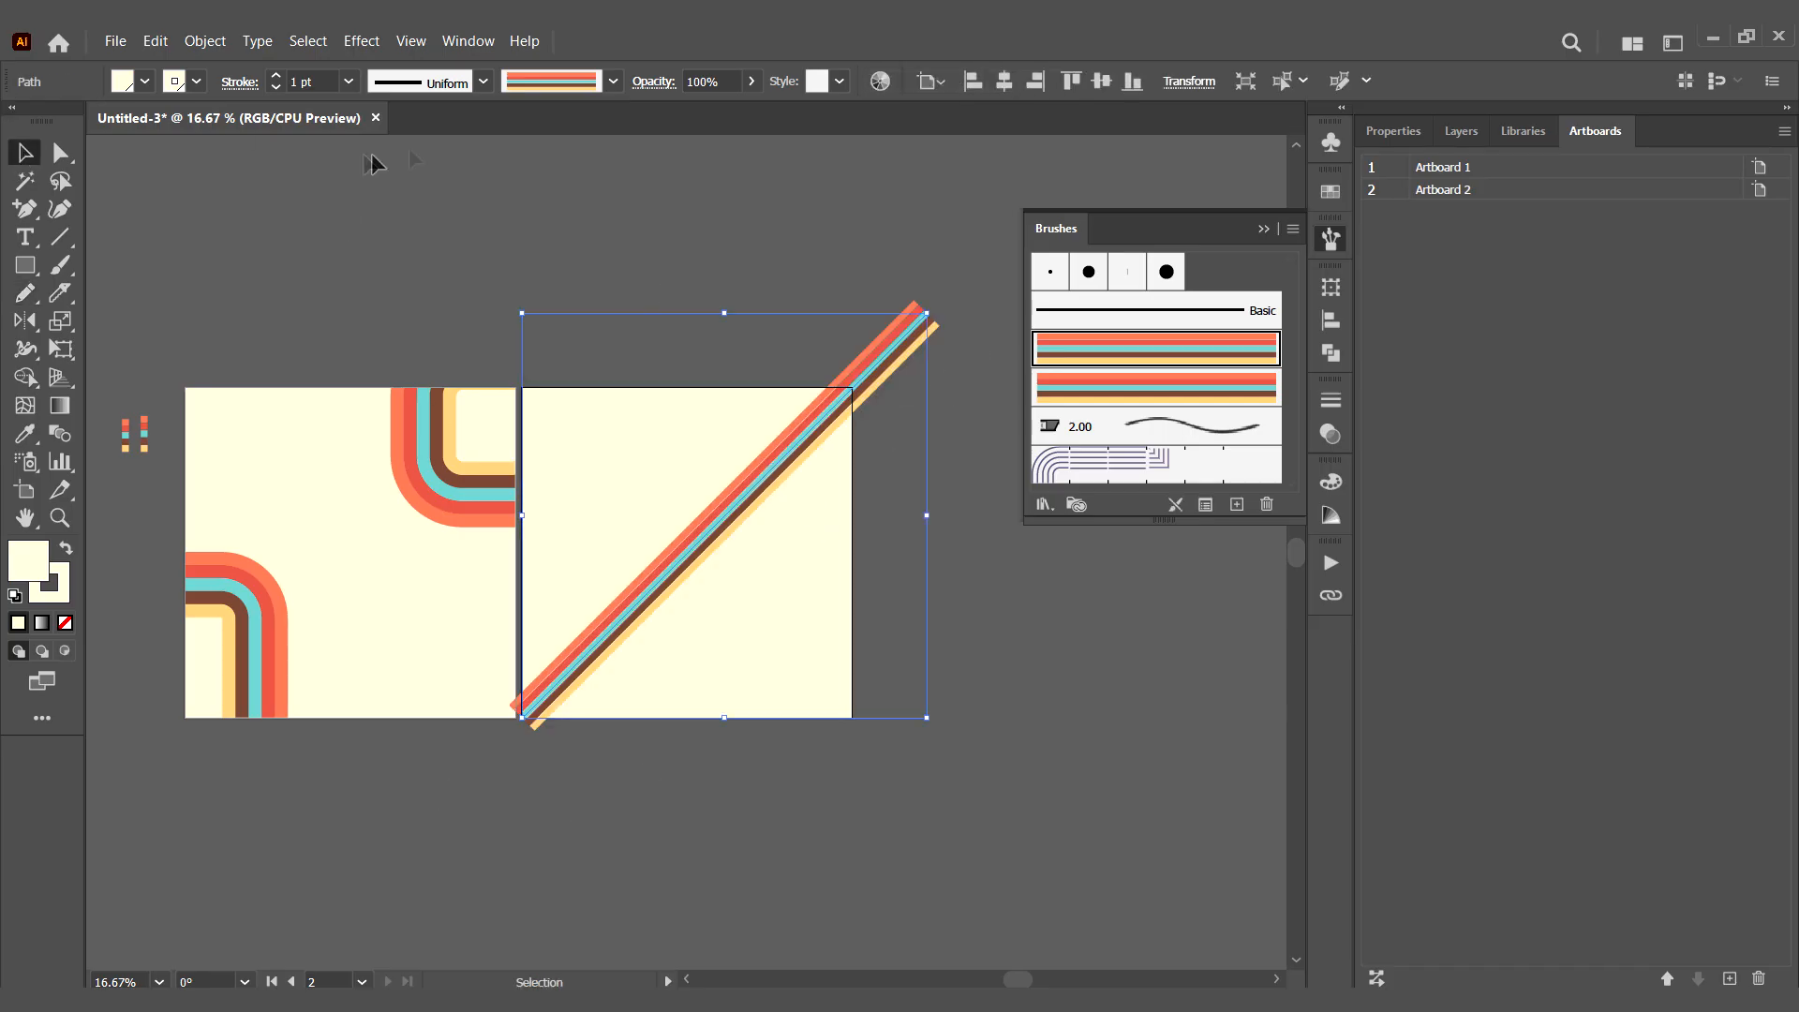
{"action": "left_click", "coordinate": [348, 82]}
{"action": "left_click", "coordinate": [347, 235]}
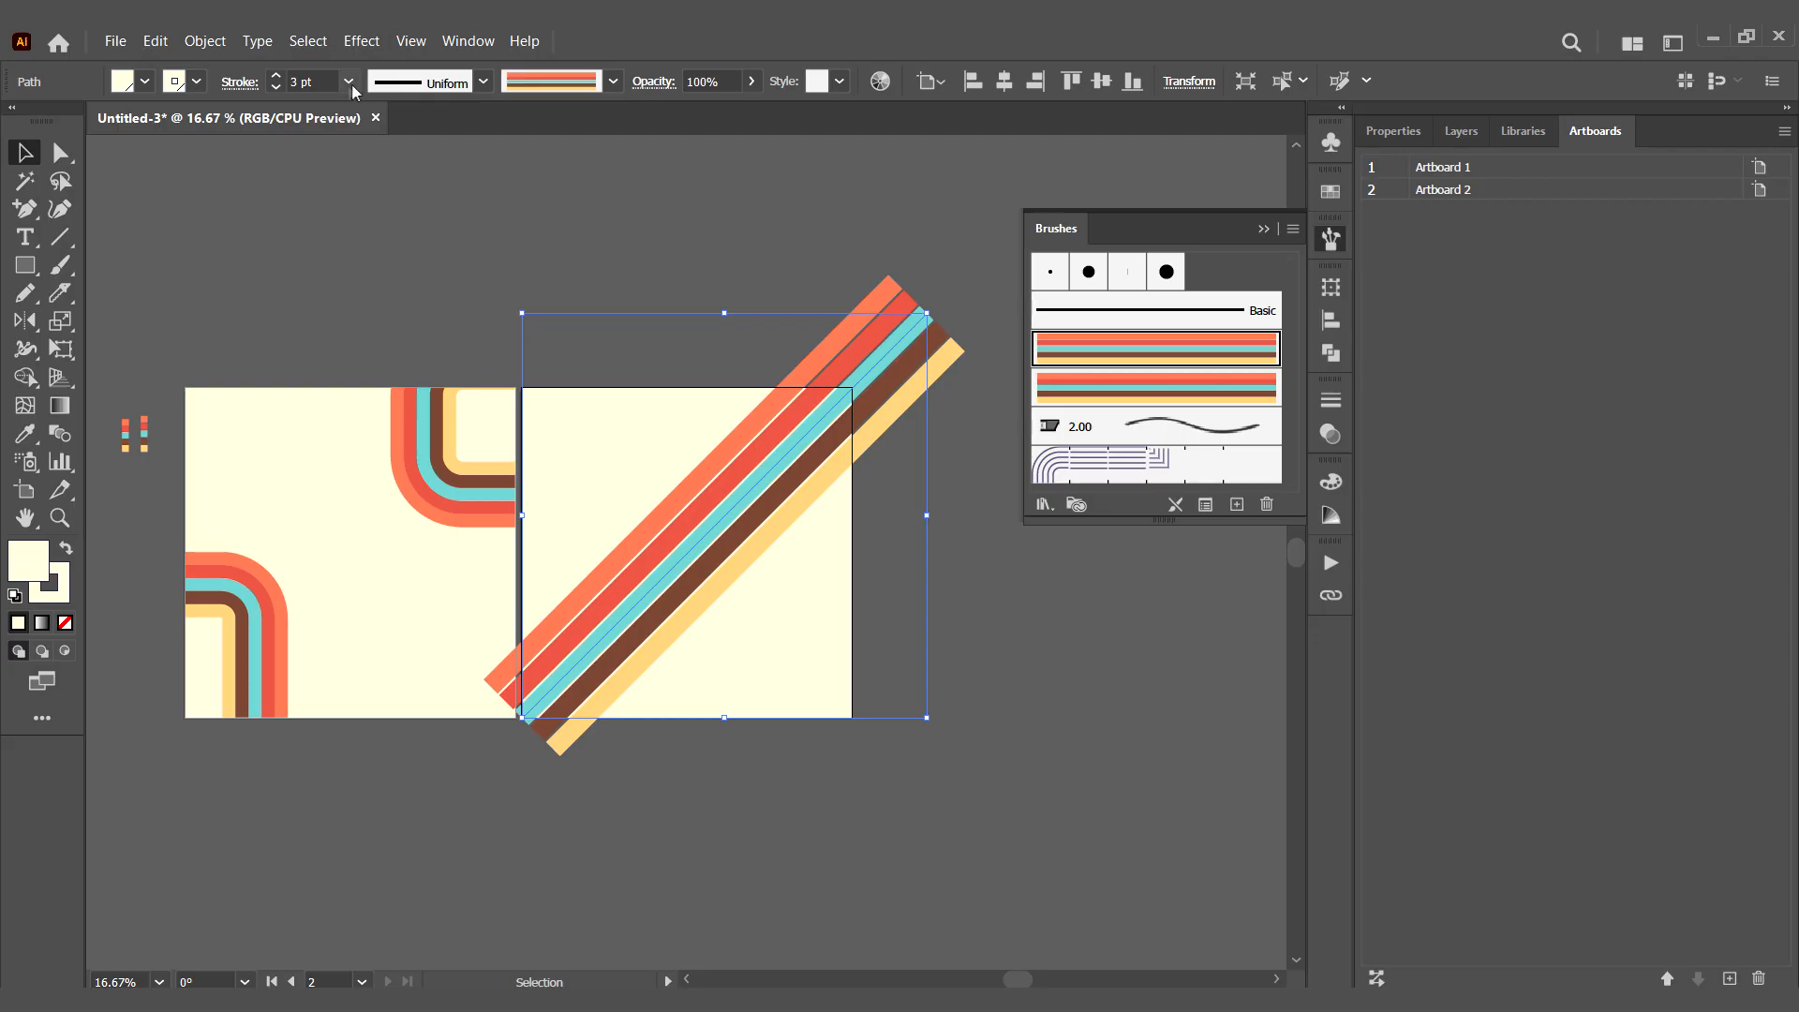
{"action": "left_click", "coordinate": [350, 84]}
{"action": "left_click", "coordinate": [349, 258]}
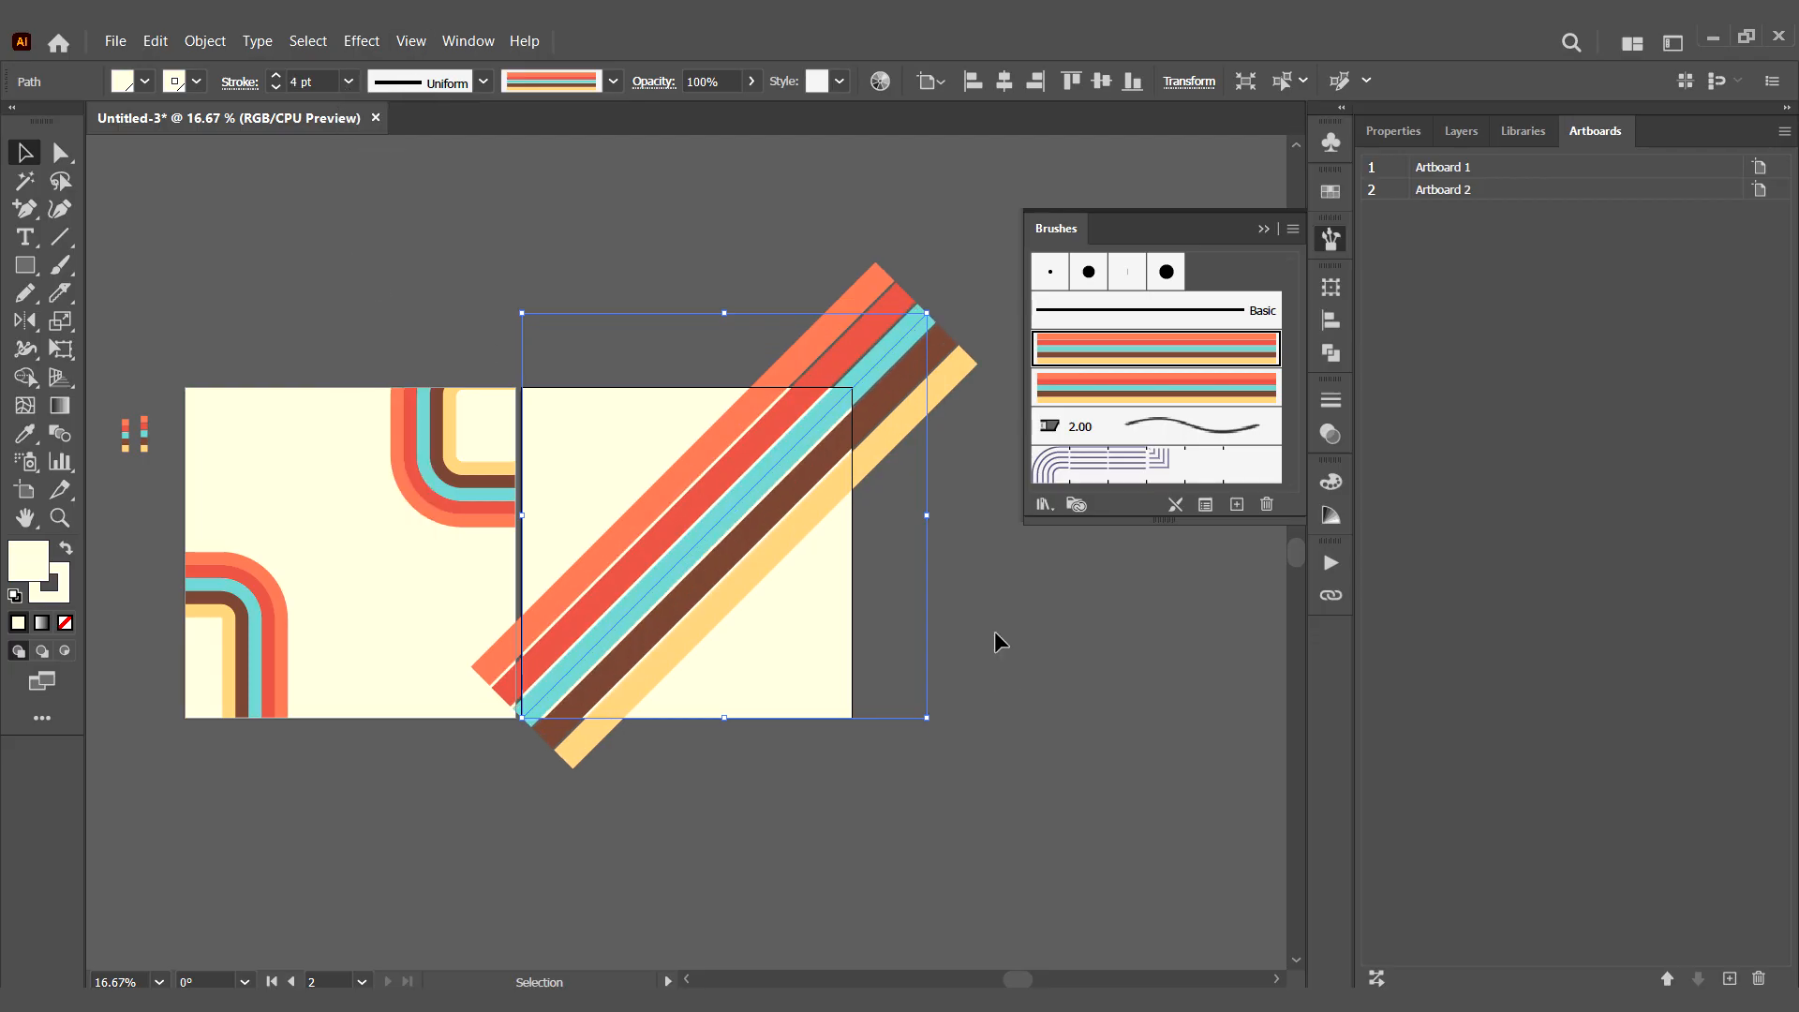
{"action": "left_click", "coordinate": [484, 81]}
{"action": "left_click", "coordinate": [413, 272]}
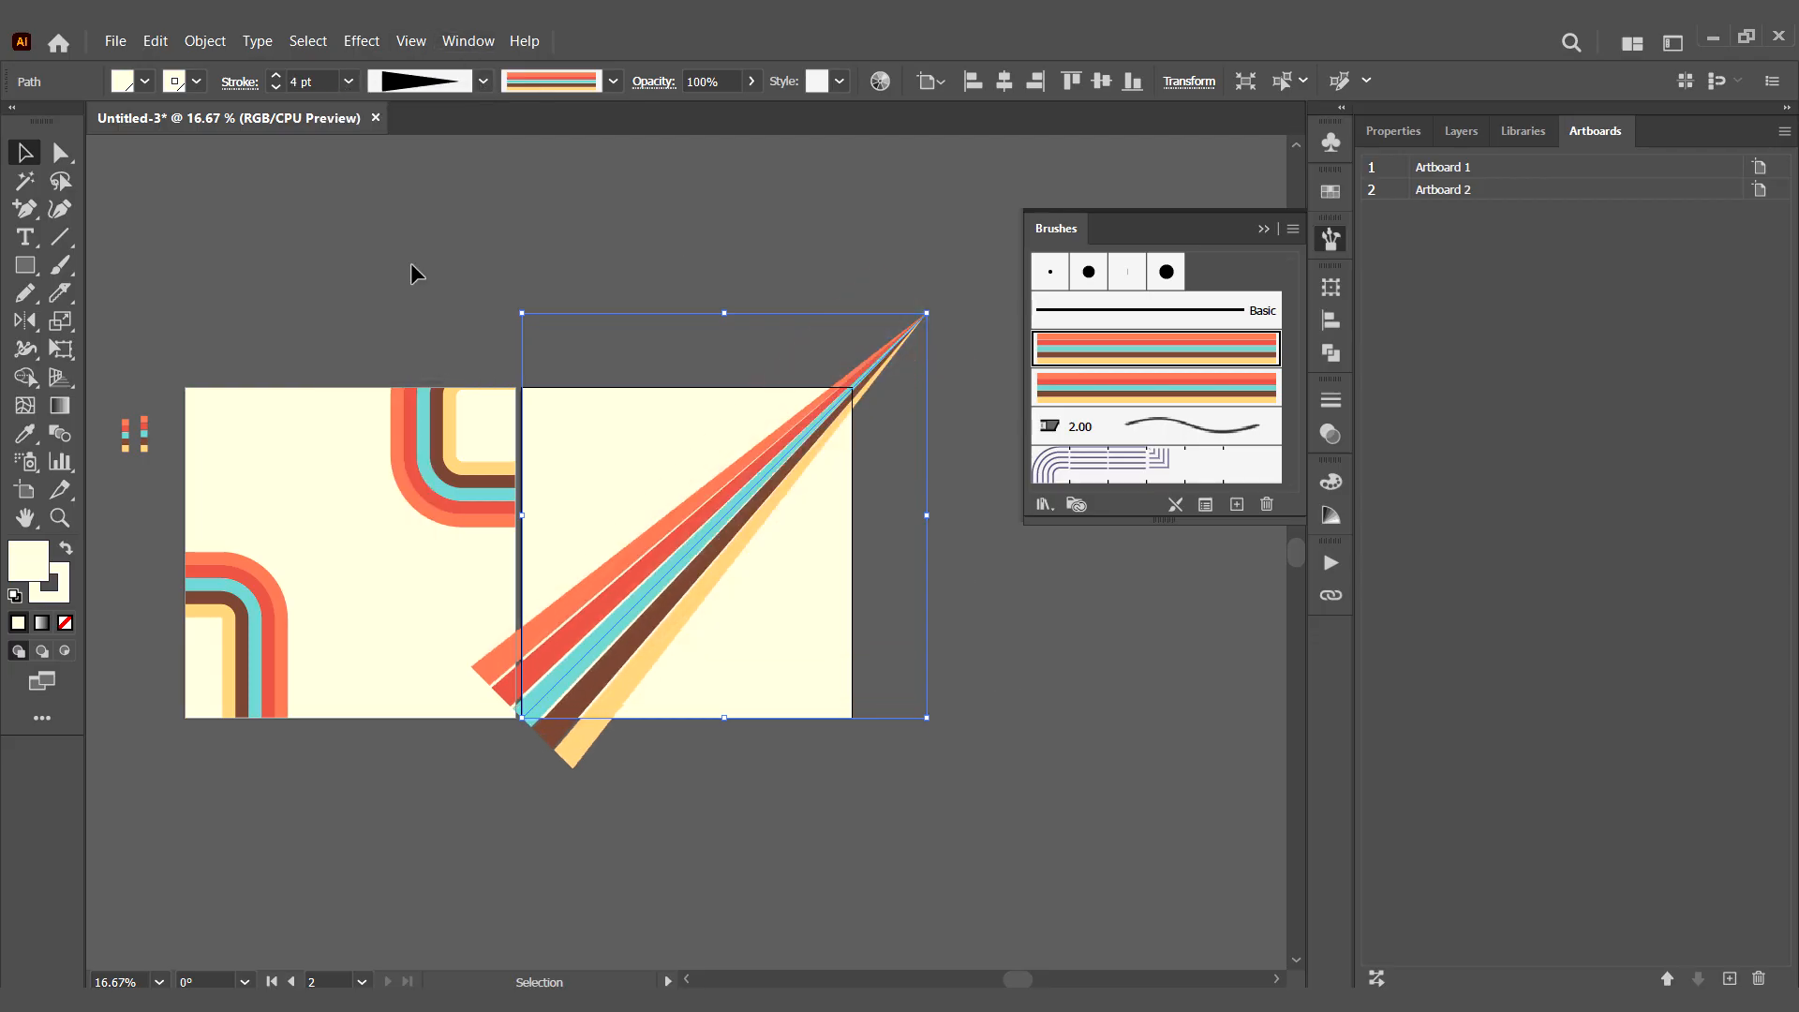
{"action": "mouse_move", "coordinate": [937, 302]}
{"action": "left_mouse_down"}
{"action": "mouse_move", "coordinate": [587, 727]}
{"action": "mouse_move", "coordinate": [518, 723]}
{"action": "left_mouse_up"}
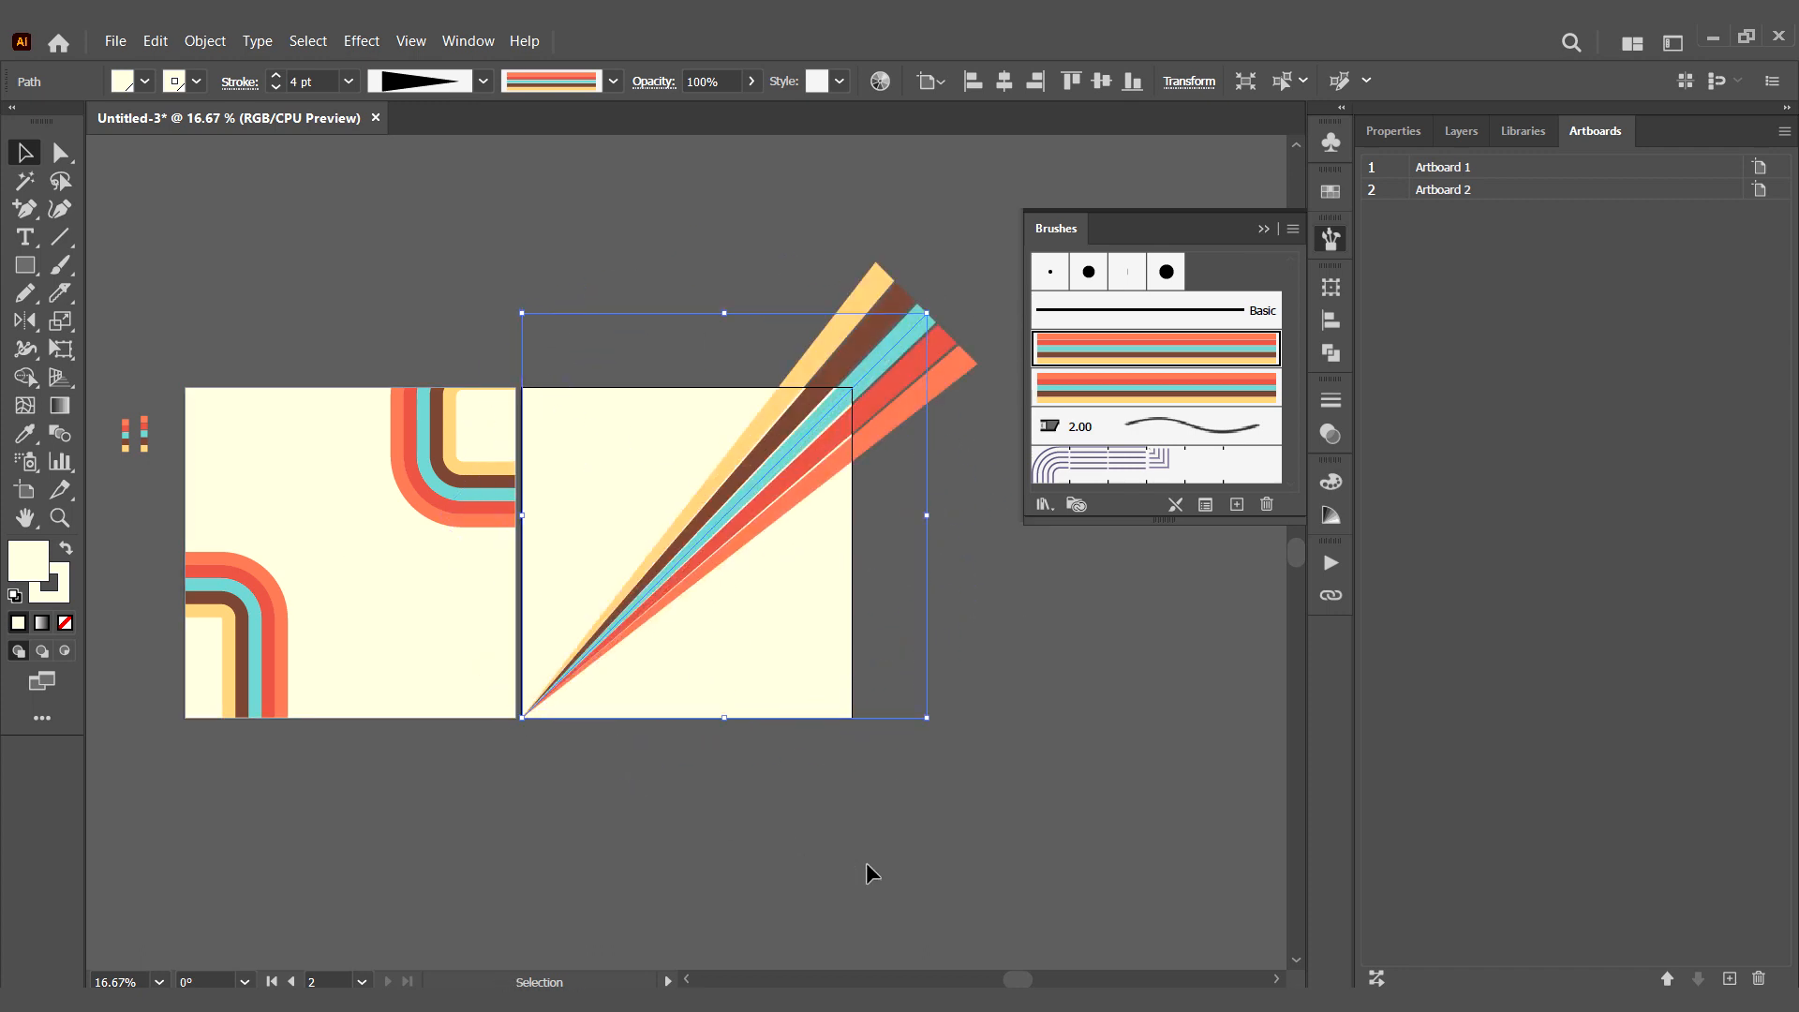
- Increase the ray's stroke weight to 10 pt and shift it down and left so its point lies outside the second artboard
{"action": "left_click", "coordinate": [349, 83]}
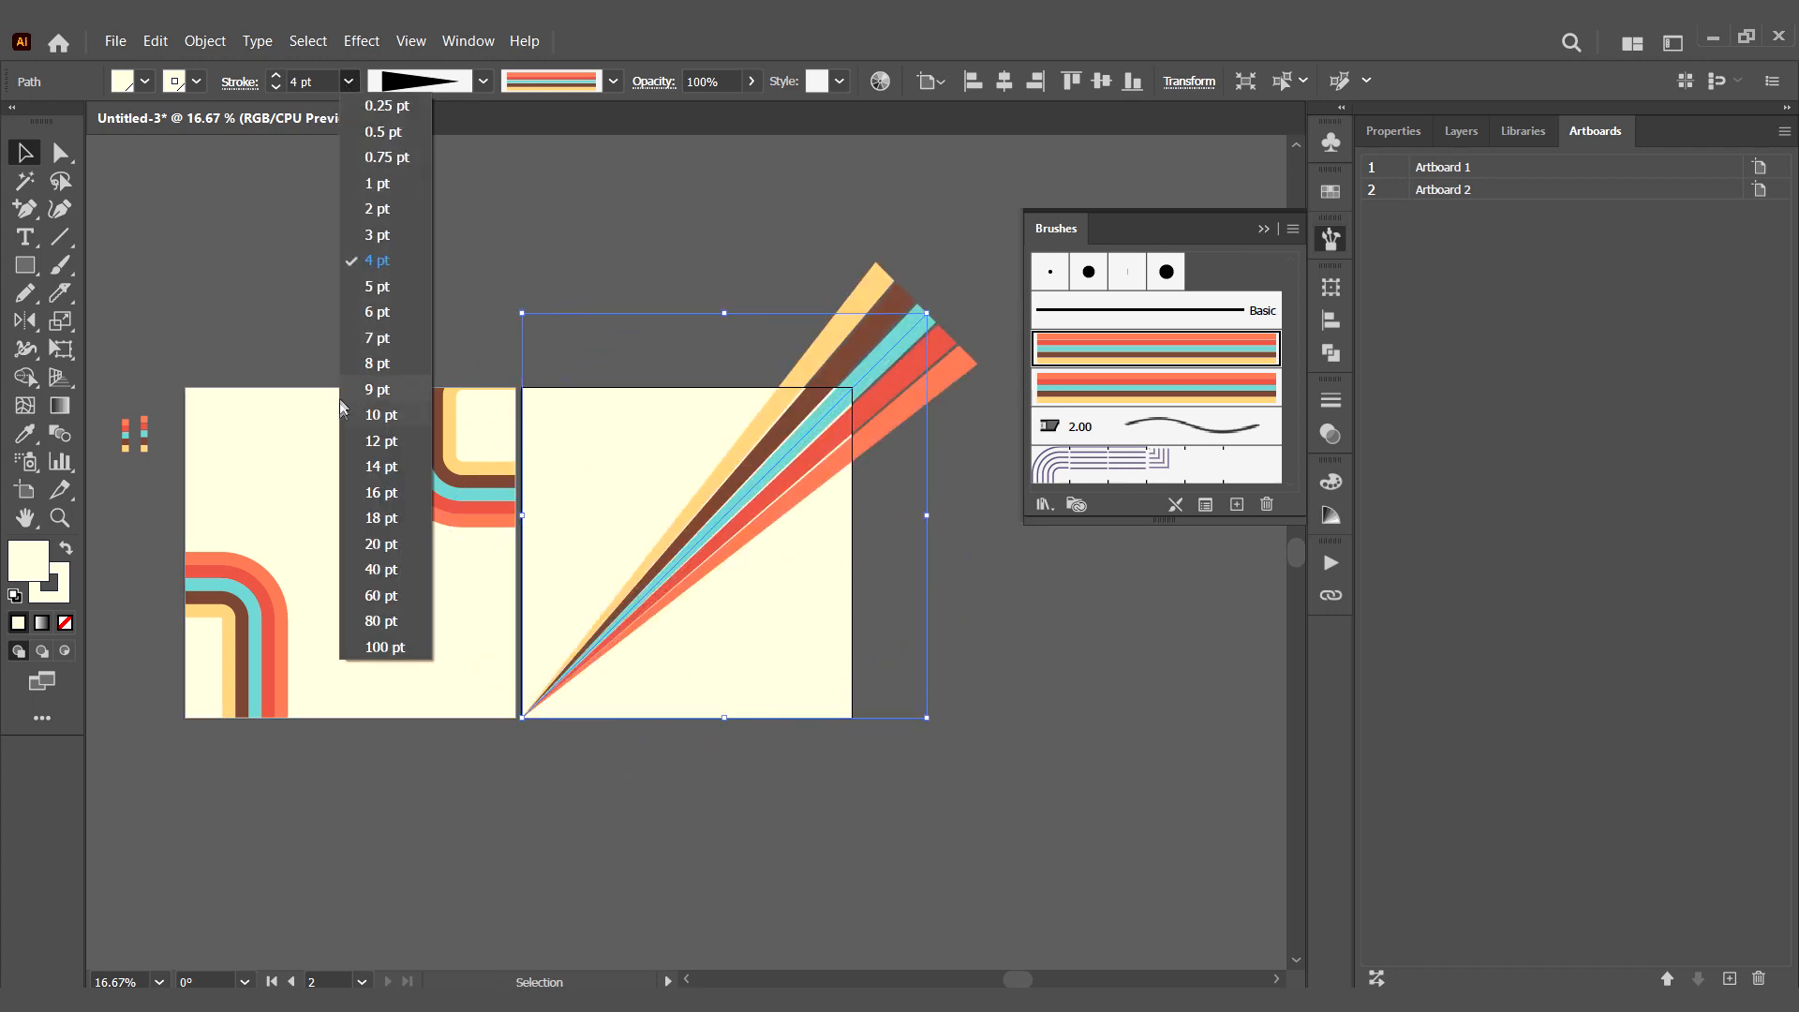
{"action": "left_click", "coordinate": [361, 415]}
{"action": "left_click_drag", "start_coordinate": [862, 404], "coordinate": [807, 425]}
{"action": "left_click", "coordinate": [976, 648]}
- Duplicate the second artboard's cream rectangle in place and bring the copy to the front of the rays
{"action": "left_click", "coordinate": [781, 676]}
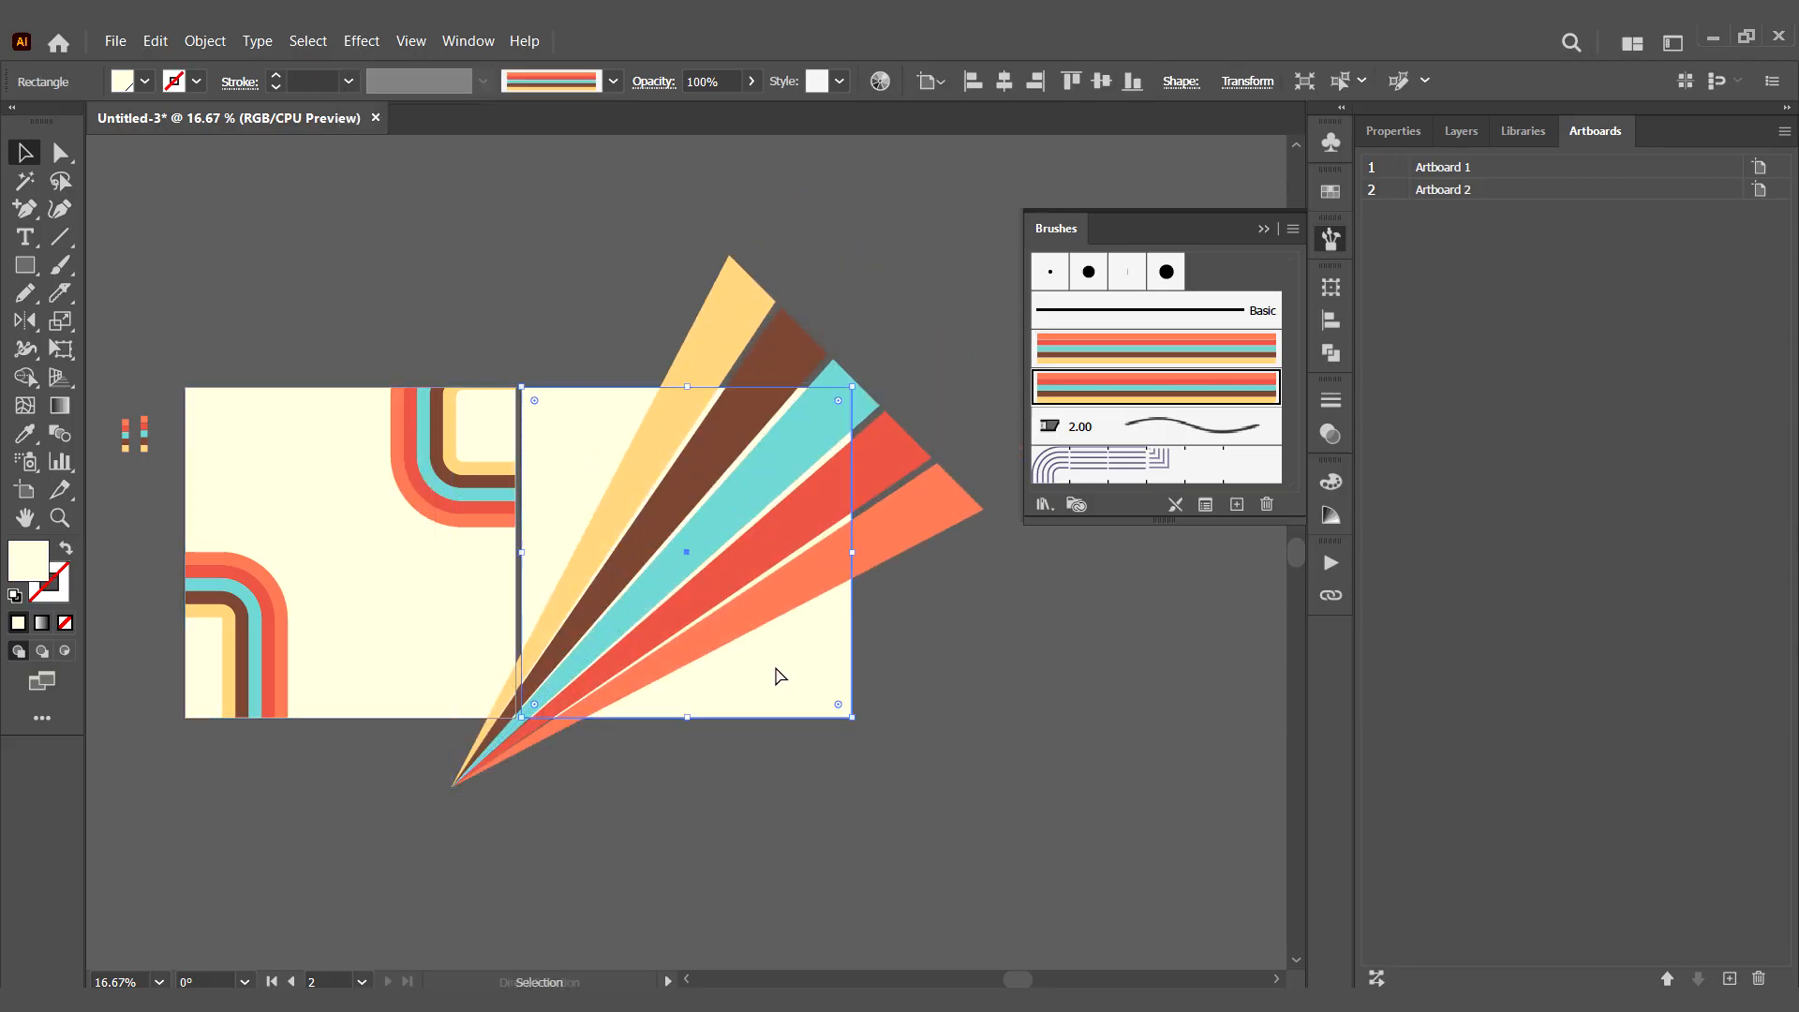
{"action": "left_click", "coordinate": [155, 41]}
{"action": "left_click", "coordinate": [309, 205]}
{"action": "double_click", "coordinate": [821, 698]}
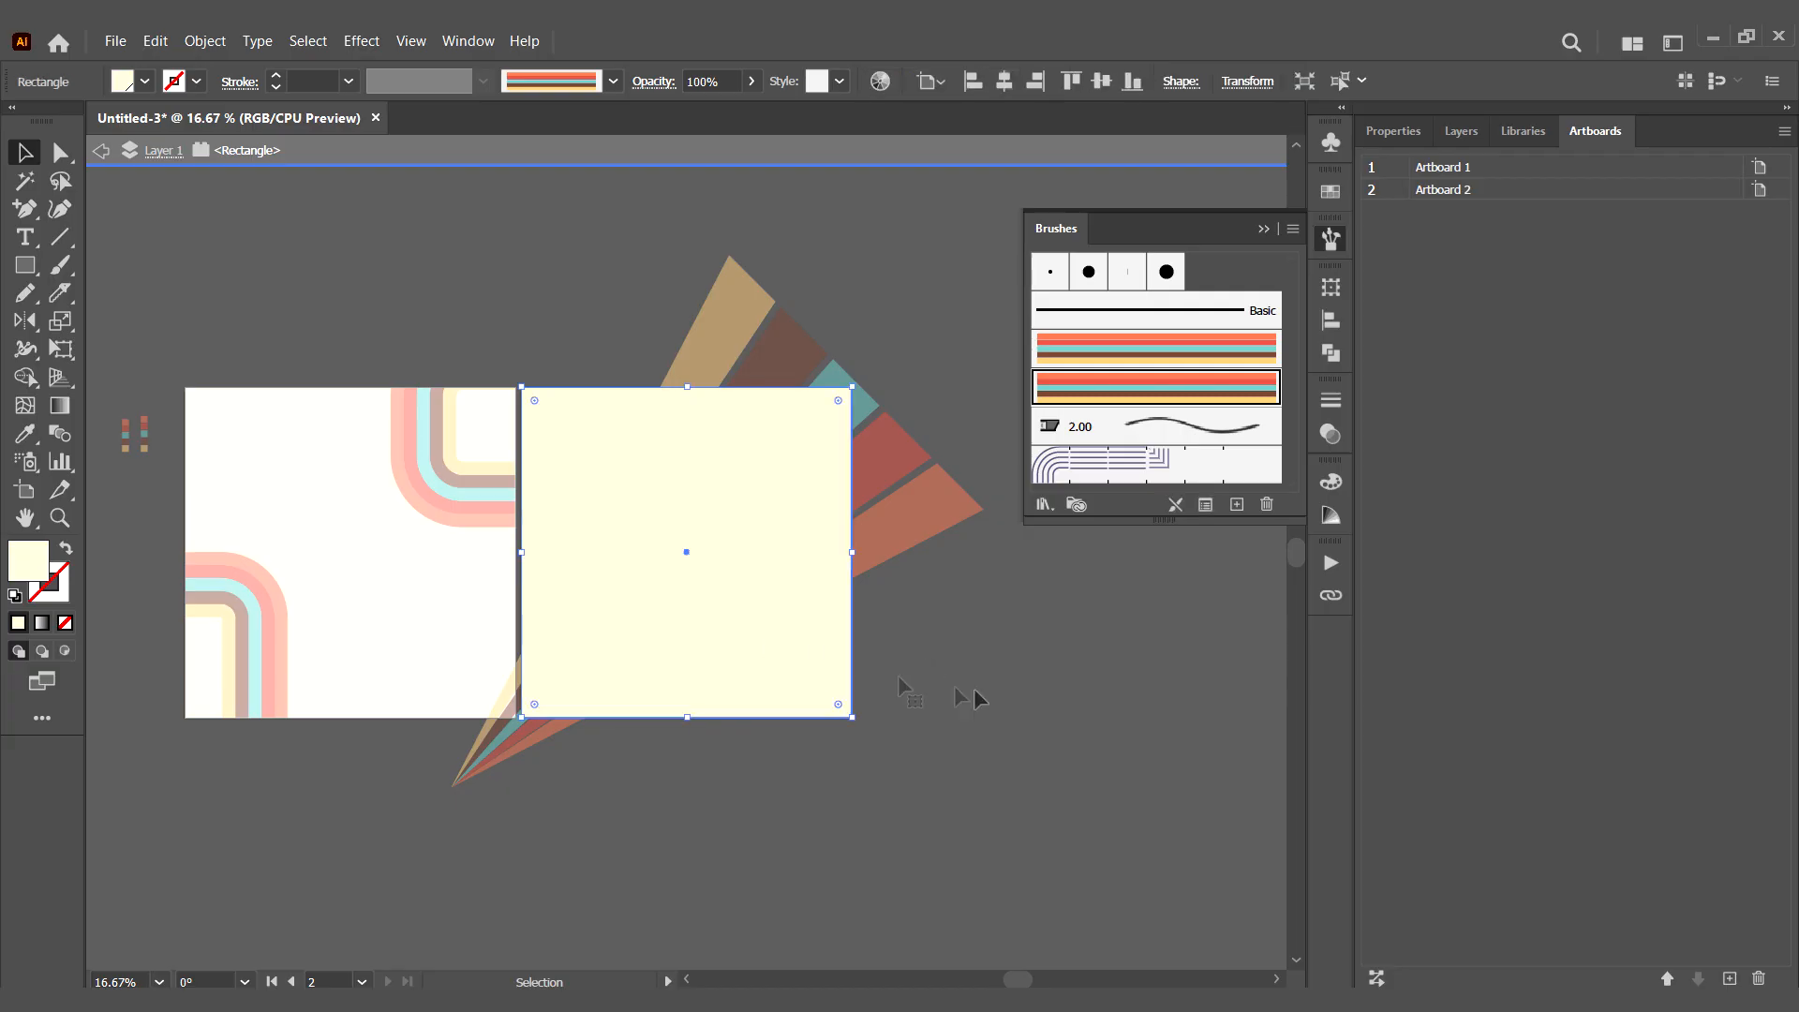
{"action": "double_click", "coordinate": [975, 692]}
{"action": "right_click", "coordinate": [793, 678]}
{"action": "mouse_move", "coordinate": [965, 574]}
{"action": "left_click", "coordinate": [1096, 575]}
{"action": "left_click", "coordinate": [1000, 599]}
- Clip the striped rays with the front cream rectangle using a clipping mask
{"action": "left_click", "coordinate": [885, 495]}
{"action": "left_click", "coordinate": [792, 478], "text": "shift"}
{"action": "right_click", "coordinate": [789, 473]}
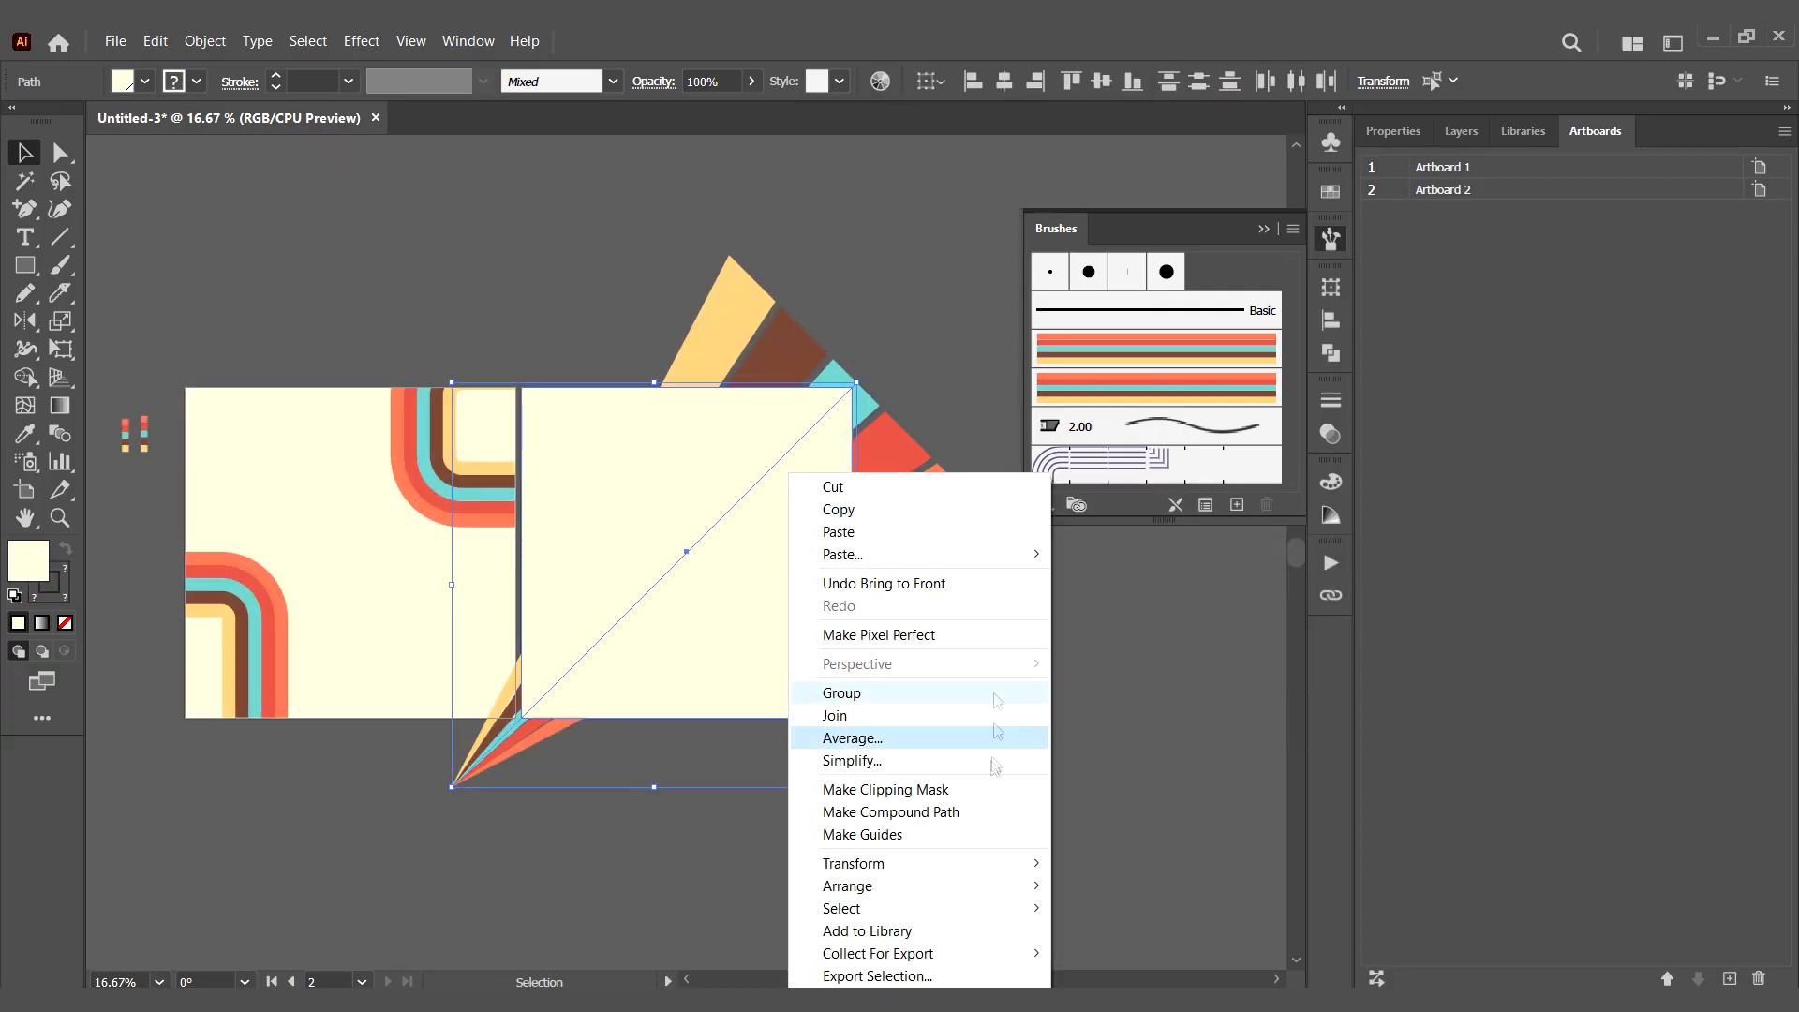
{"action": "left_click", "coordinate": [974, 789]}
- Isolate the clip group's rays, duplicate them, and rotate the copy to continue the fan below the original from the same point
{"action": "double_click", "coordinate": [745, 496]}
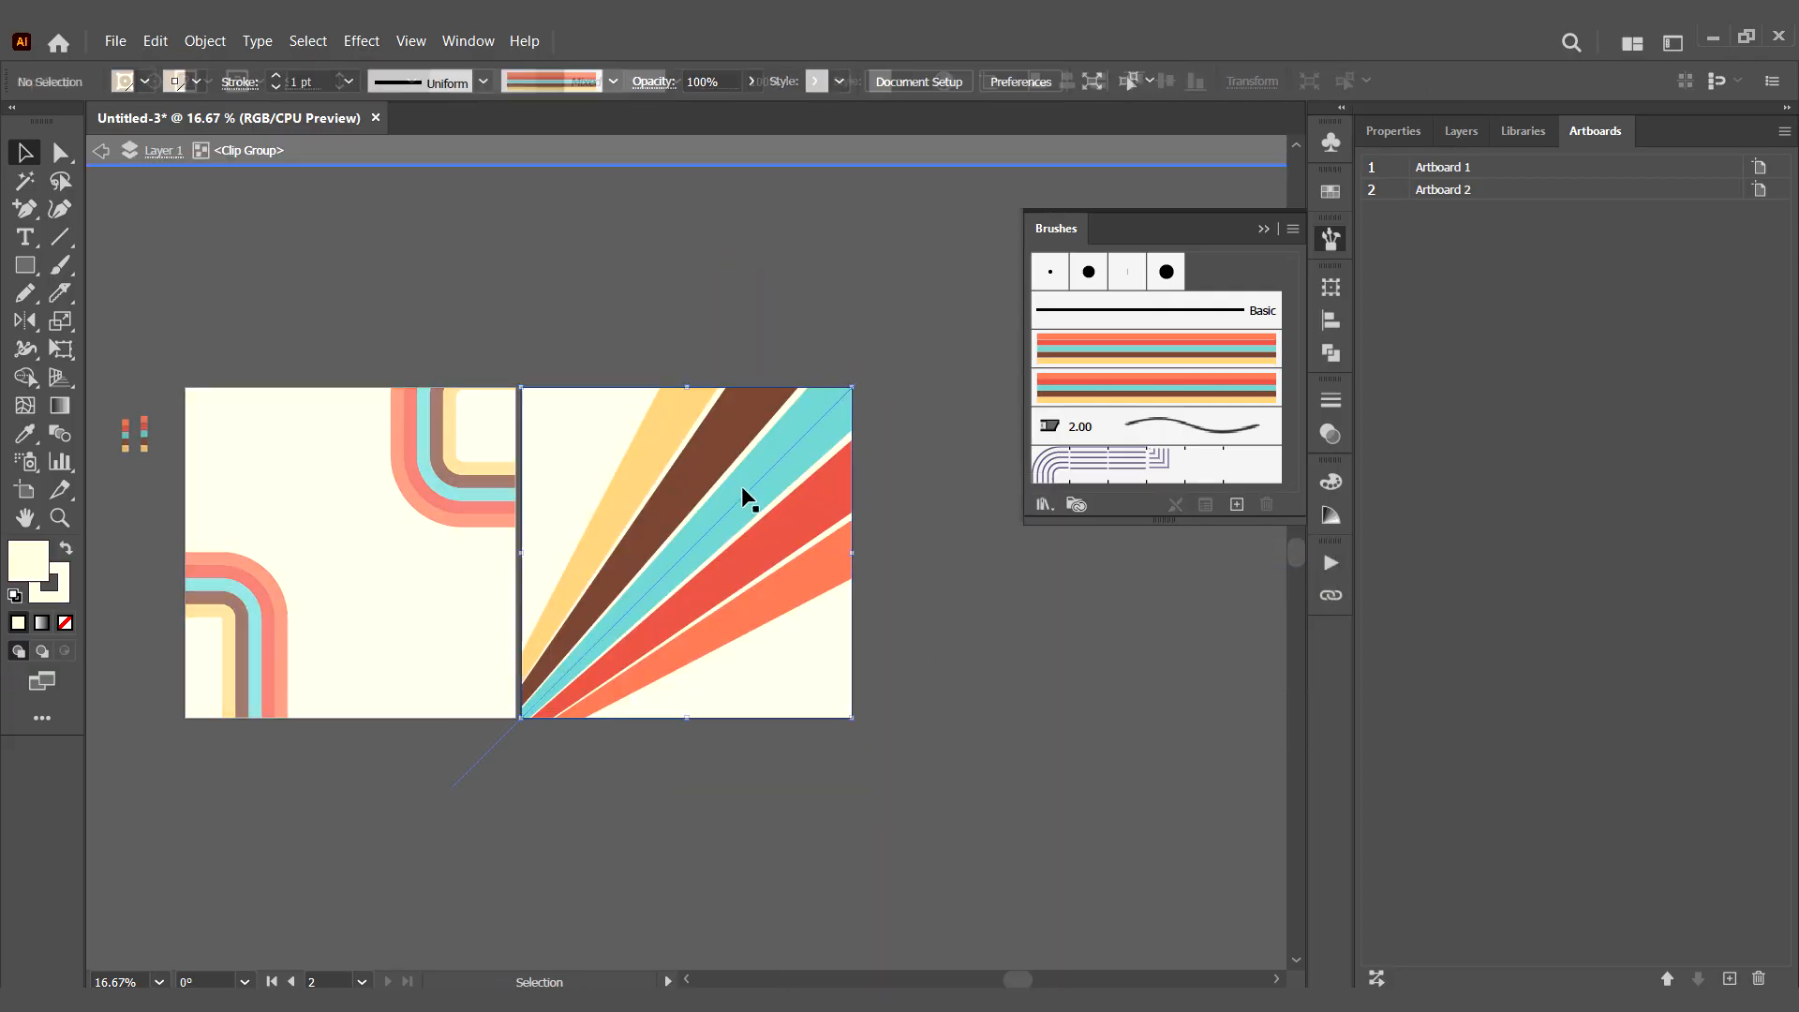
{"action": "double_click", "coordinate": [745, 493]}
{"action": "left_click_drag", "start_coordinate": [749, 484], "coordinate": [850, 716]}
{"action": "left_click_drag", "start_coordinate": [959, 609], "coordinate": [965, 852]}
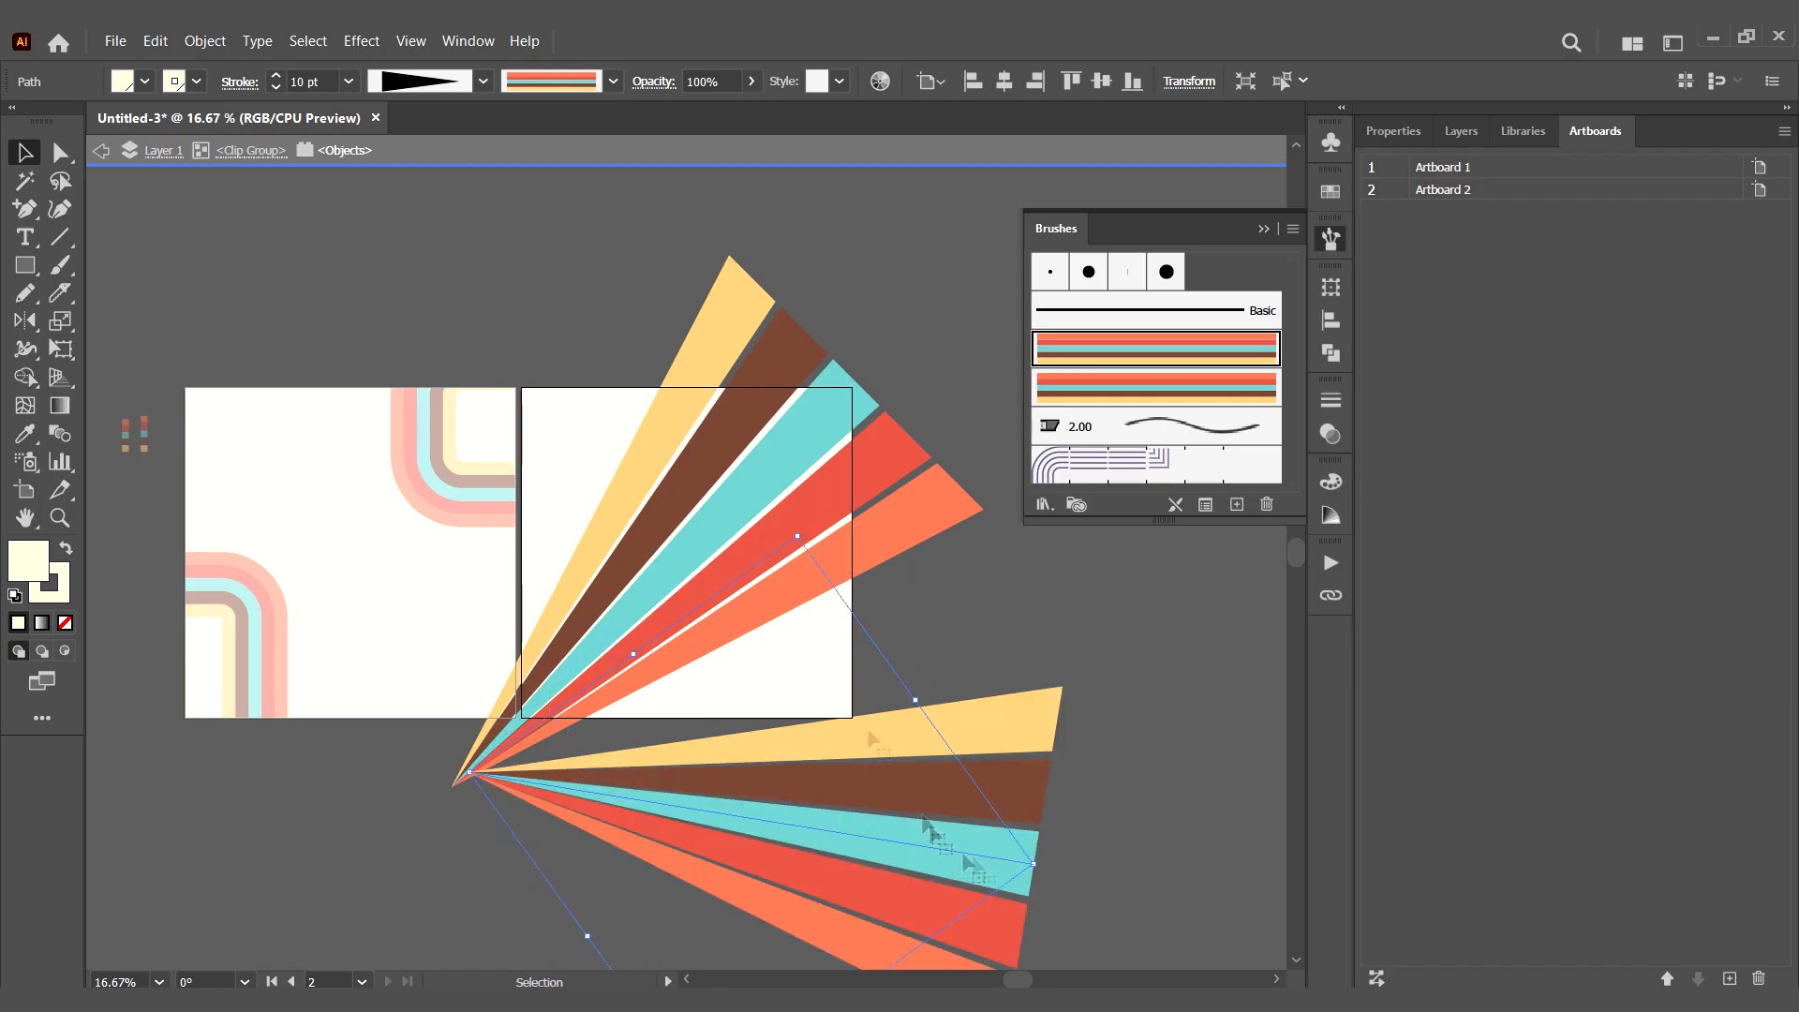
{"action": "left_click_drag", "start_coordinate": [794, 524], "coordinate": [779, 668]}
{"action": "left_click", "coordinate": [1054, 682]}
- Add another copy of the rays, rotated counter-clockwise and fitted against the original's upper-left edge at the shared point
{"action": "left_click_drag", "start_coordinate": [975, 691], "coordinate": [689, 260]}
{"action": "key", "text": "ctrl+z"}
{"action": "left_click_drag", "start_coordinate": [154, 353], "coordinate": [266, 697]}
{"action": "left_click_drag", "start_coordinate": [472, 244], "coordinate": [573, 464]}
{"action": "left_click_drag", "start_coordinate": [658, 318], "coordinate": [583, 280]}
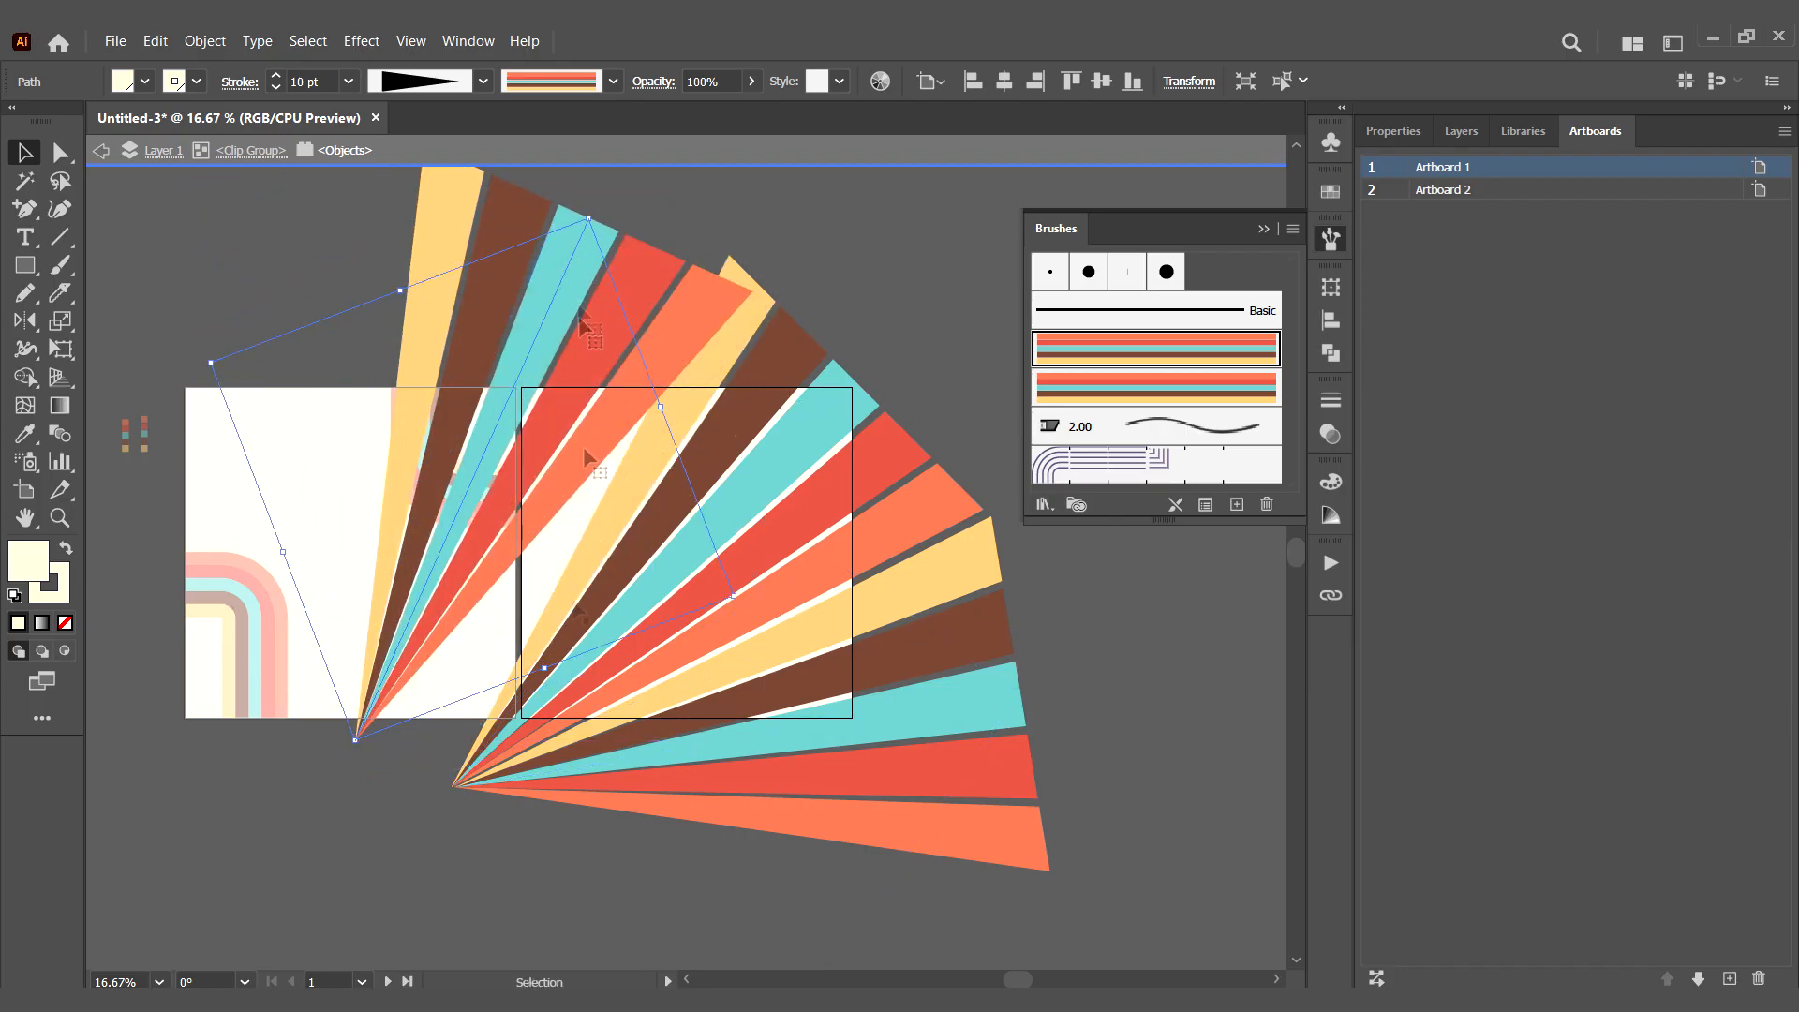
{"action": "left_click_drag", "start_coordinate": [347, 753], "coordinate": [441, 766]}
{"action": "left_click_drag", "start_coordinate": [507, 216], "coordinate": [526, 248]}
{"action": "left_click", "coordinate": [555, 885]}
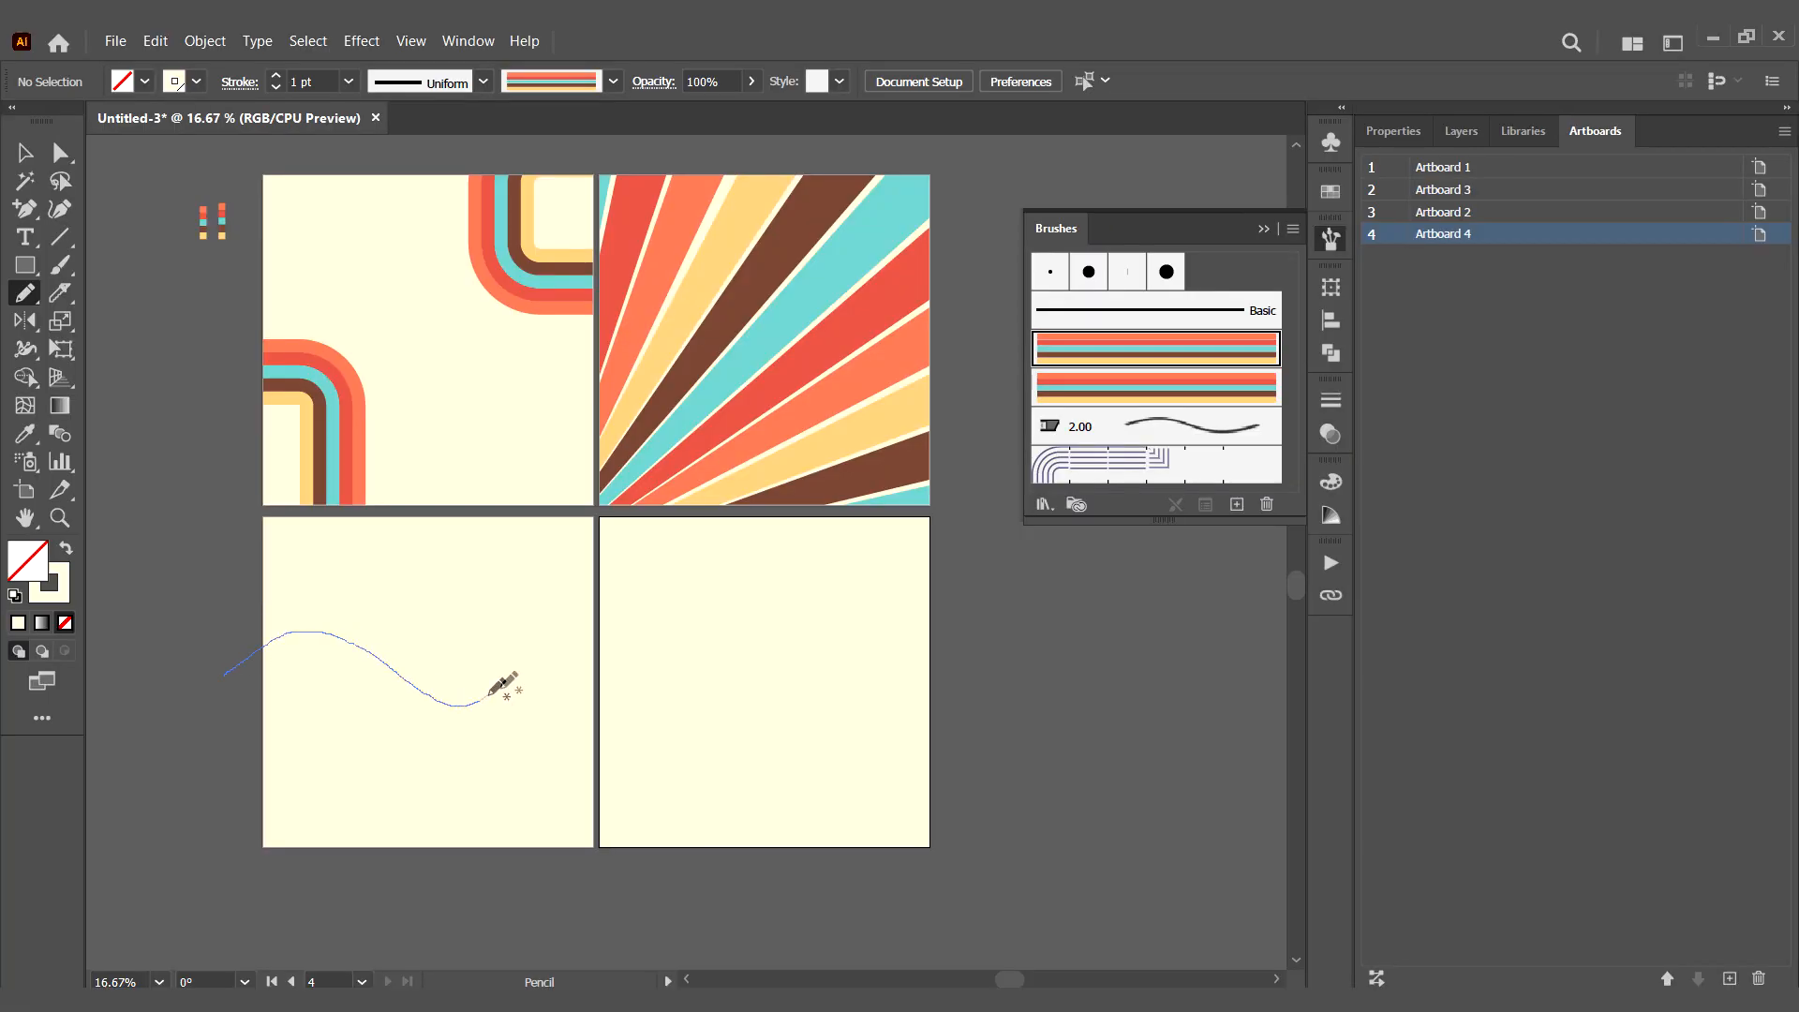
- Draw a wavy striped pencil line across the lower-left artboard and set its stroke weight to 2 pt
{"action": "left_click_drag", "start_coordinate": [488, 695], "coordinate": [596, 620]}
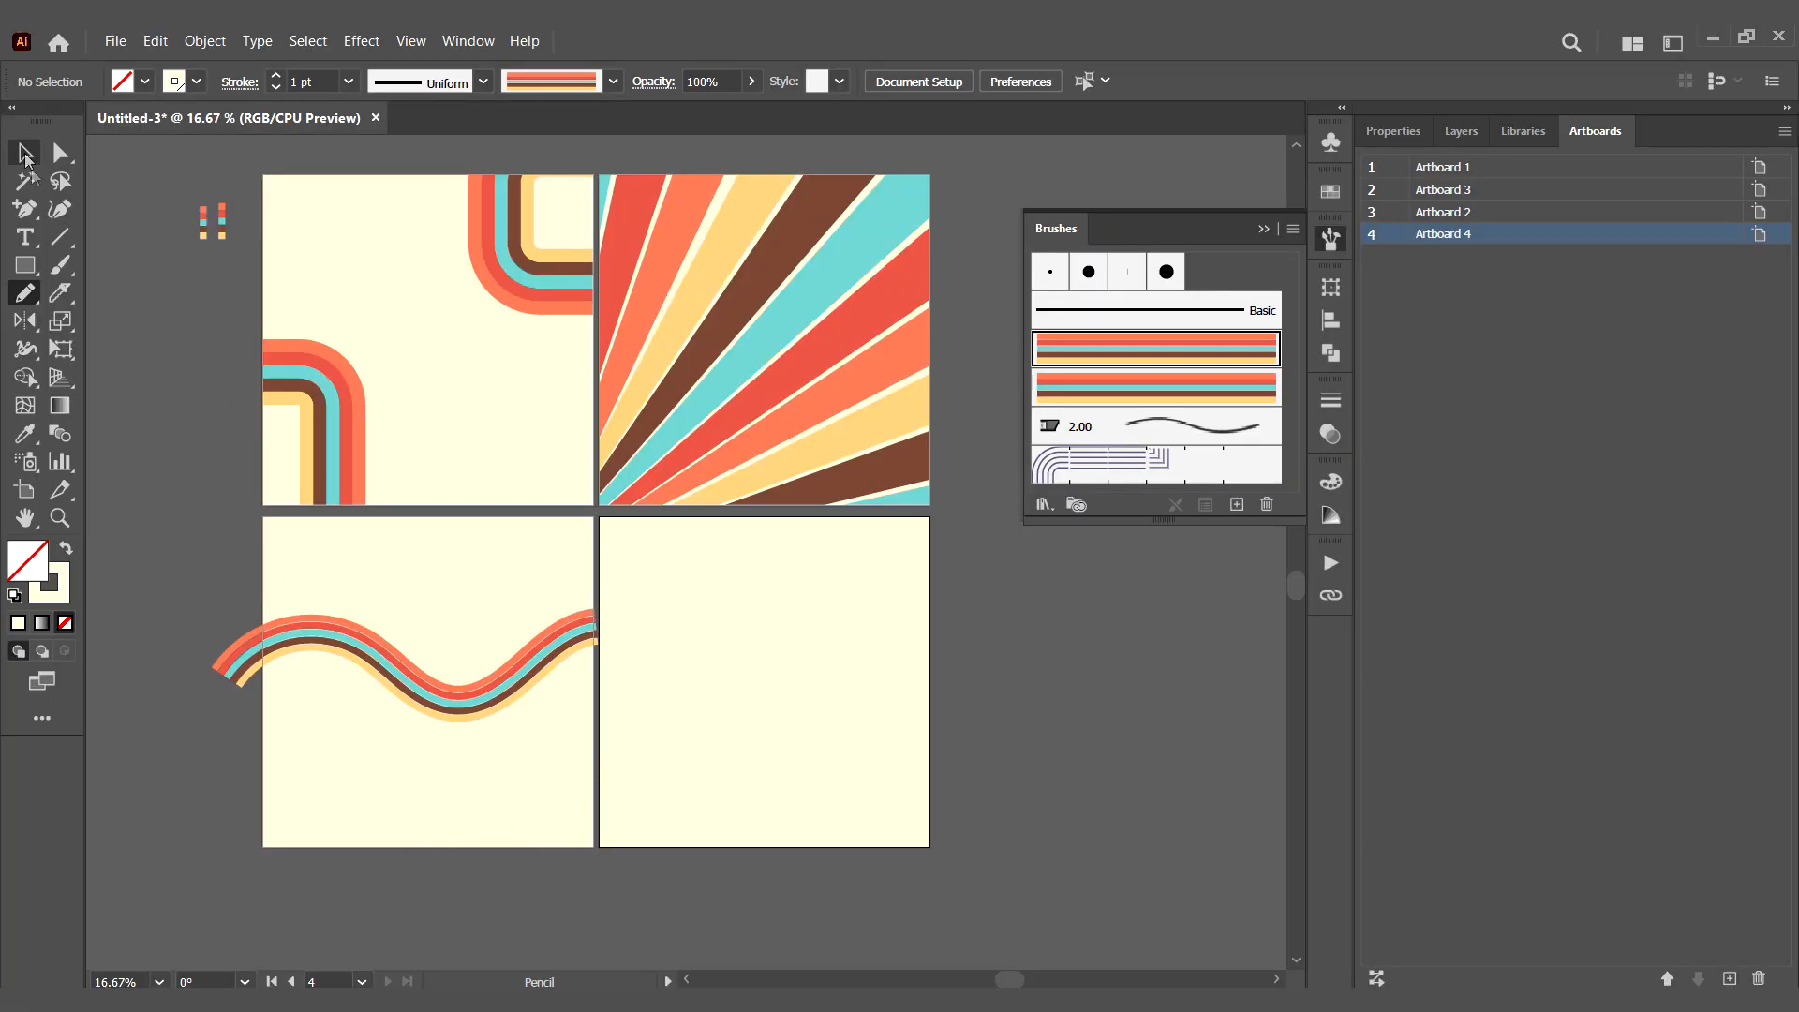
{"action": "left_click", "coordinate": [403, 679]}
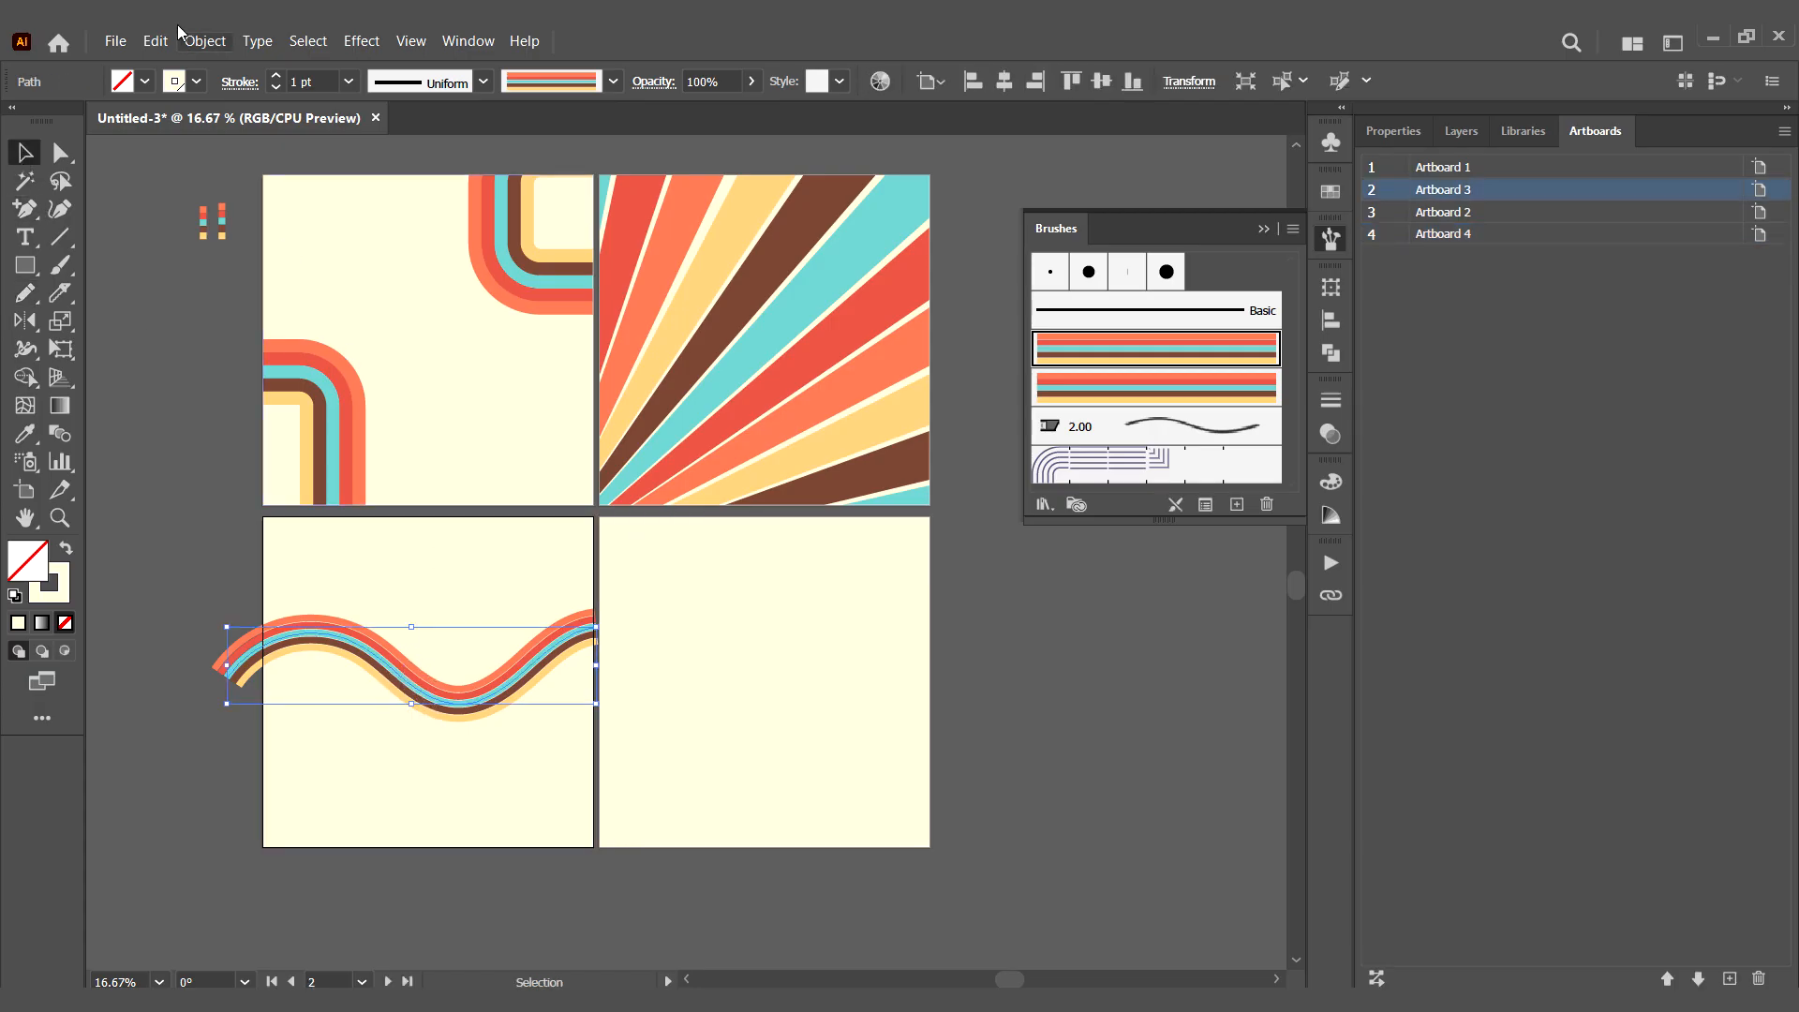
{"action": "left_click", "coordinate": [348, 83]}
{"action": "left_click", "coordinate": [397, 243]}
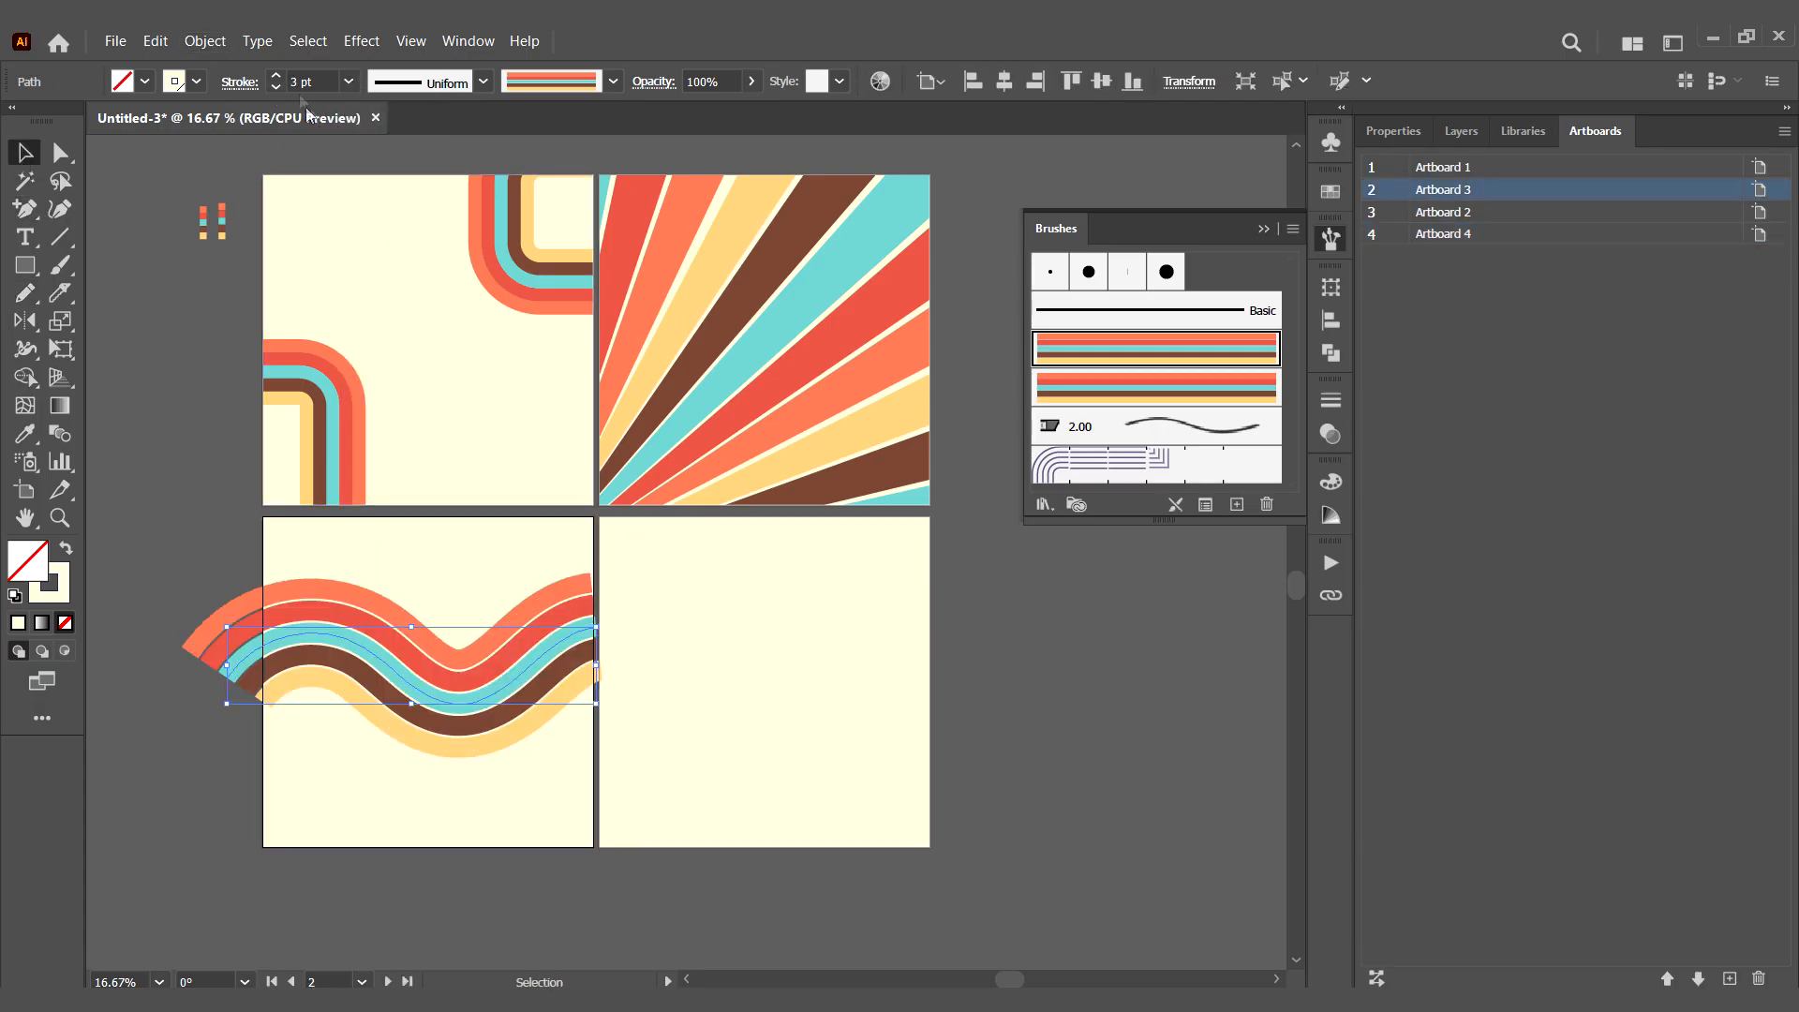
{"action": "left_click", "coordinate": [348, 82]}
{"action": "left_click", "coordinate": [396, 221]}
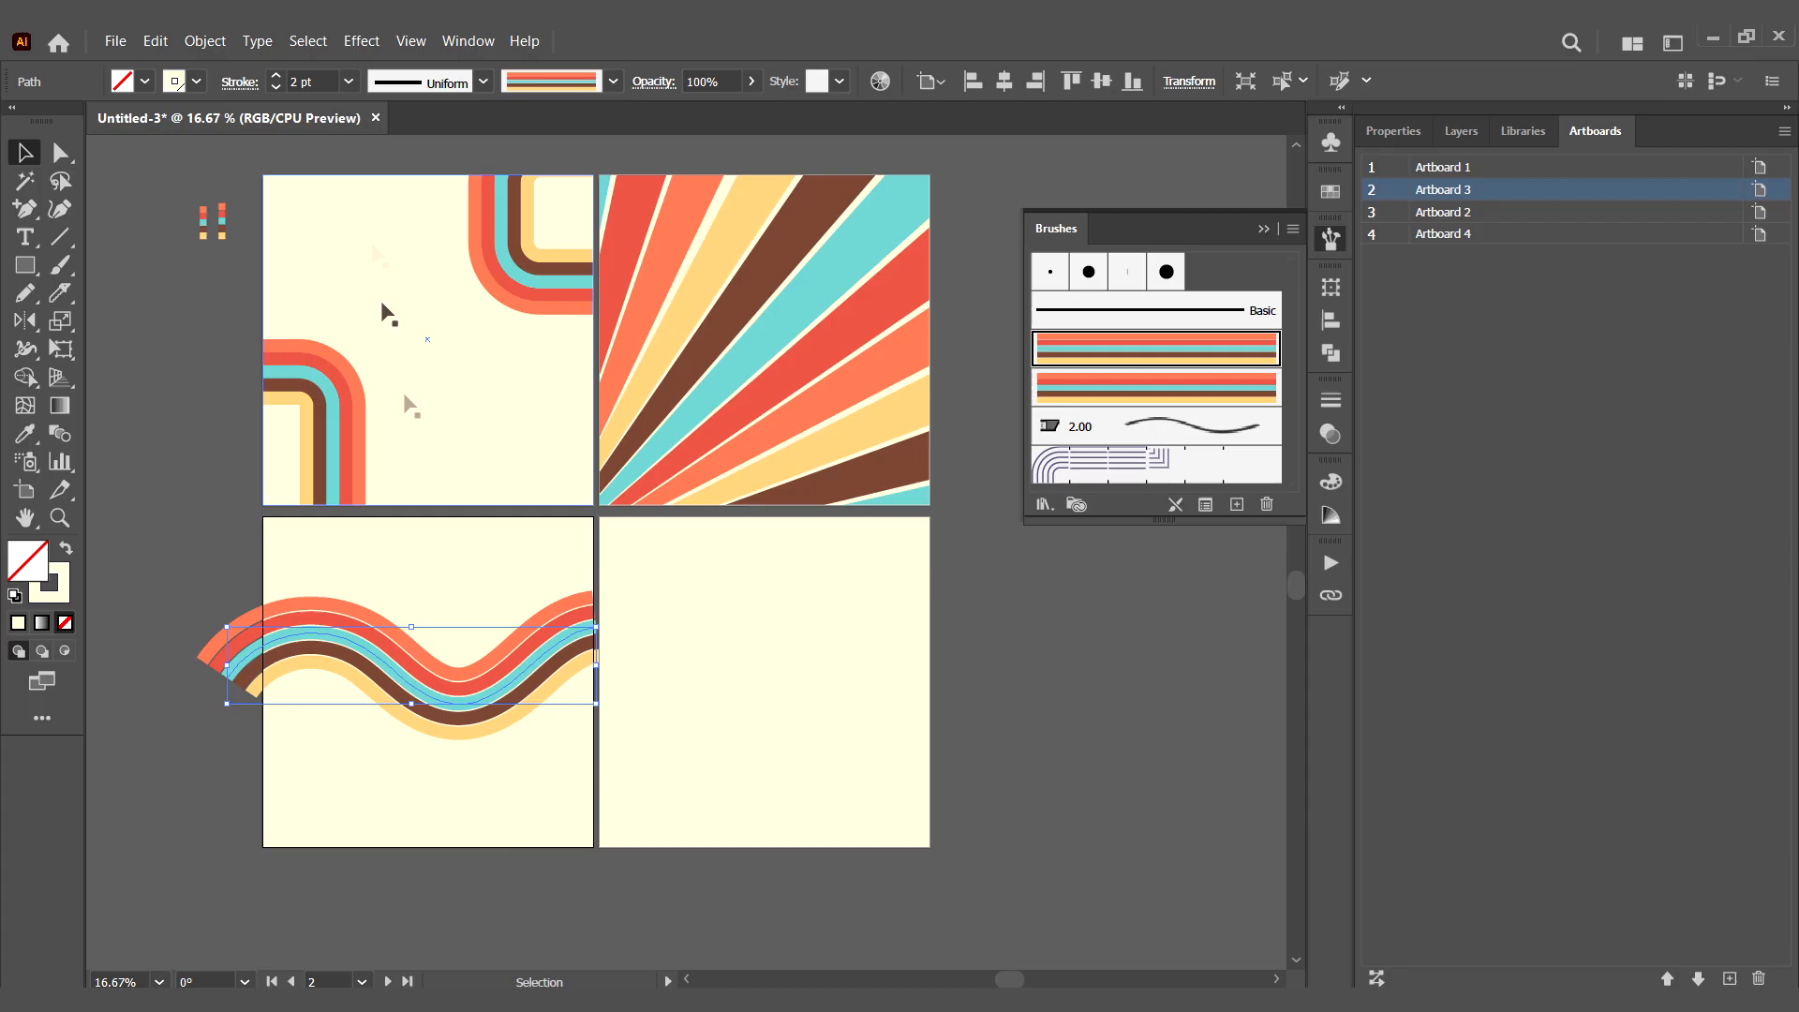
{"action": "left_click", "coordinate": [437, 849]}
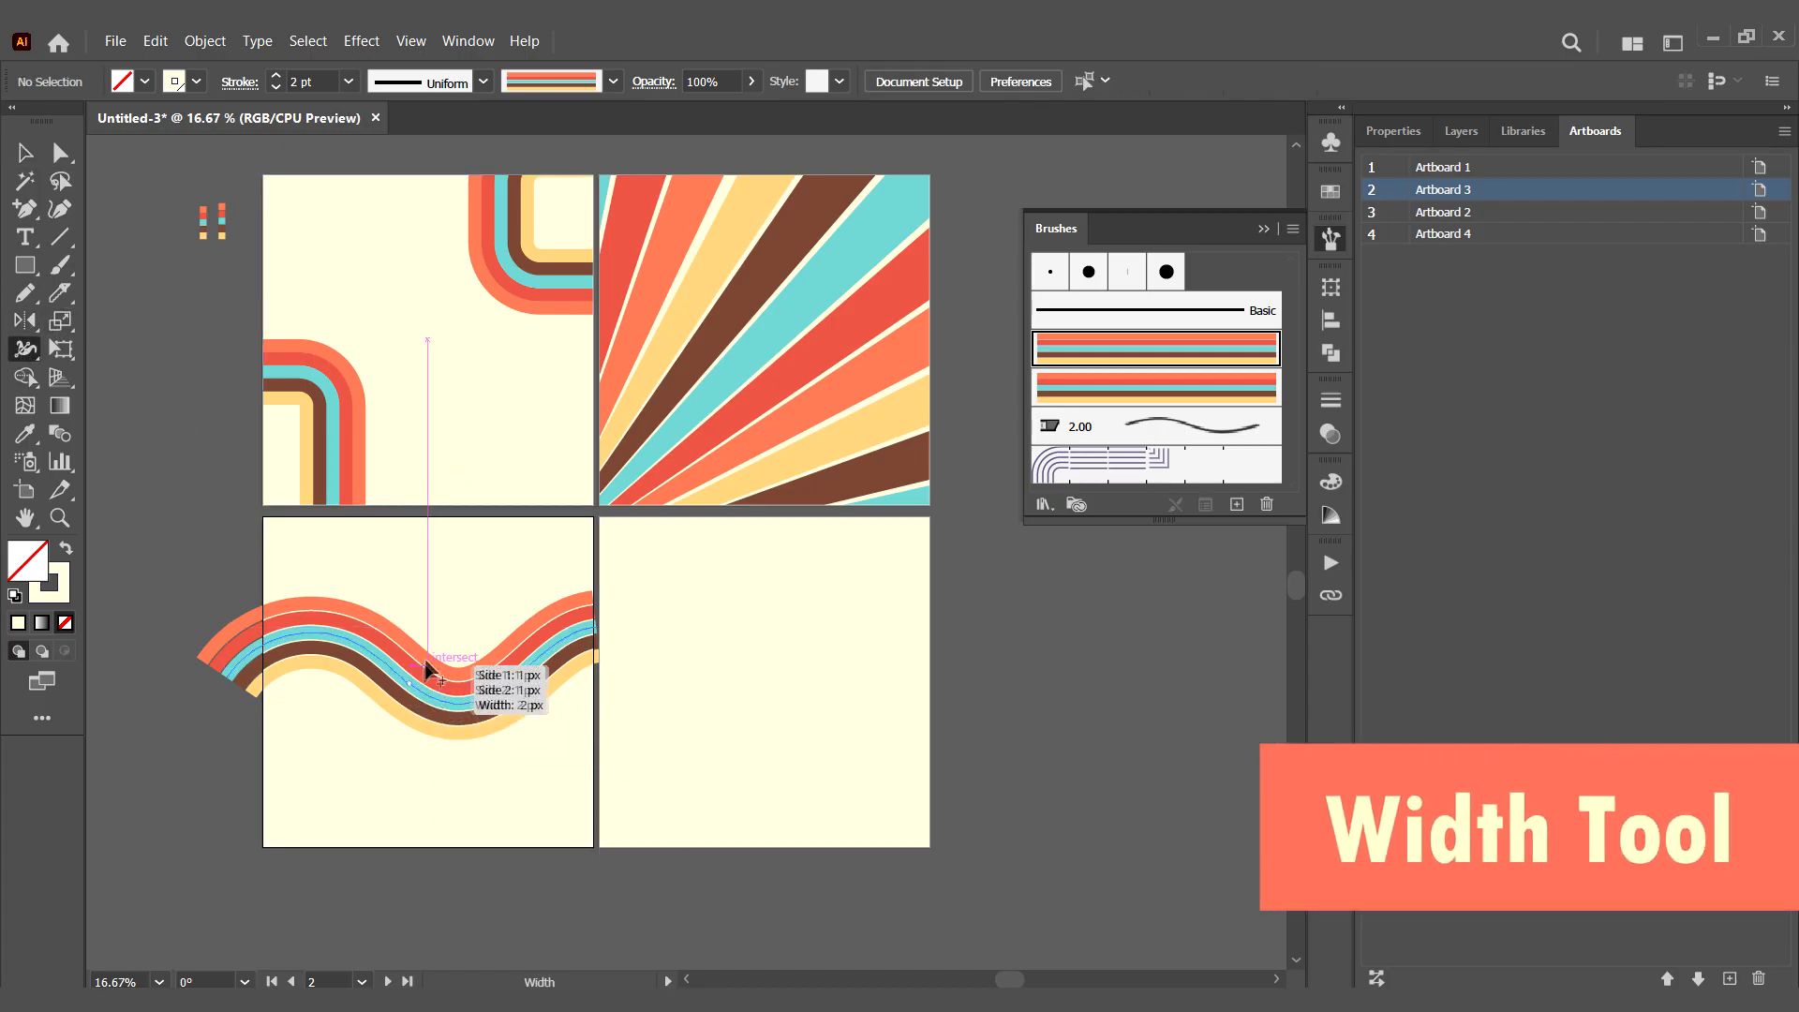
- Vary the wave's thickness with the Width Tool, pinching it at the middle slope and widening it at the trough and left crest
{"action": "mouse_move", "coordinate": [427, 667]}
{"action": "left_mouse_down"}
{"action": "mouse_move", "coordinate": [428, 694]}
{"action": "mouse_move", "coordinate": [380, 654]}
{"action": "left_mouse_up"}
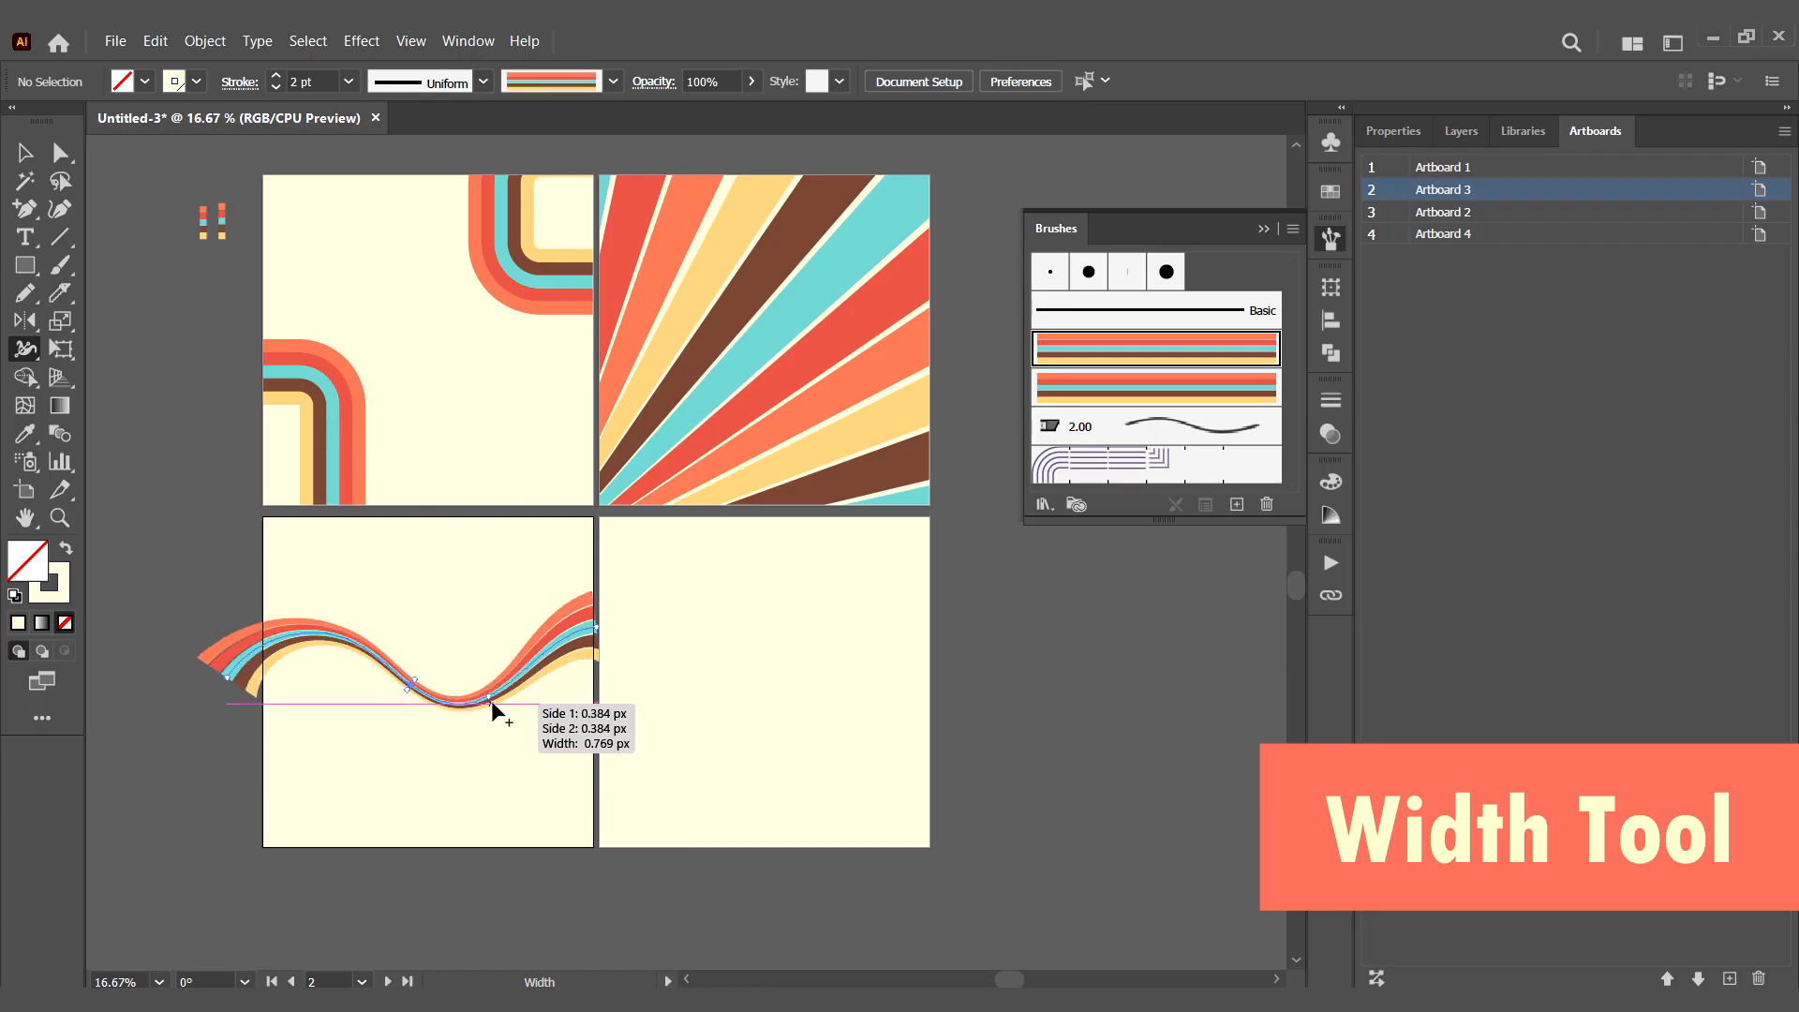
{"action": "left_click_drag", "start_coordinate": [491, 700], "coordinate": [499, 714]}
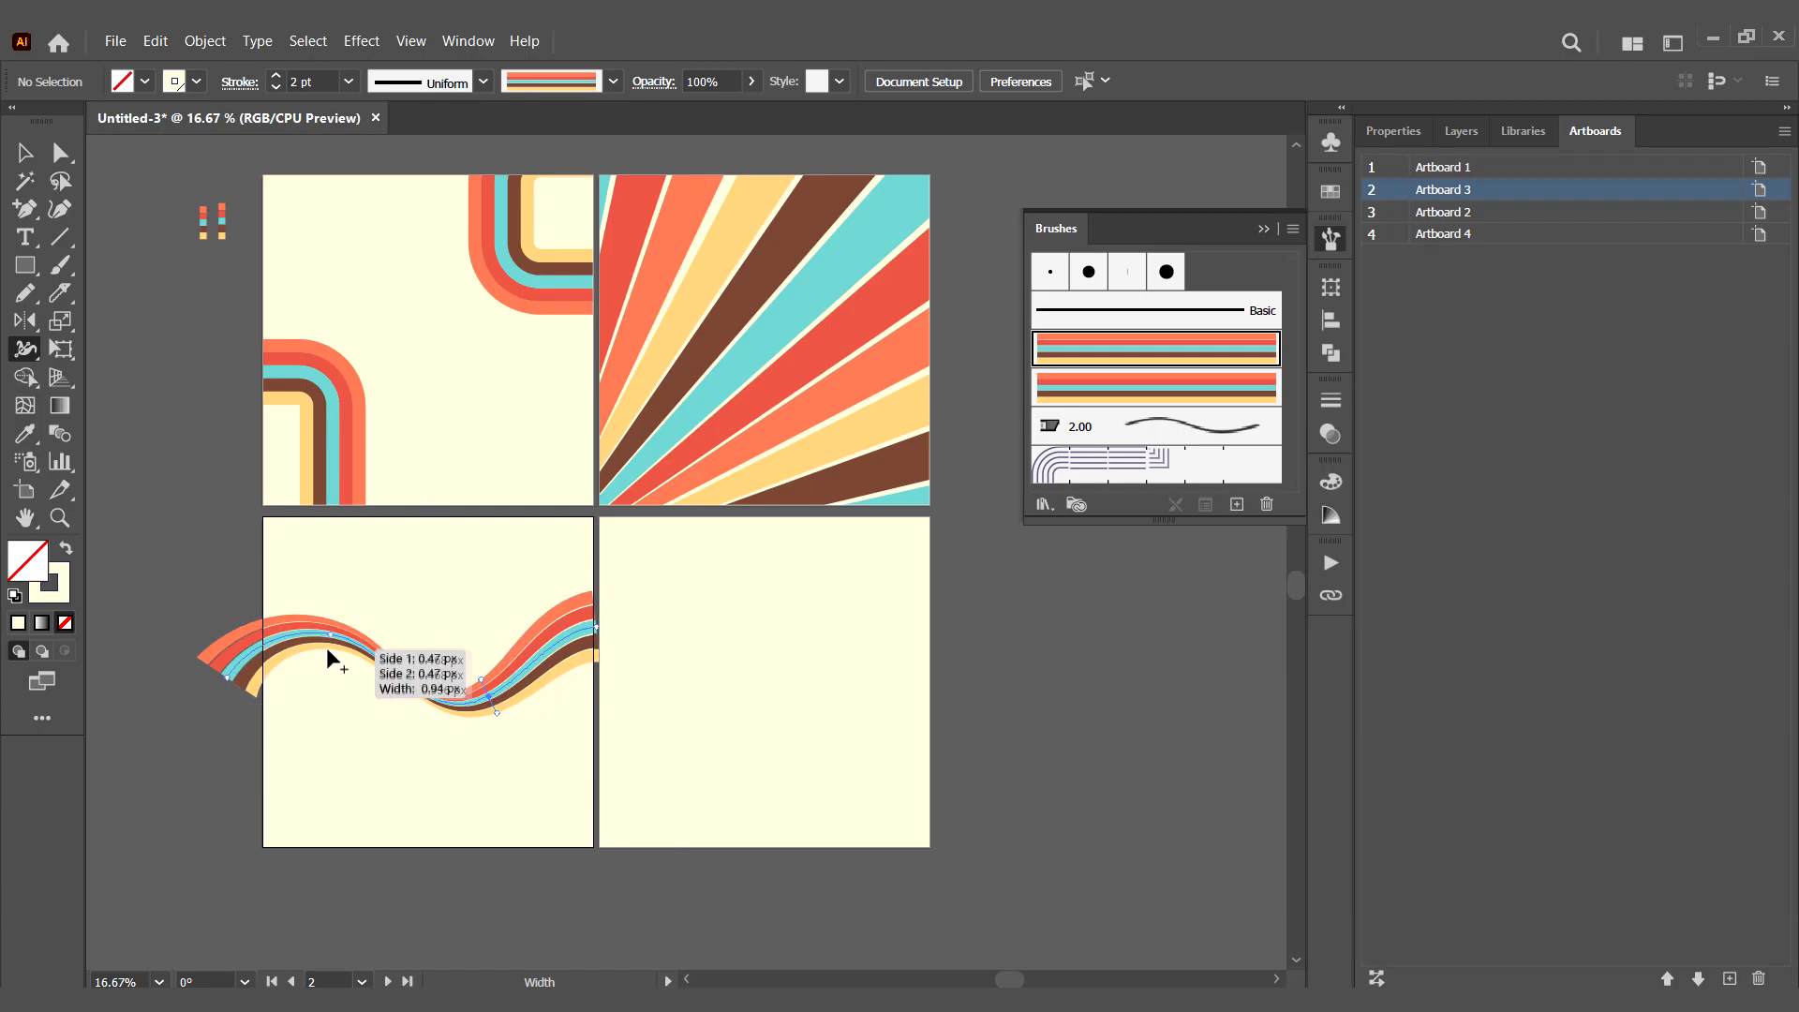
{"action": "left_click_drag", "start_coordinate": [327, 649], "coordinate": [333, 691]}
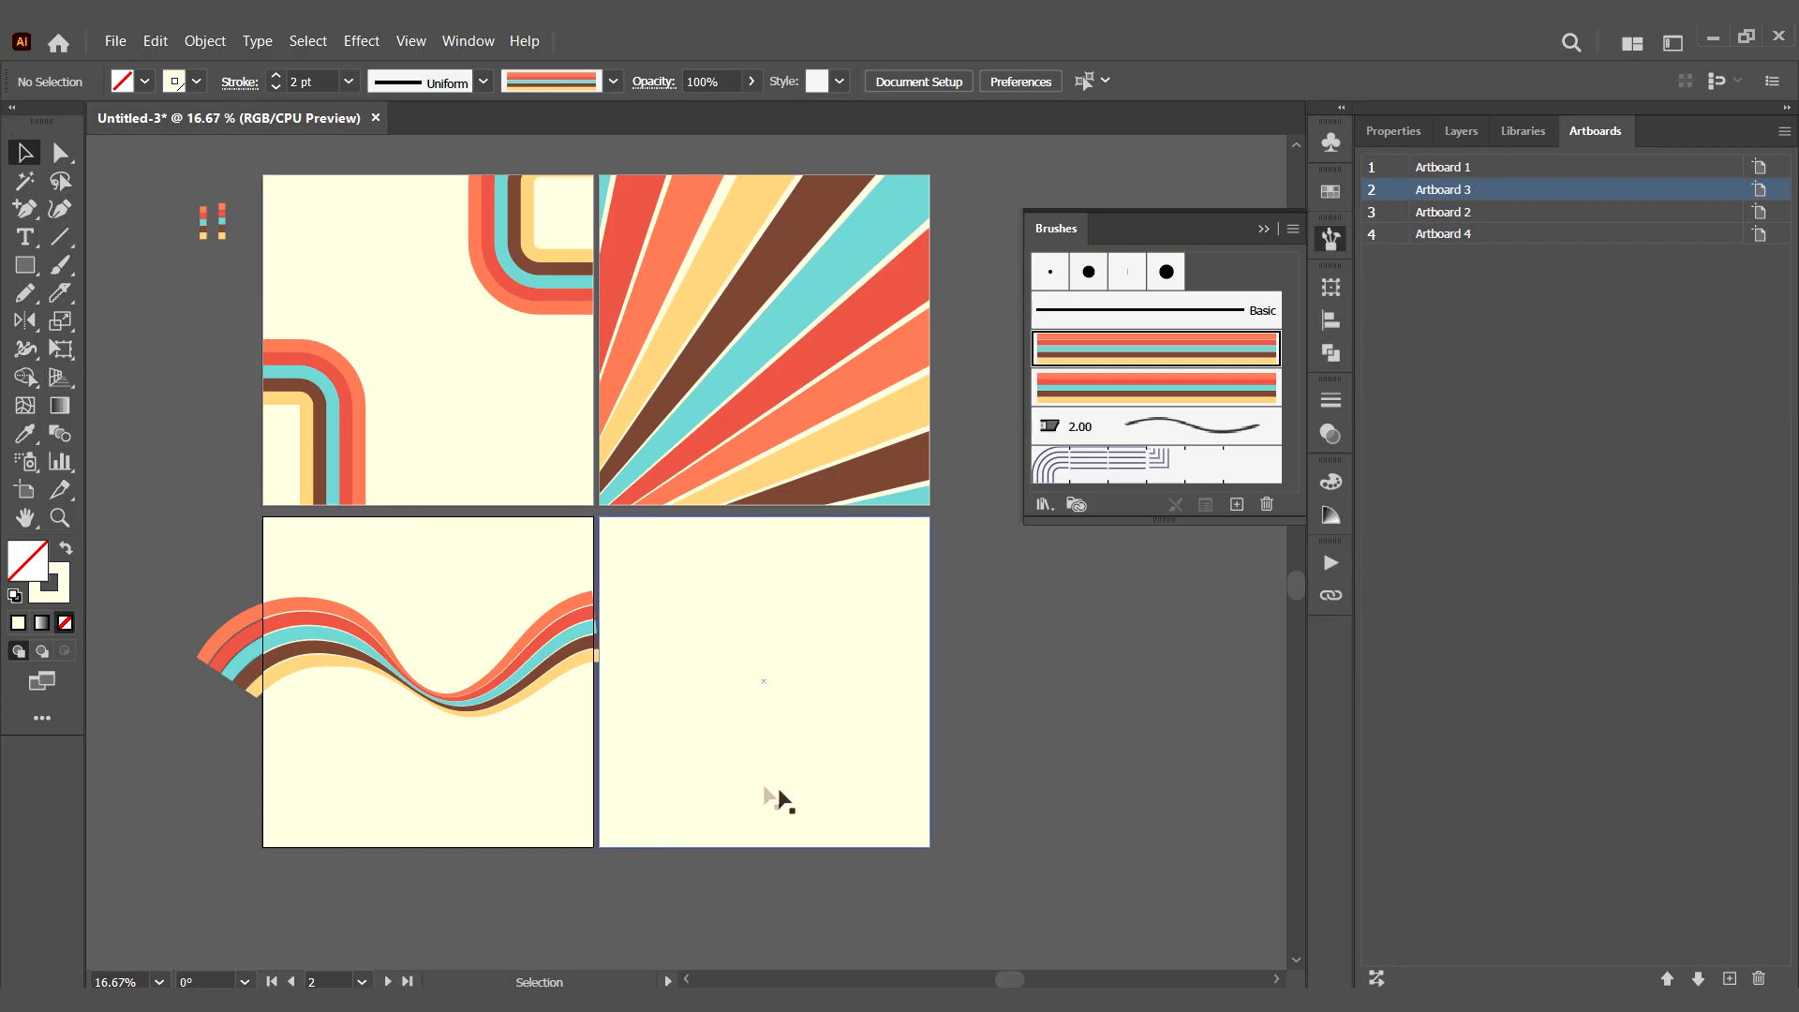
- Copy the lower-right artboard's cream rectangle and place the copy over the wave, aligned to the lower-left artboard
{"action": "left_click", "coordinate": [779, 744]}
{"action": "key", "text": "ctrl+c"}
{"action": "left_click", "coordinate": [390, 801]}
{"action": "key", "text": "ctrl+v"}
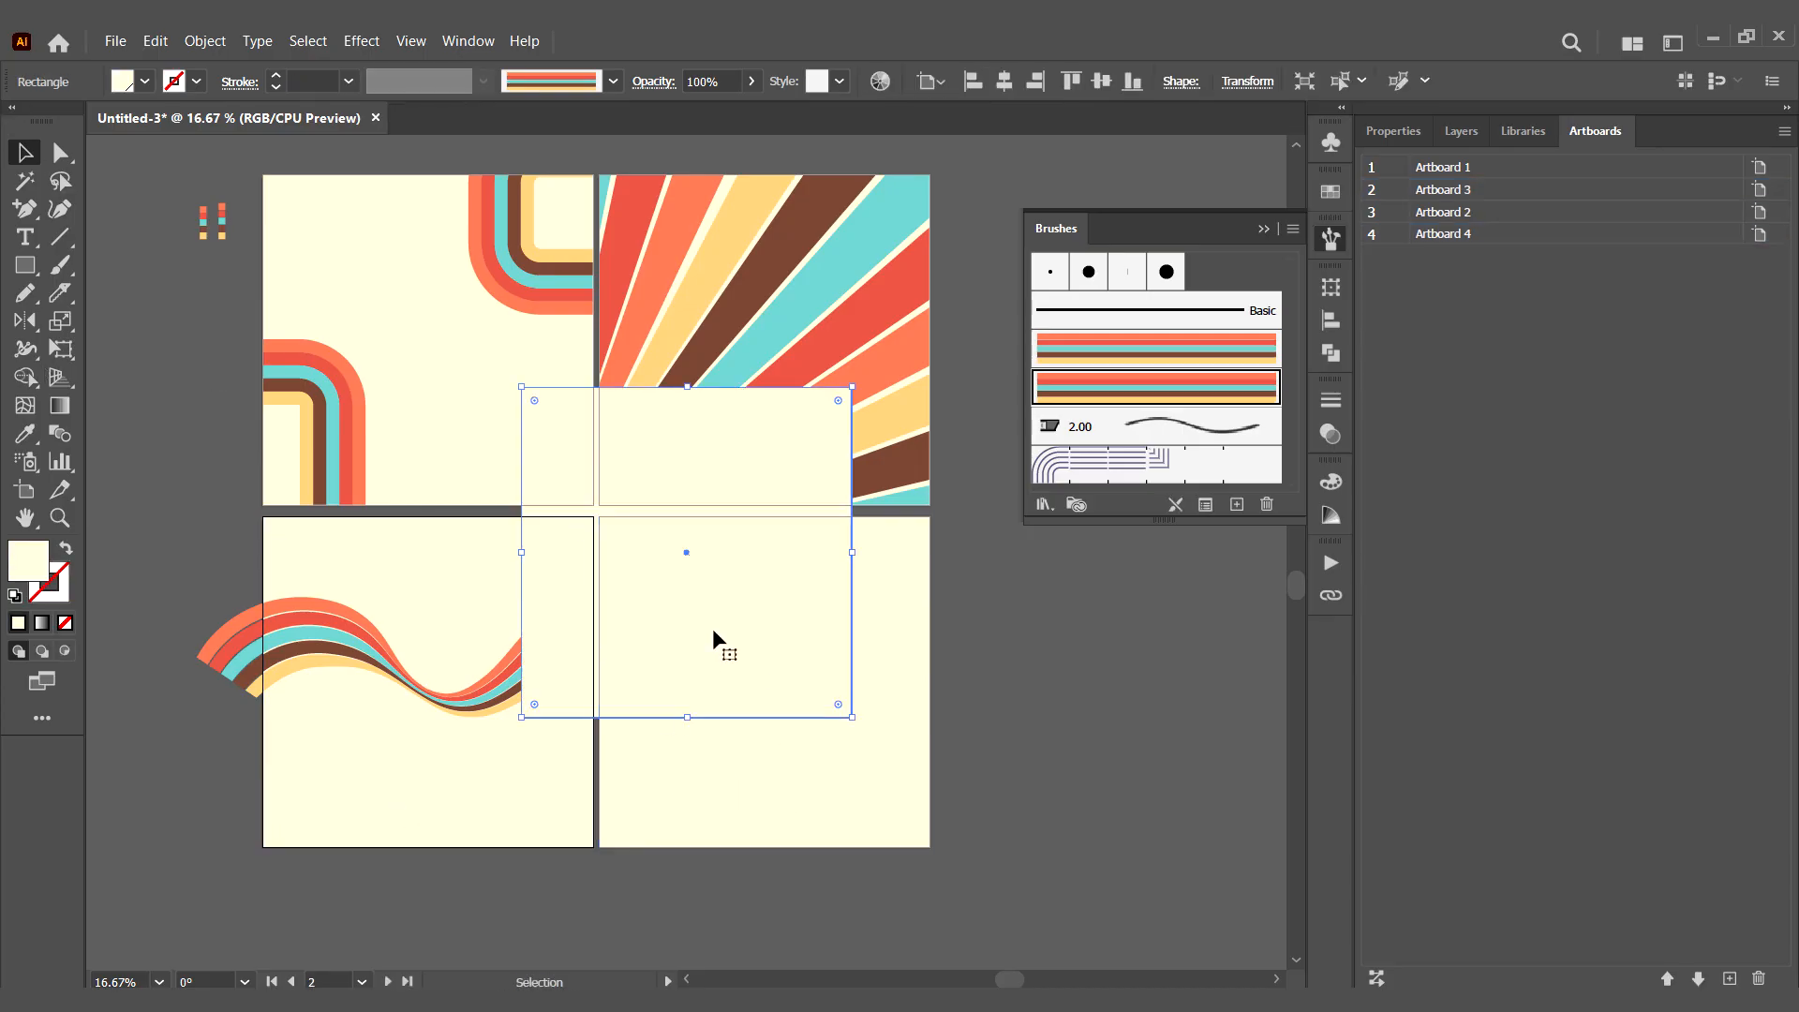
{"action": "left_click_drag", "start_coordinate": [712, 640], "coordinate": [453, 771]}
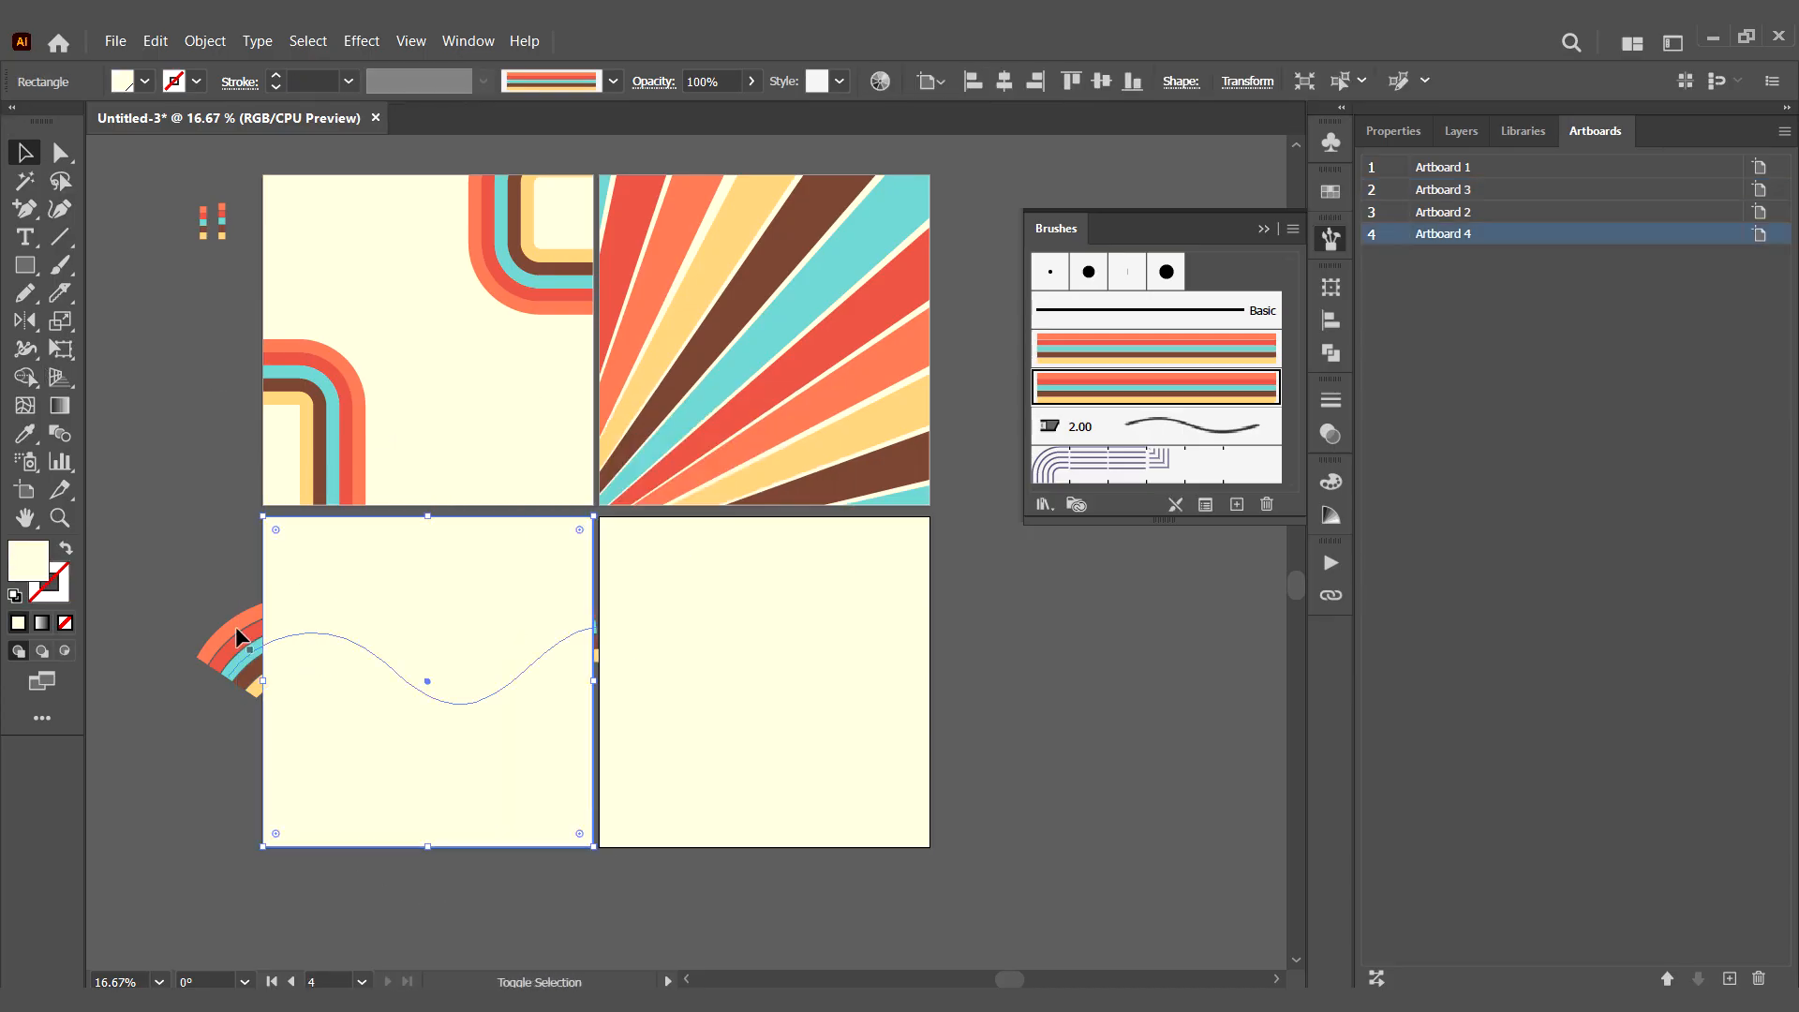
- Make a clipping mask from the copied cream rectangle and the wave on the lower-left artboard
{"action": "left_click", "coordinate": [409, 765]}
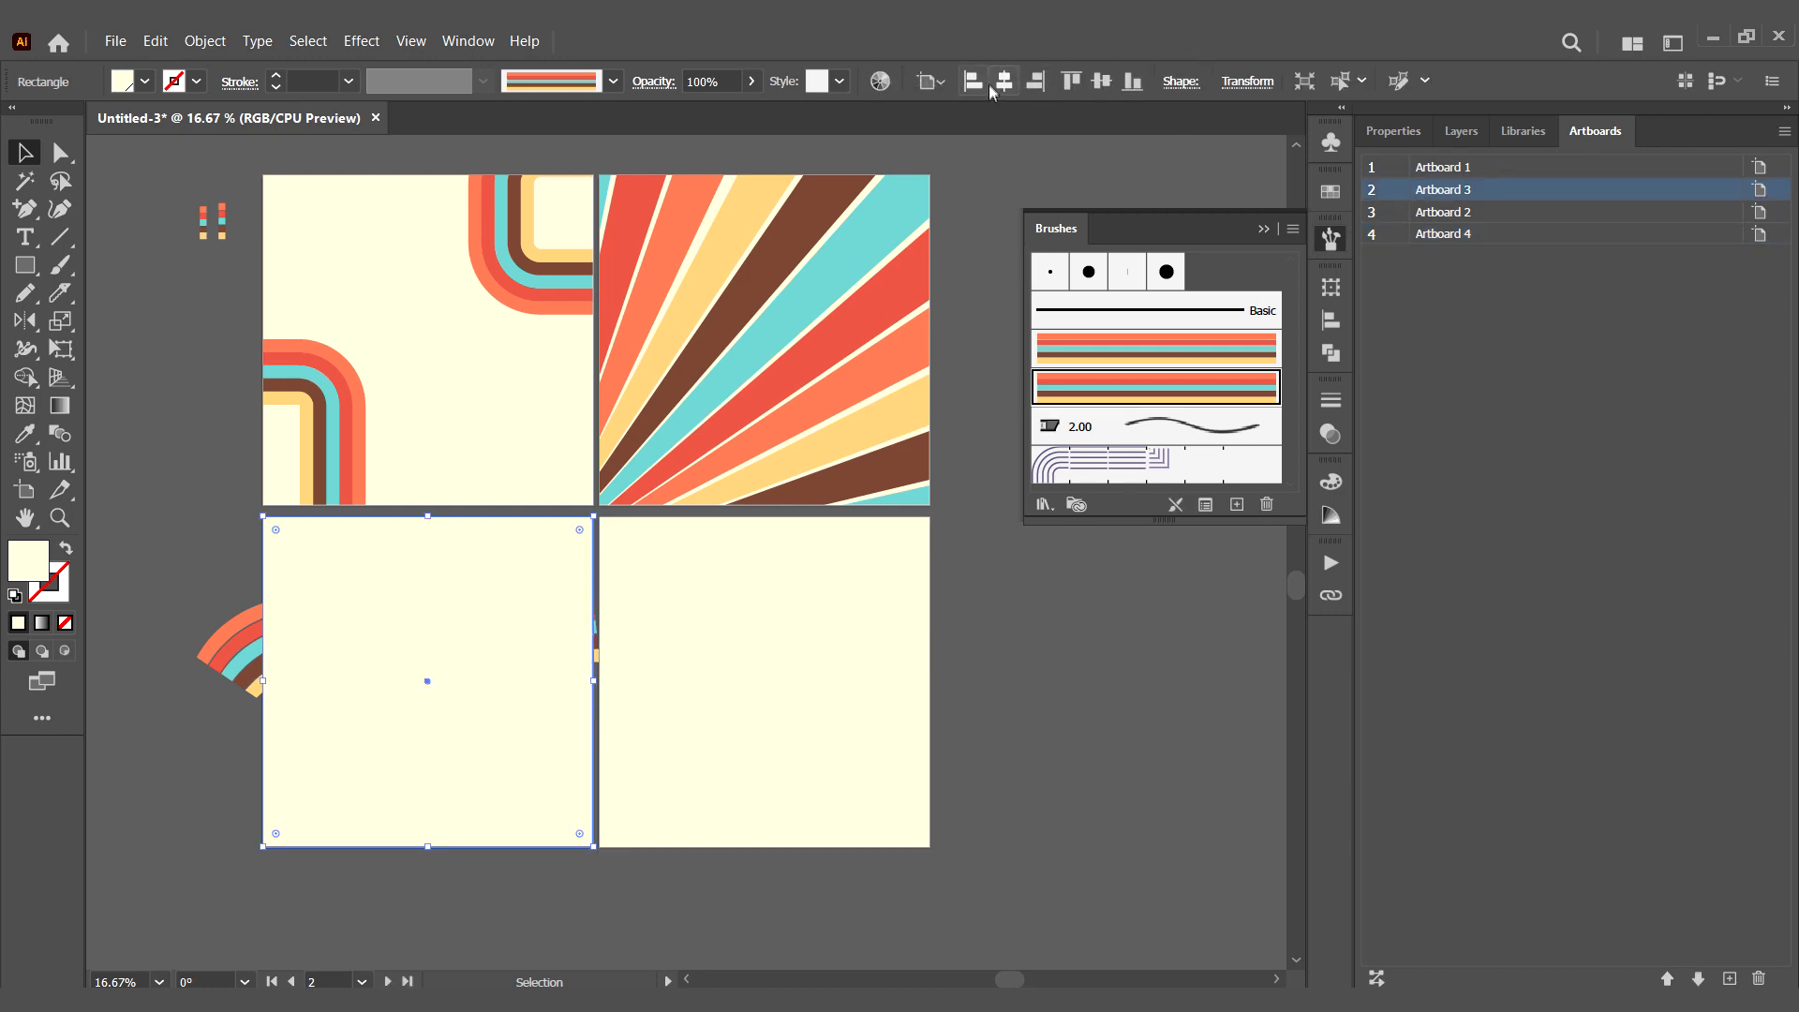
{"action": "left_click", "coordinate": [236, 643], "text": "shift"}
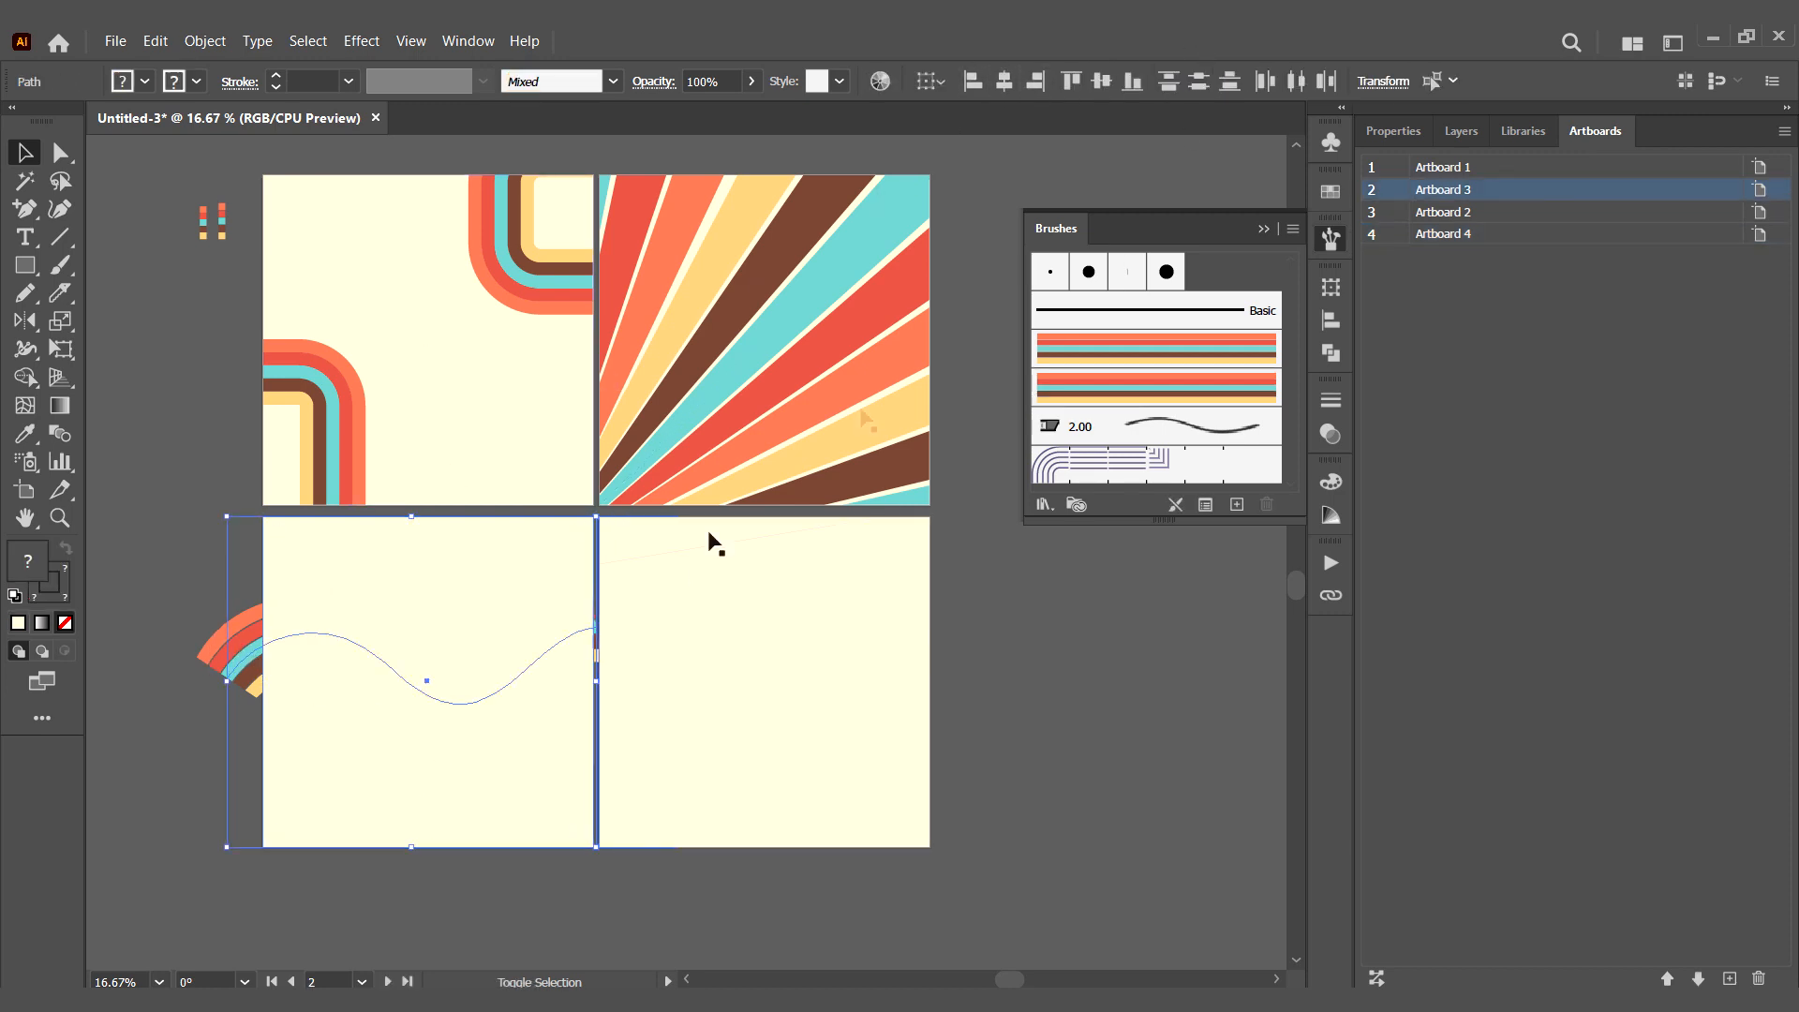
{"action": "right_click", "coordinate": [454, 583]}
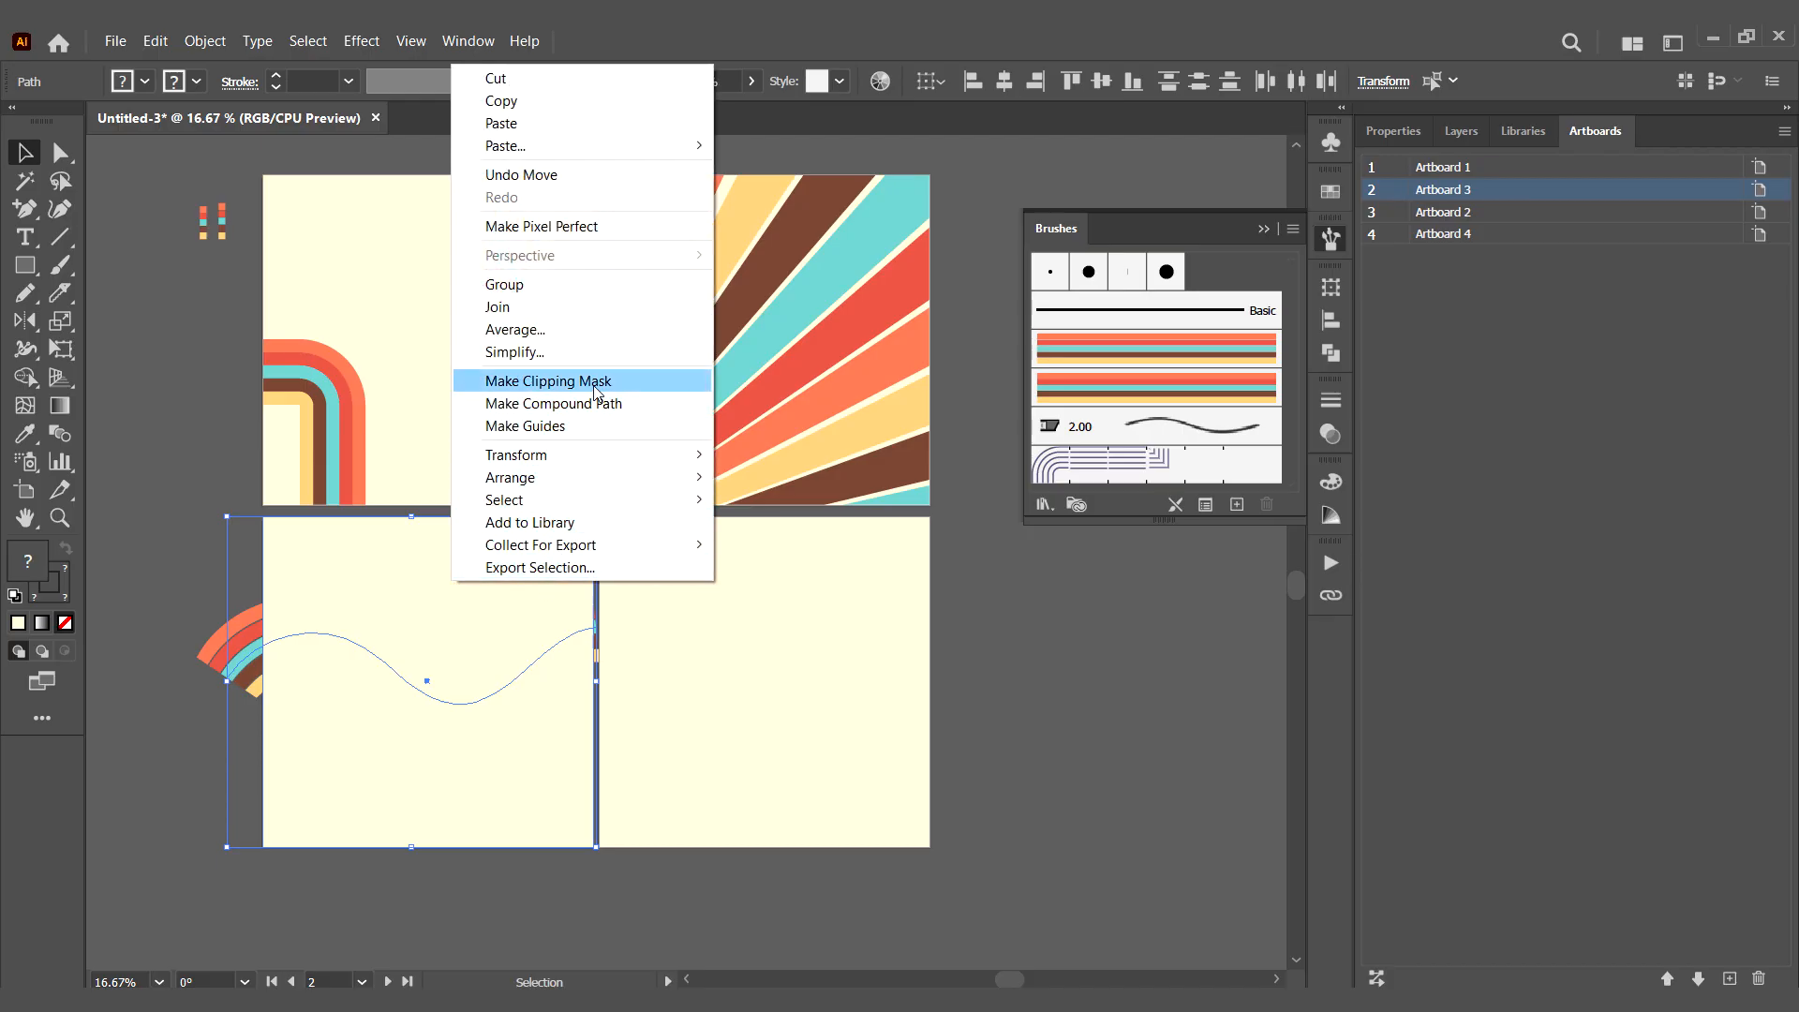
{"action": "left_click", "coordinate": [548, 381]}
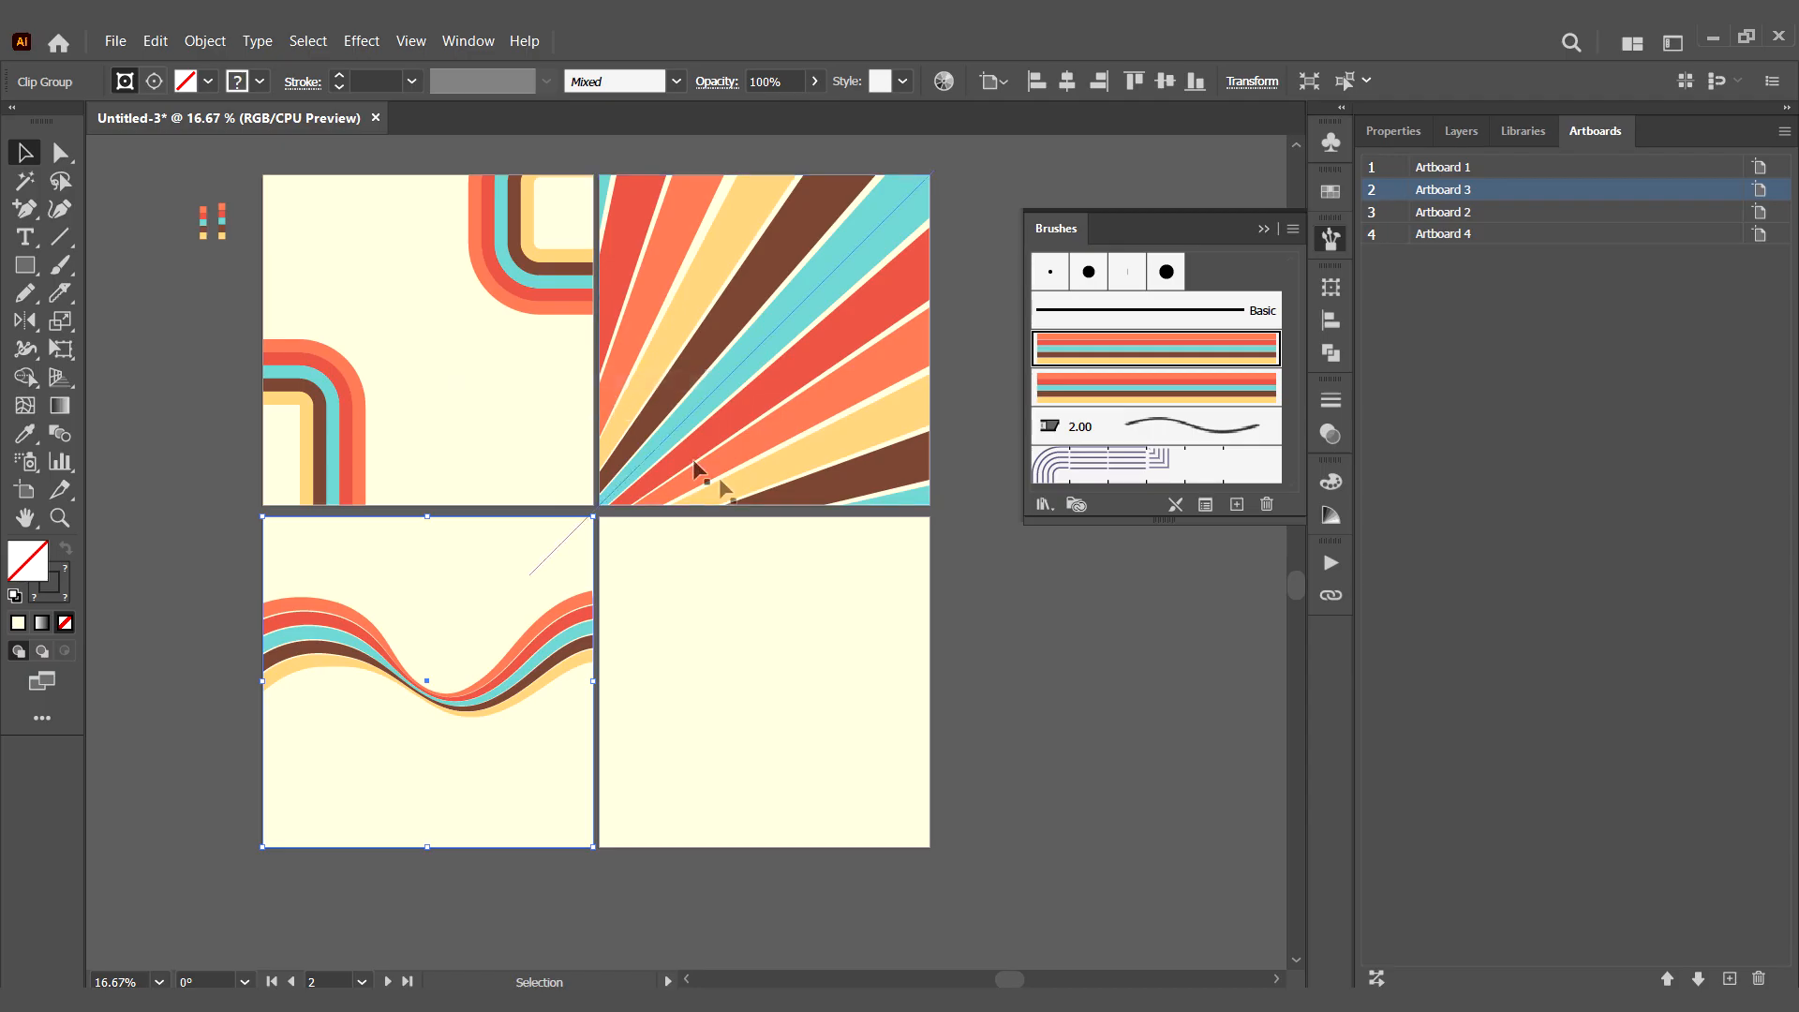
{"action": "left_click", "coordinate": [1055, 667]}
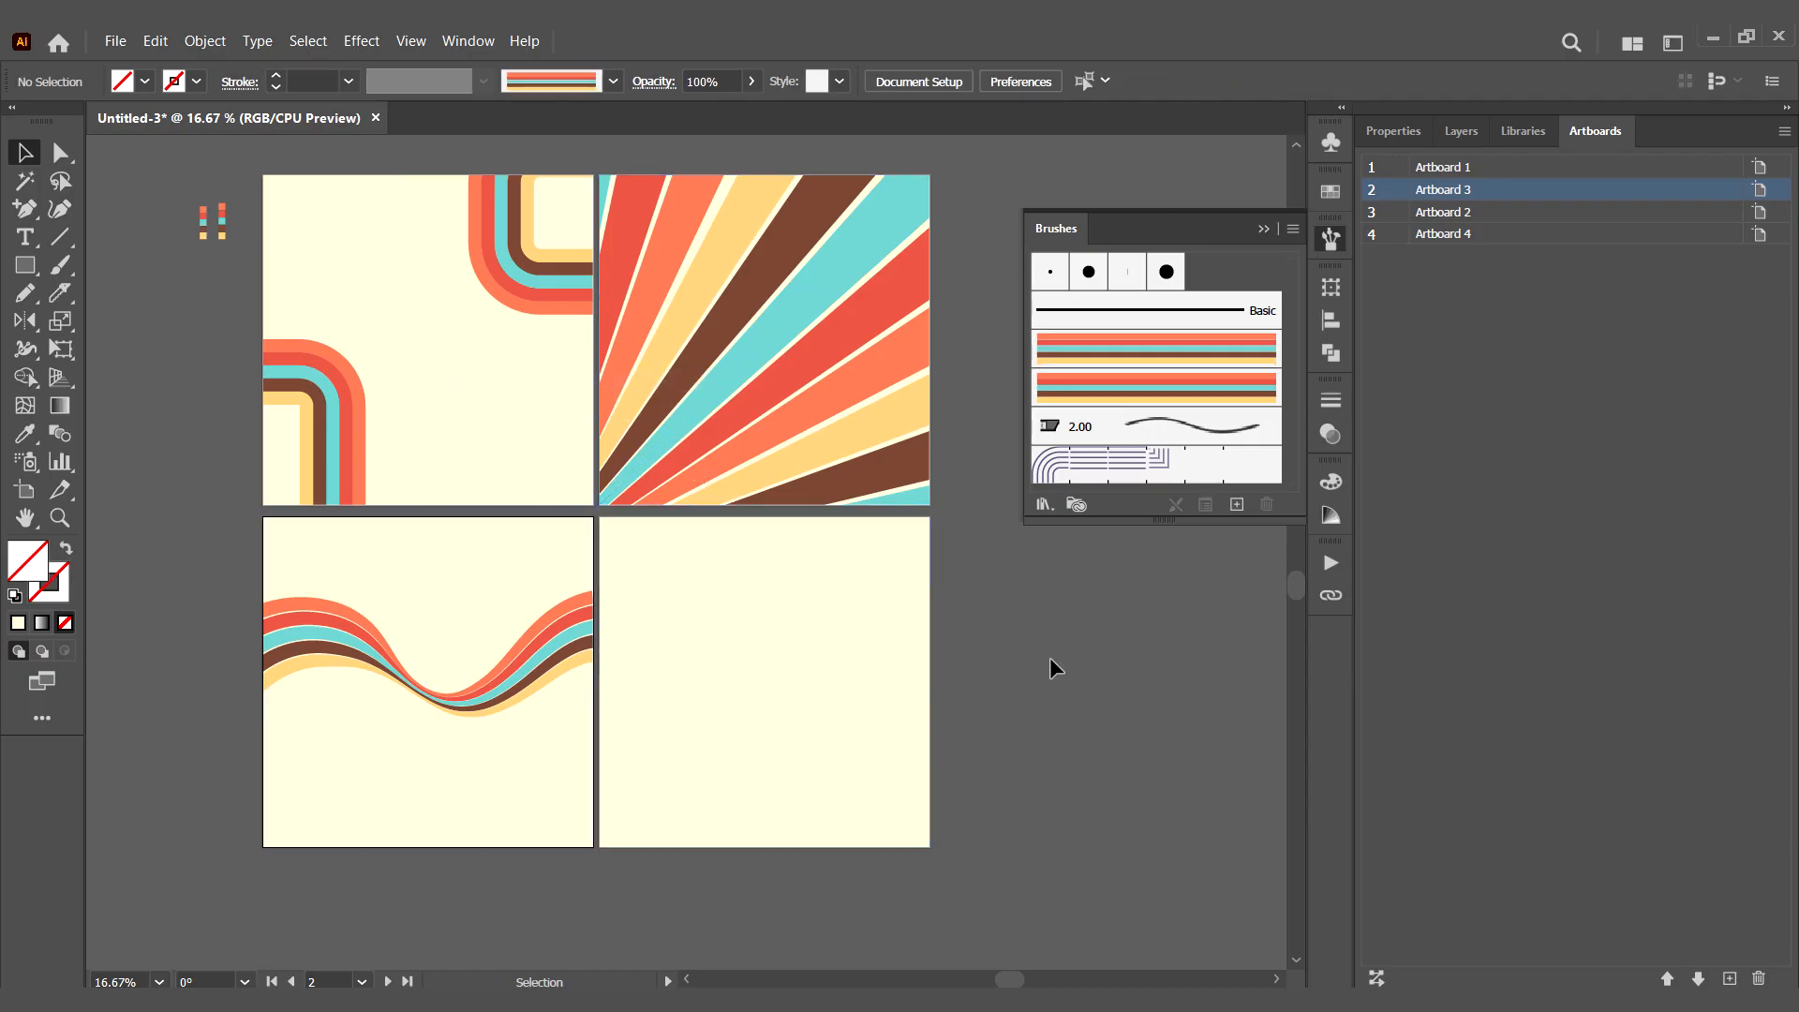
- Isolate the clipped wave, move it slightly down, and leave the isolation
{"action": "double_click", "coordinate": [514, 696]}
{"action": "left_click_drag", "start_coordinate": [522, 672], "coordinate": [521, 699]}
{"action": "double_click", "coordinate": [985, 680]}
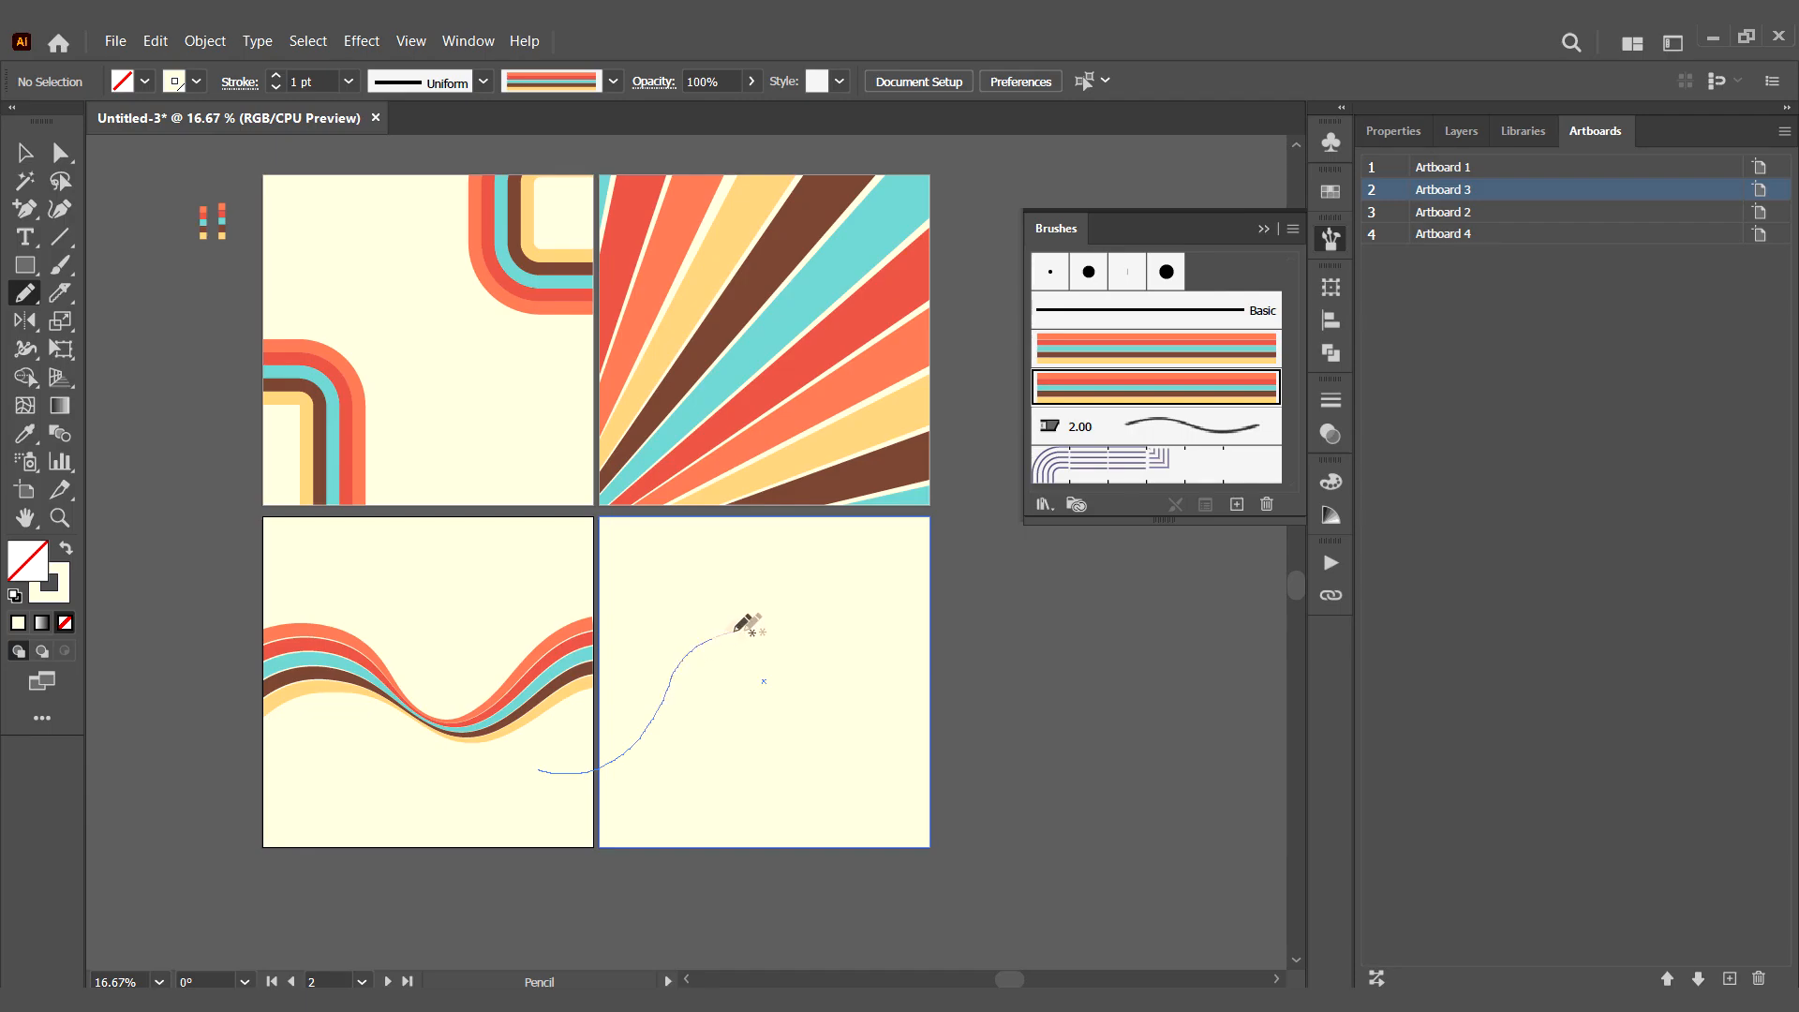
- Draw a rising wavy line across the lower-right artboard with the gapless striped brush and set its stroke weight to 2 pt
{"action": "left_click_drag", "start_coordinate": [934, 621], "coordinate": [989, 586]}
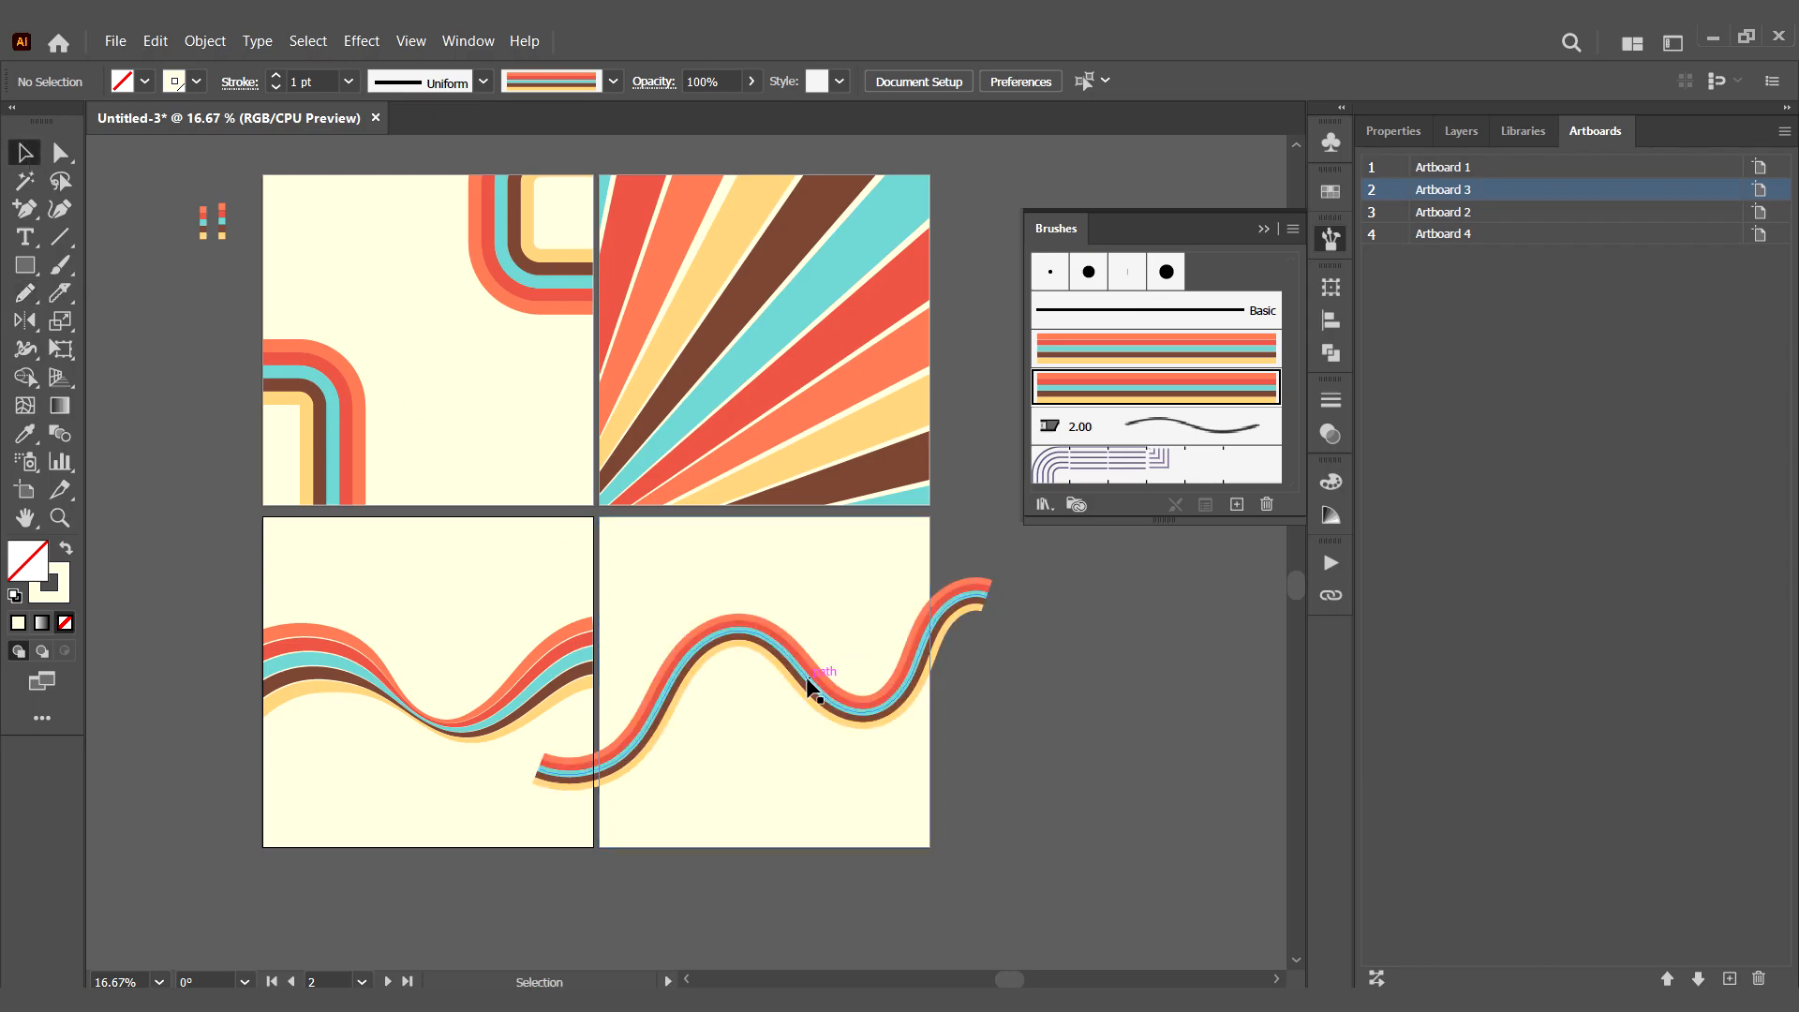
{"action": "left_click", "coordinate": [807, 689]}
{"action": "scroll", "coordinate": [1004, 761], "scroll_direction": "up", "scroll_amount": 1, "text": "alt"}
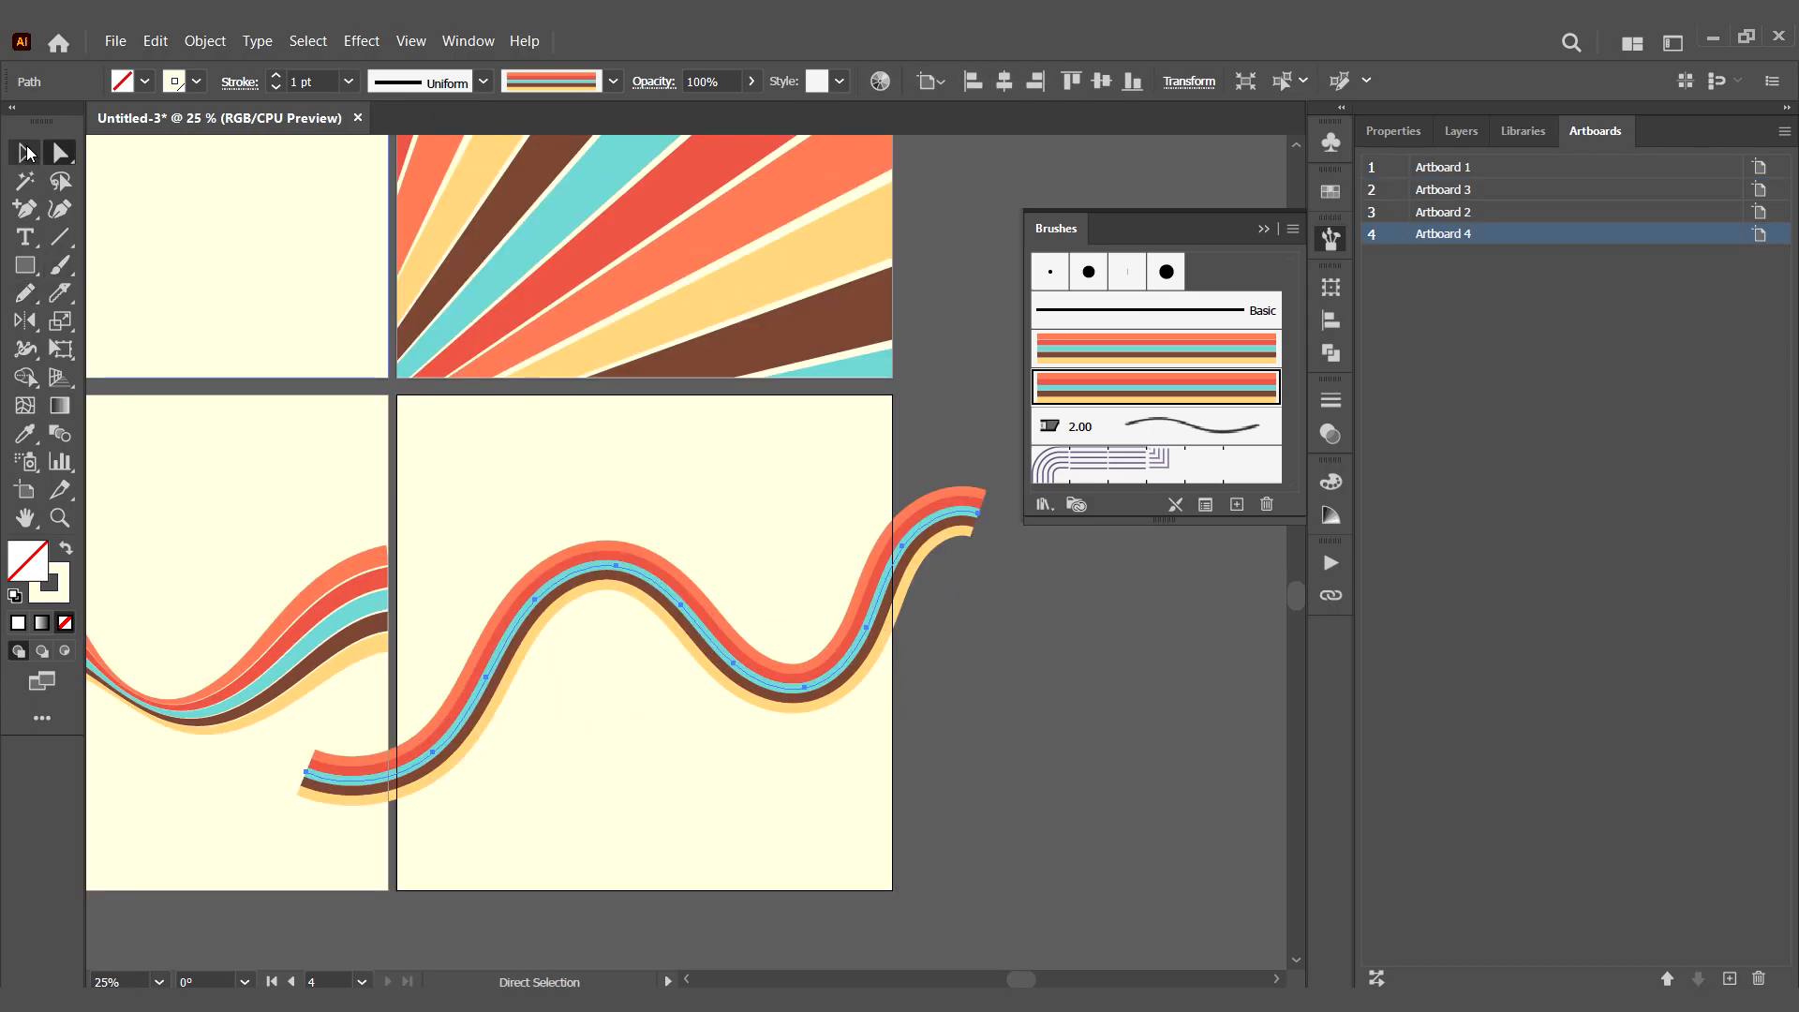
{"action": "left_click", "coordinate": [351, 82]}
{"action": "left_click", "coordinate": [373, 218]}
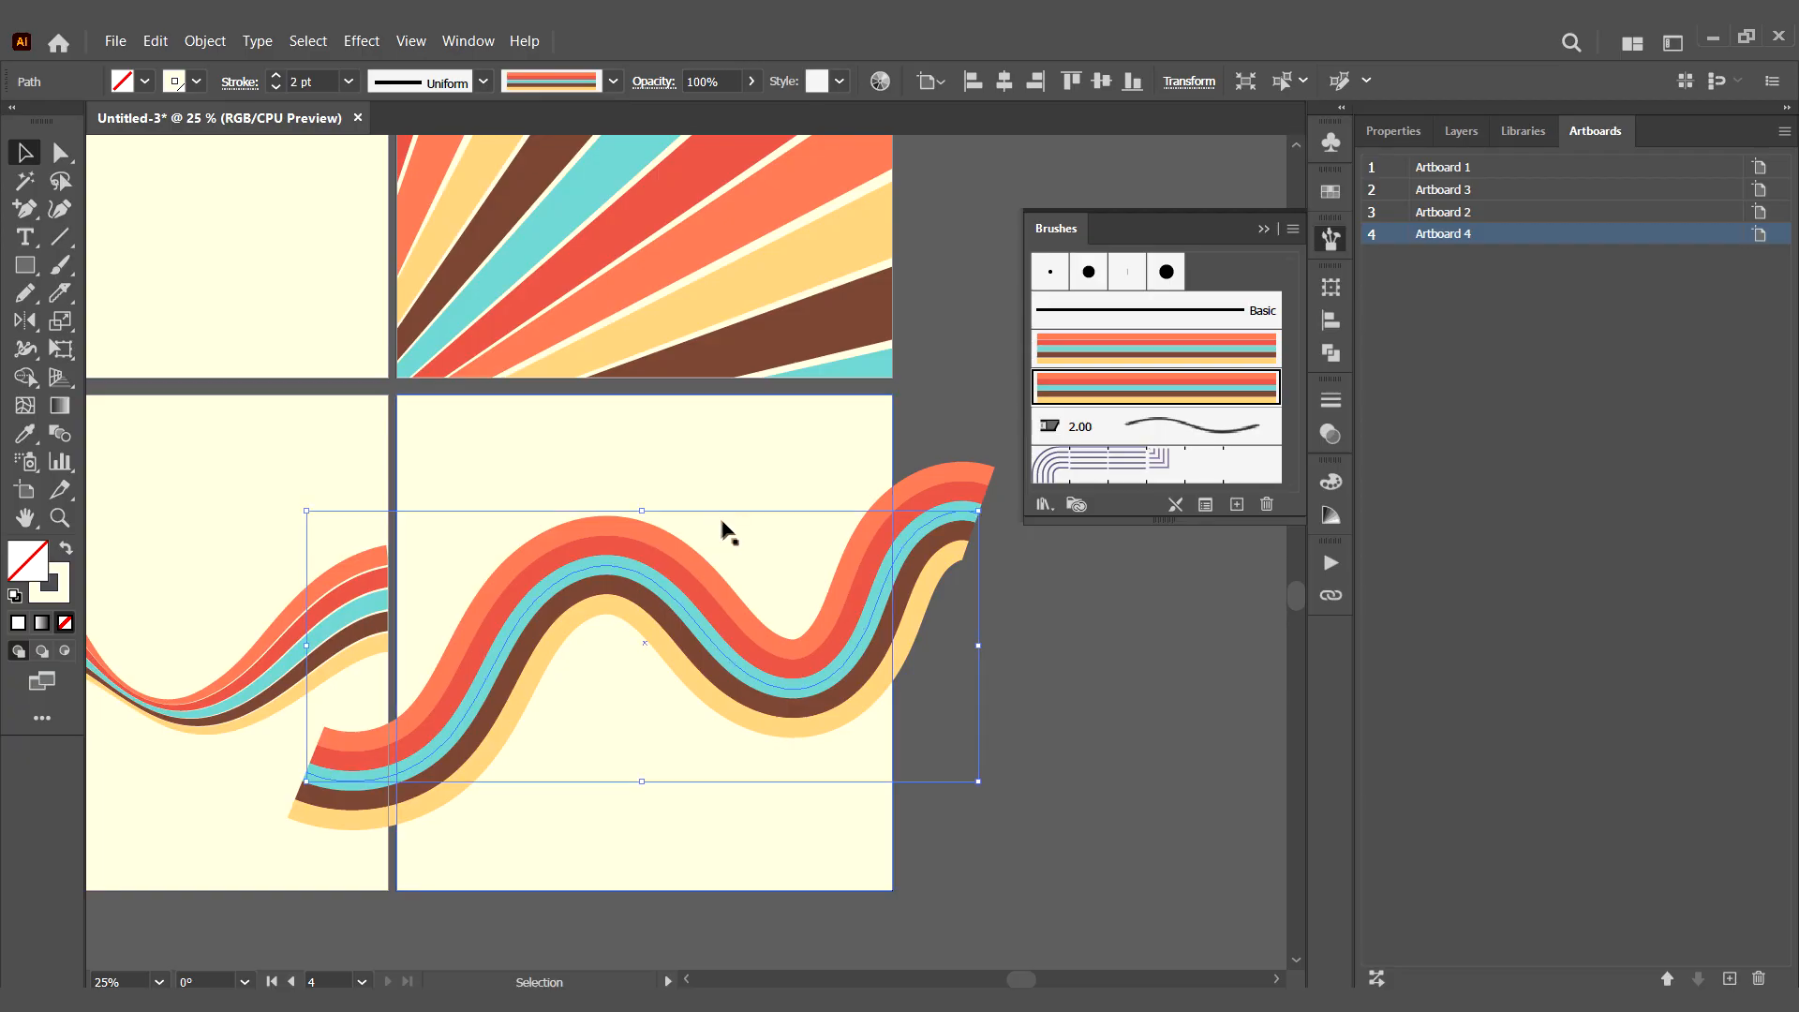
- Convert the wavy line on the lower-right artboard into an envelope mesh with 15 rows and 15 columns
{"action": "left_click", "coordinate": [204, 41]}
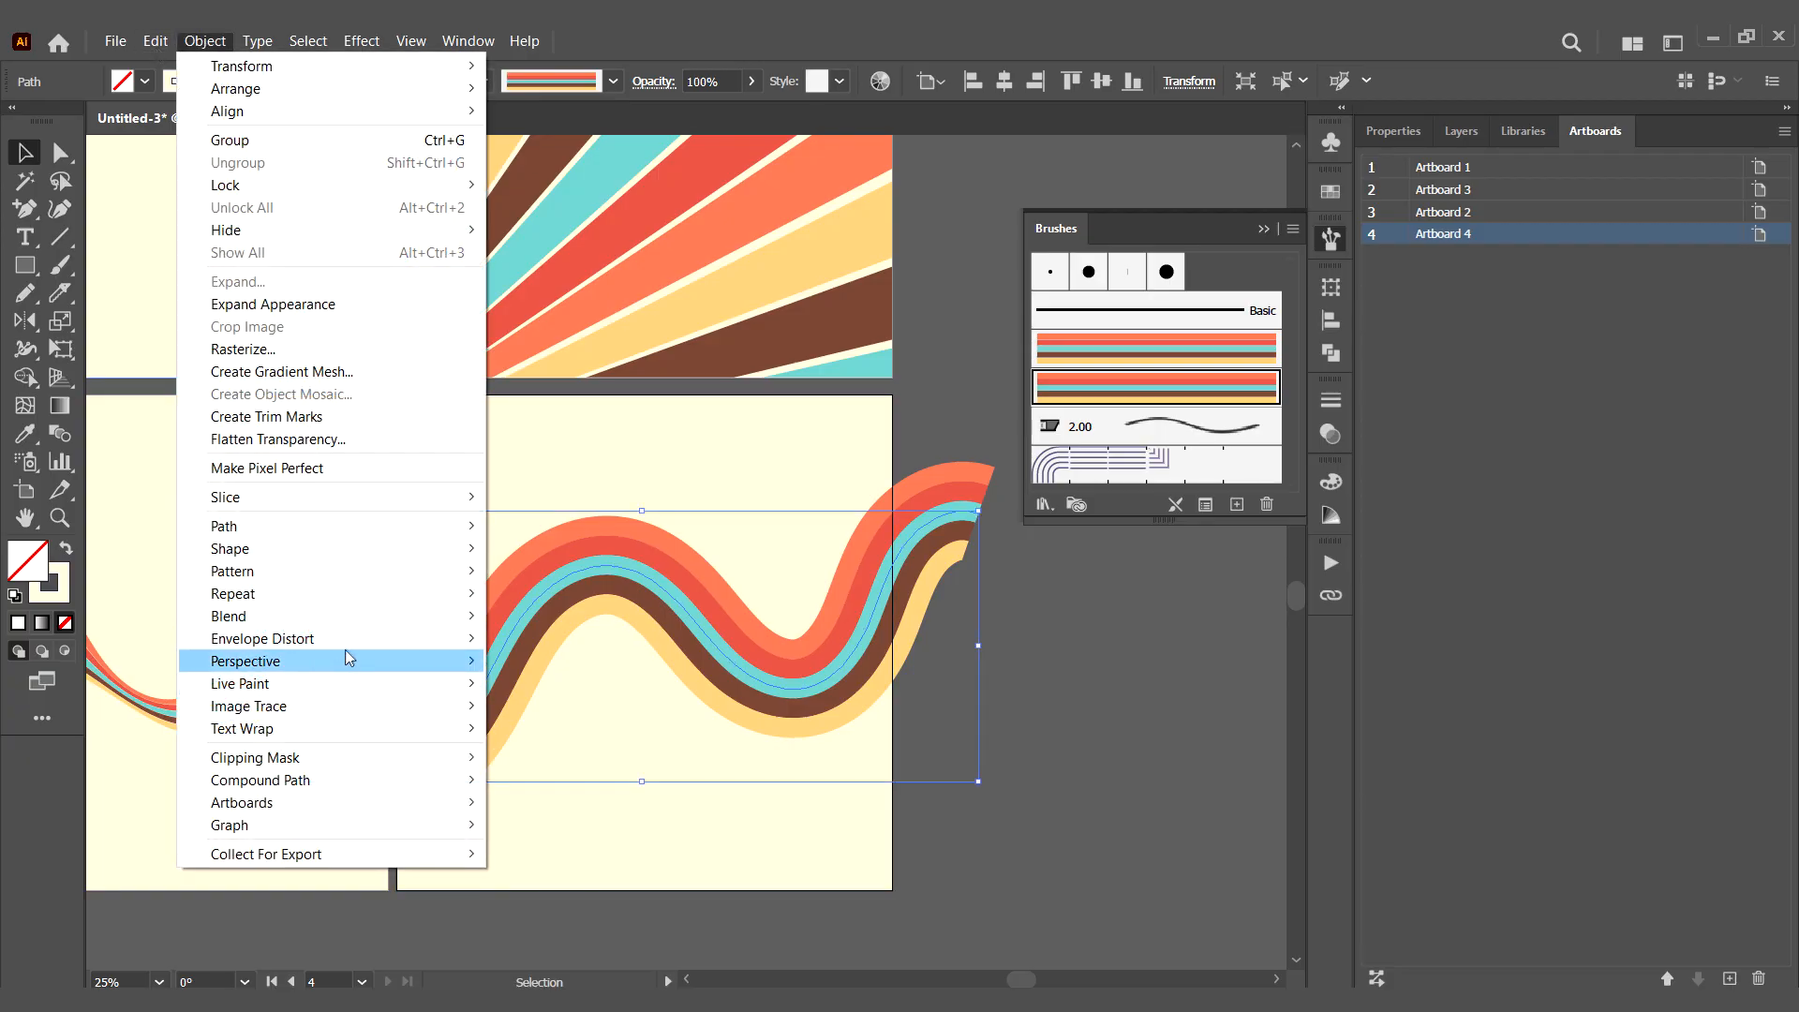
{"action": "mouse_move", "coordinate": [352, 643]}
{"action": "left_click", "coordinate": [538, 665]}
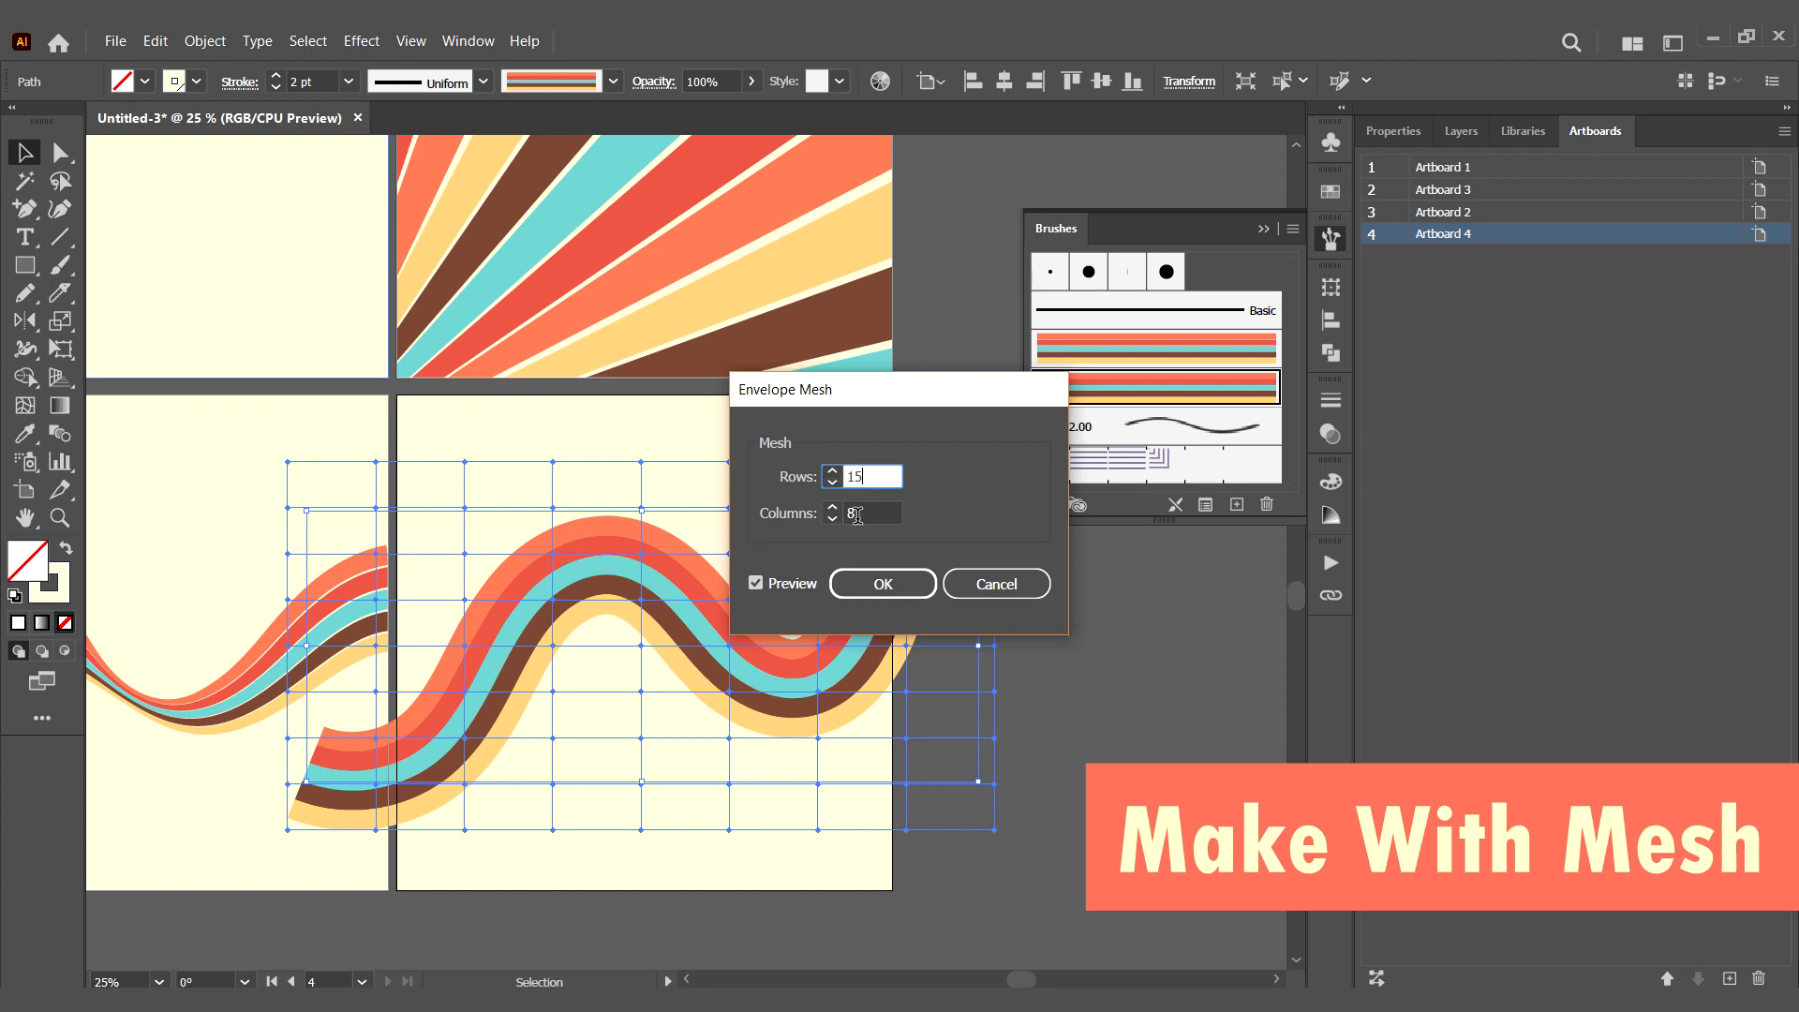
{"action": "key", "text": "Tab"}
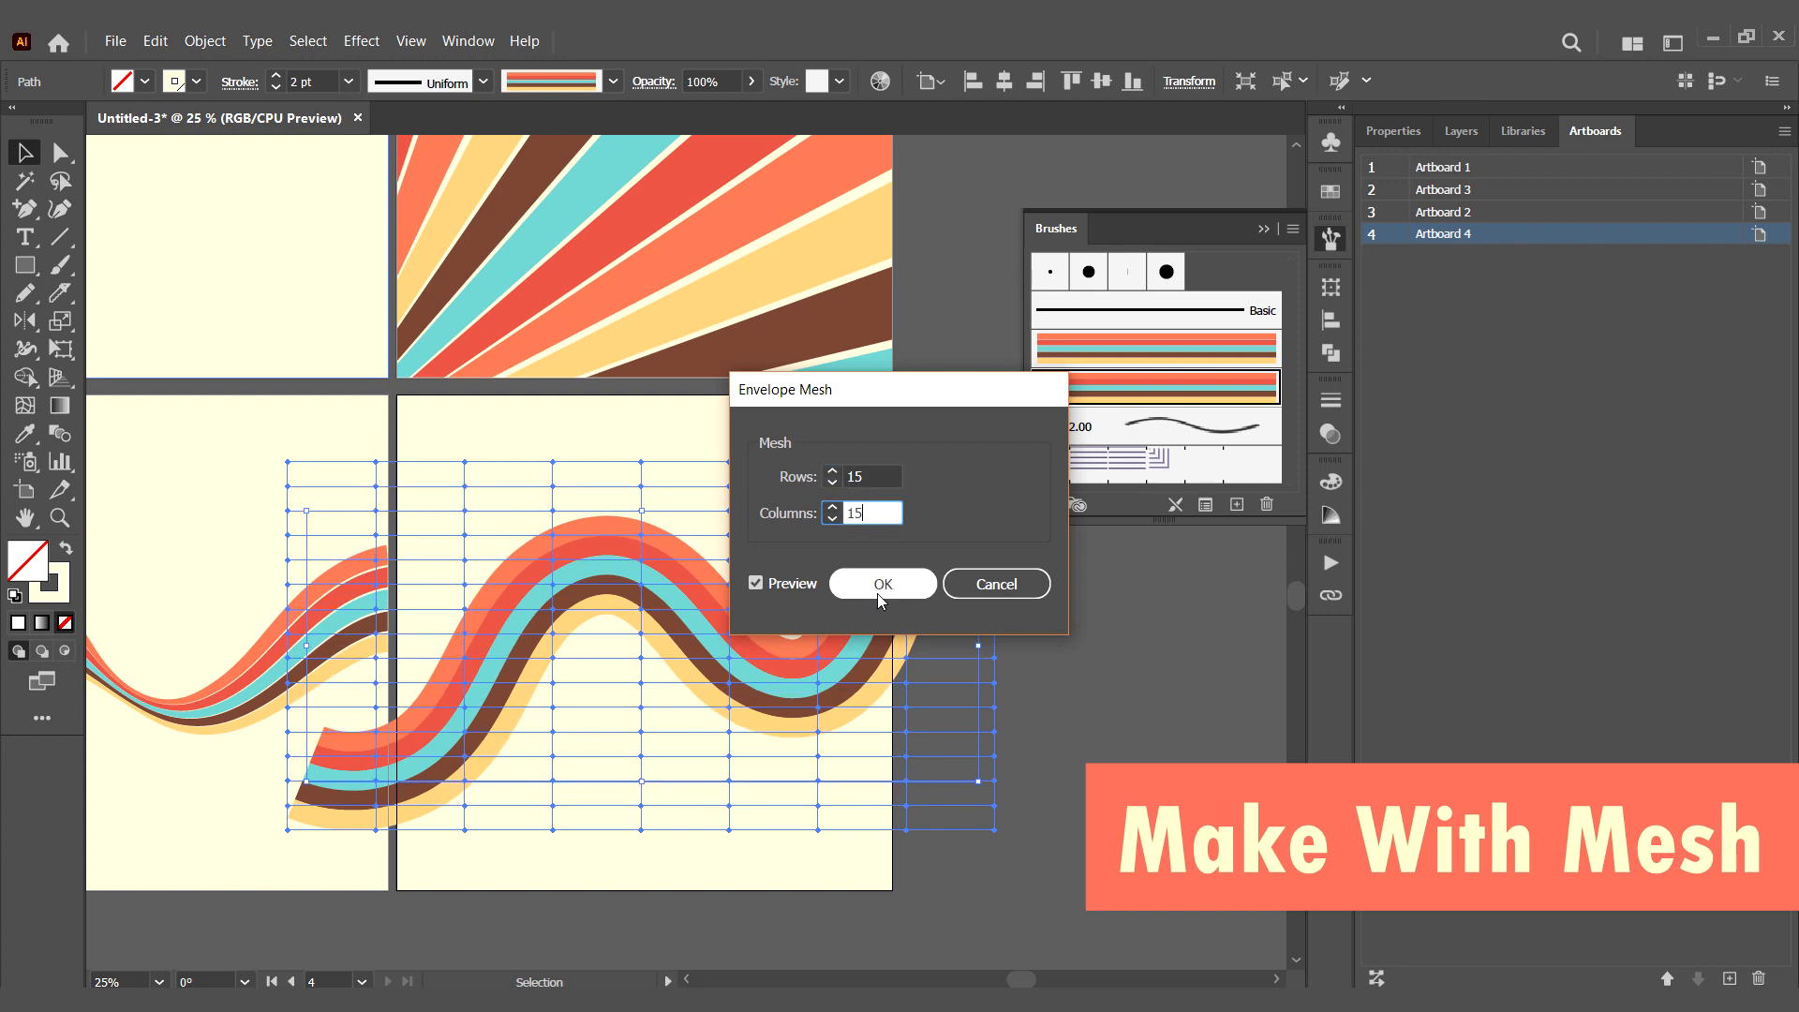
{"action": "left_click", "coordinate": [882, 585]}
- Move individual mesh points along the rising left half of the wave to give its stripes irregular bends
{"action": "key", "text": "a"}
{"action": "left_click_drag", "start_coordinate": [473, 639], "coordinate": [479, 644]}
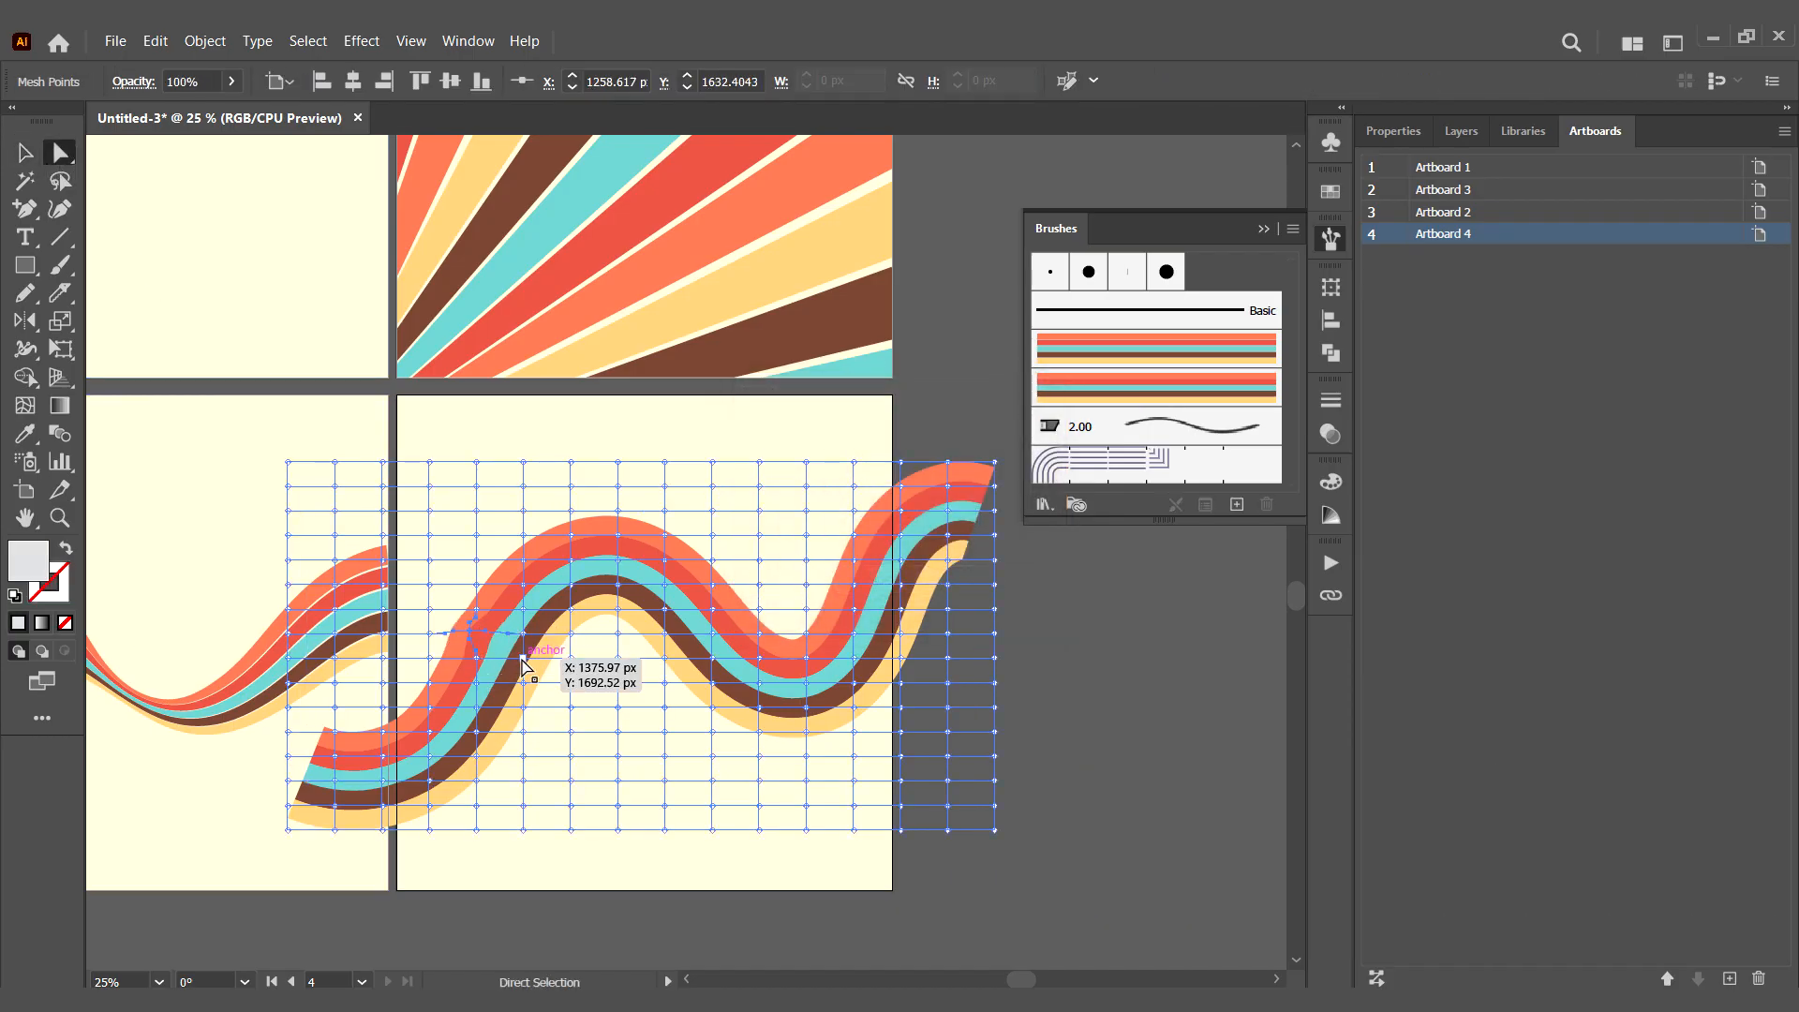
{"action": "left_click_drag", "start_coordinate": [520, 655], "coordinate": [495, 645]}
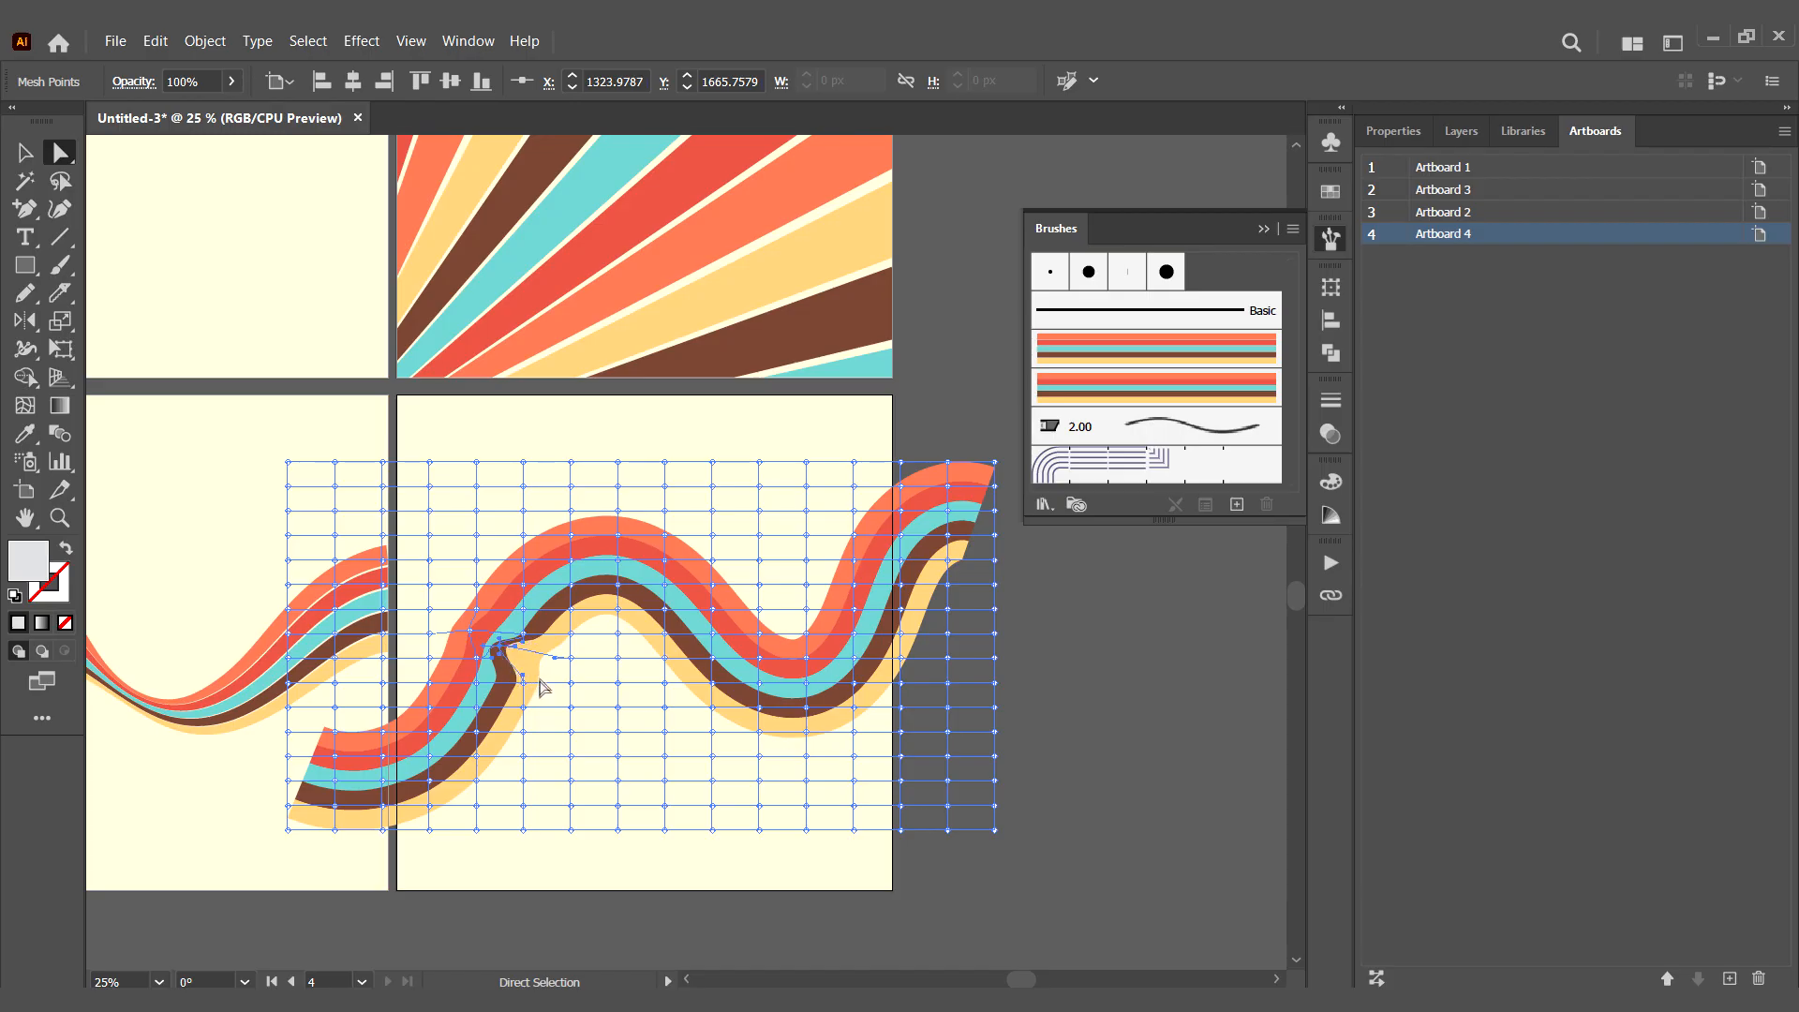
{"action": "left_click_drag", "start_coordinate": [548, 671], "coordinate": [541, 667]}
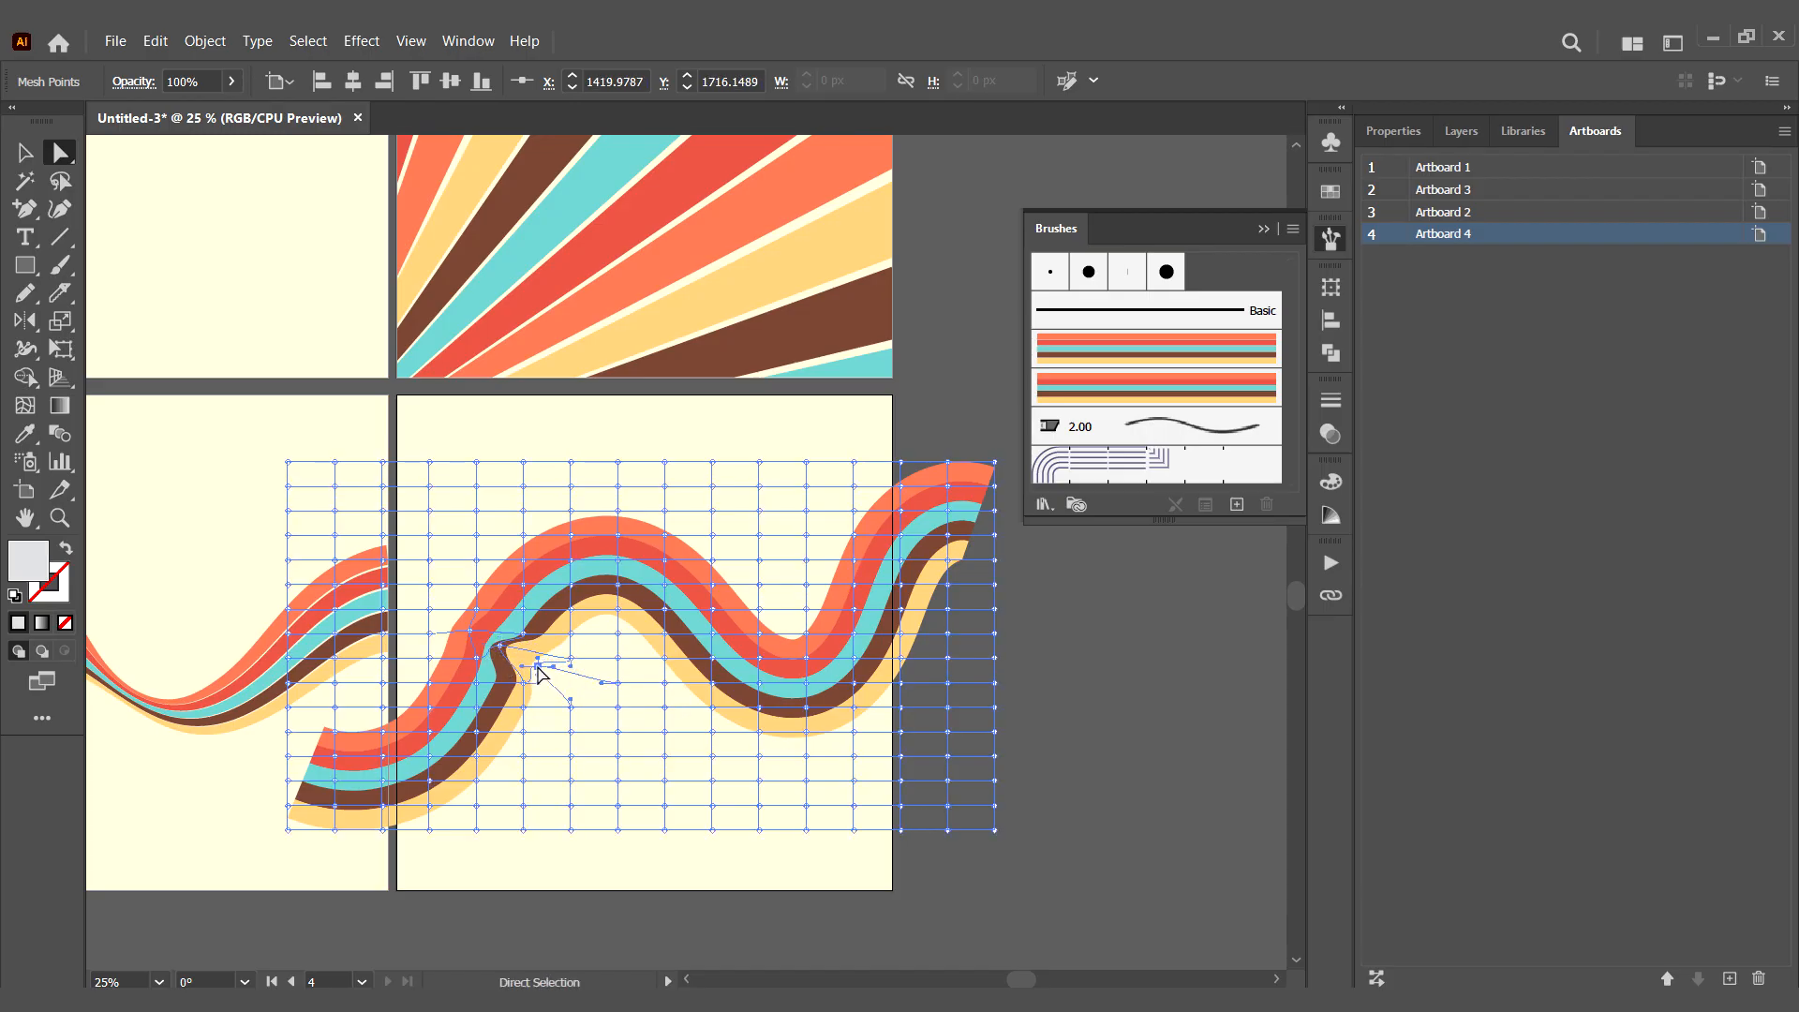
{"action": "left_click", "coordinate": [429, 609]}
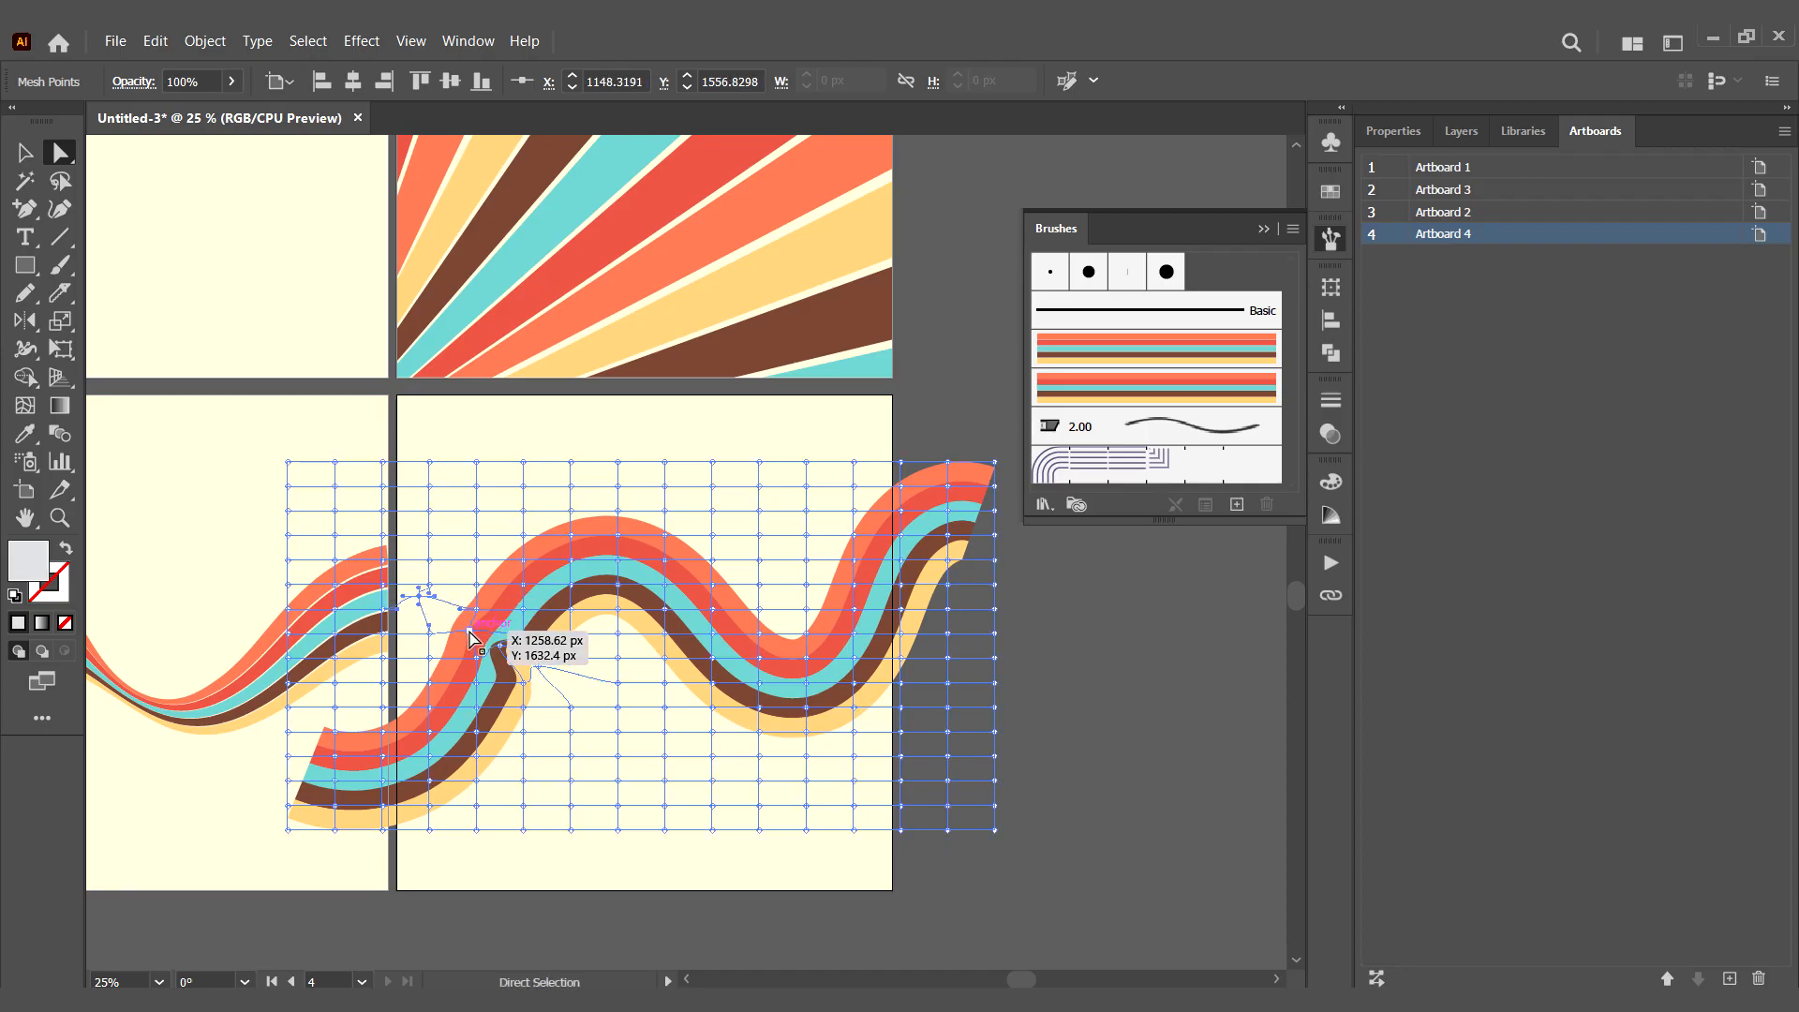
{"action": "left_click_drag", "start_coordinate": [498, 652], "coordinate": [502, 650]}
{"action": "left_click", "coordinate": [643, 864]}
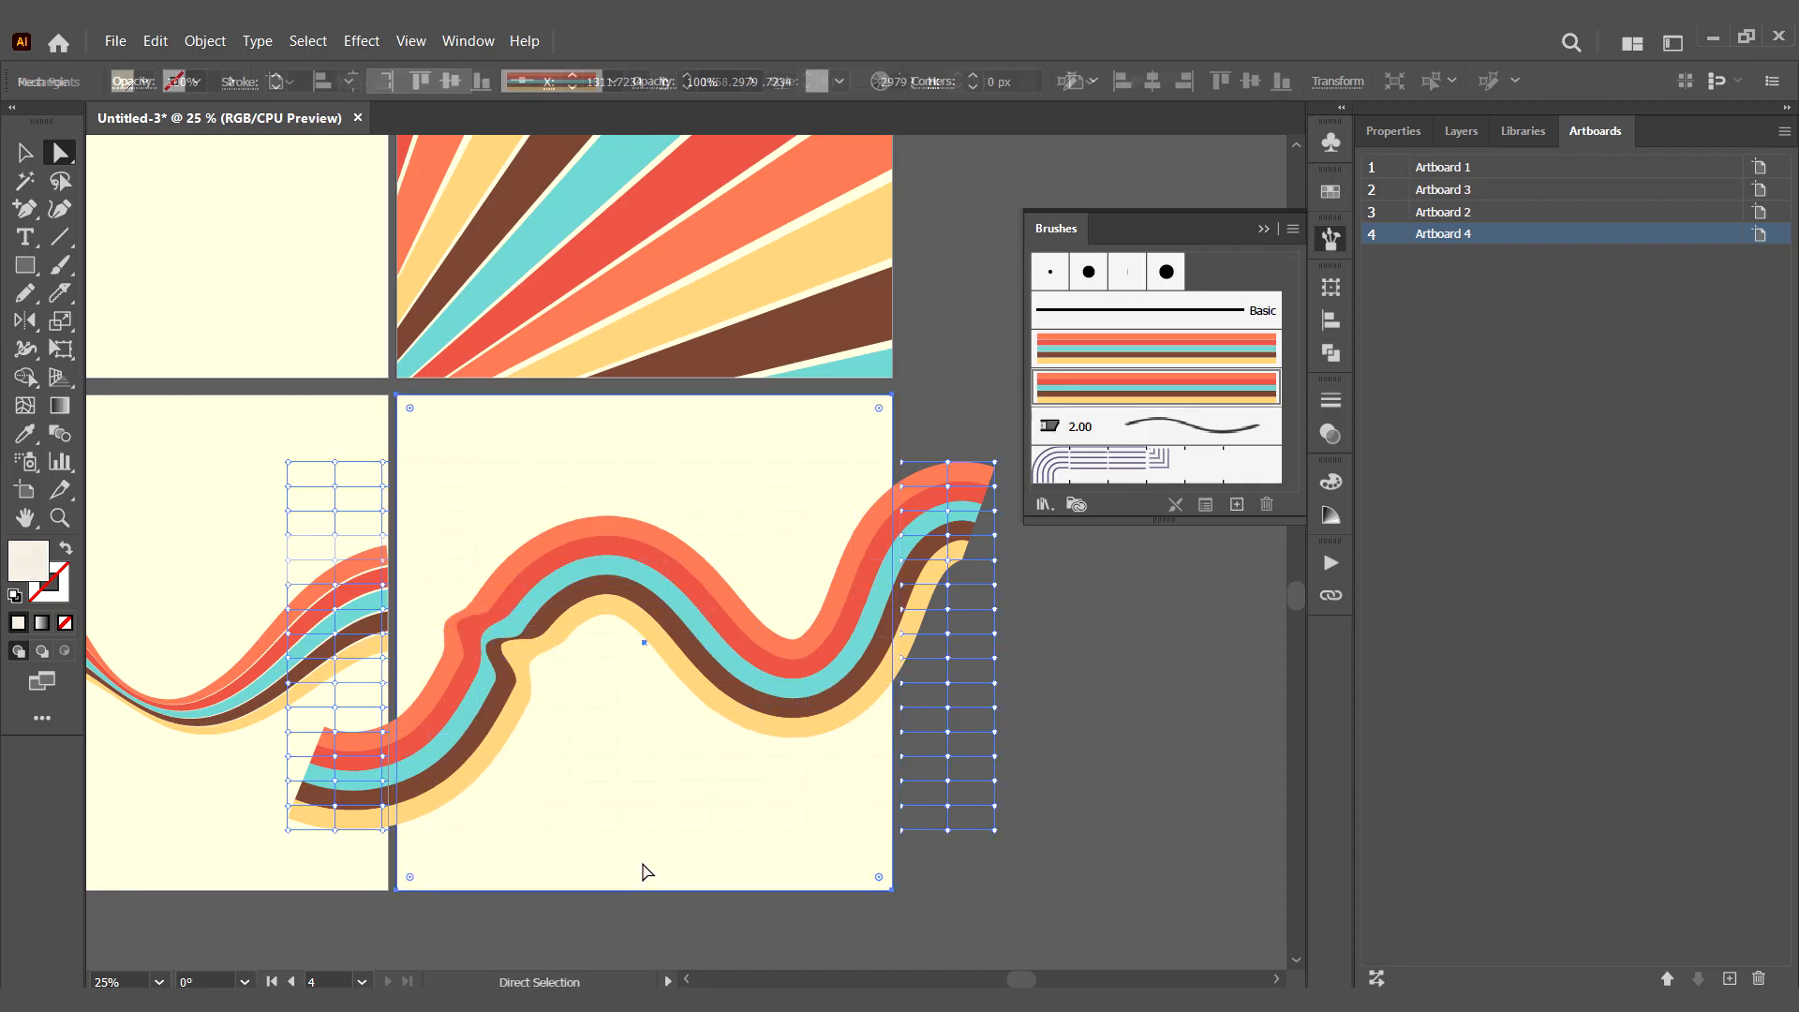
{"action": "left_click", "coordinate": [675, 647]}
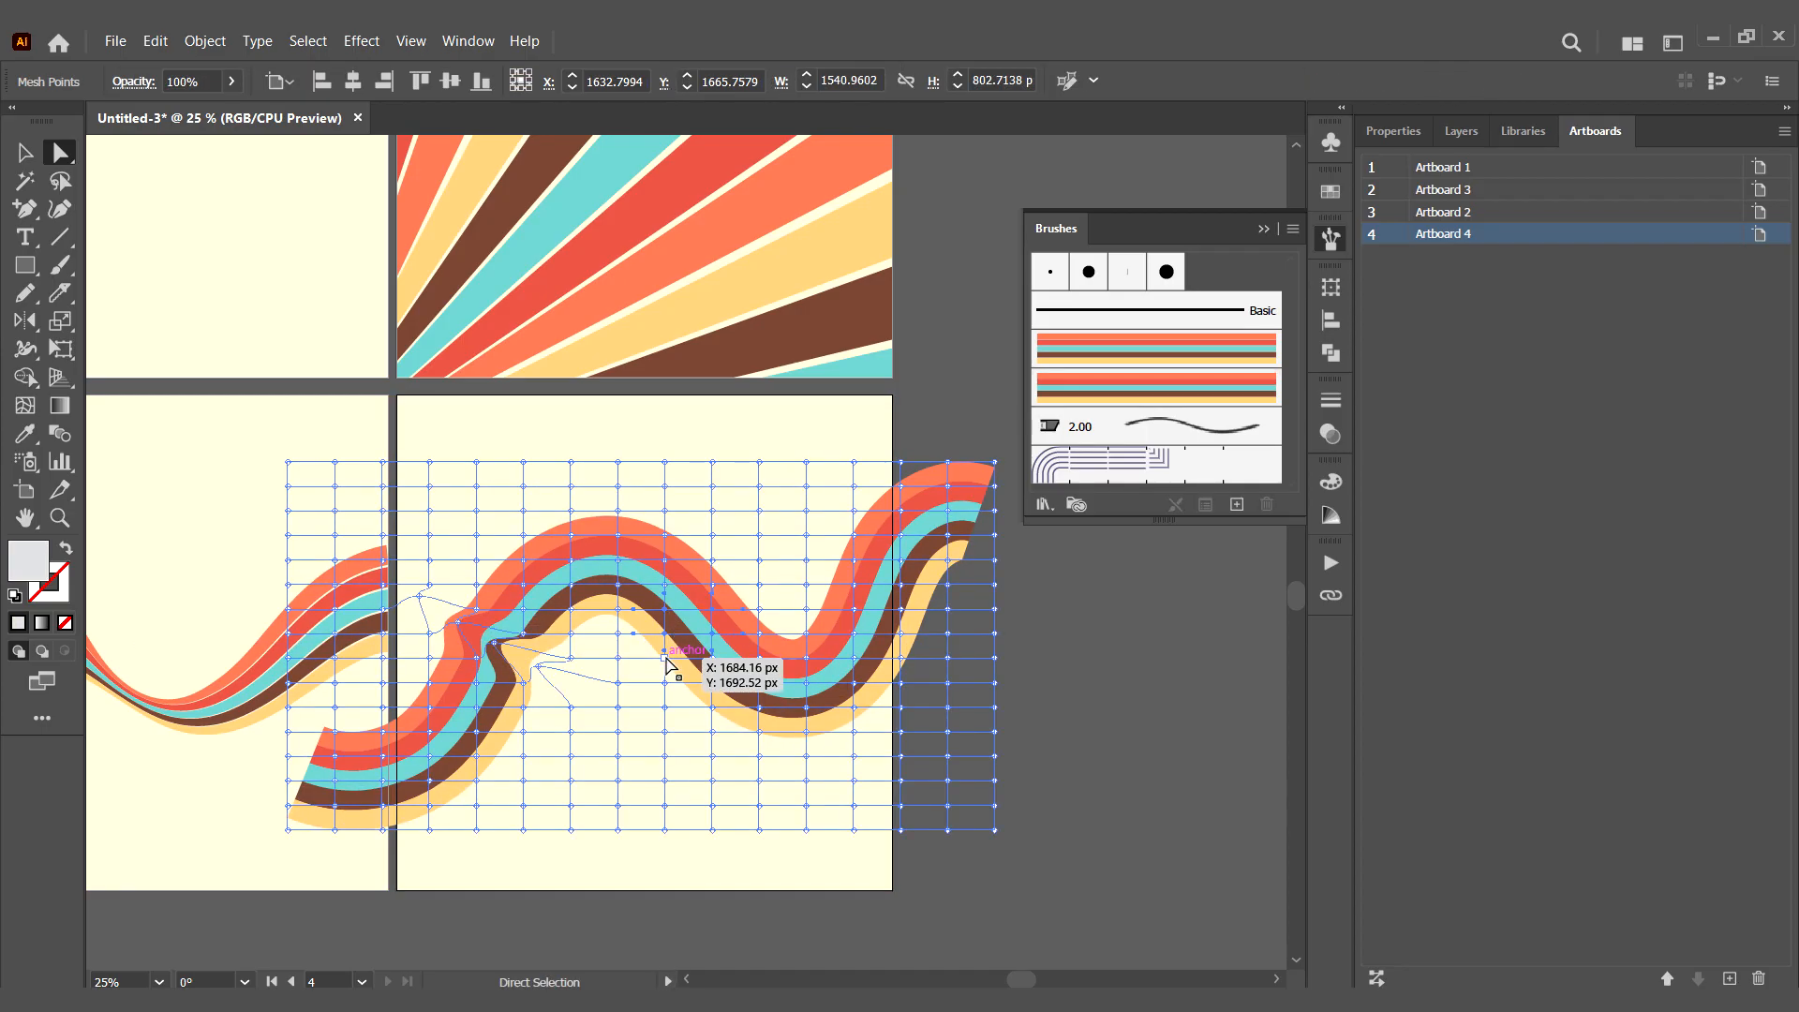
{"action": "left_click_drag", "start_coordinate": [577, 646], "coordinate": [578, 645]}
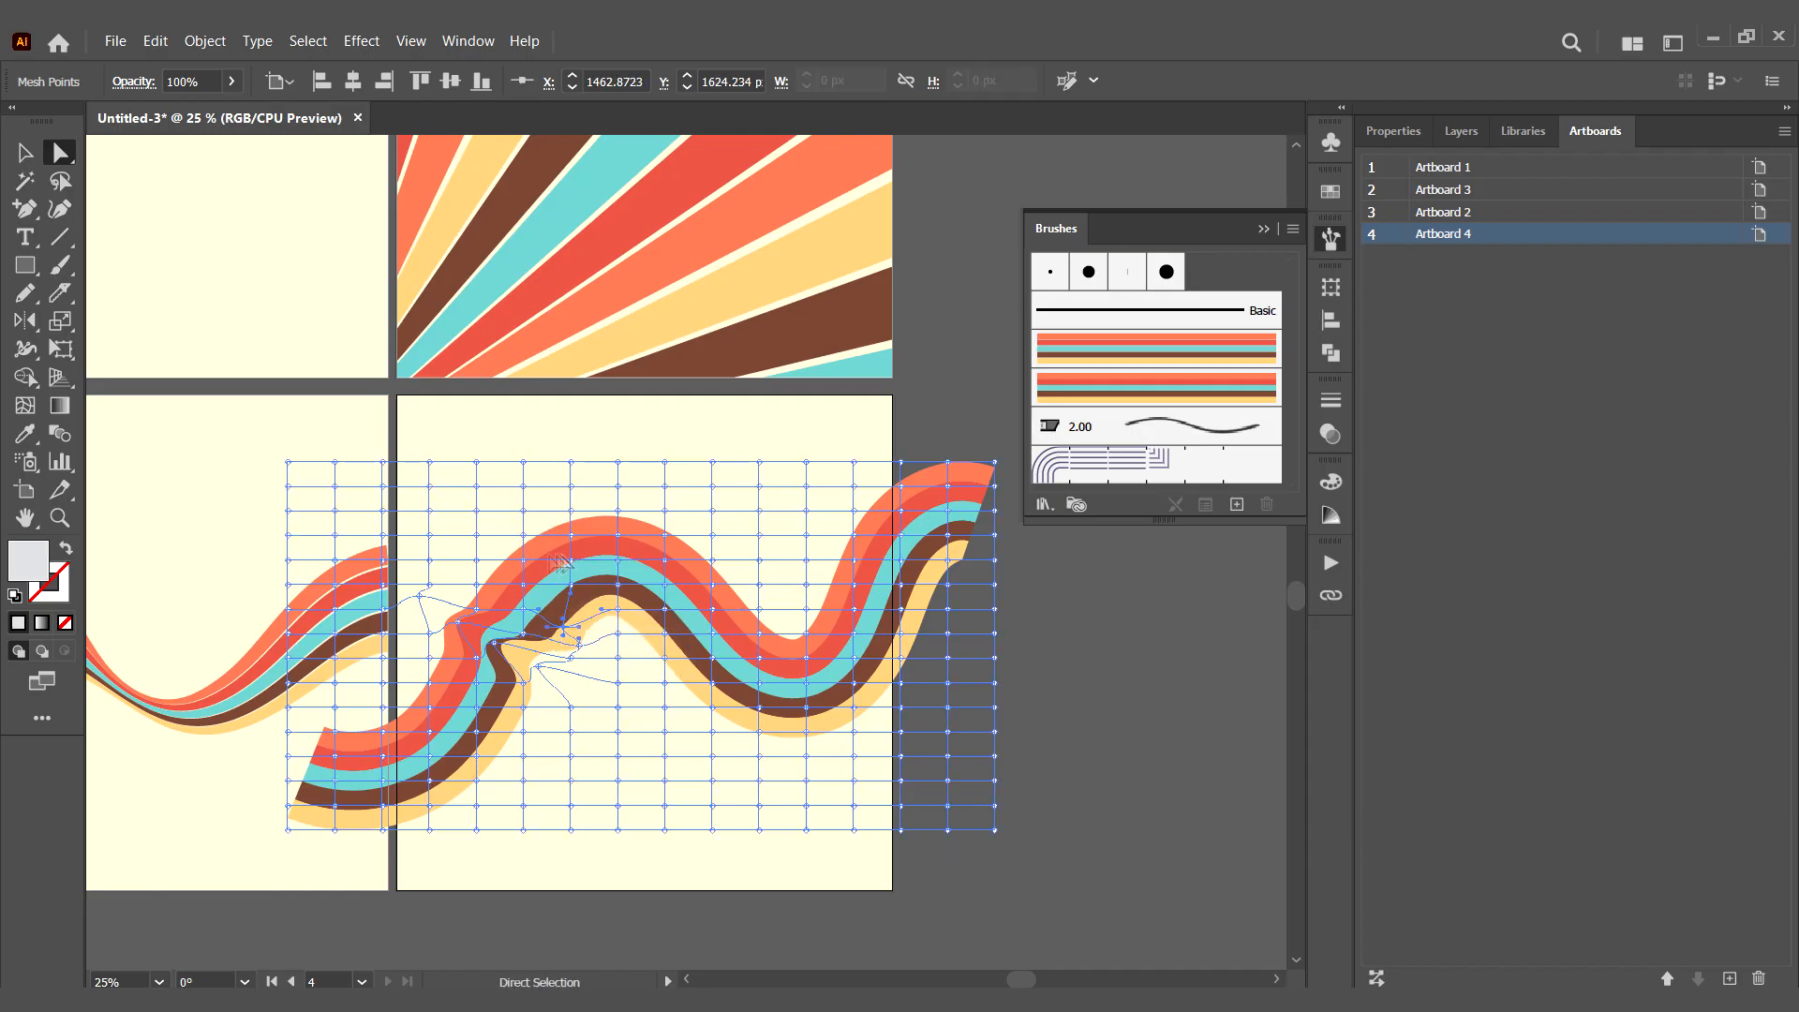
{"action": "left_click_drag", "start_coordinate": [561, 563], "coordinate": [503, 593]}
{"action": "left_click", "coordinate": [594, 921]}
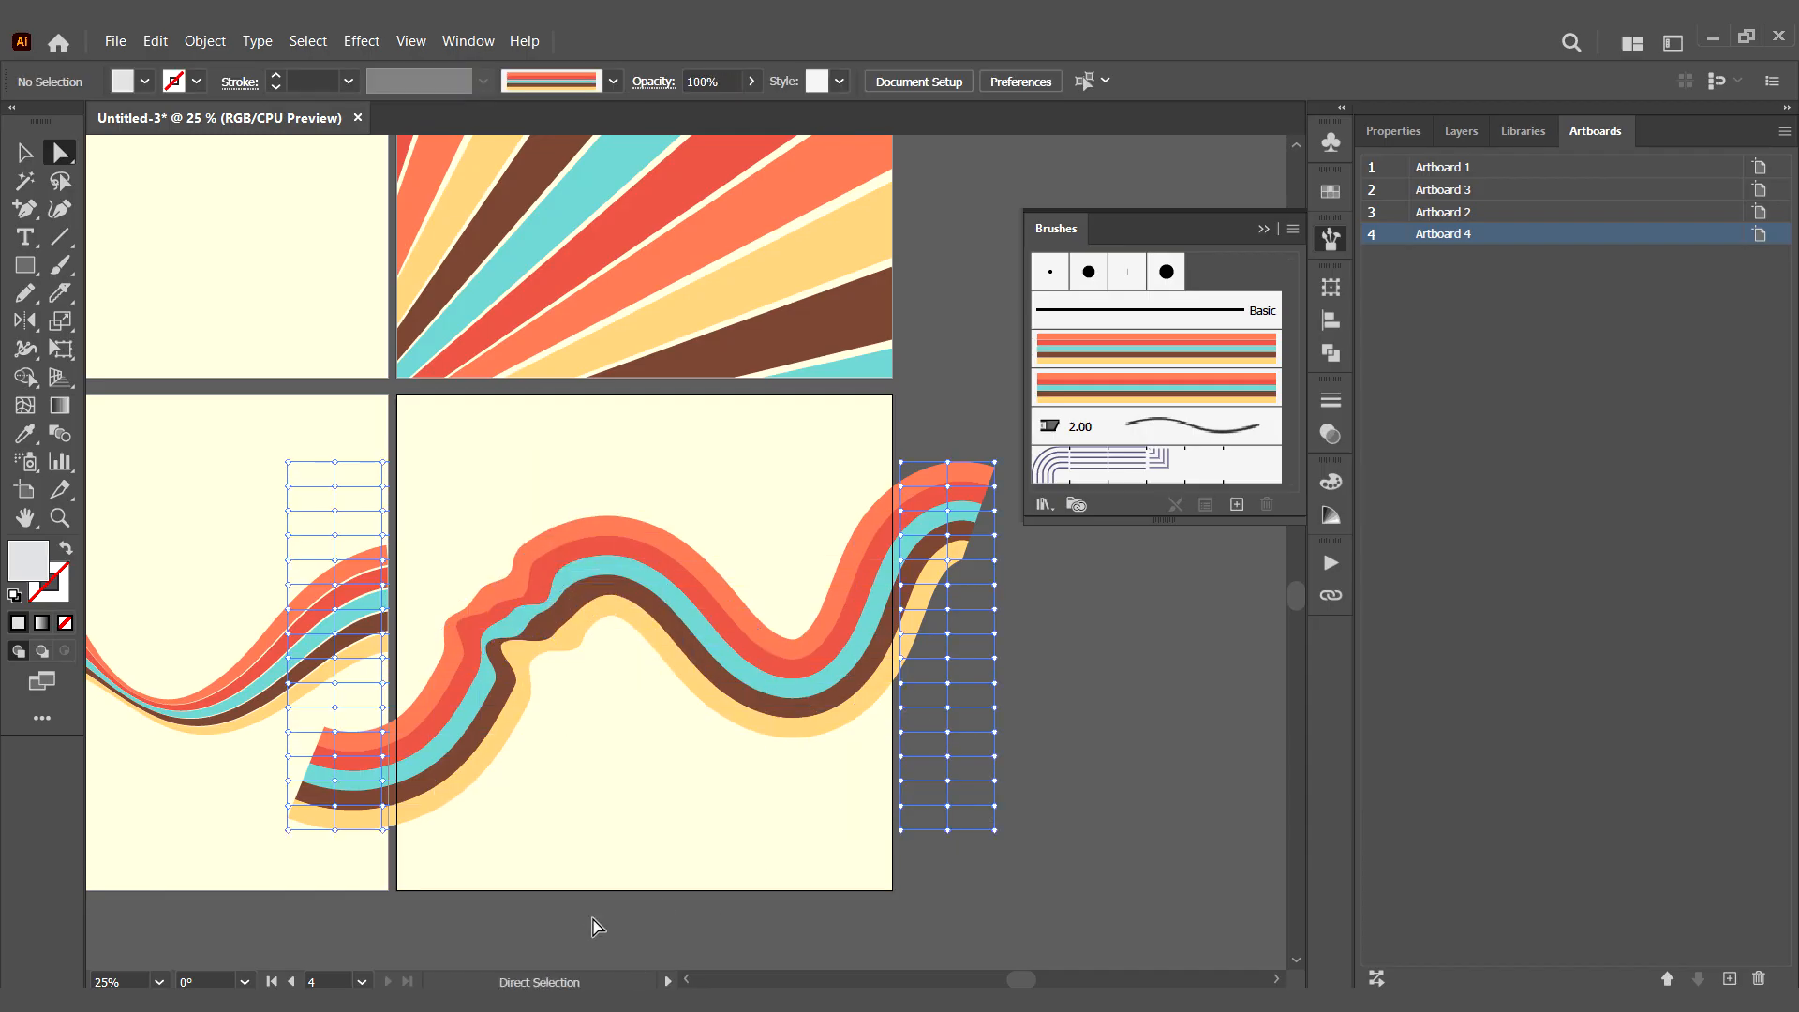
- Shift mesh points around the crest, trough, right-hand rise and lower left of the wave, and deselect the mesh
{"action": "left_click_drag", "start_coordinate": [694, 664], "coordinate": [701, 581]}
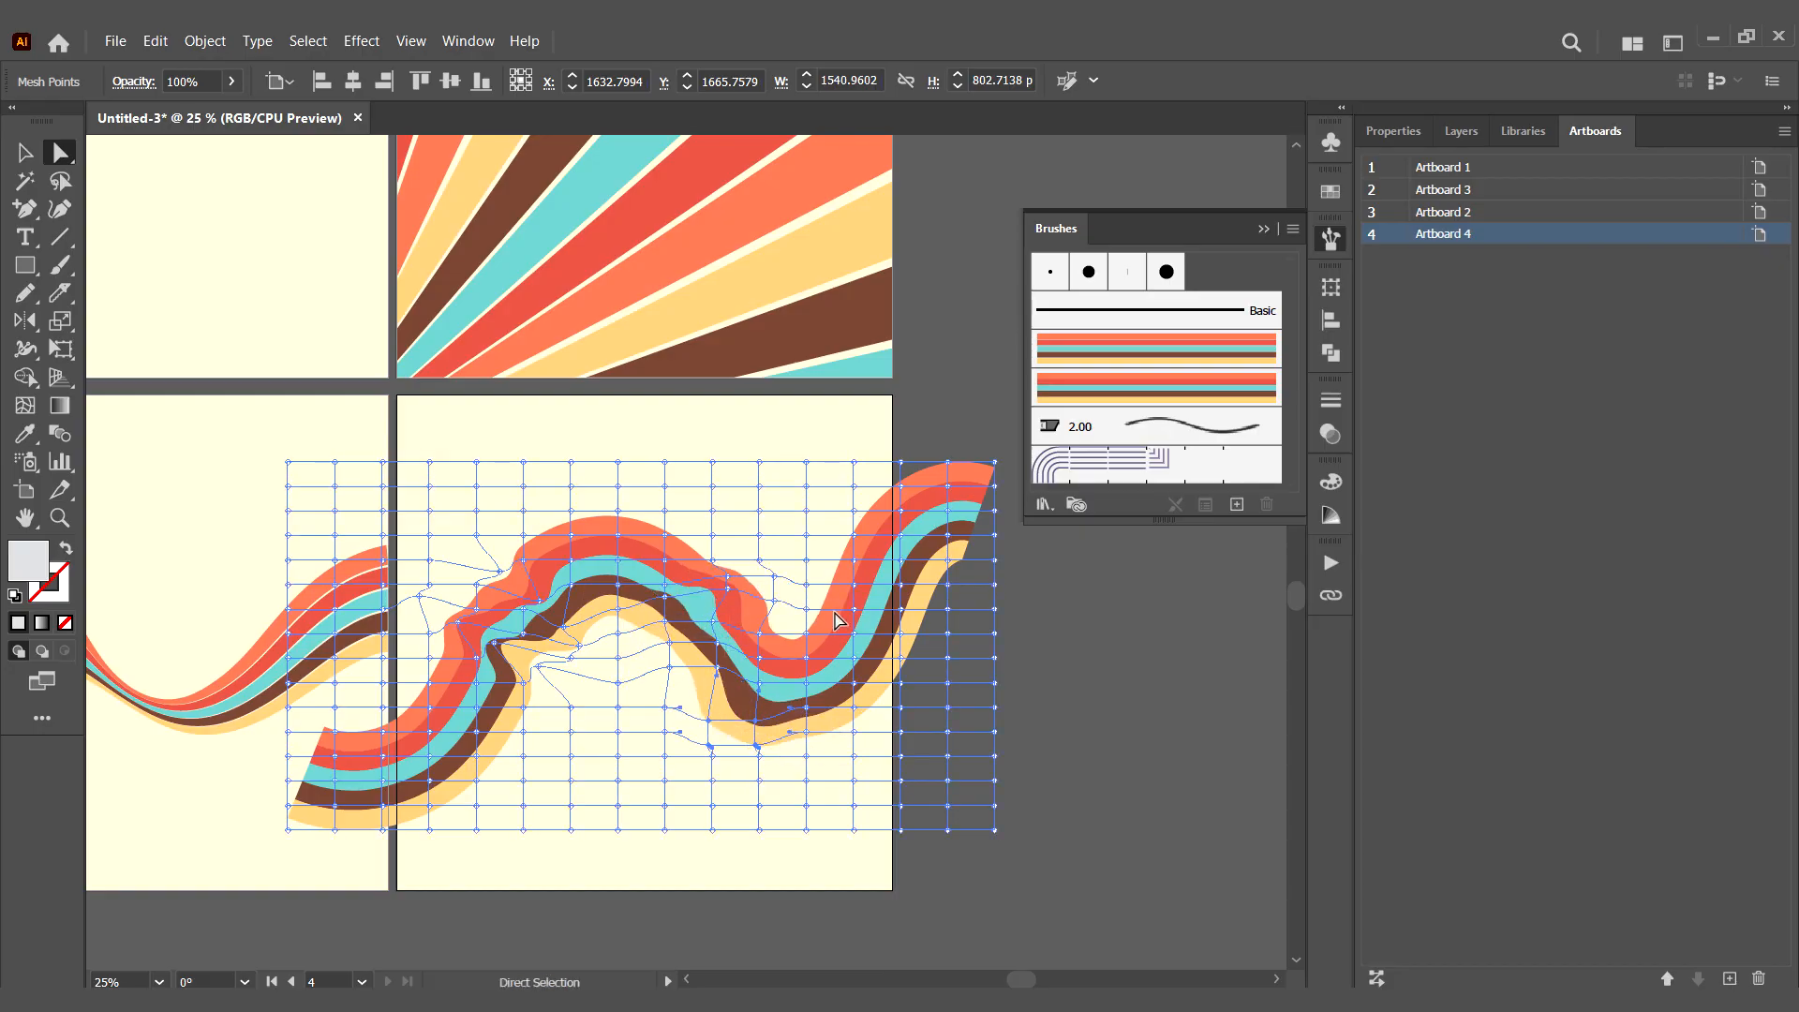
{"action": "left_click_drag", "start_coordinate": [836, 620], "coordinate": [908, 505]}
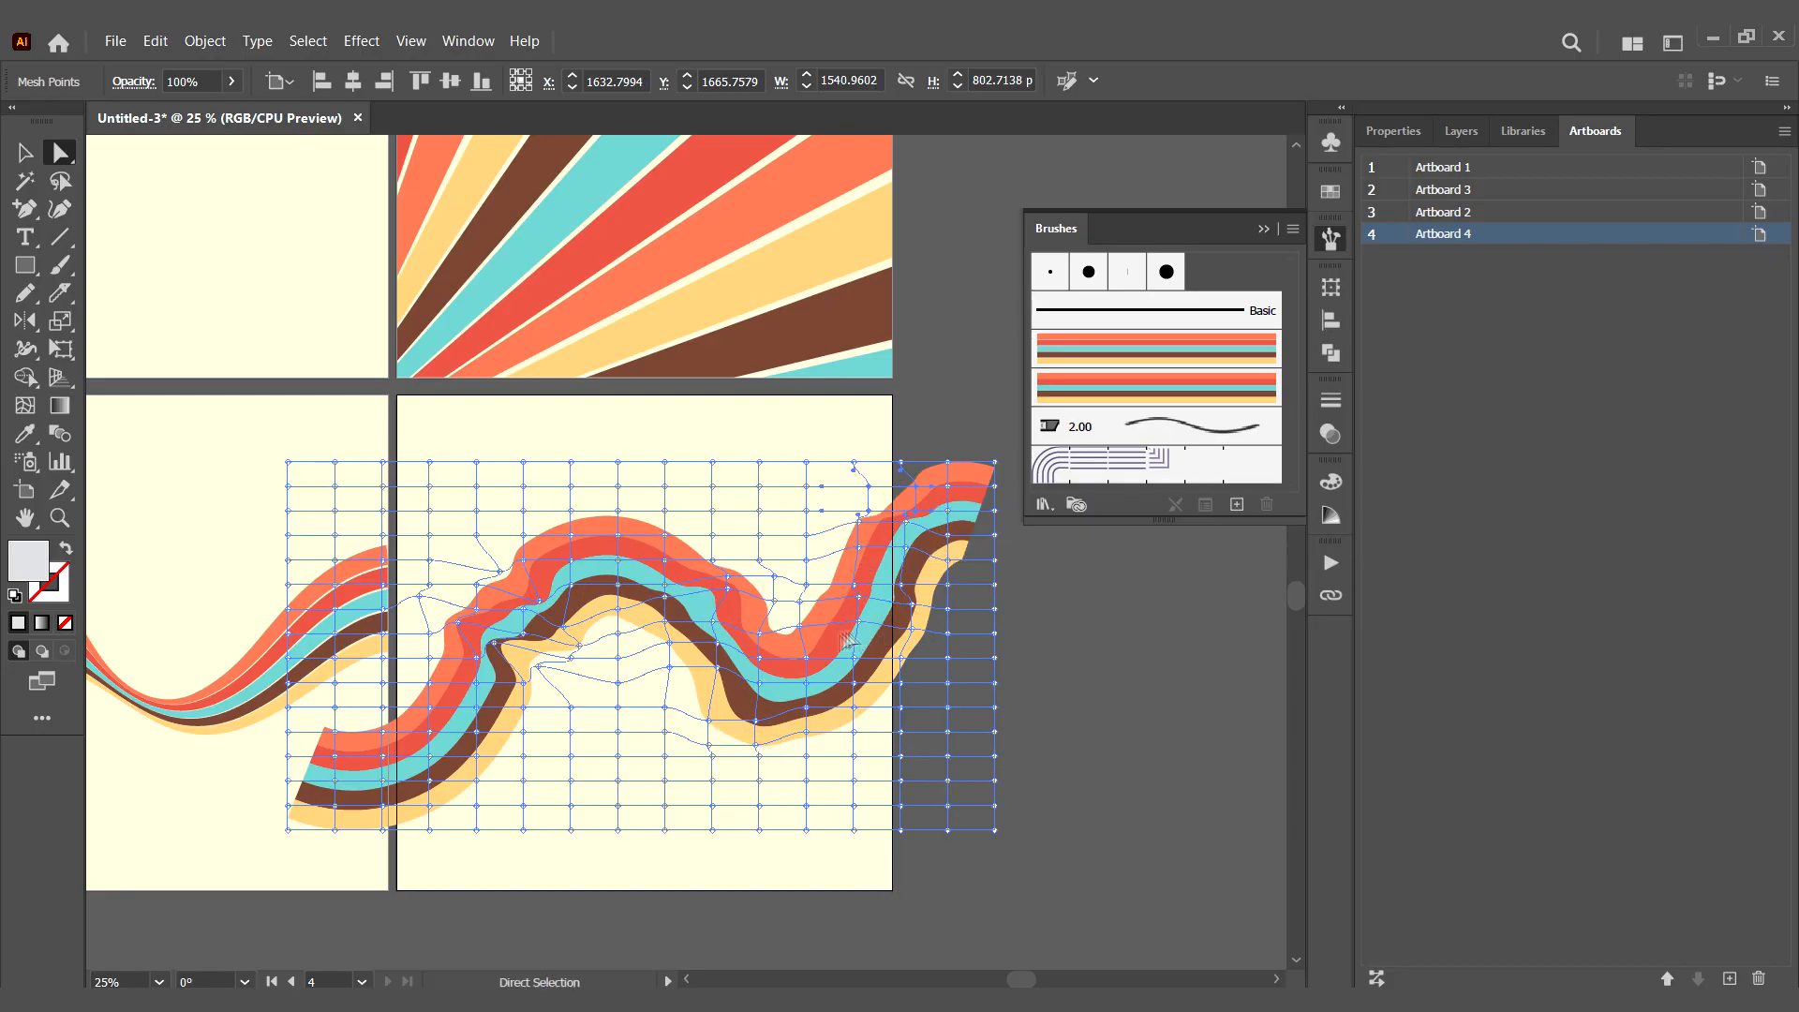
{"action": "left_click_drag", "start_coordinate": [600, 511], "coordinate": [600, 510]}
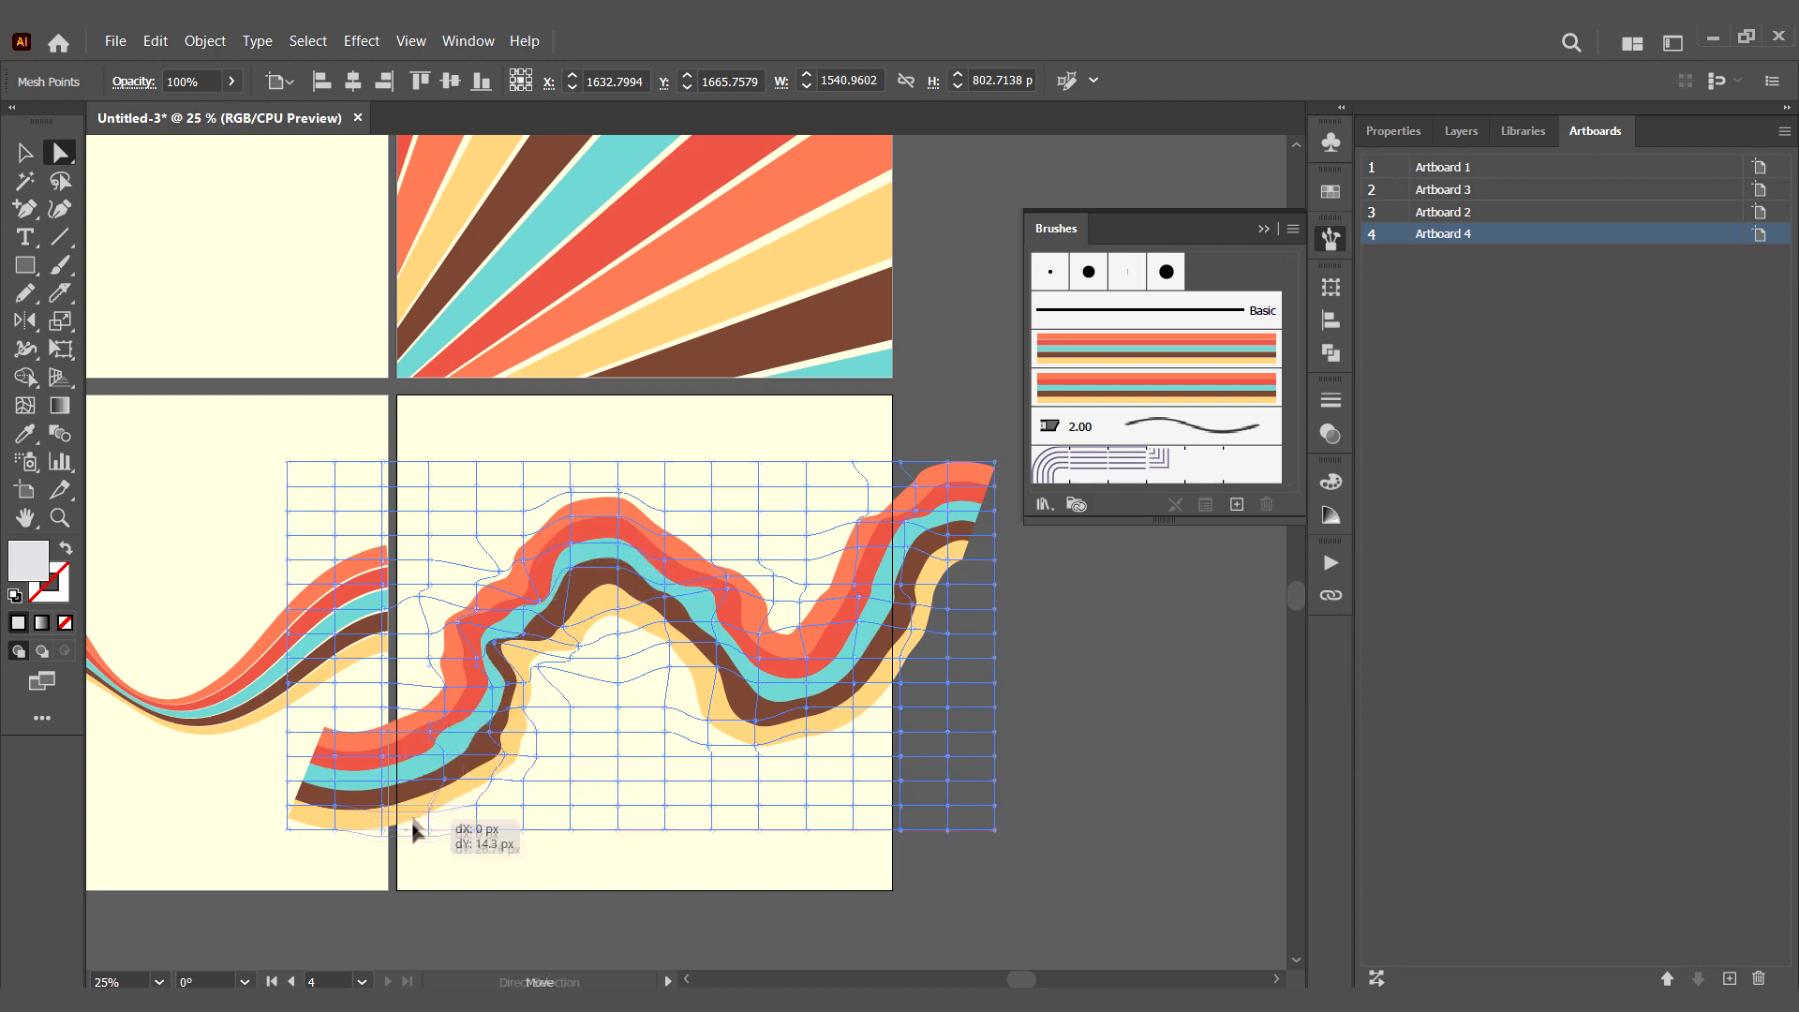
{"action": "left_click", "coordinate": [25, 154]}
{"action": "left_click", "coordinate": [574, 923]}
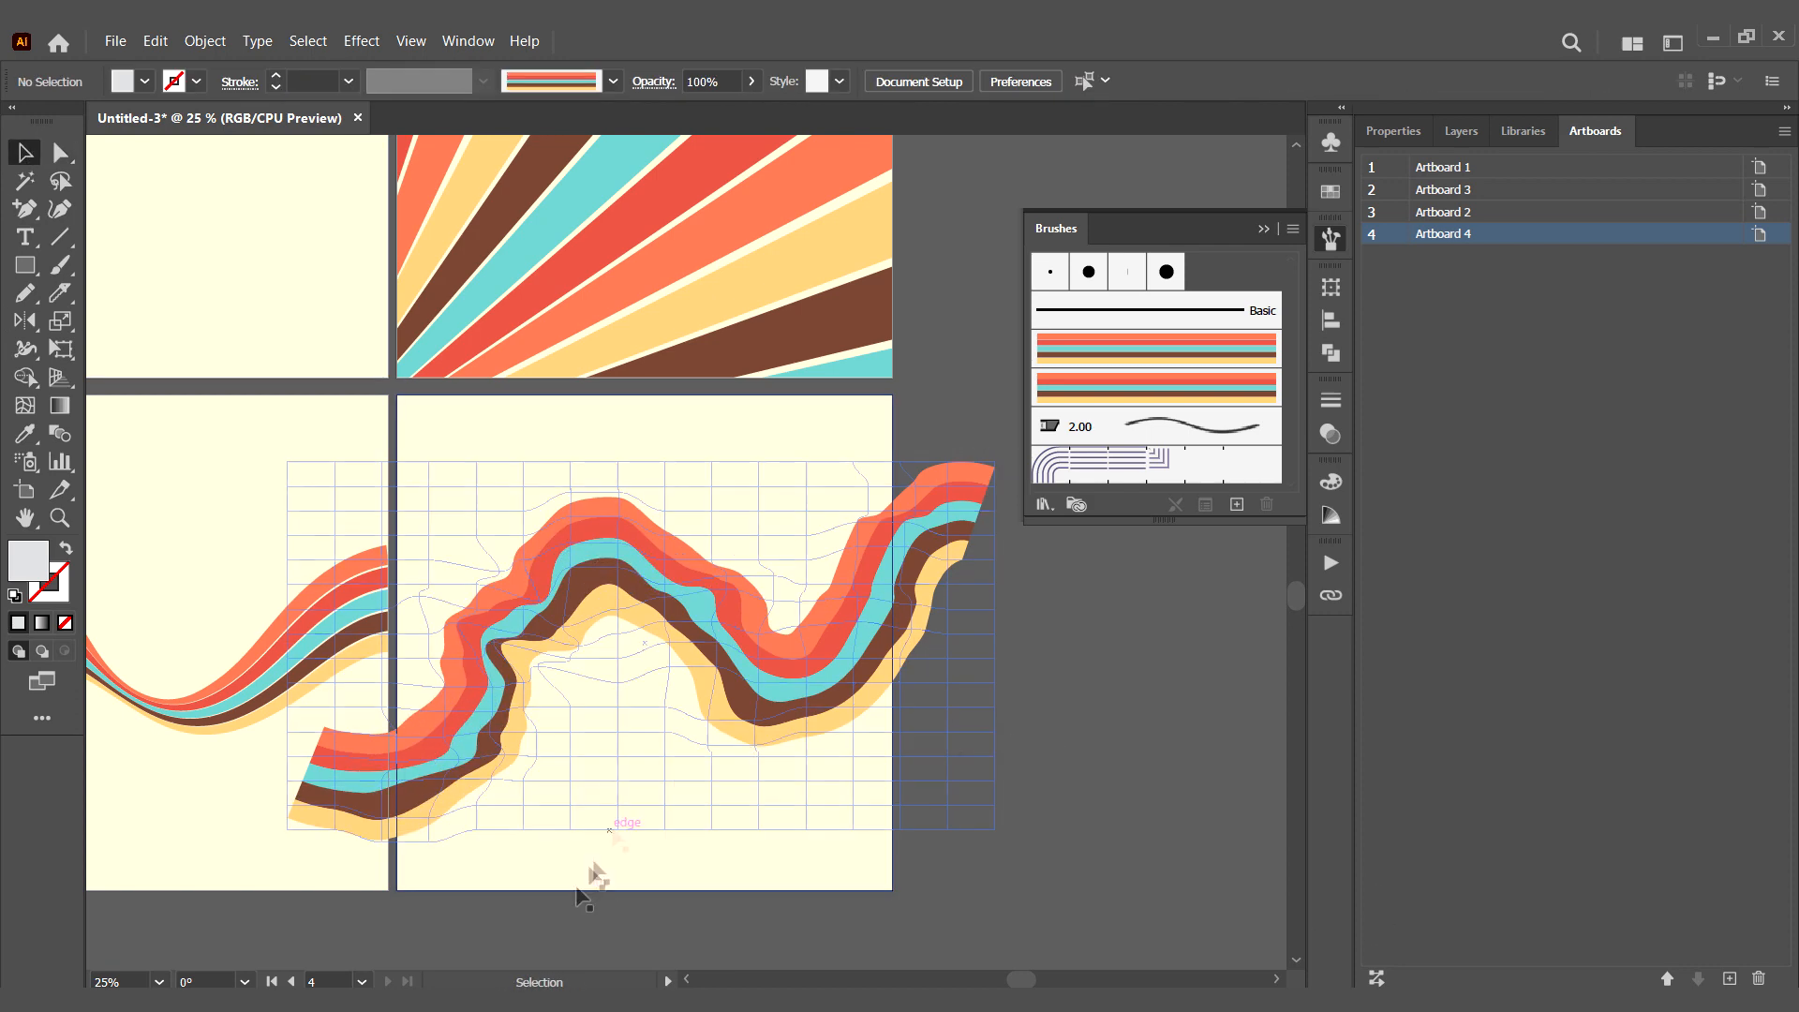
- Paste a copy of the lower-right artboard's cream rectangle over the distorted wave and make a clipping mask with it
{"action": "left_click", "coordinate": [590, 876]}
{"action": "key", "text": "ctrl+c"}
{"action": "left_click", "coordinate": [156, 41]}
{"action": "left_click", "coordinate": [206, 251]}
{"action": "key", "text": "ctrl+a"}
{"action": "key", "text": "ctrl+7"}
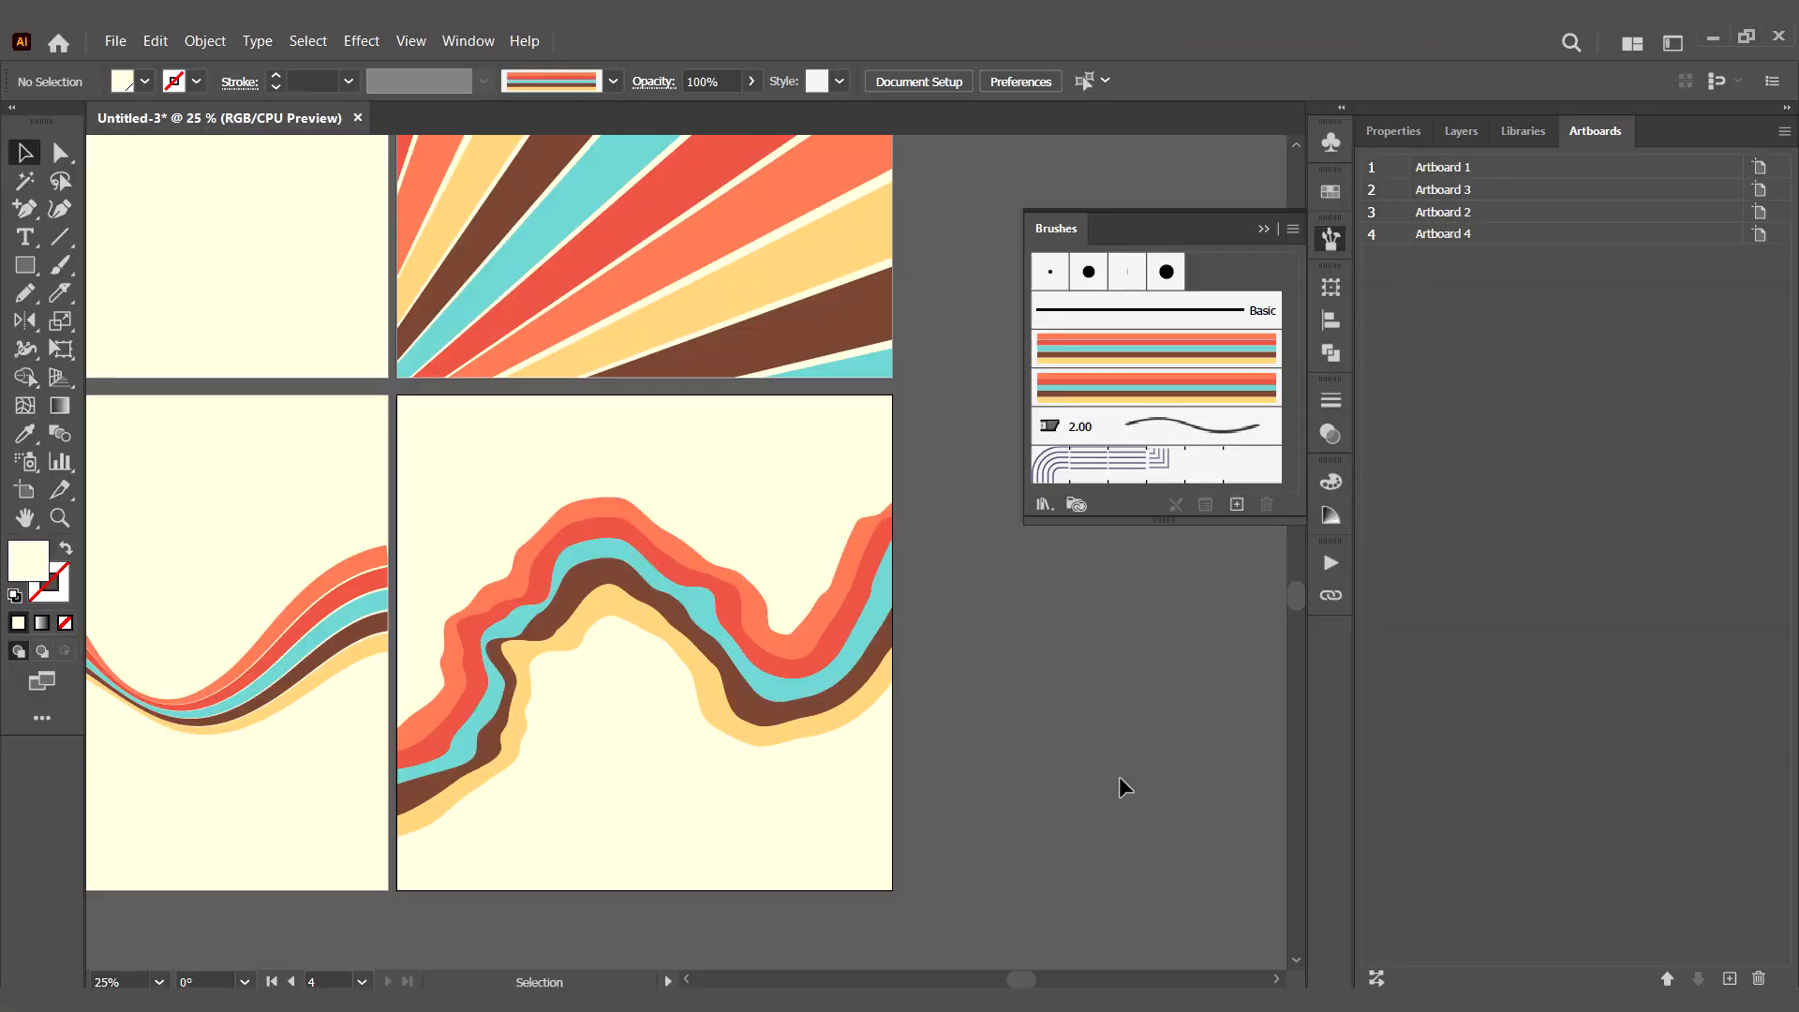
- Isolate the clipped mesh wave and expand its appearance and envelope into plain stripe shapes
{"action": "key", "text": "ctrl+minus"}
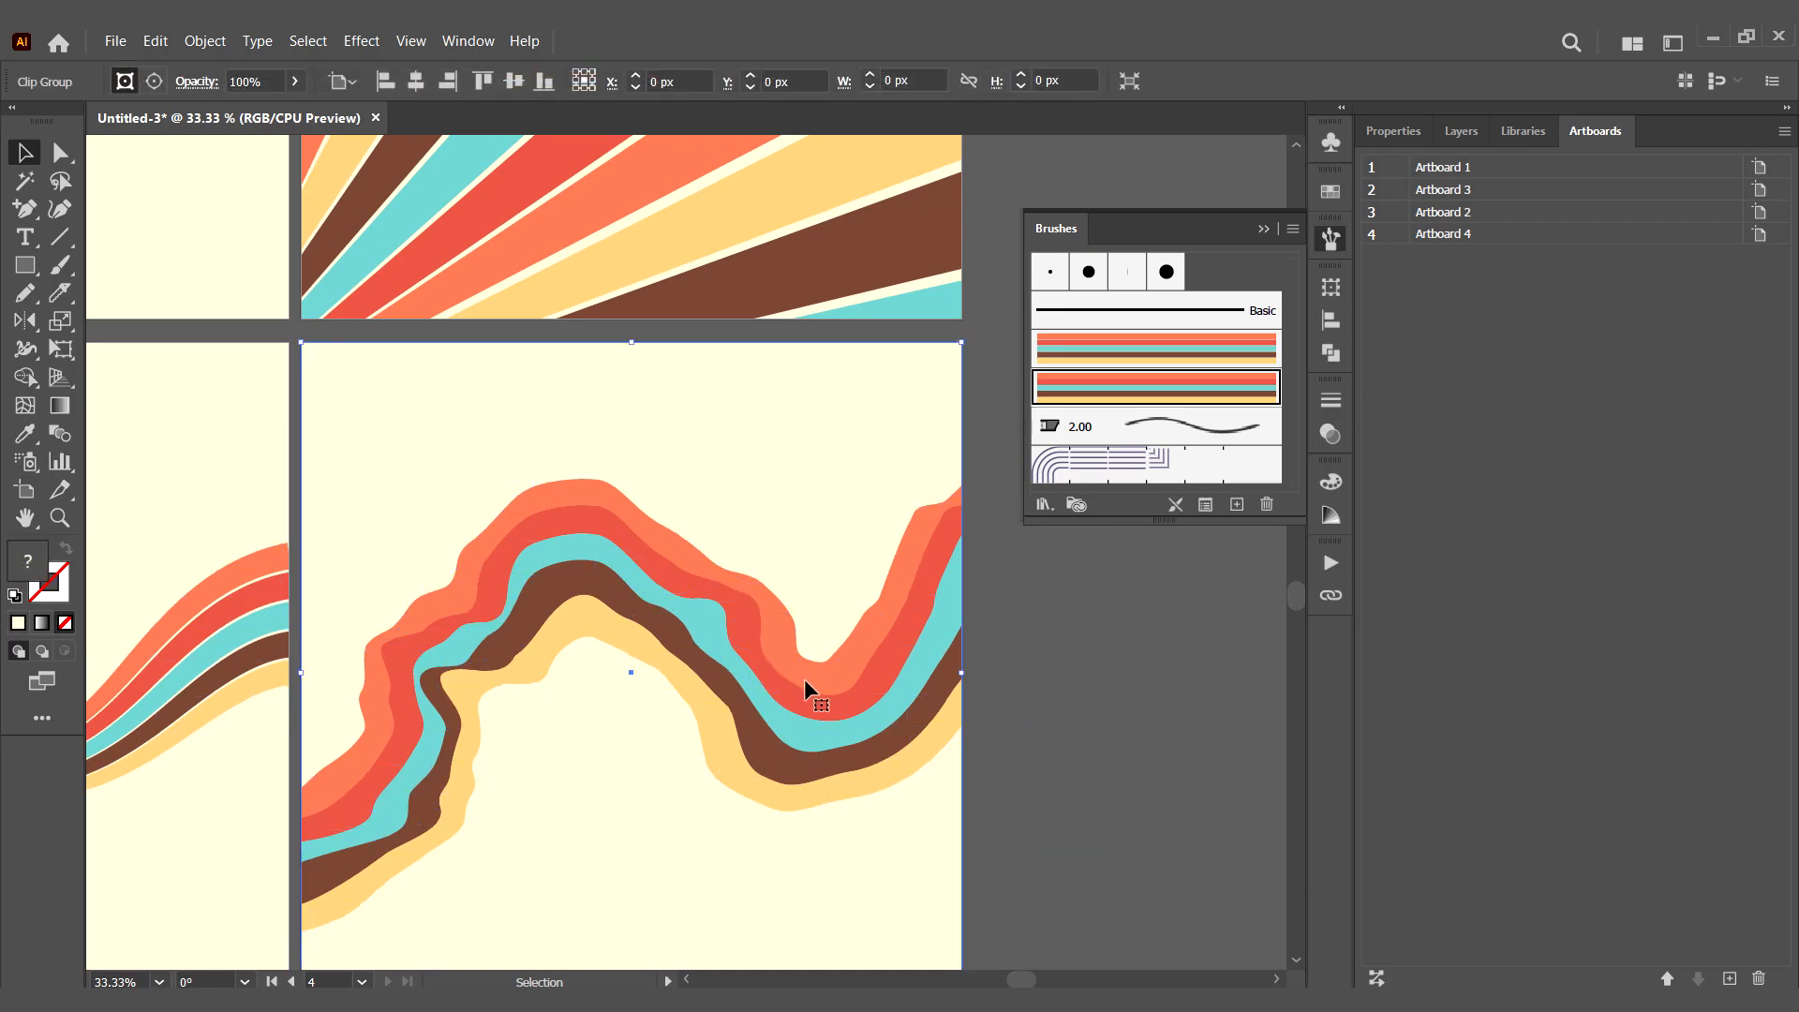
{"action": "double_click", "coordinate": [804, 675]}
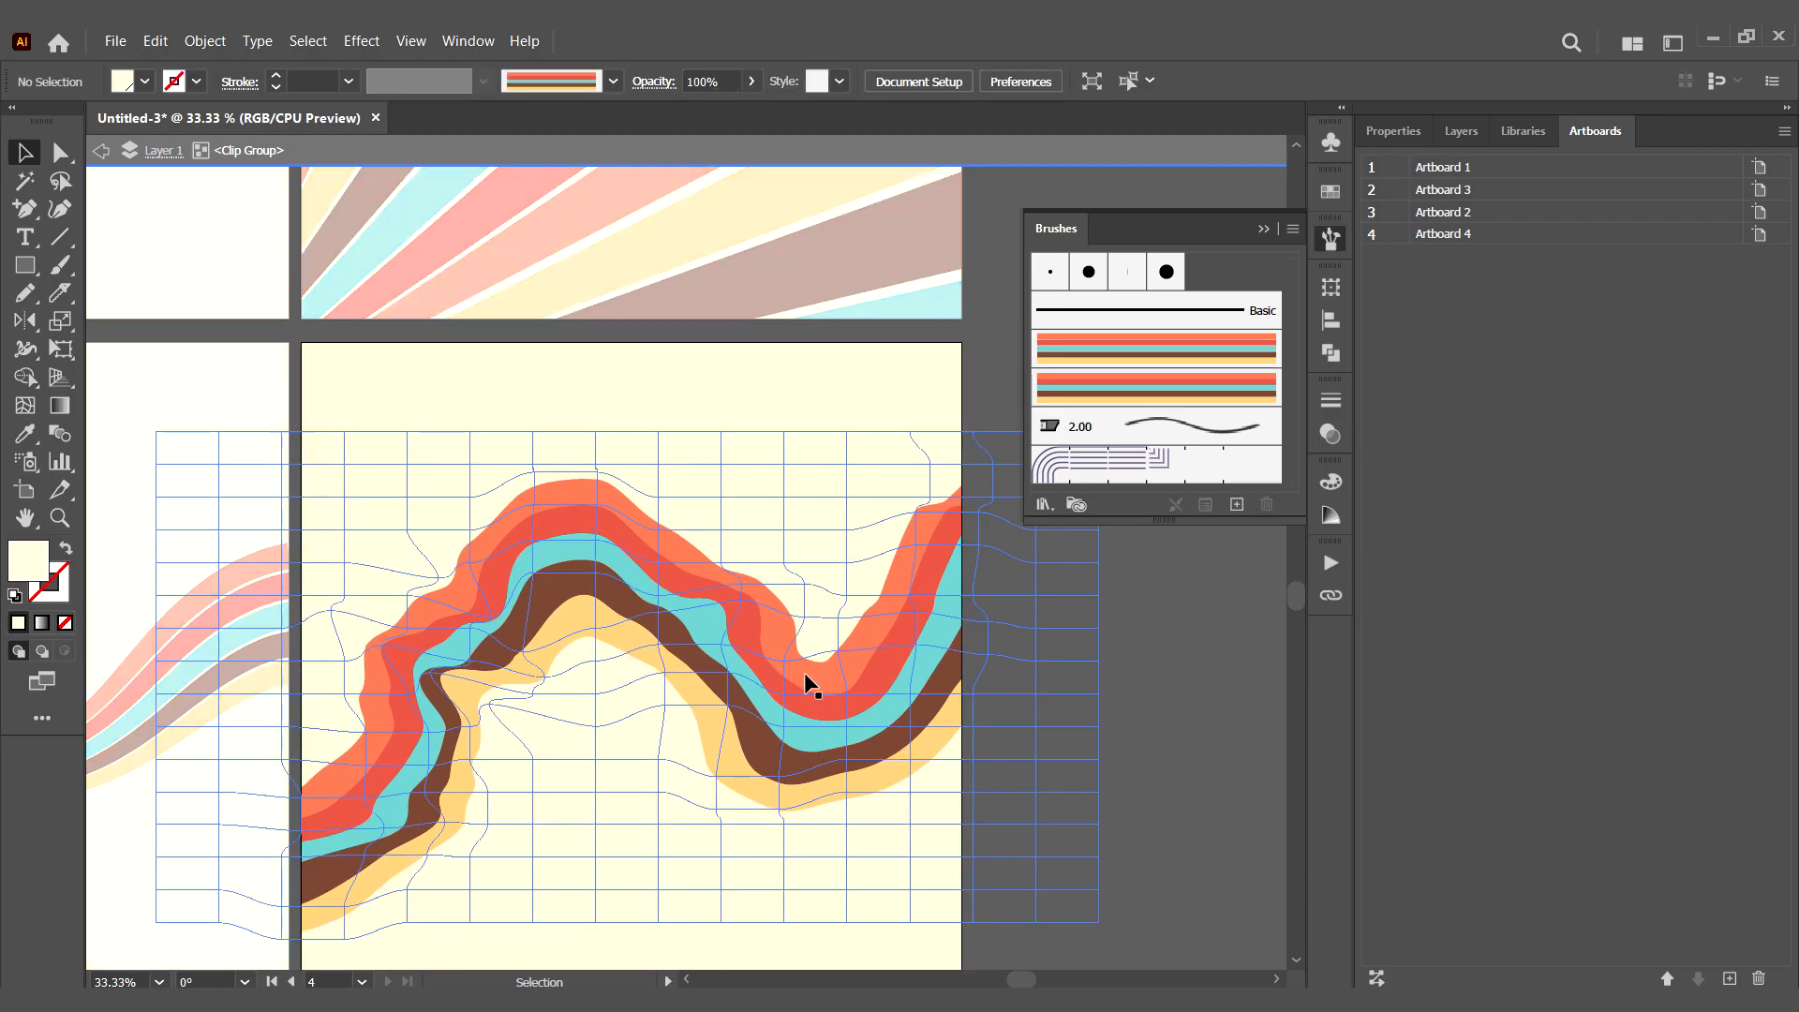
{"action": "left_click", "coordinate": [202, 39]}
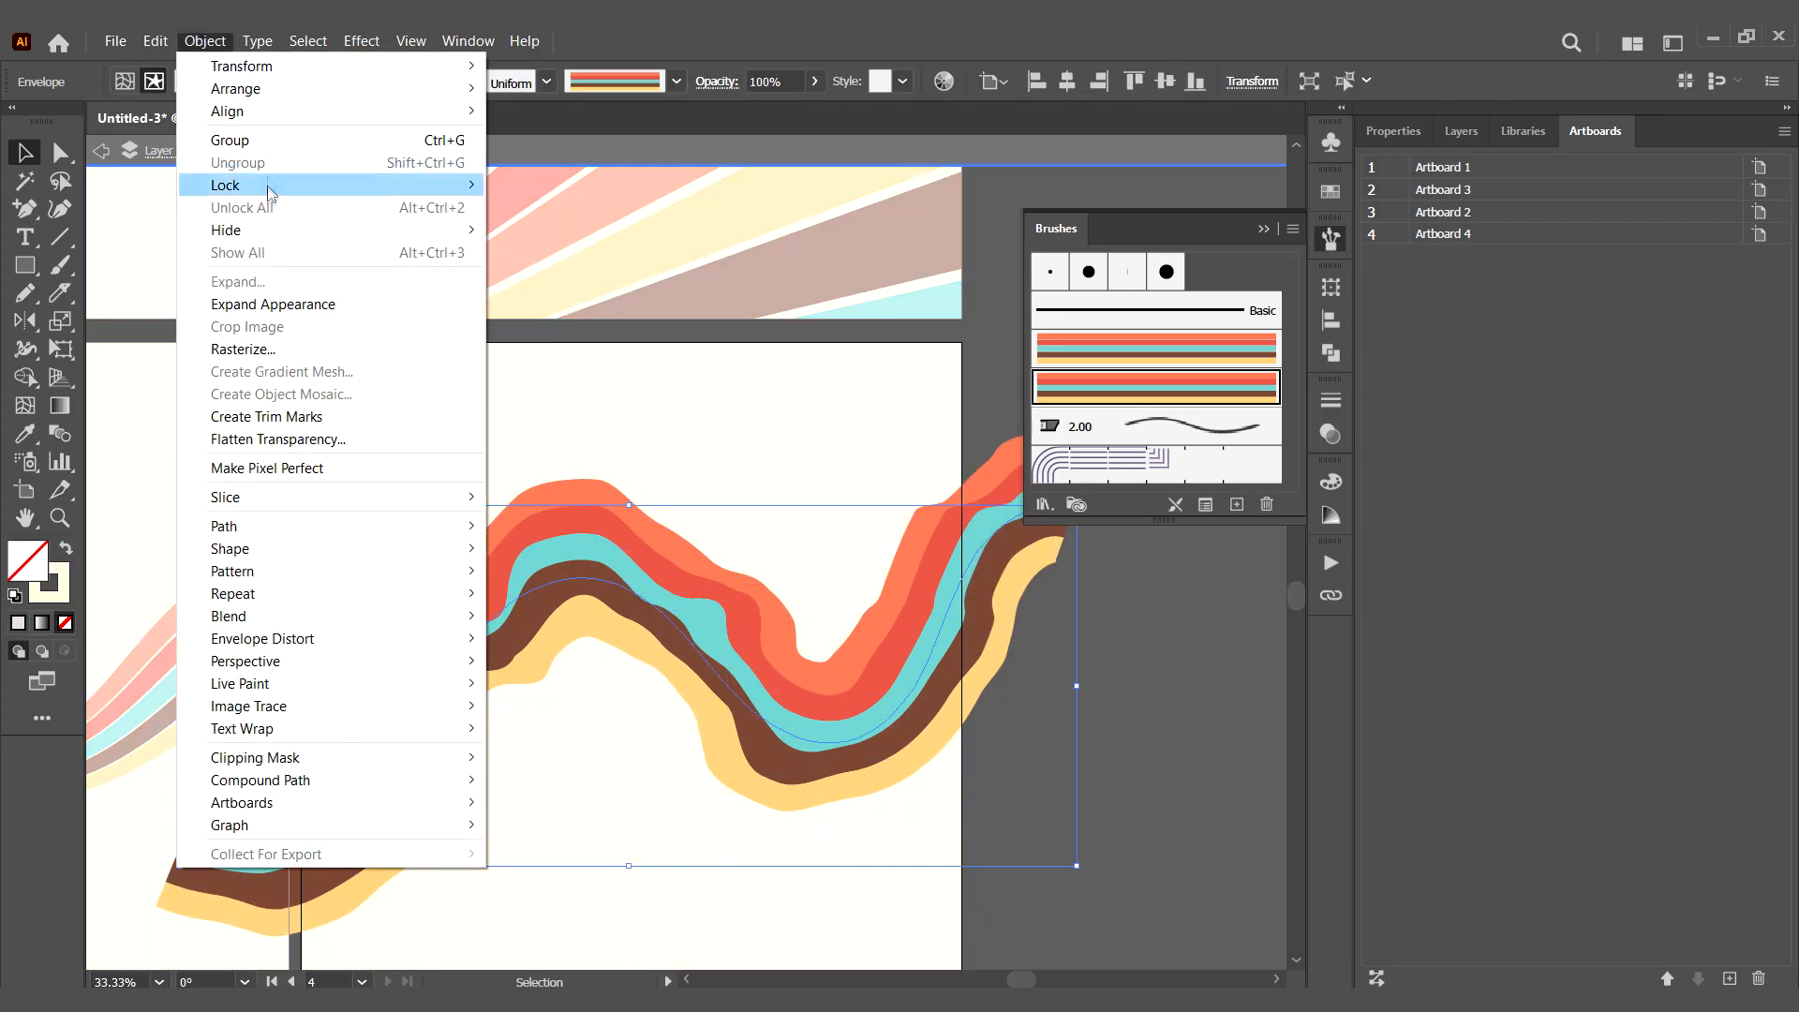
{"action": "left_click", "coordinate": [225, 301]}
{"action": "left_click", "coordinate": [208, 43]}
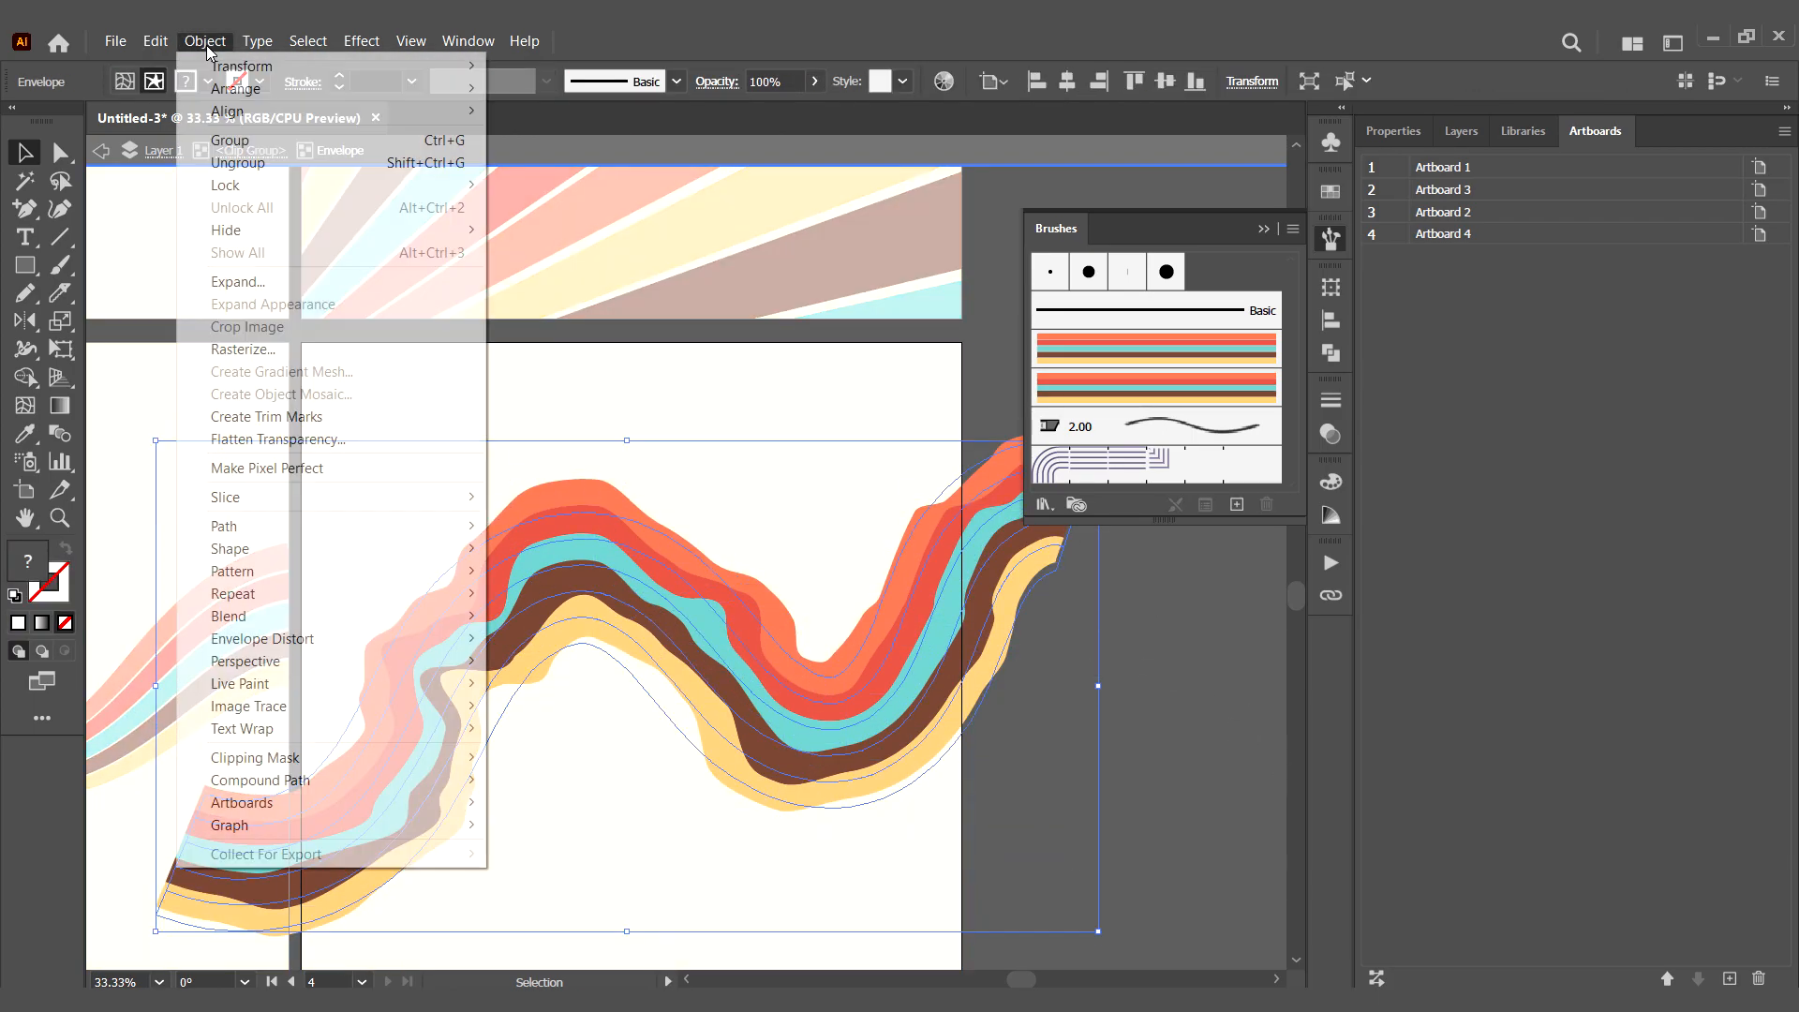
{"action": "left_click", "coordinate": [258, 284]}
{"action": "key", "text": "Return"}
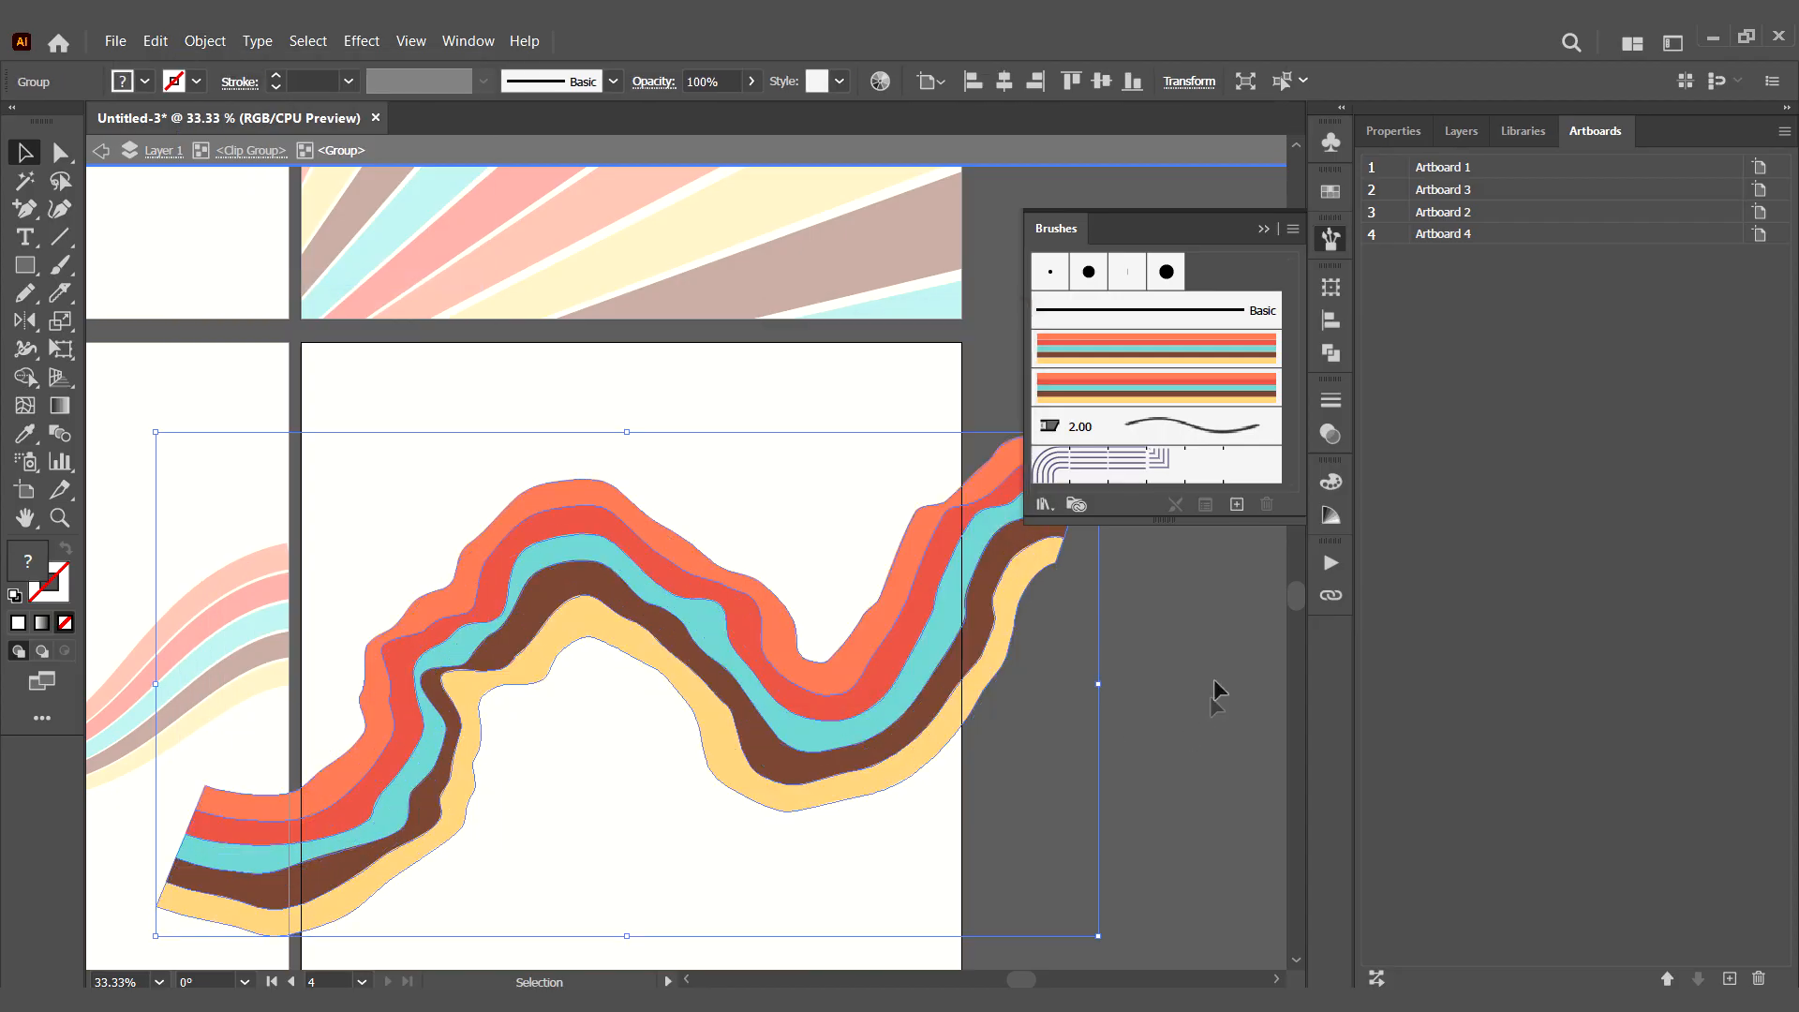
- Ungroup the expanded wave and leave the isolation
{"action": "left_click", "coordinate": [1182, 692]}
{"action": "key", "text": "ctrl+minus"}
{"action": "key", "text": "ctrl+minus"}
{"action": "key", "text": "ctrl+minus"}
{"action": "left_click", "coordinate": [815, 566]}
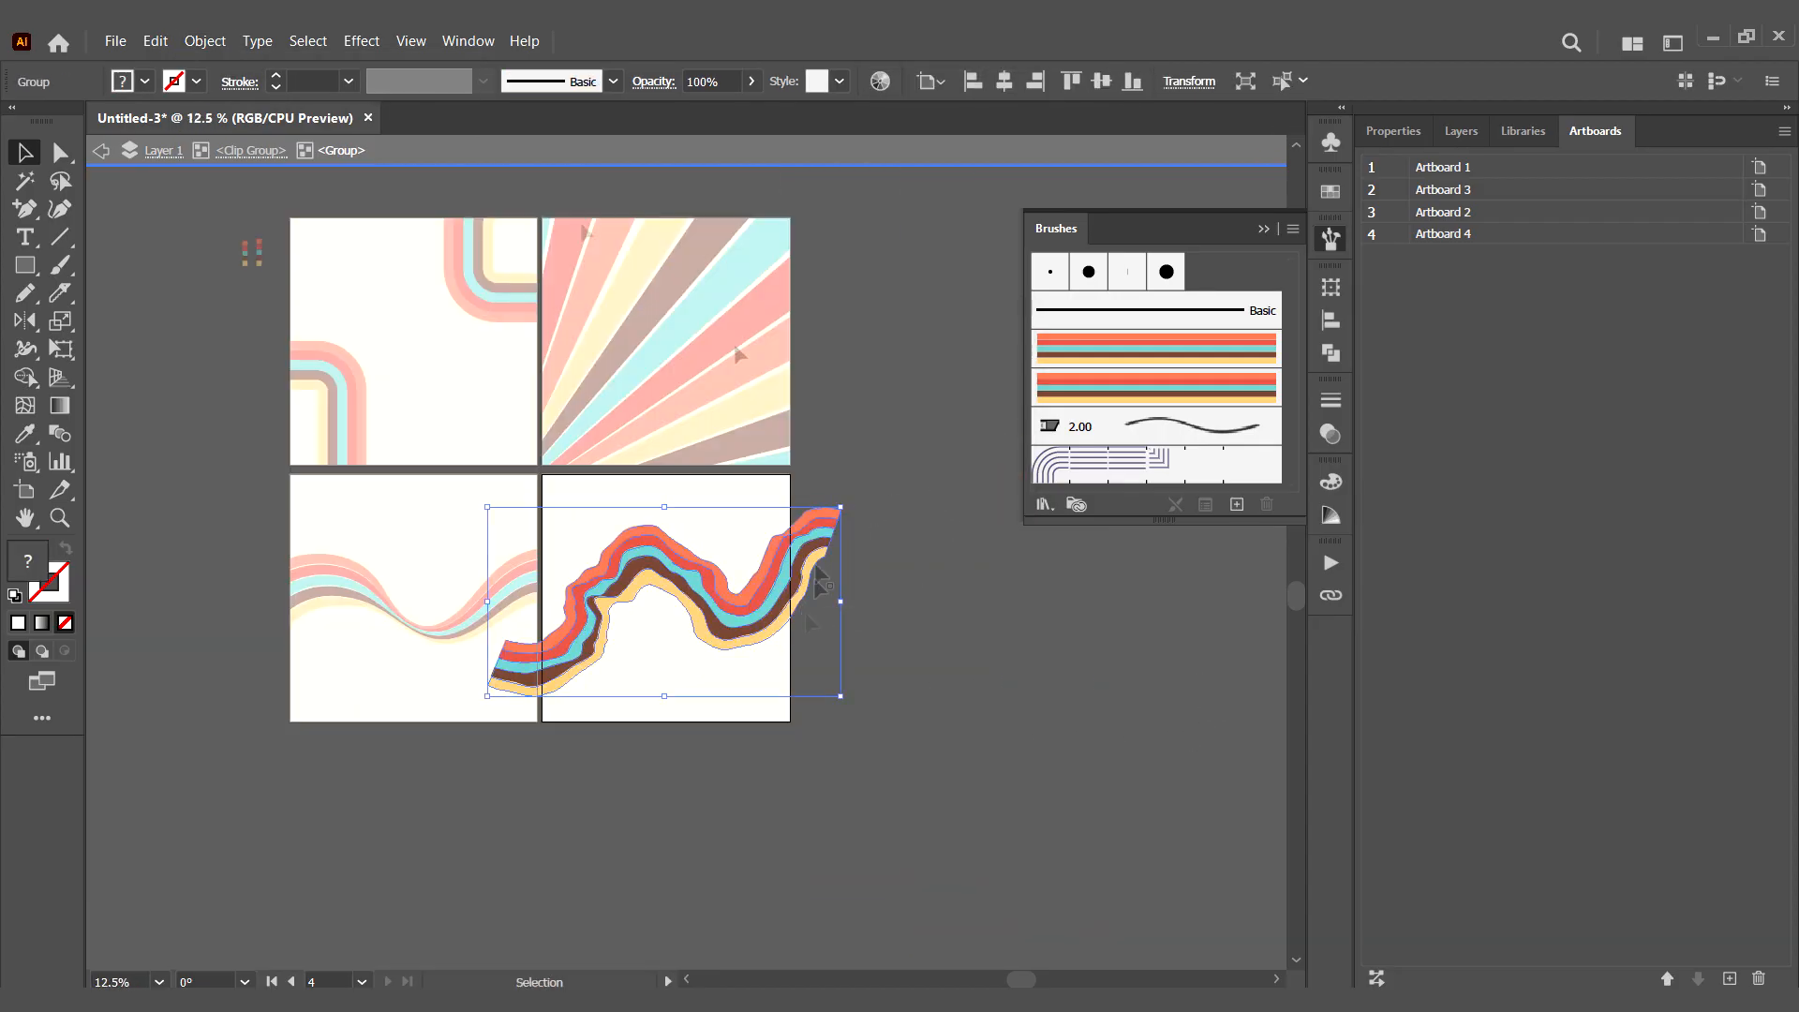
{"action": "left_click", "coordinate": [205, 41]}
{"action": "left_click", "coordinate": [225, 162]}
{"action": "left_click", "coordinate": [935, 678]}
{"action": "double_click", "coordinate": [858, 645]}
- Add a fifth artboard and paste a copy of the clipped distorted wave onto it
{"action": "left_click", "coordinate": [750, 551]}
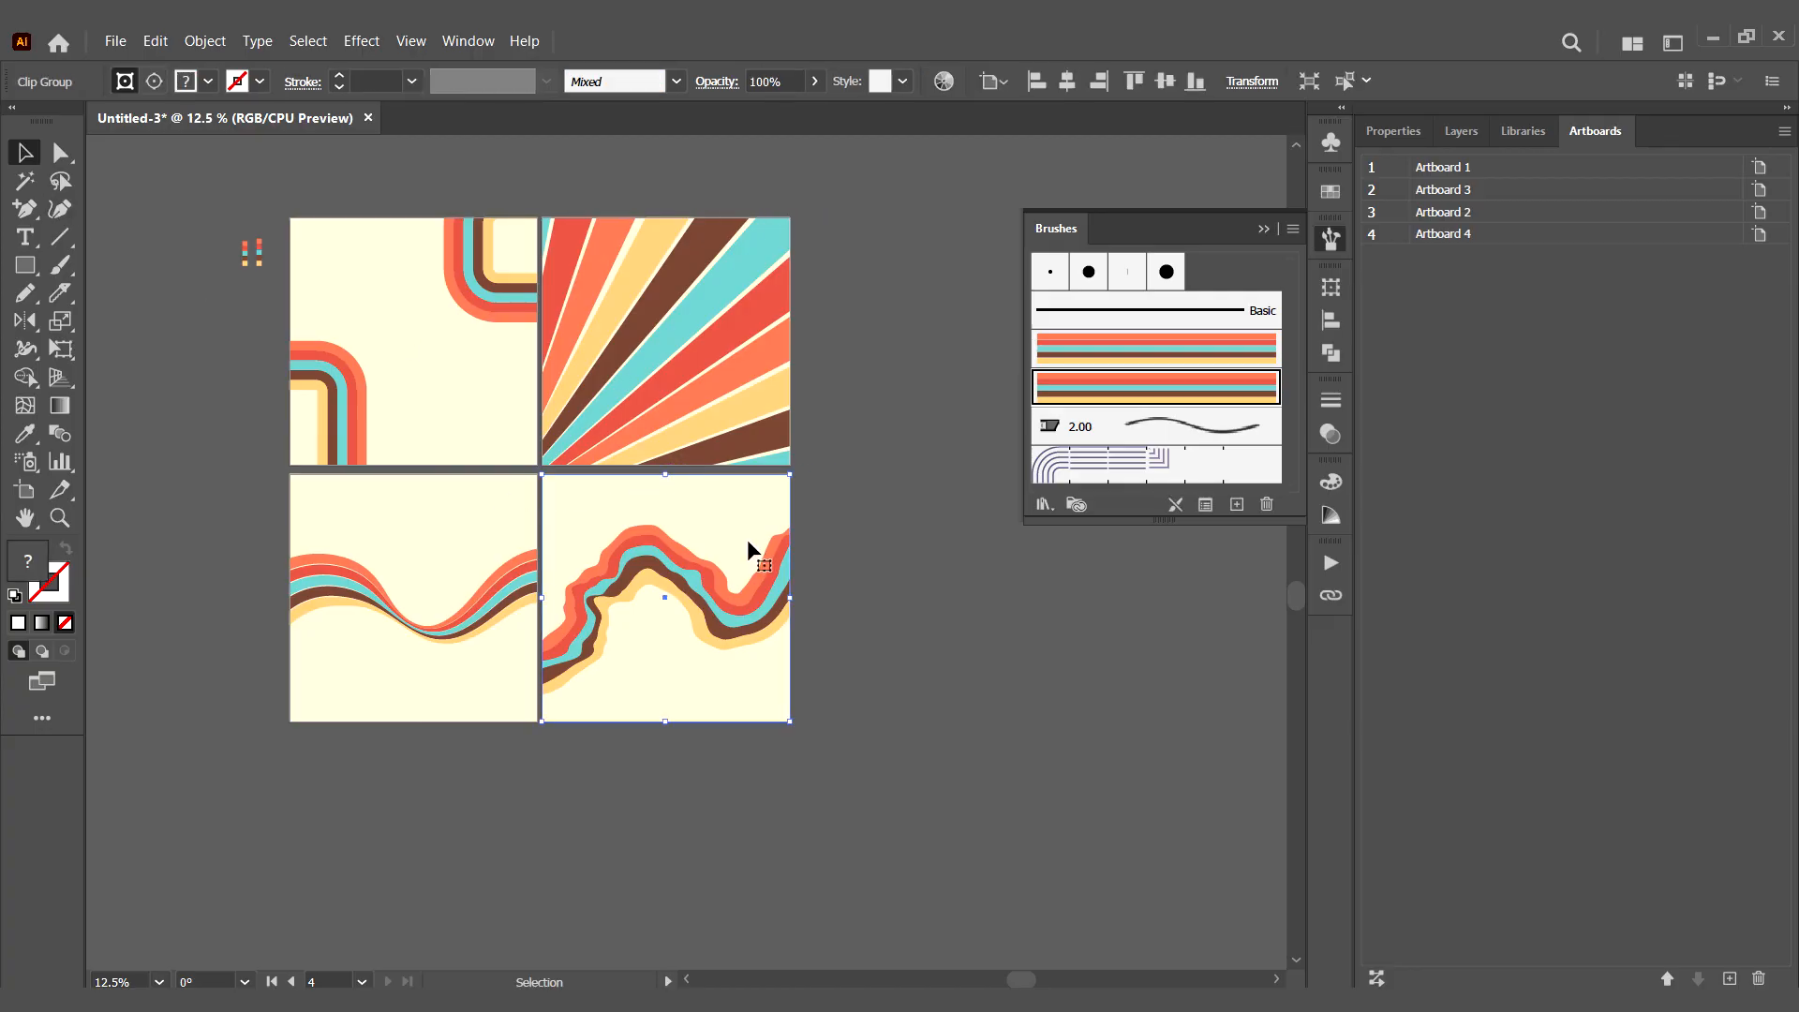
{"action": "left_click", "coordinate": [1730, 979]}
{"action": "left_click", "coordinate": [718, 599]}
{"action": "key", "text": "ctrl+v"}
{"action": "left_click", "coordinate": [876, 553]}
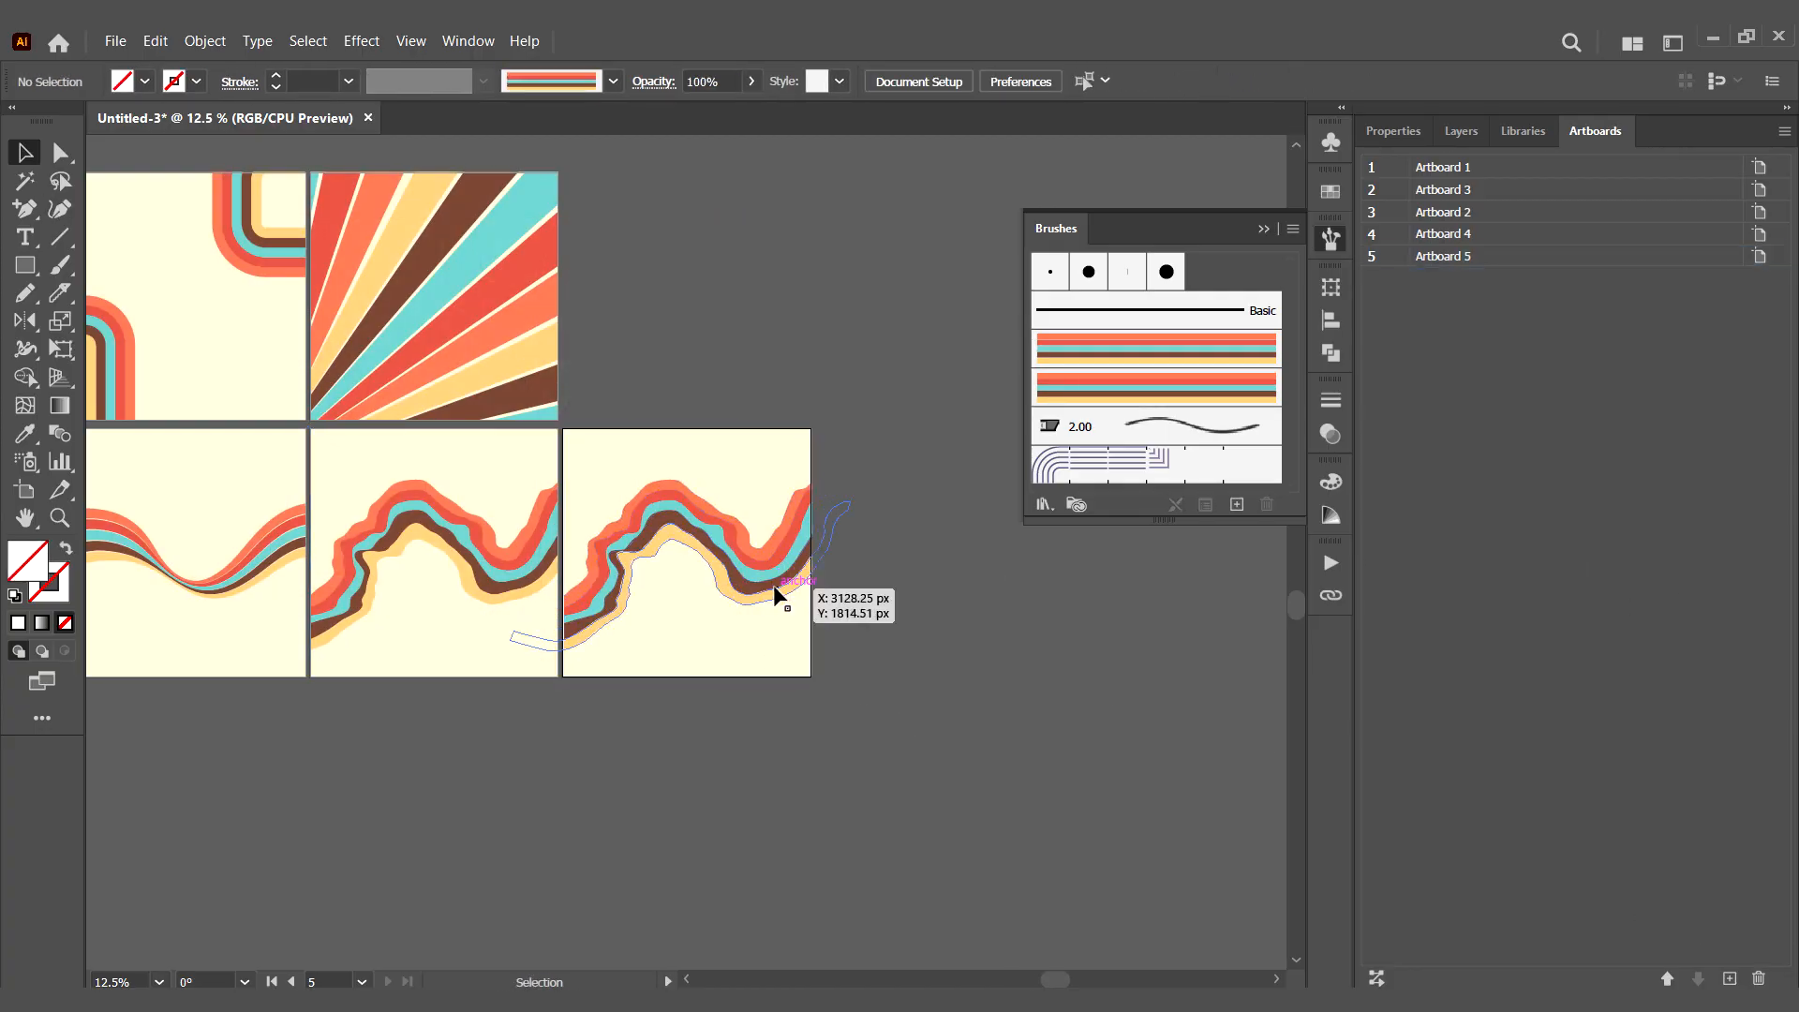
- Fill the brown stripe of the wave on Artboard 5 with the orange swatch (R=241 G=124 B=90)
{"action": "left_click", "coordinate": [777, 596]}
{"action": "key", "text": "a"}
{"action": "left_click", "coordinate": [883, 685]}
{"action": "left_click", "coordinate": [777, 583]}
{"action": "left_click", "coordinate": [1330, 191]}
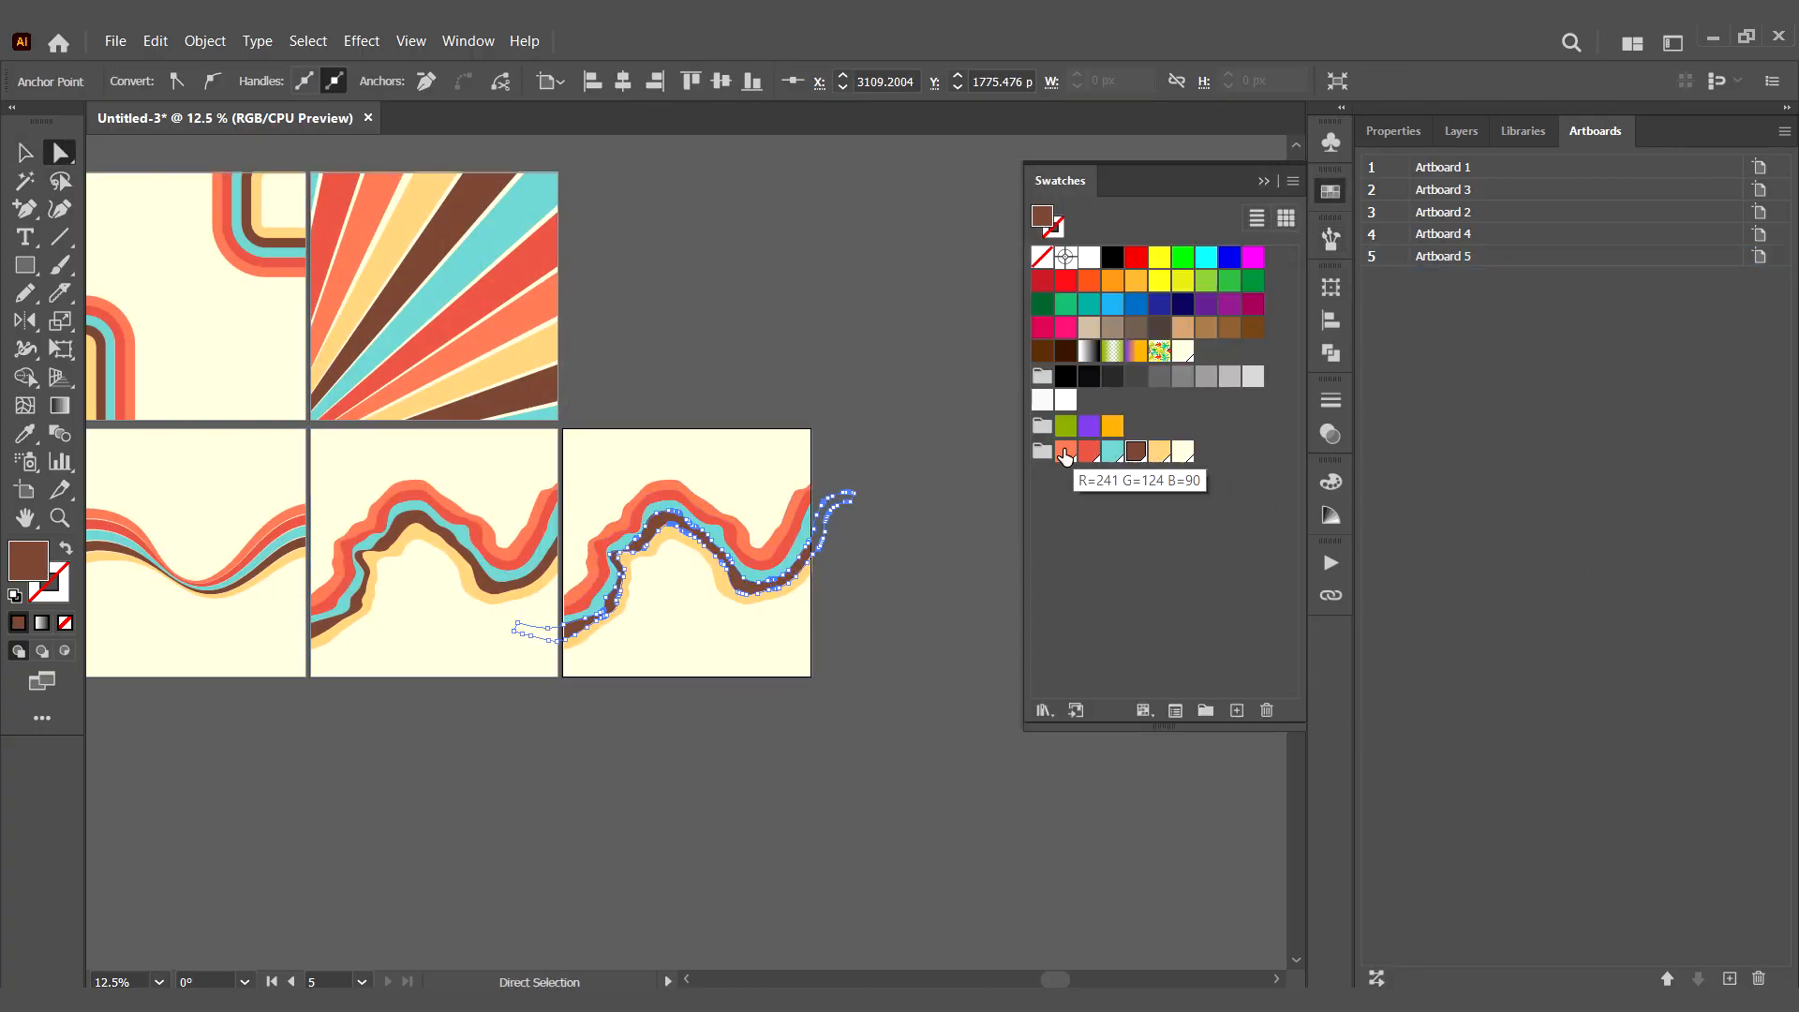
{"action": "left_click", "coordinate": [1065, 452]}
- Recolor the wave's remaining stripes on Artboard 5 so that they alternate between orange and light yellow
{"action": "left_click", "coordinate": [716, 534]}
{"action": "left_click", "coordinate": [1065, 451]}
{"action": "left_click", "coordinate": [1159, 451]}
{"action": "left_click_drag", "start_coordinate": [742, 573], "coordinate": [747, 553]}
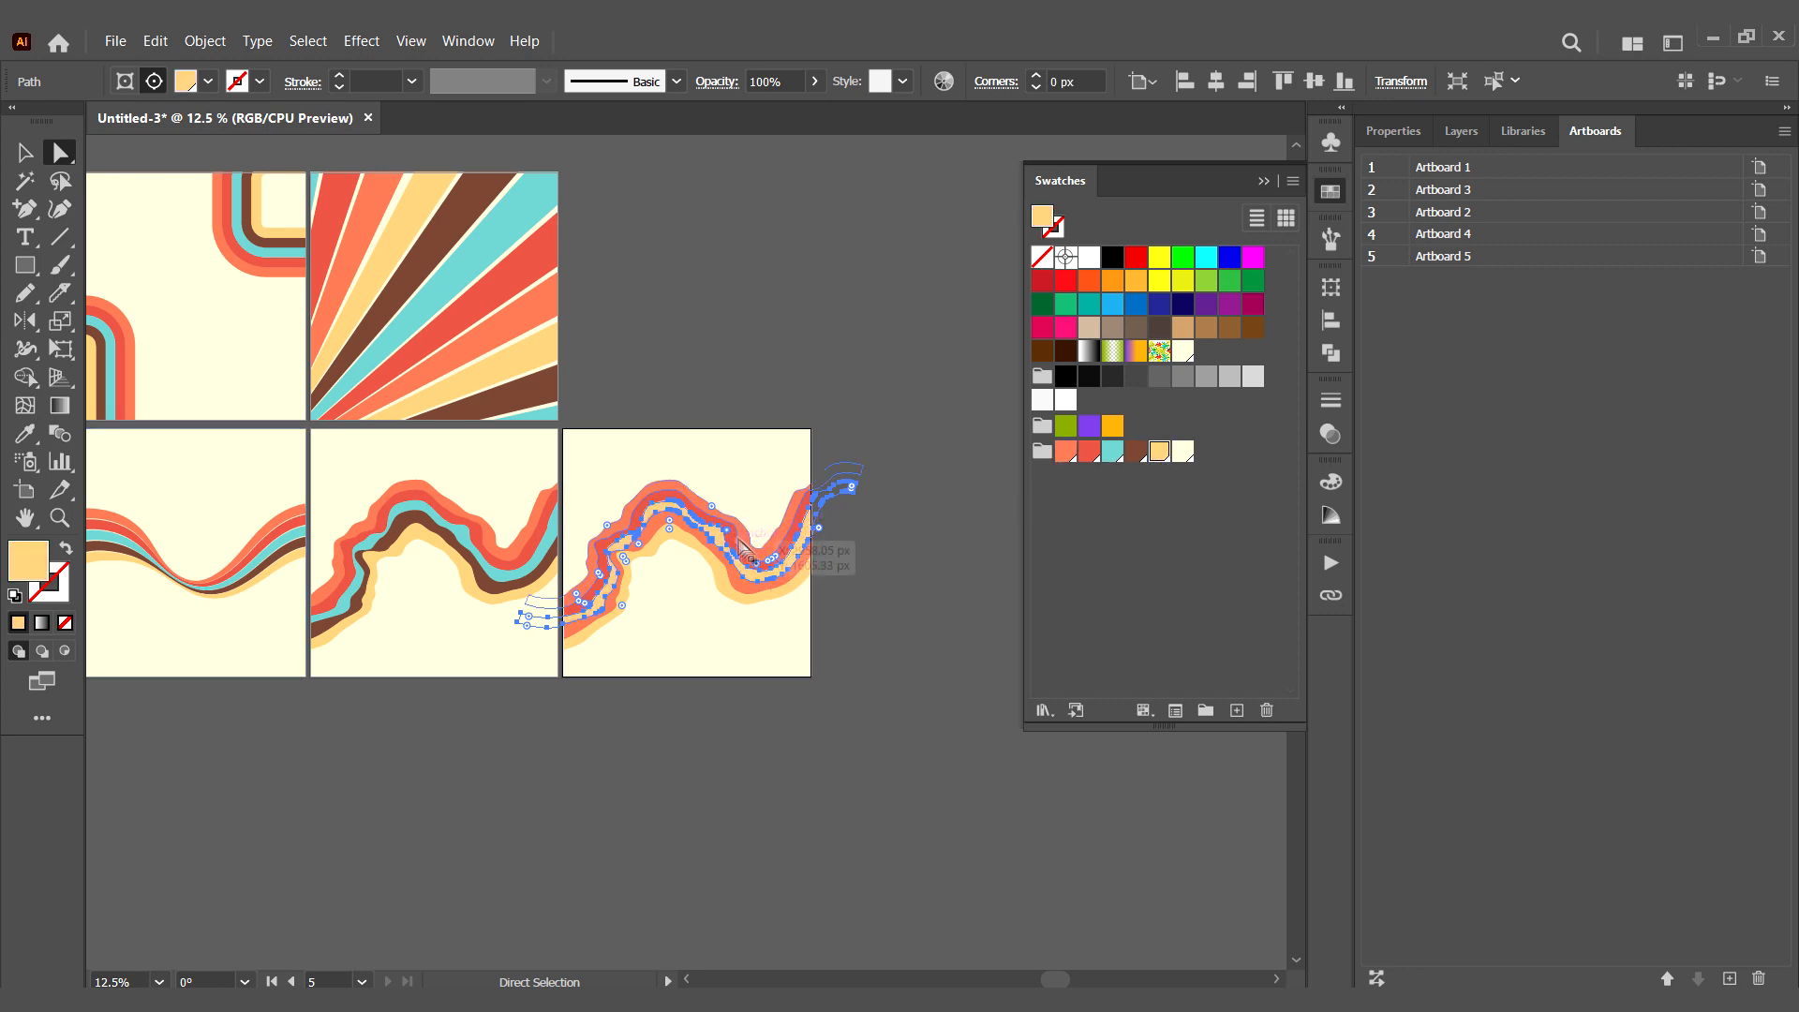
{"action": "left_click", "coordinate": [733, 534]}
{"action": "left_click", "coordinate": [668, 501]}
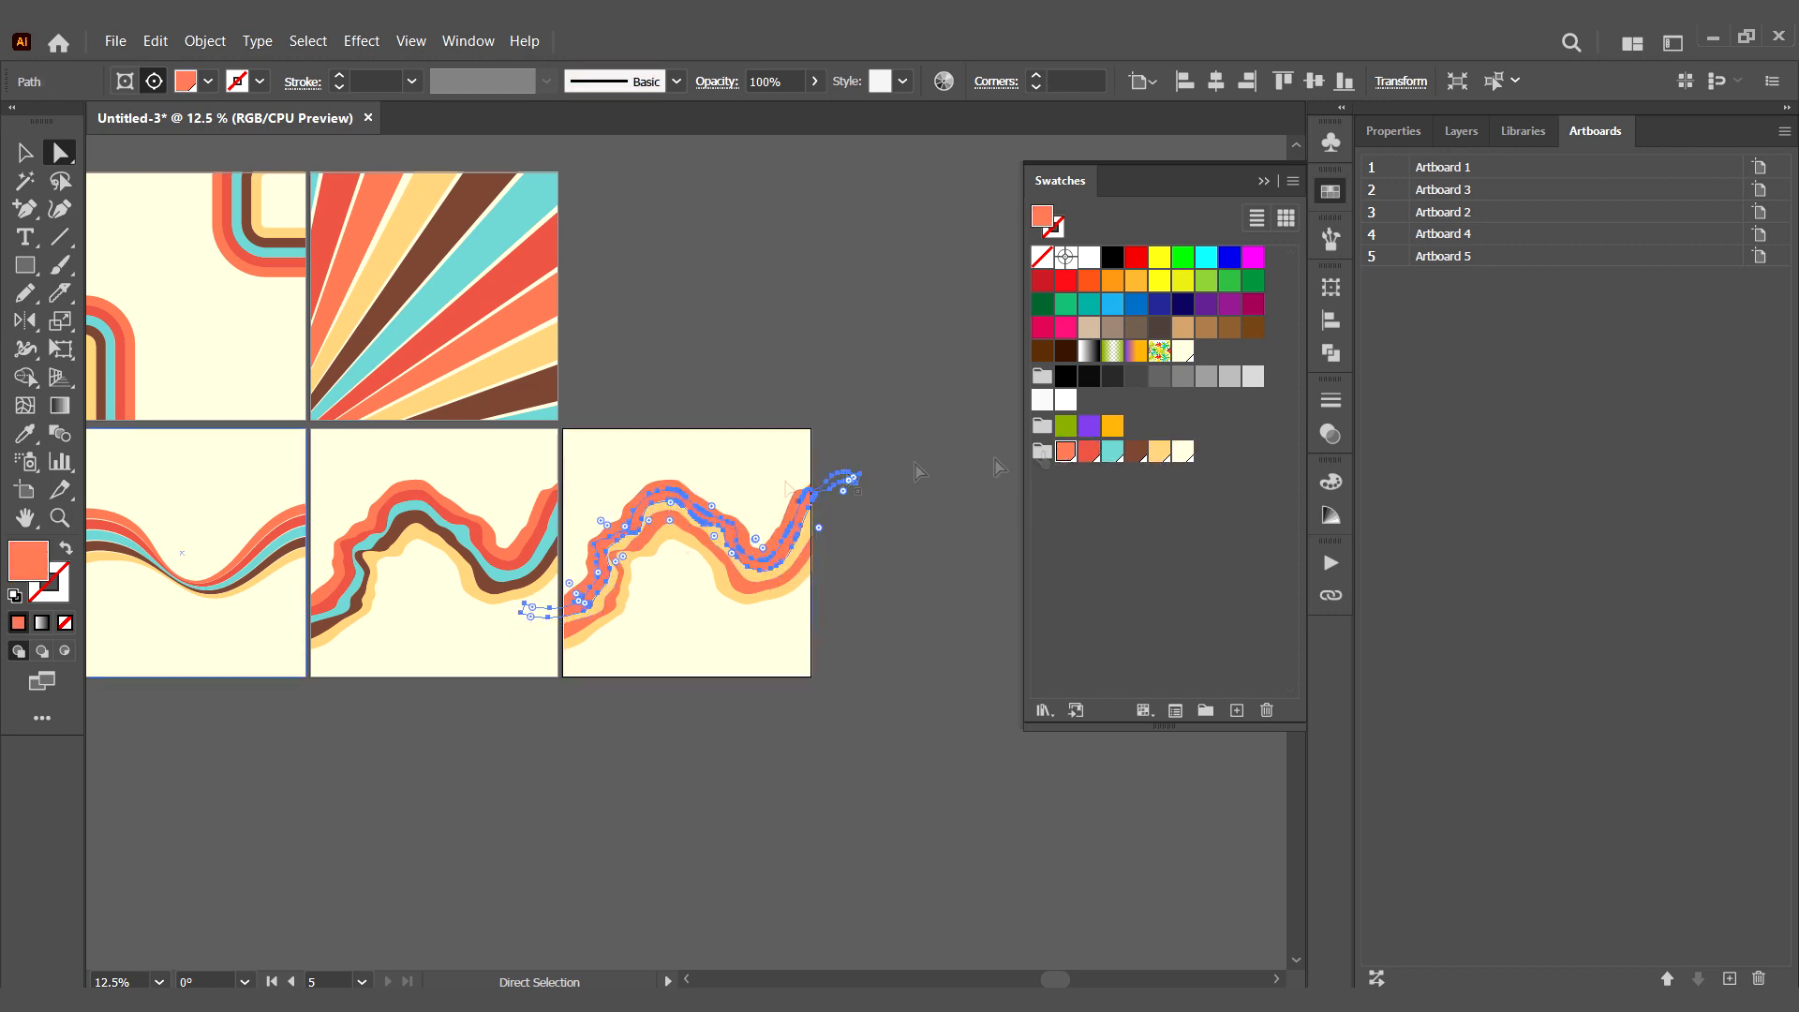
{"action": "left_click", "coordinate": [880, 590]}
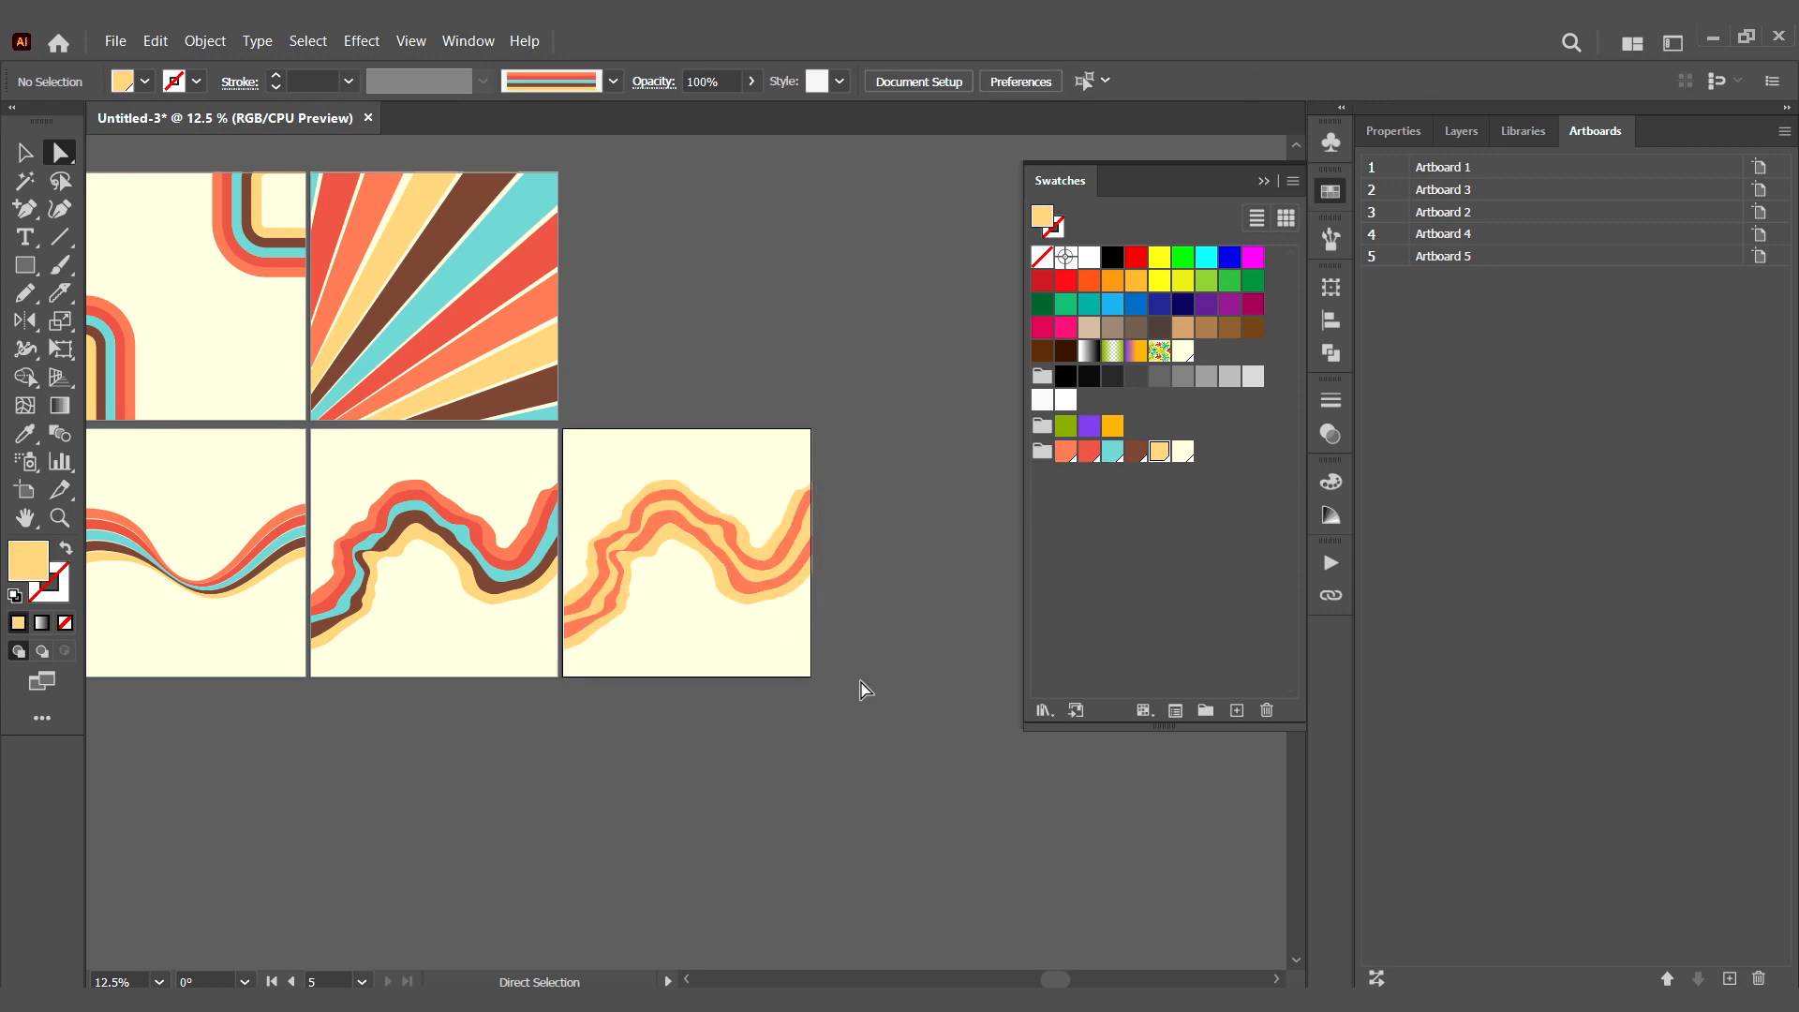
- Isolate the orange-and-yellow wave, duplicate it, rotate the copy to a steeper angle and place it above the original
{"action": "left_click", "coordinate": [25, 153]}
{"action": "double_click", "coordinate": [765, 587]}
{"action": "double_click", "coordinate": [768, 569]}
{"action": "left_click", "coordinate": [768, 570]}
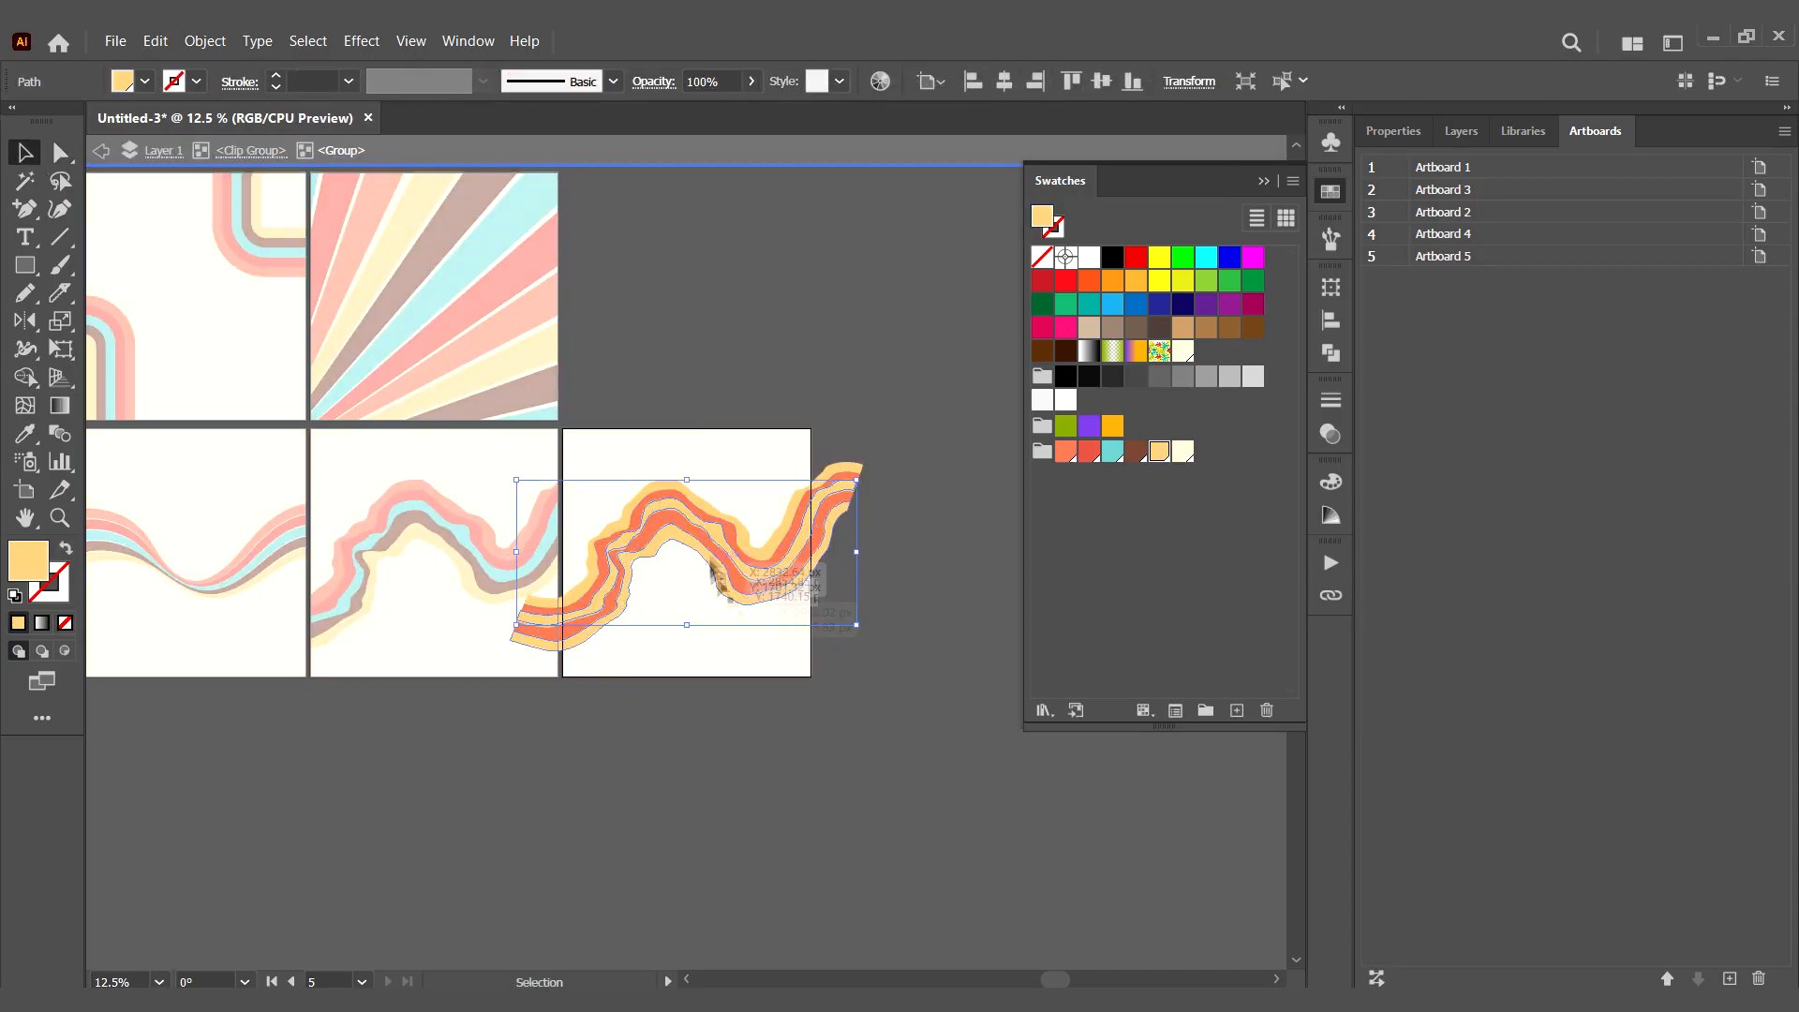
{"action": "left_click_drag", "start_coordinate": [738, 557], "coordinate": [759, 654]}
{"action": "key", "text": "Delete"}
{"action": "left_click", "coordinate": [812, 528]}
{"action": "left_click_drag", "start_coordinate": [767, 581], "coordinate": [770, 700]}
{"action": "left_click_drag", "start_coordinate": [871, 785], "coordinate": [905, 729]}
{"action": "left_click_drag", "start_coordinate": [752, 683], "coordinate": [746, 397]}
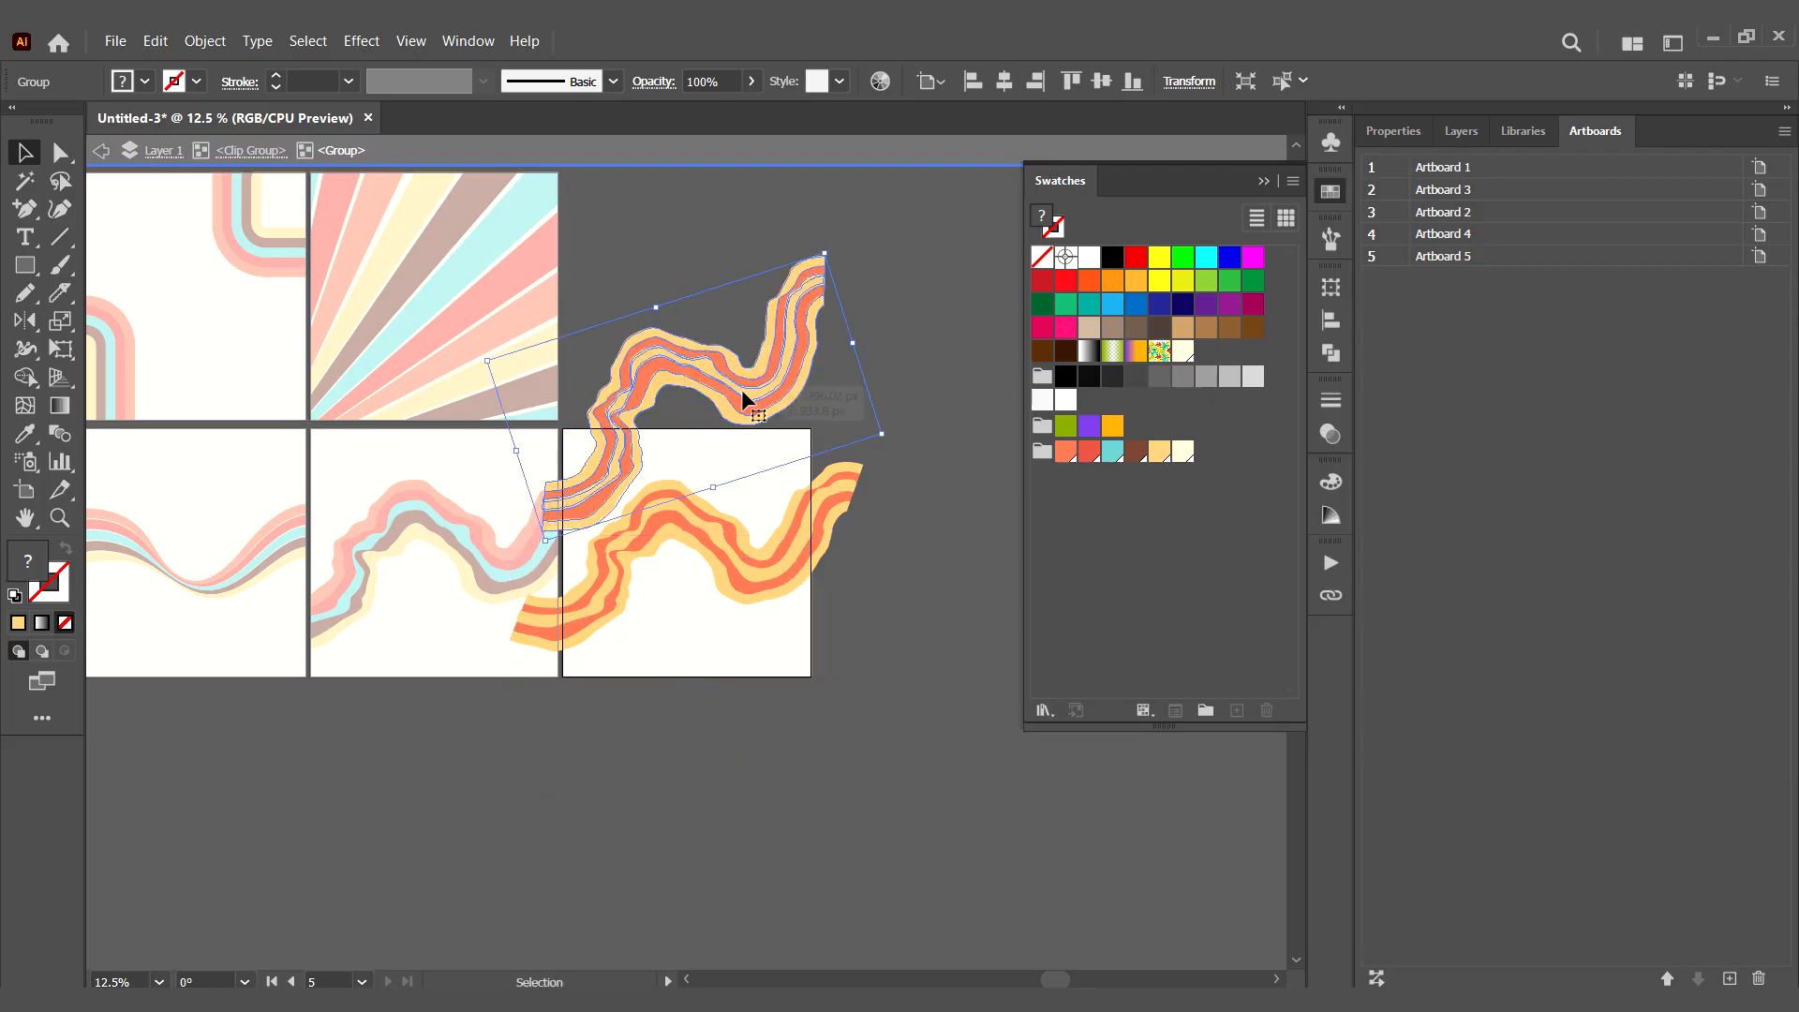
- Create a reflected copy of the rotated wave across the horizontal axis
{"action": "left_click", "coordinate": [787, 411]}
{"action": "right_click", "coordinate": [843, 192]}
{"action": "mouse_move", "coordinate": [891, 534]}
{"action": "left_click", "coordinate": [1134, 611]}
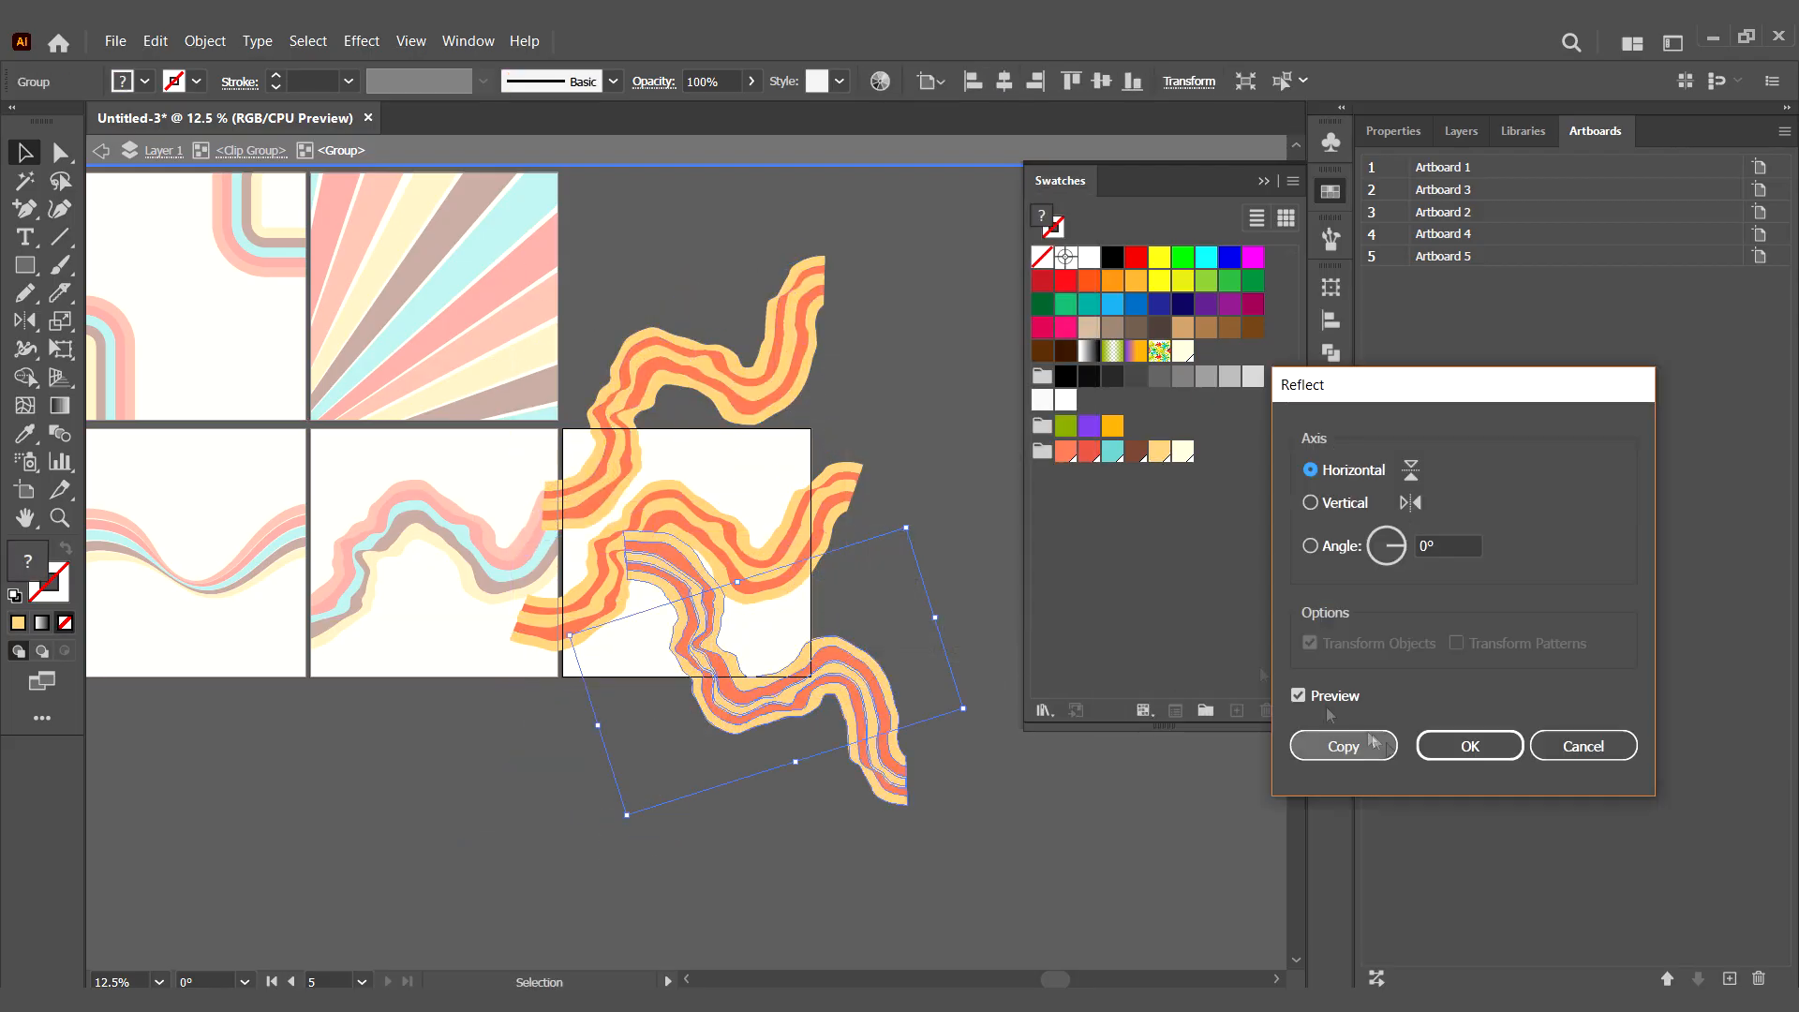
{"action": "left_click", "coordinate": [1335, 744]}
- Rotate the reflected wave, place it across the bottom of Artboard 5 and leave the isolation
{"action": "left_click", "coordinate": [689, 836]}
{"action": "left_click", "coordinate": [741, 686]}
{"action": "left_click_drag", "start_coordinate": [564, 706], "coordinate": [648, 835]}
{"action": "left_click_drag", "start_coordinate": [826, 632], "coordinate": [677, 638]}
{"action": "left_click", "coordinate": [864, 647]}
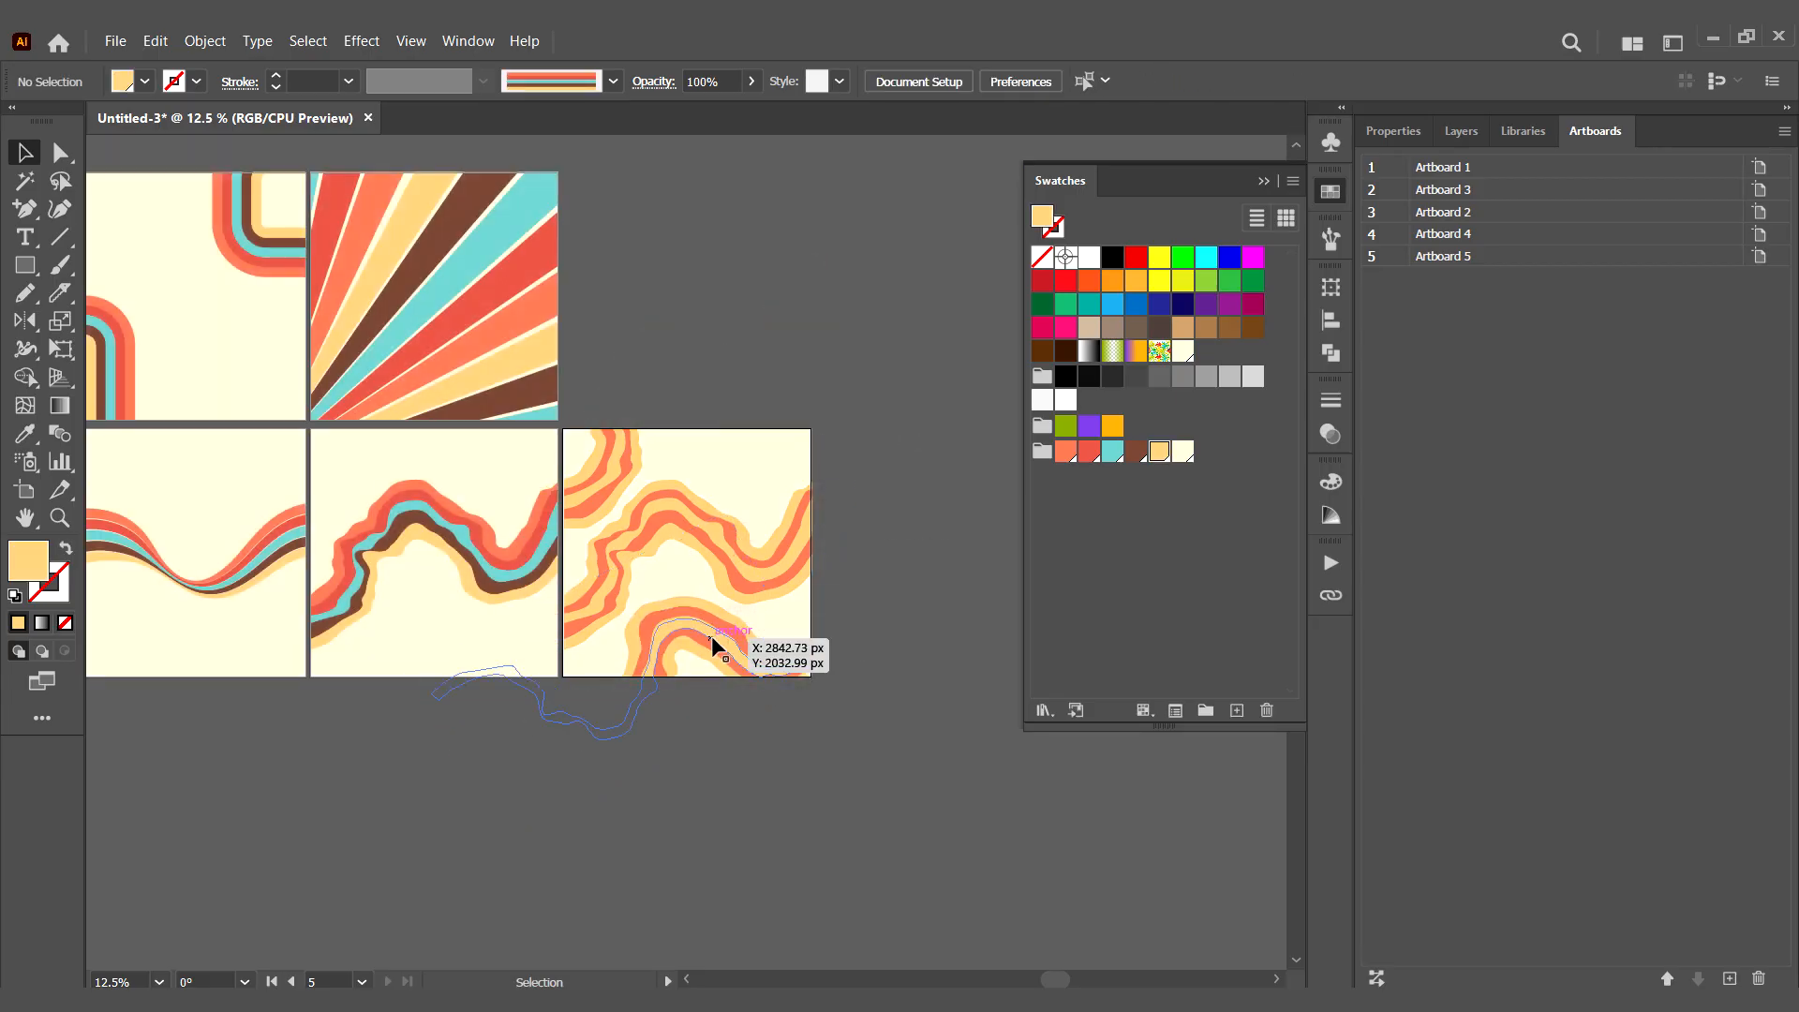
- Duplicate the bottom wave and place the copy across the upper-right part of Artboard 5
{"action": "left_click", "coordinate": [697, 643]}
{"action": "left_click_drag", "start_coordinate": [717, 643], "coordinate": [859, 386]}
{"action": "left_click", "coordinate": [875, 627]}
- Send the new upper-right wave copy backward and bring the steep upper wave to the front
{"action": "right_click", "coordinate": [769, 439]}
{"action": "mouse_move", "coordinate": [962, 806]}
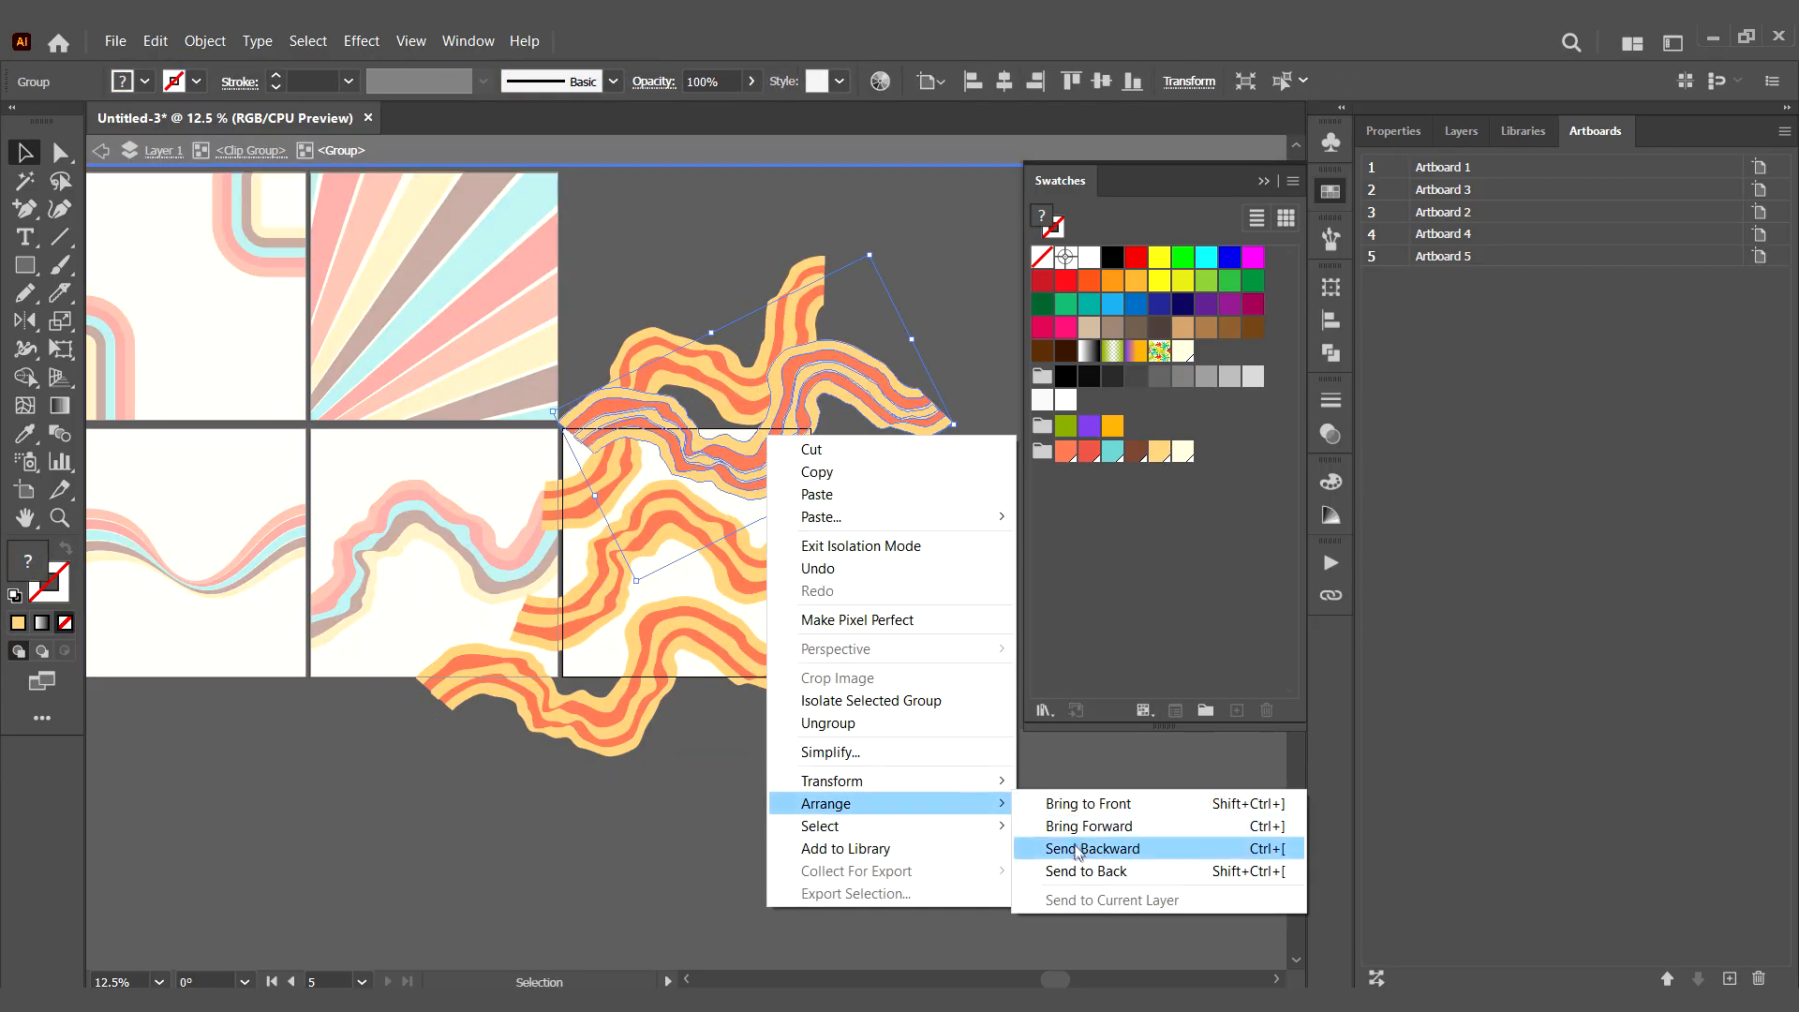
{"action": "left_click", "coordinate": [1077, 851]}
{"action": "right_click", "coordinate": [683, 361]}
{"action": "mouse_move", "coordinate": [894, 732]}
{"action": "left_click", "coordinate": [993, 732]}
{"action": "left_click", "coordinate": [918, 591]}
- Rotate the upper-right wave copy slightly clockwise and leave the isolation
{"action": "left_click", "coordinate": [744, 463]}
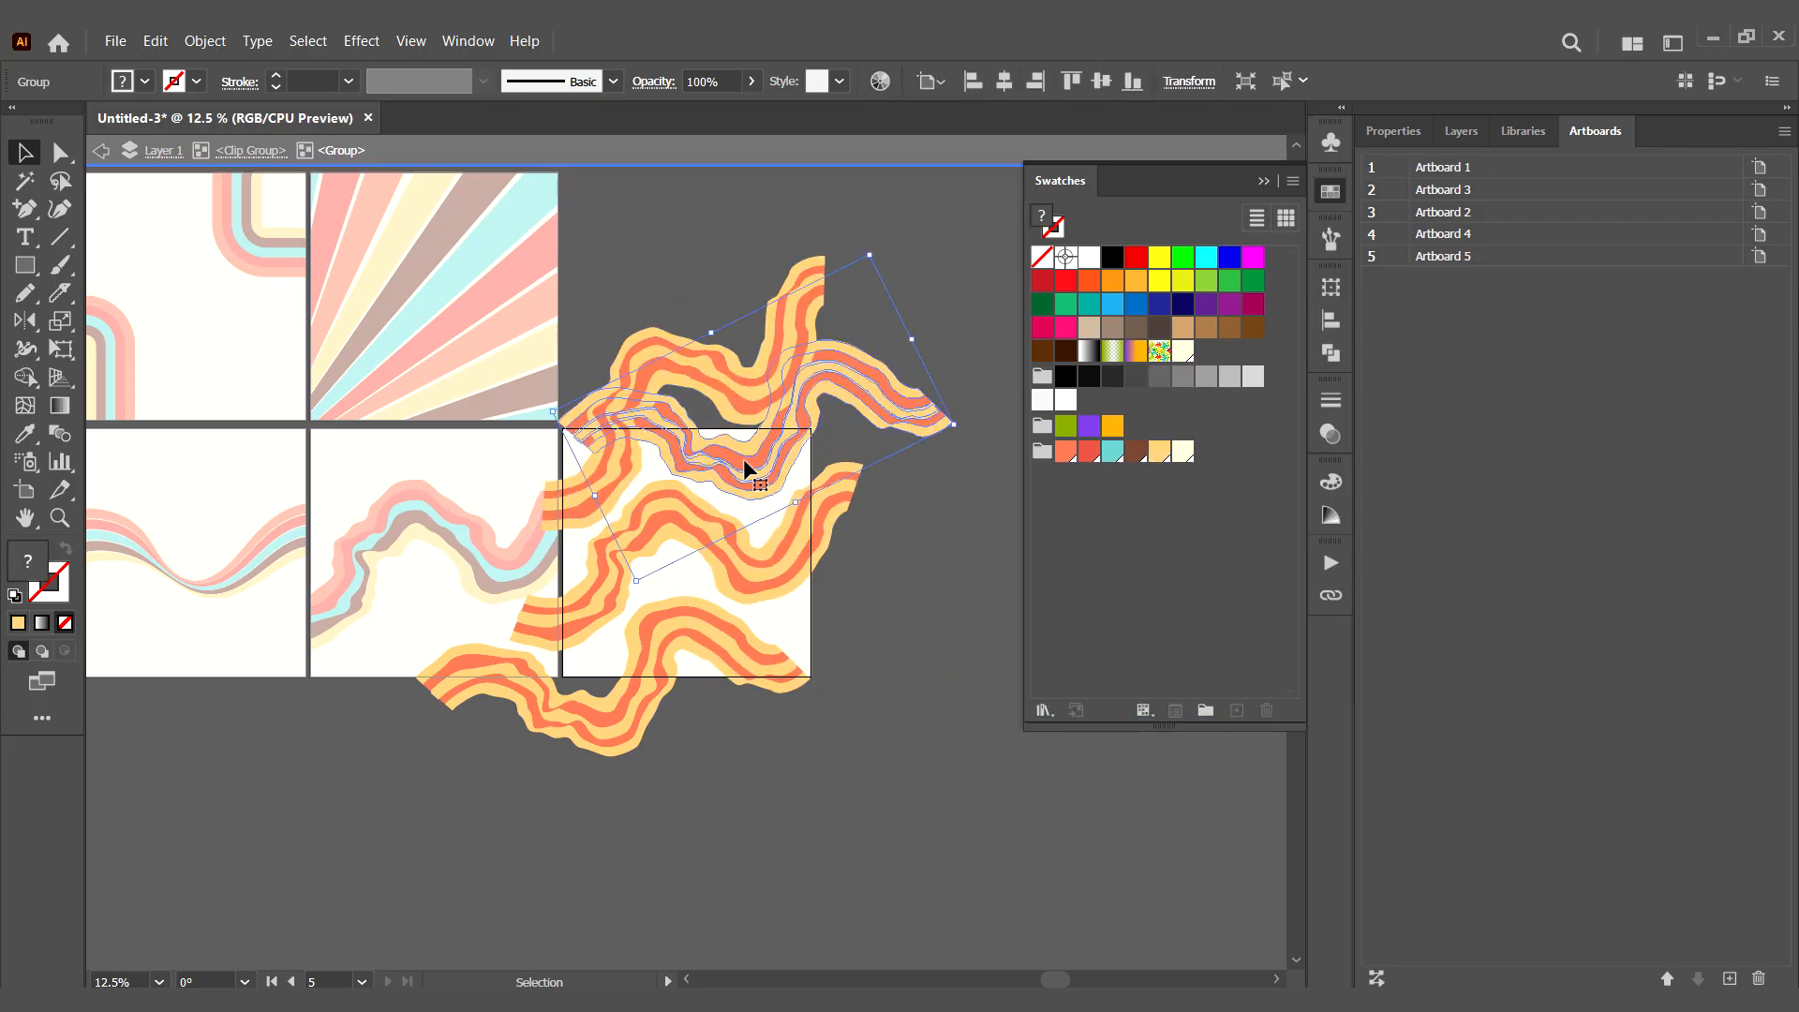
{"action": "left_click_drag", "start_coordinate": [975, 438], "coordinate": [978, 478]}
{"action": "left_click", "coordinate": [928, 641]}
{"action": "double_click", "coordinate": [927, 665]}
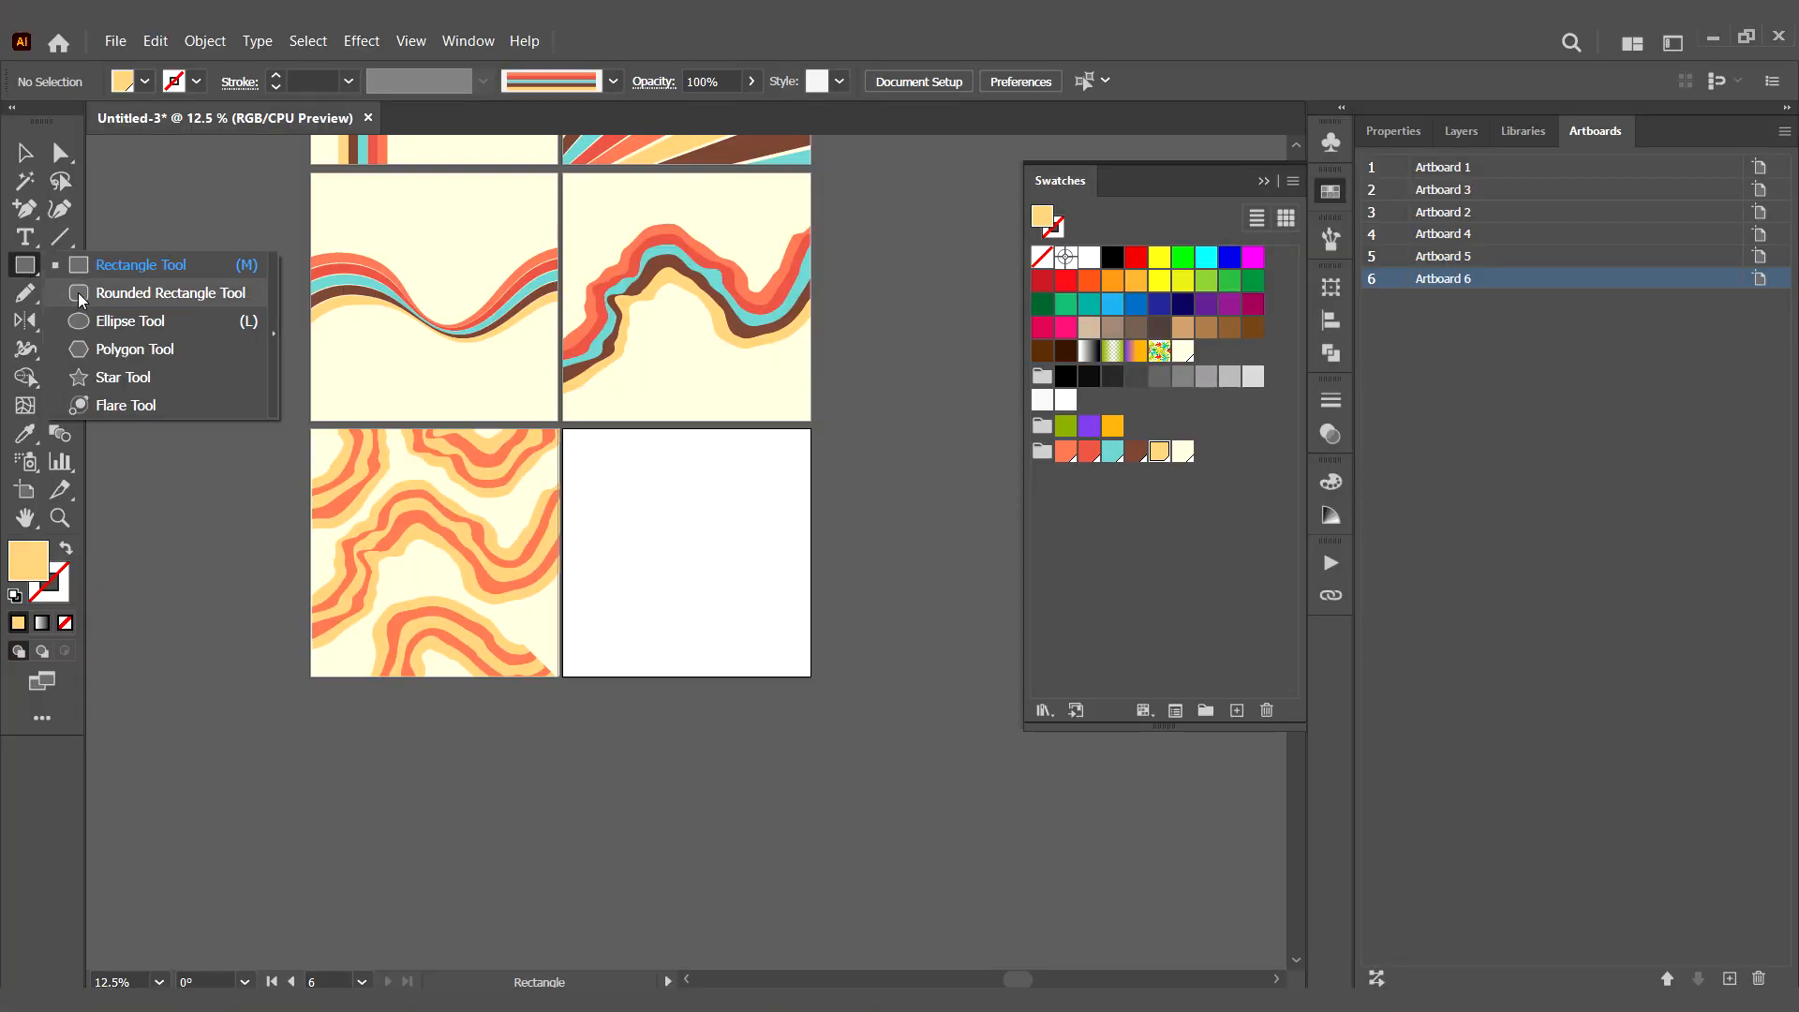
- Draw a yellow circle right of centre on Artboard 6 and apply the second striped Art Brush to its outline
{"action": "left_click", "coordinate": [84, 326]}
{"action": "left_click_drag", "start_coordinate": [682, 525], "coordinate": [746, 588]}
{"action": "left_click", "coordinate": [1332, 236]}
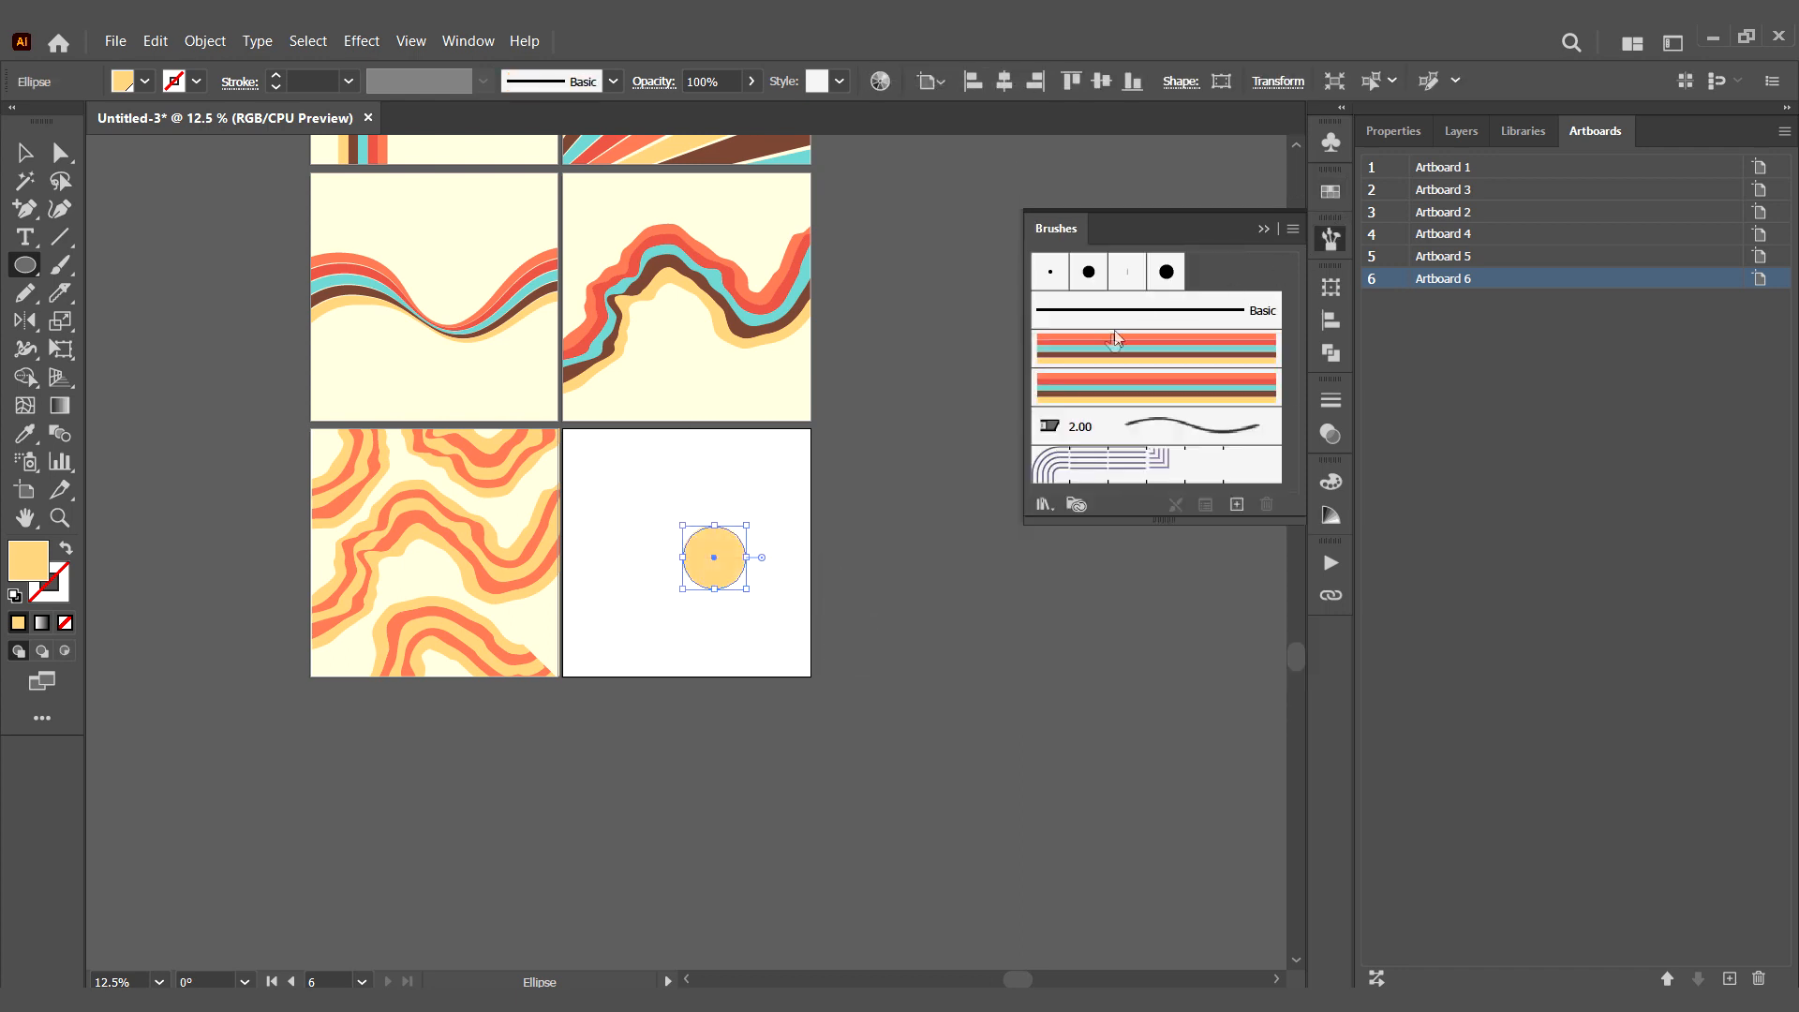
{"action": "left_click", "coordinate": [1110, 351]}
{"action": "left_click", "coordinate": [1123, 392]}
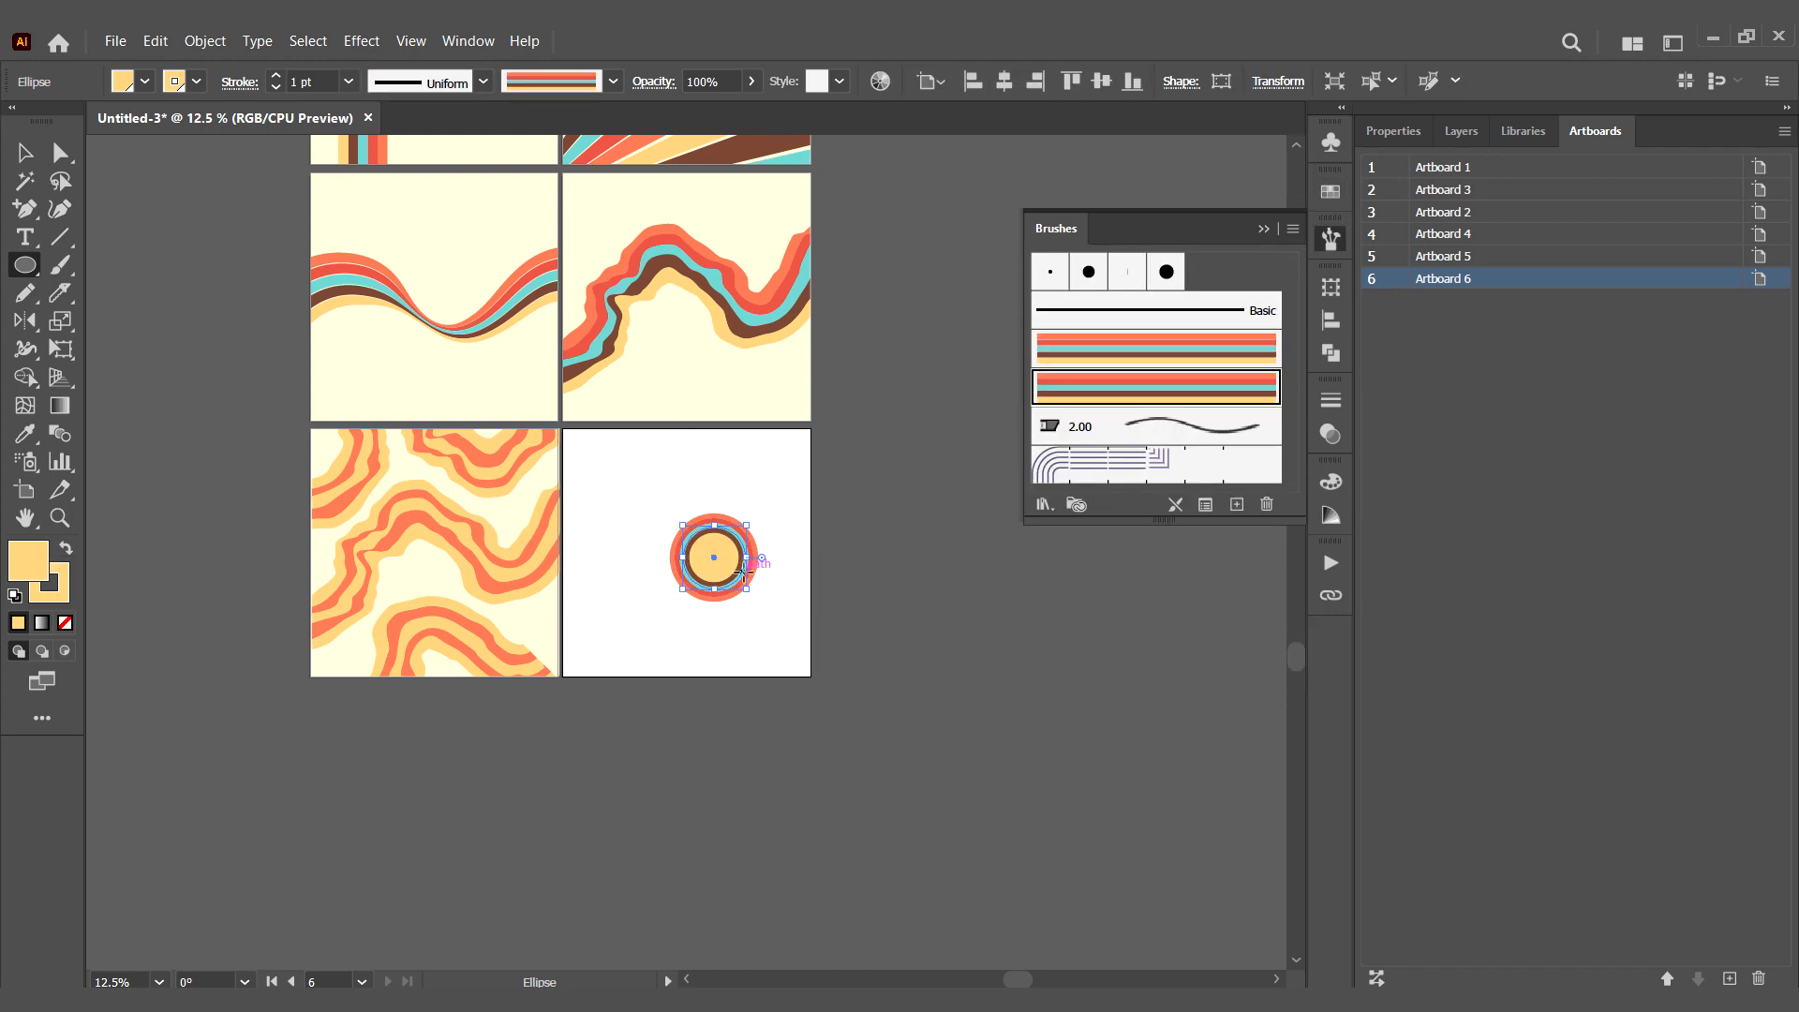
- Set the striped circle's stroke weight to 2 pt
{"action": "left_click", "coordinate": [348, 81]}
{"action": "left_click", "coordinate": [366, 231]}
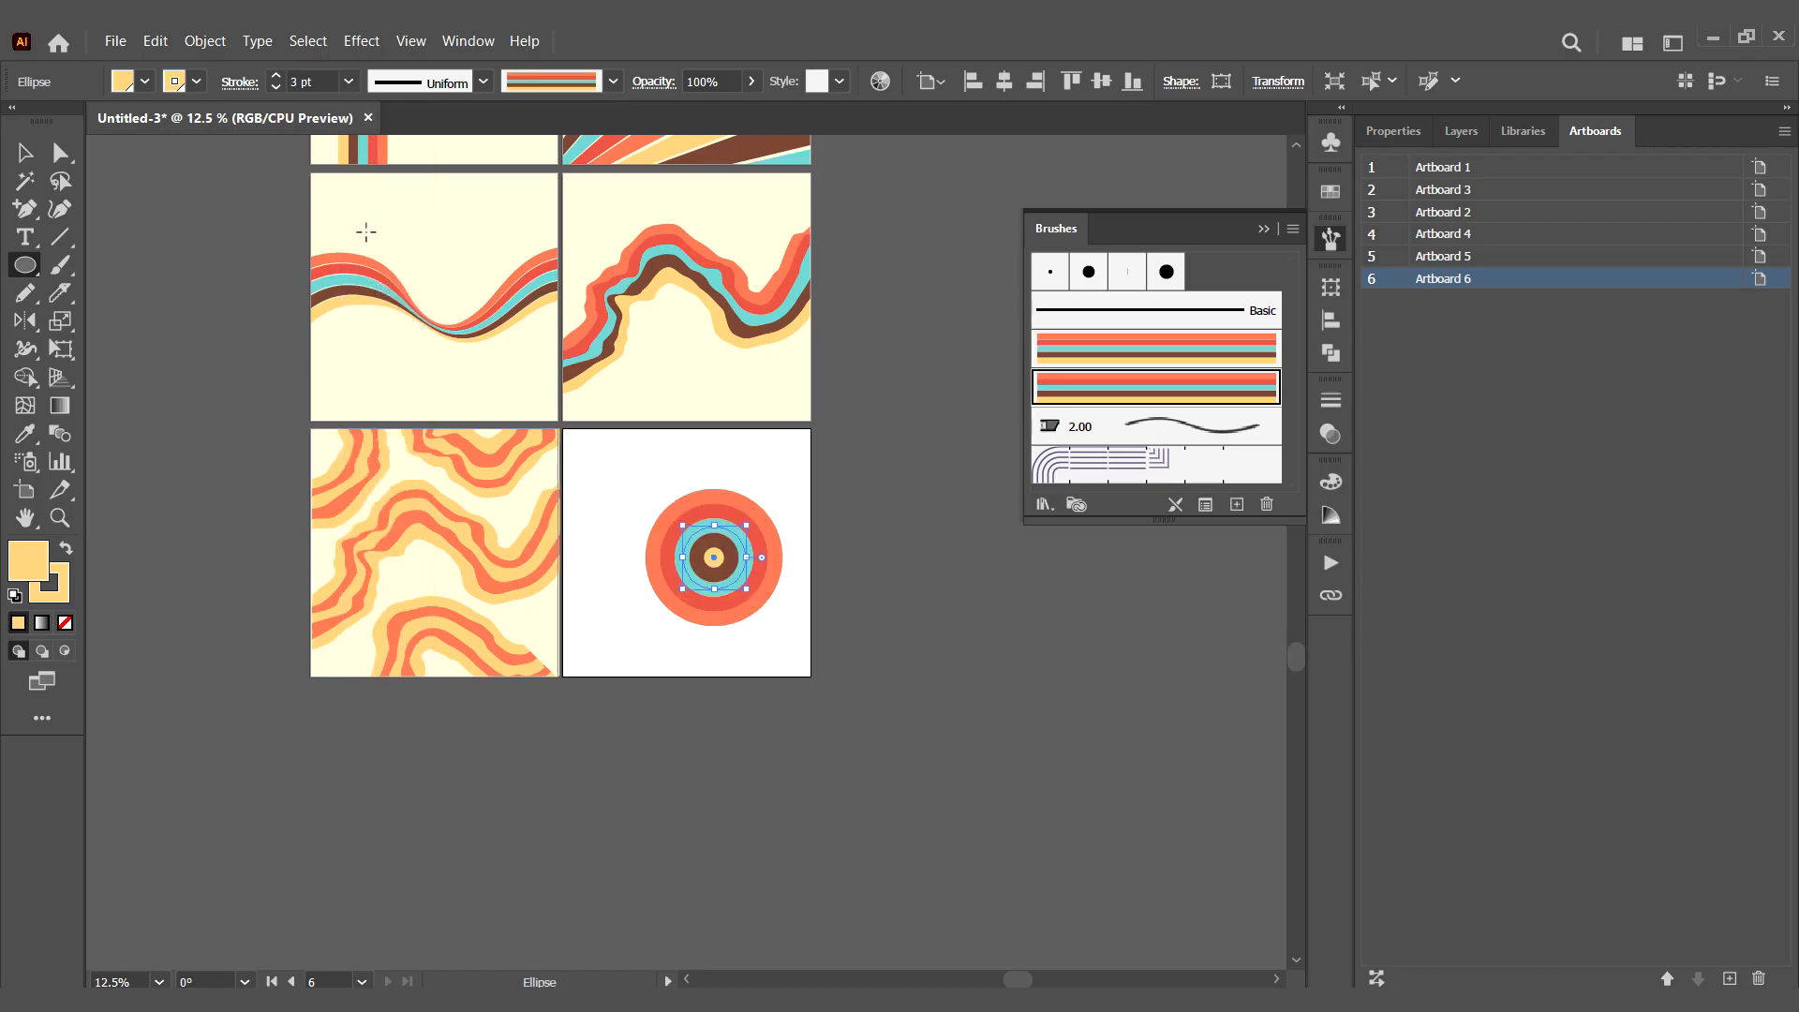
{"action": "left_click", "coordinate": [351, 82]}
{"action": "left_click", "coordinate": [366, 210]}
- Duplicate the striped circle five times around Artboard 6, scaling copies to different sizes and letting some overlap the artboard edges
{"action": "key", "text": "v"}
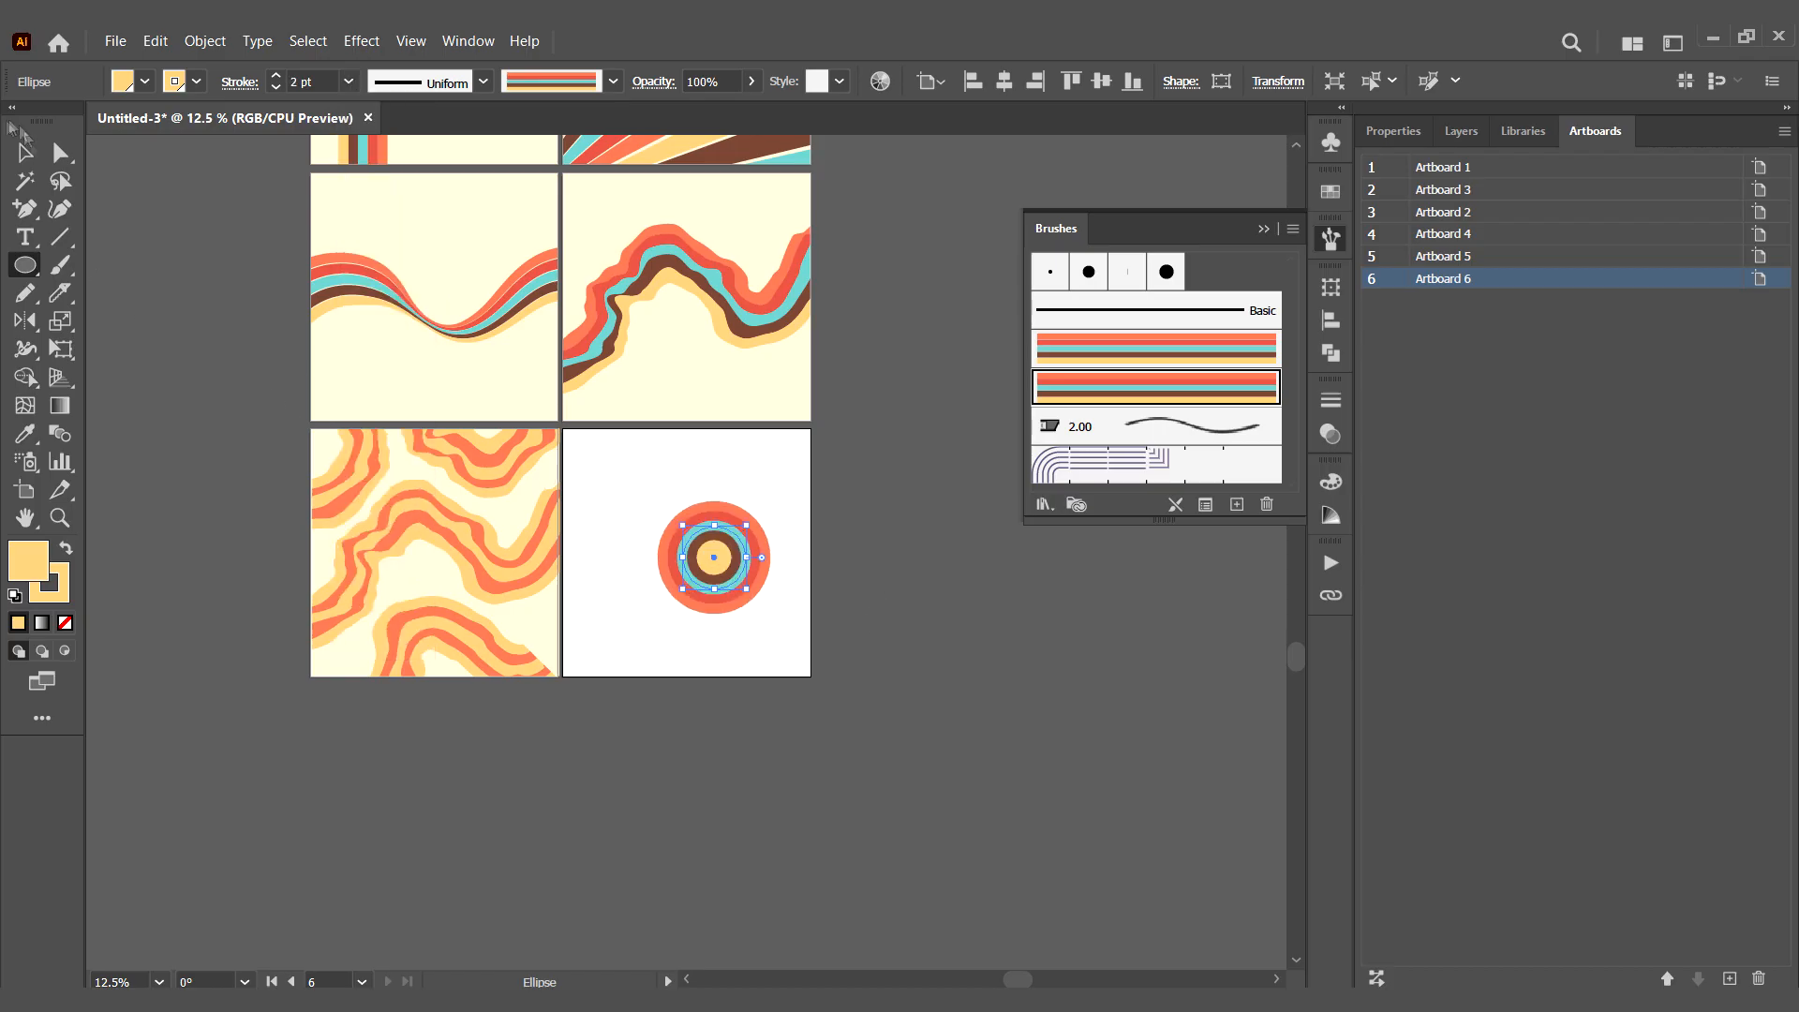
{"action": "mouse_move", "coordinate": [727, 569]}
{"action": "left_mouse_down"}
{"action": "mouse_move", "coordinate": [659, 537]}
{"action": "mouse_move", "coordinate": [655, 509]}
{"action": "mouse_move", "coordinate": [624, 643]}
{"action": "mouse_move", "coordinate": [780, 662]}
{"action": "left_mouse_up"}
{"action": "left_click_drag", "start_coordinate": [779, 656], "coordinate": [785, 463]}
{"action": "left_click_drag", "start_coordinate": [787, 464], "coordinate": [823, 416]}
{"action": "left_click", "coordinate": [794, 474]}
{"action": "left_click", "coordinate": [779, 660]}
{"action": "left_click_drag", "start_coordinate": [749, 629], "coordinate": [753, 633]}
{"action": "left_click", "coordinate": [890, 620]}
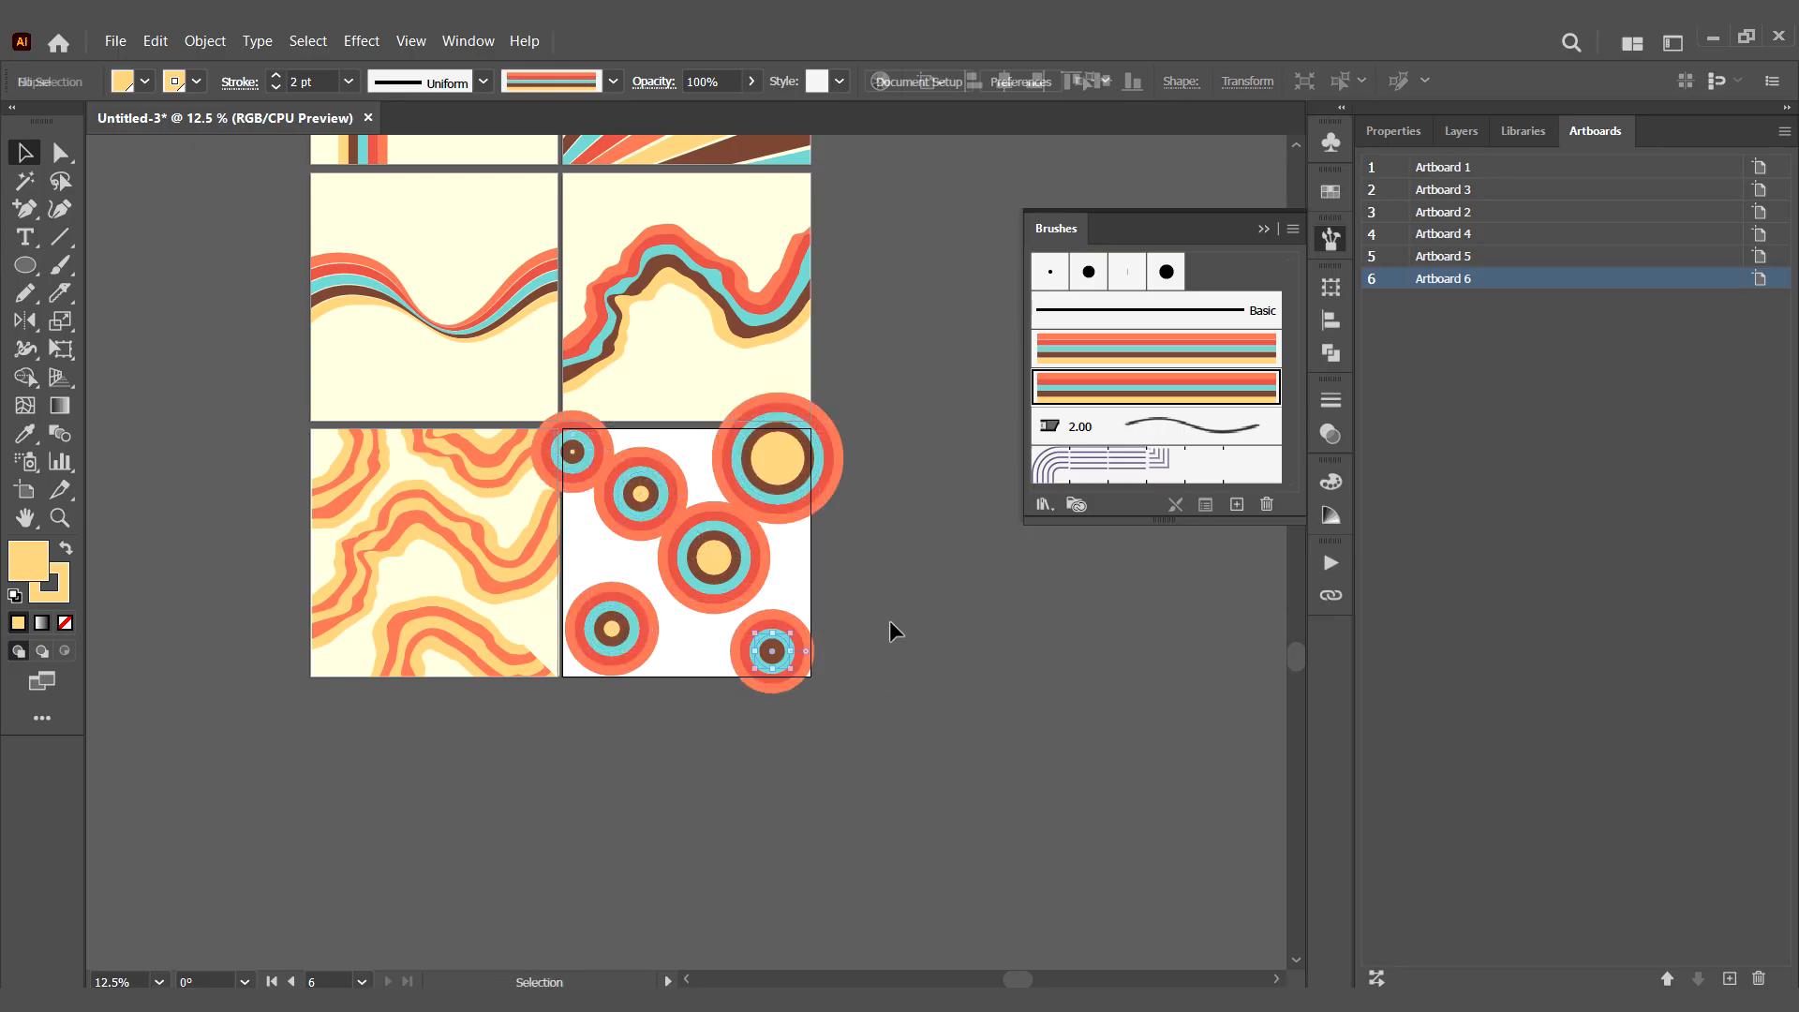
- Copy the cream square from the smooth-wave artboard and paste it aligned over Artboard 6
{"action": "left_click", "coordinate": [483, 386]}
{"action": "key", "text": "ctrl+c"}
{"action": "left_click", "coordinate": [670, 659]}
{"action": "key", "text": "ctrl+v"}
{"action": "left_click_drag", "start_coordinate": [921, 446], "coordinate": [656, 534]}
- Clip the circles on Artboard 6 to the cream square and arrange a cream background behind them
{"action": "right_click", "coordinate": [611, 548]}
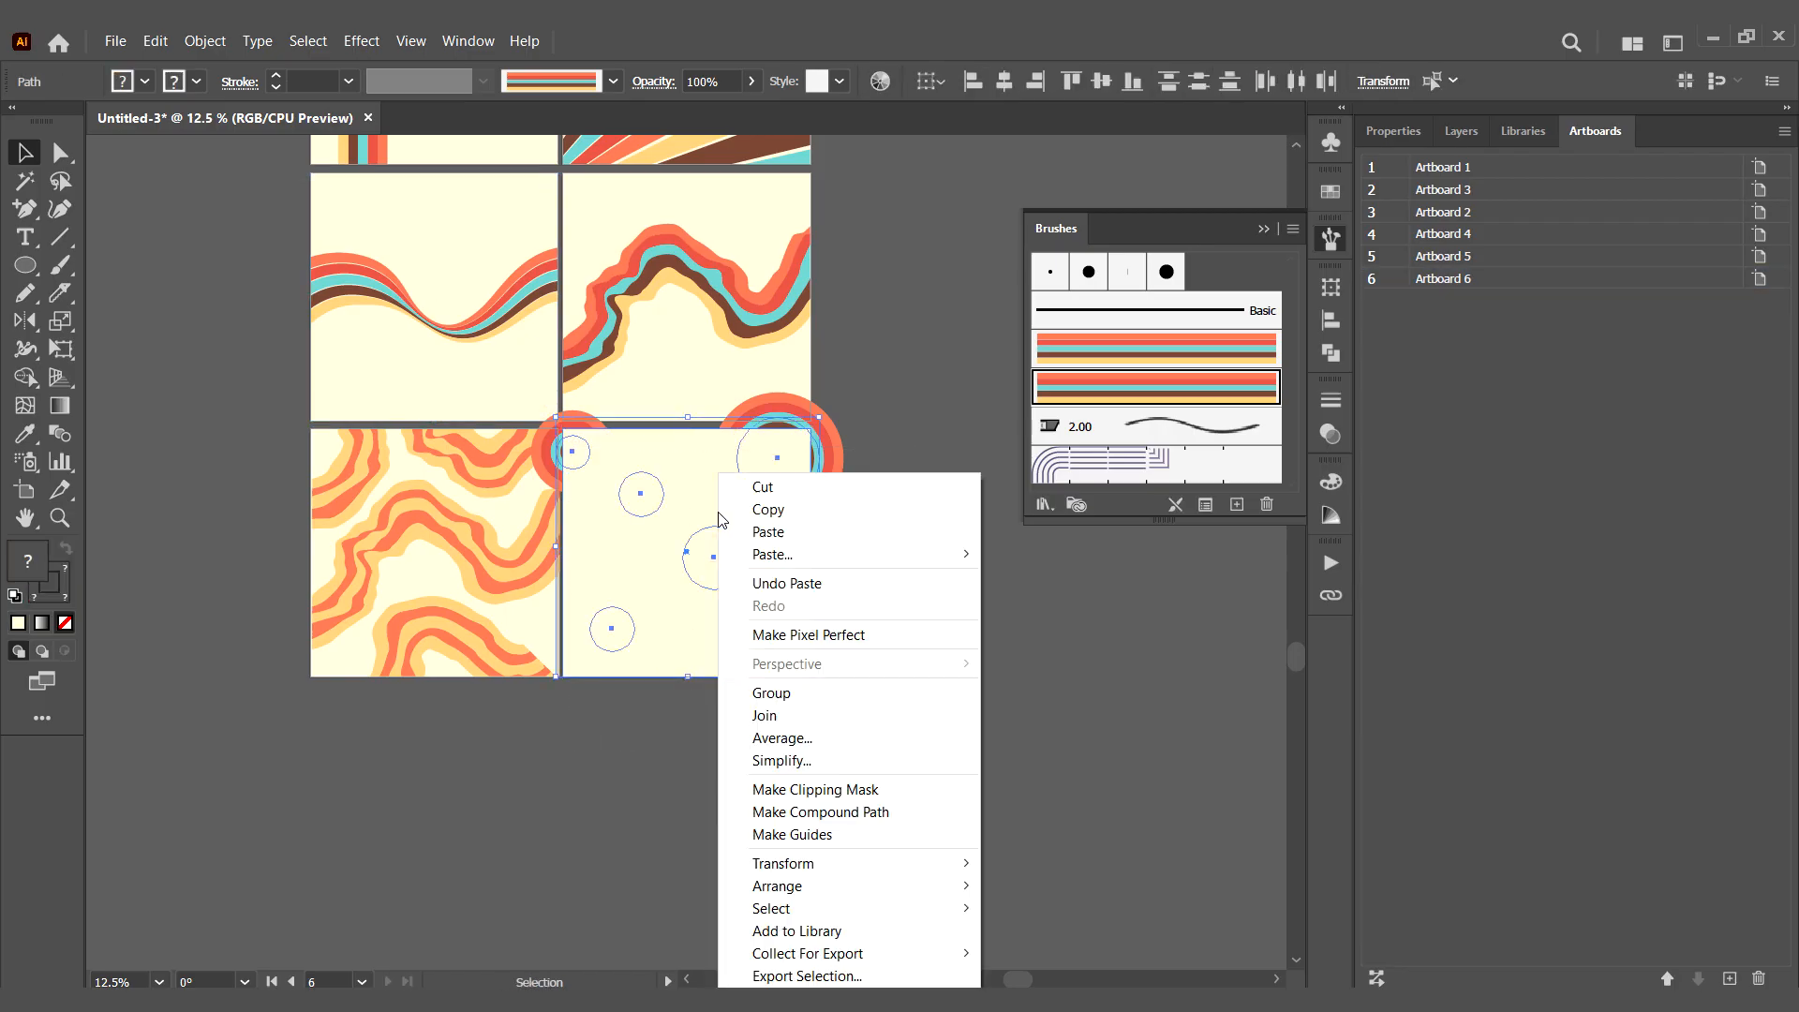
{"action": "left_click", "coordinate": [896, 622]}
{"action": "right_click", "coordinate": [745, 590]}
{"action": "mouse_move", "coordinate": [941, 886]}
{"action": "left_click", "coordinate": [1025, 954]}
{"action": "left_click", "coordinate": [909, 682]}
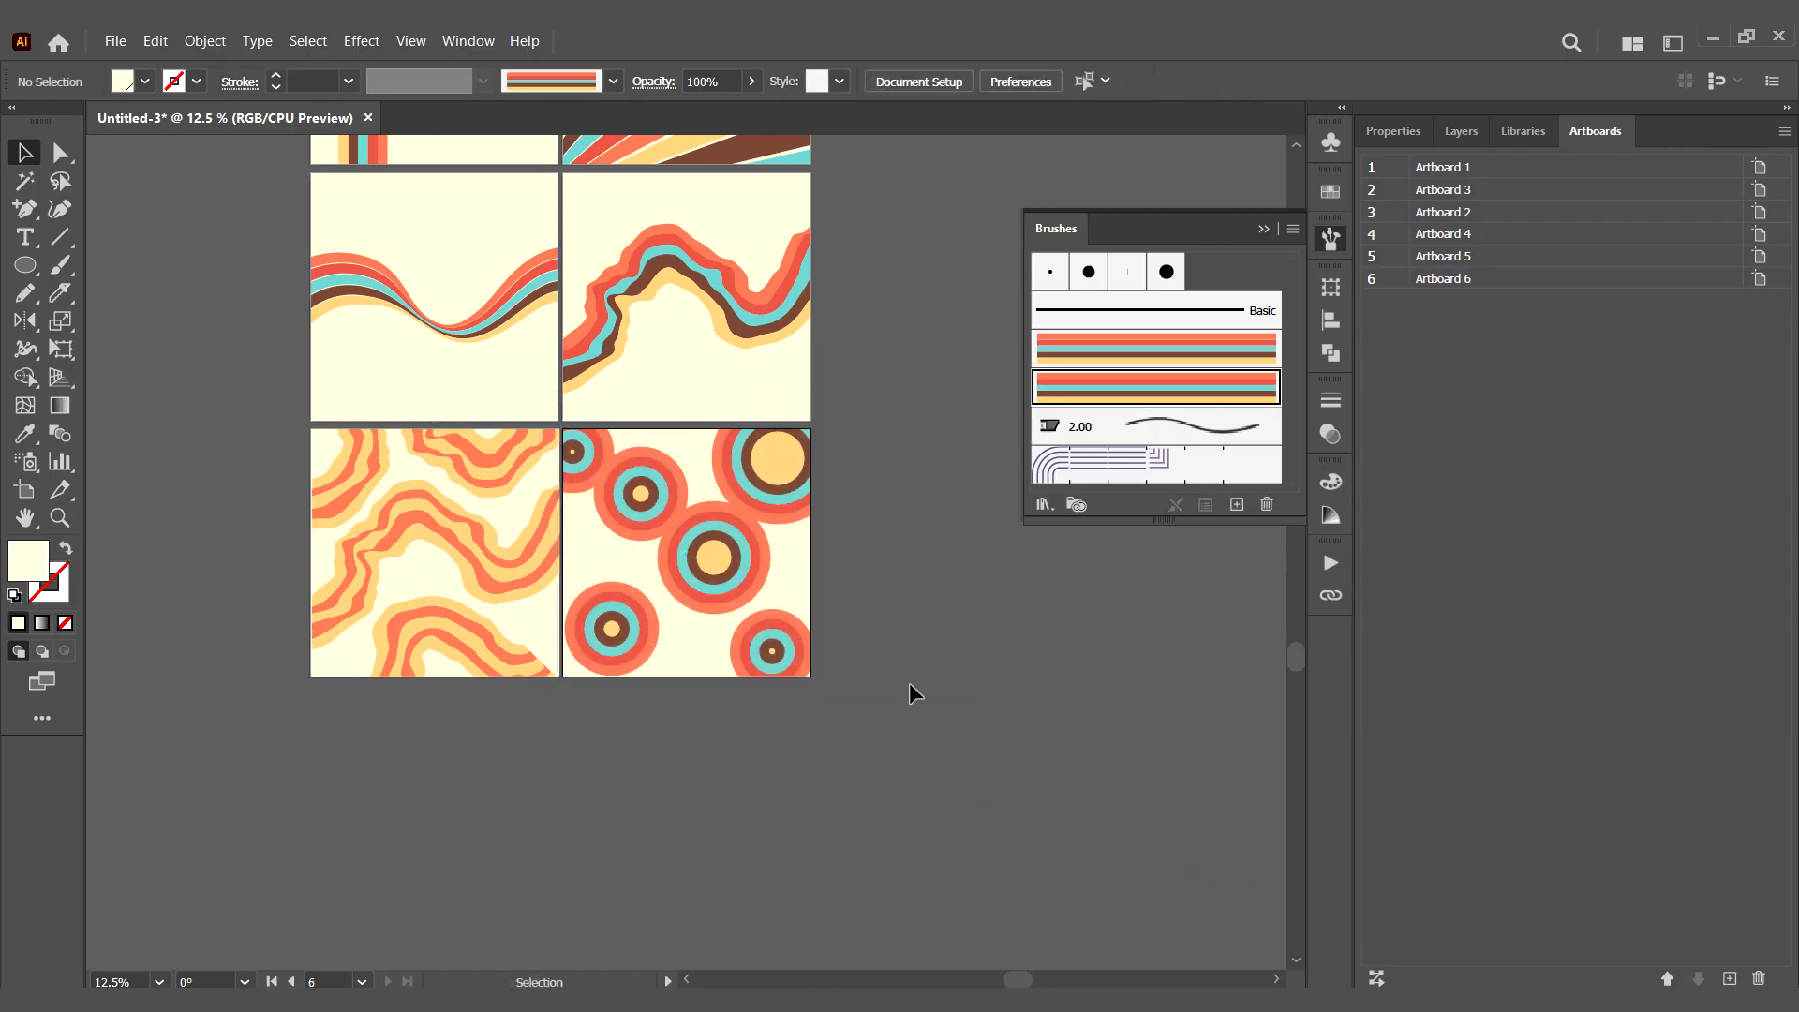
- Isolate the circles' clip group, nudge the central circle, and duplicate the lower-right circle to the right edge and the lower middle
{"action": "double_click", "coordinate": [722, 574]}
{"action": "left_click_drag", "start_coordinate": [723, 575], "coordinate": [721, 568]}
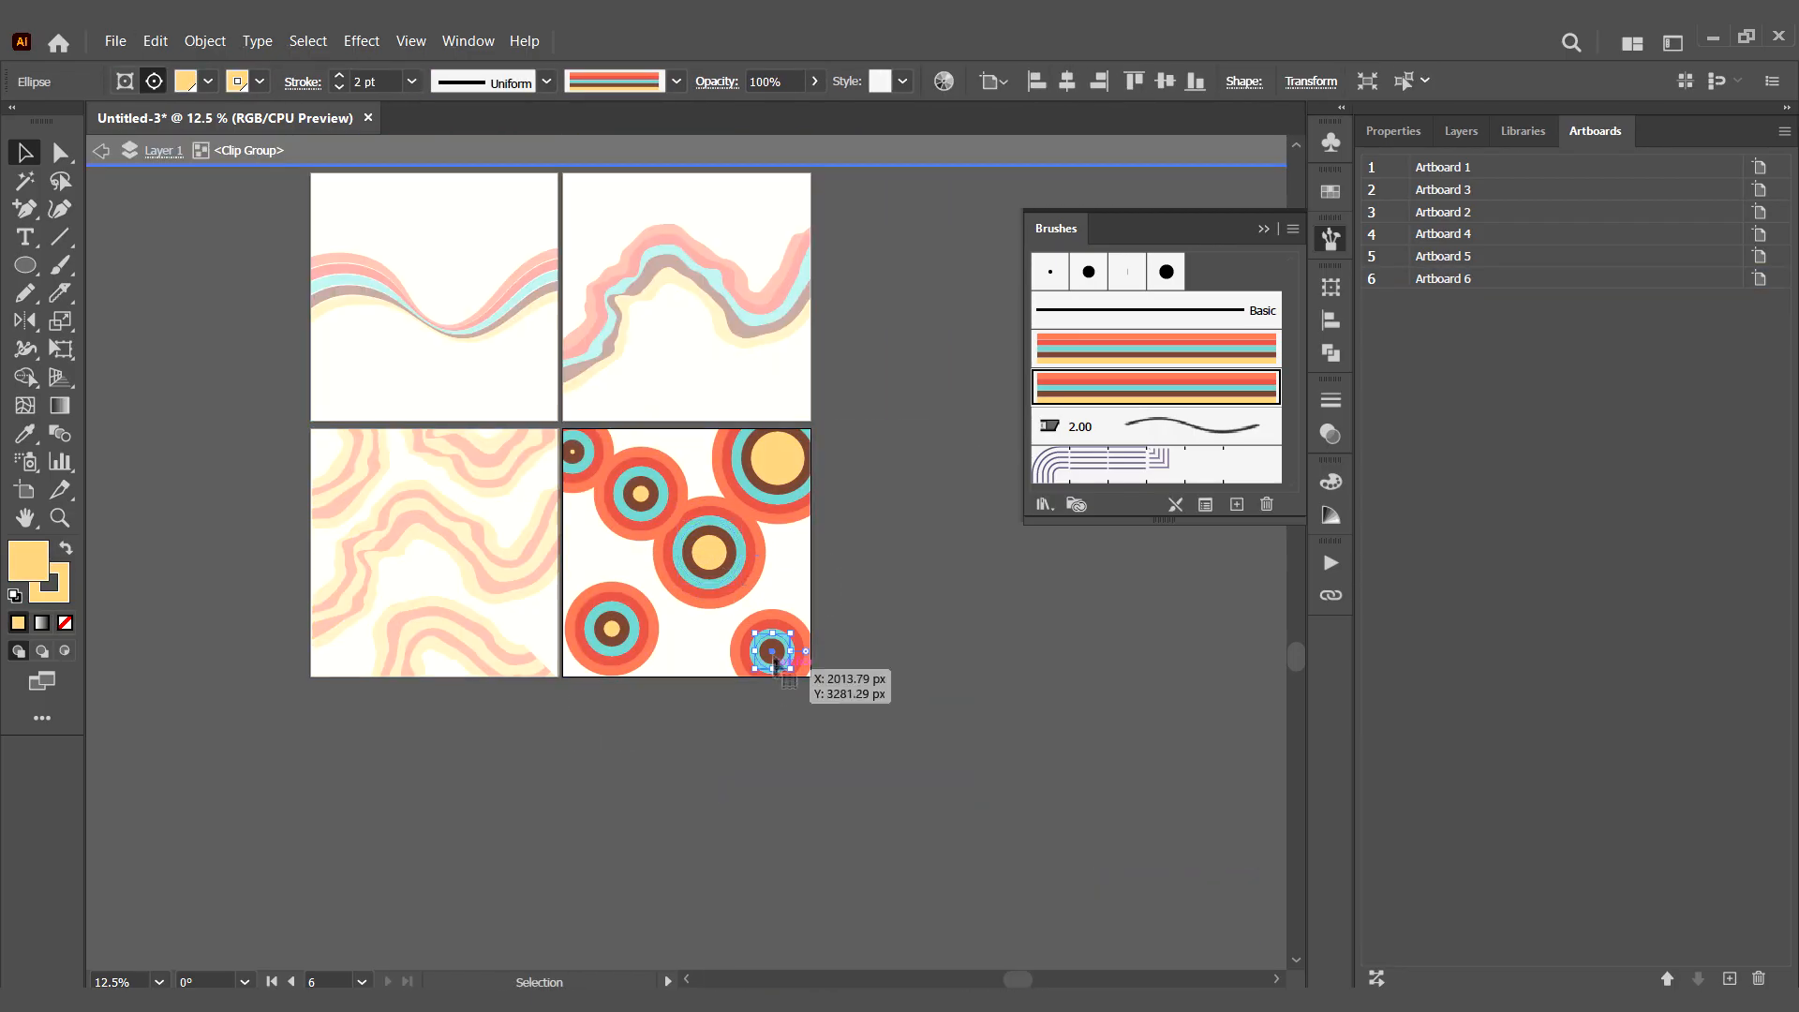
{"action": "left_click_drag", "start_coordinate": [774, 662], "coordinate": [814, 585]}
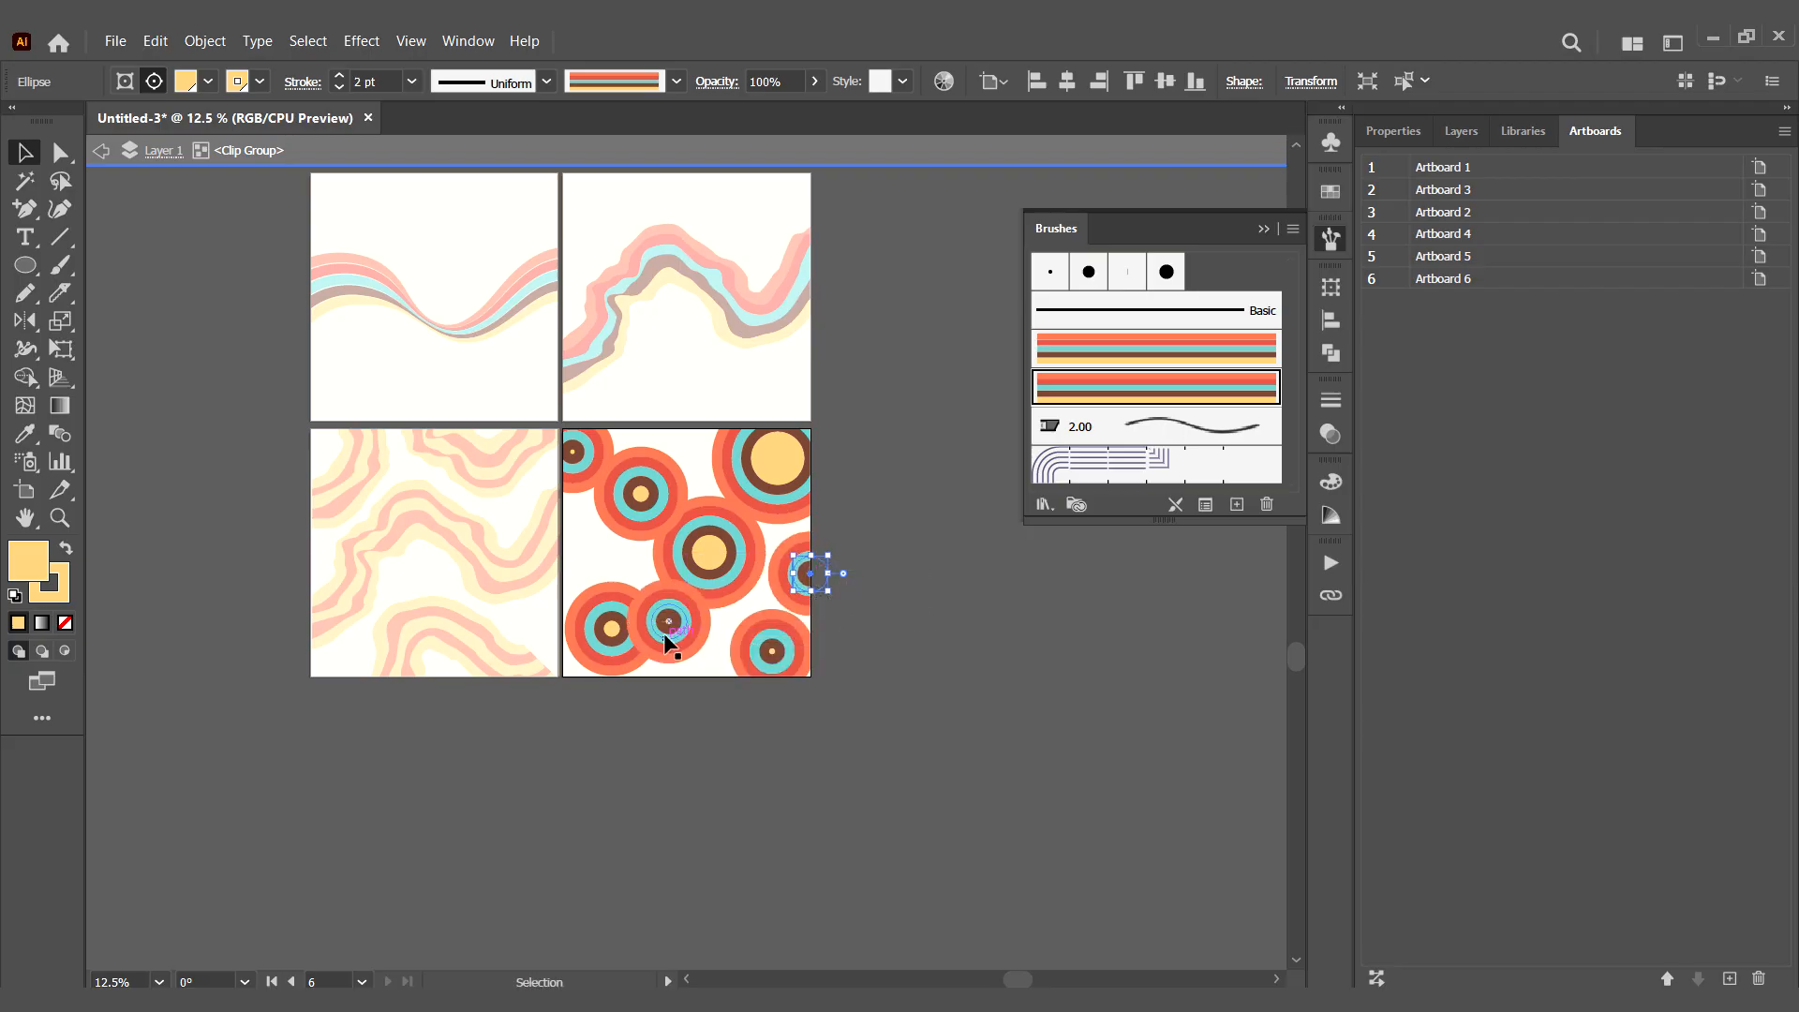
{"action": "left_click", "coordinate": [669, 638]}
- Move the lower-left circle against the left edge of Artboard 6
{"action": "left_click_drag", "start_coordinate": [686, 604], "coordinate": [585, 622]}
{"action": "left_click", "coordinate": [697, 734]}
{"action": "double_click", "coordinate": [697, 733]}
{"action": "double_click", "coordinate": [608, 628]}
{"action": "double_click", "coordinate": [608, 628]}
{"action": "double_click", "coordinate": [652, 719]}
- Reposition the two upper-left circles and place another circle copy at the bottom edge of Artboard 6
{"action": "double_click", "coordinate": [640, 502]}
{"action": "left_click_drag", "start_coordinate": [640, 495], "coordinate": [653, 475]}
{"action": "left_click_drag", "start_coordinate": [581, 468], "coordinate": [603, 476]}
{"action": "left_click_drag", "start_coordinate": [665, 487], "coordinate": [704, 660]}
{"action": "double_click", "coordinate": [903, 576]}
{"action": "key", "text": "ctrl+z"}
{"action": "double_click", "coordinate": [596, 468]}
{"action": "left_click", "coordinate": [802, 570]}
{"action": "left_click_drag", "start_coordinate": [793, 558], "coordinate": [604, 552]}
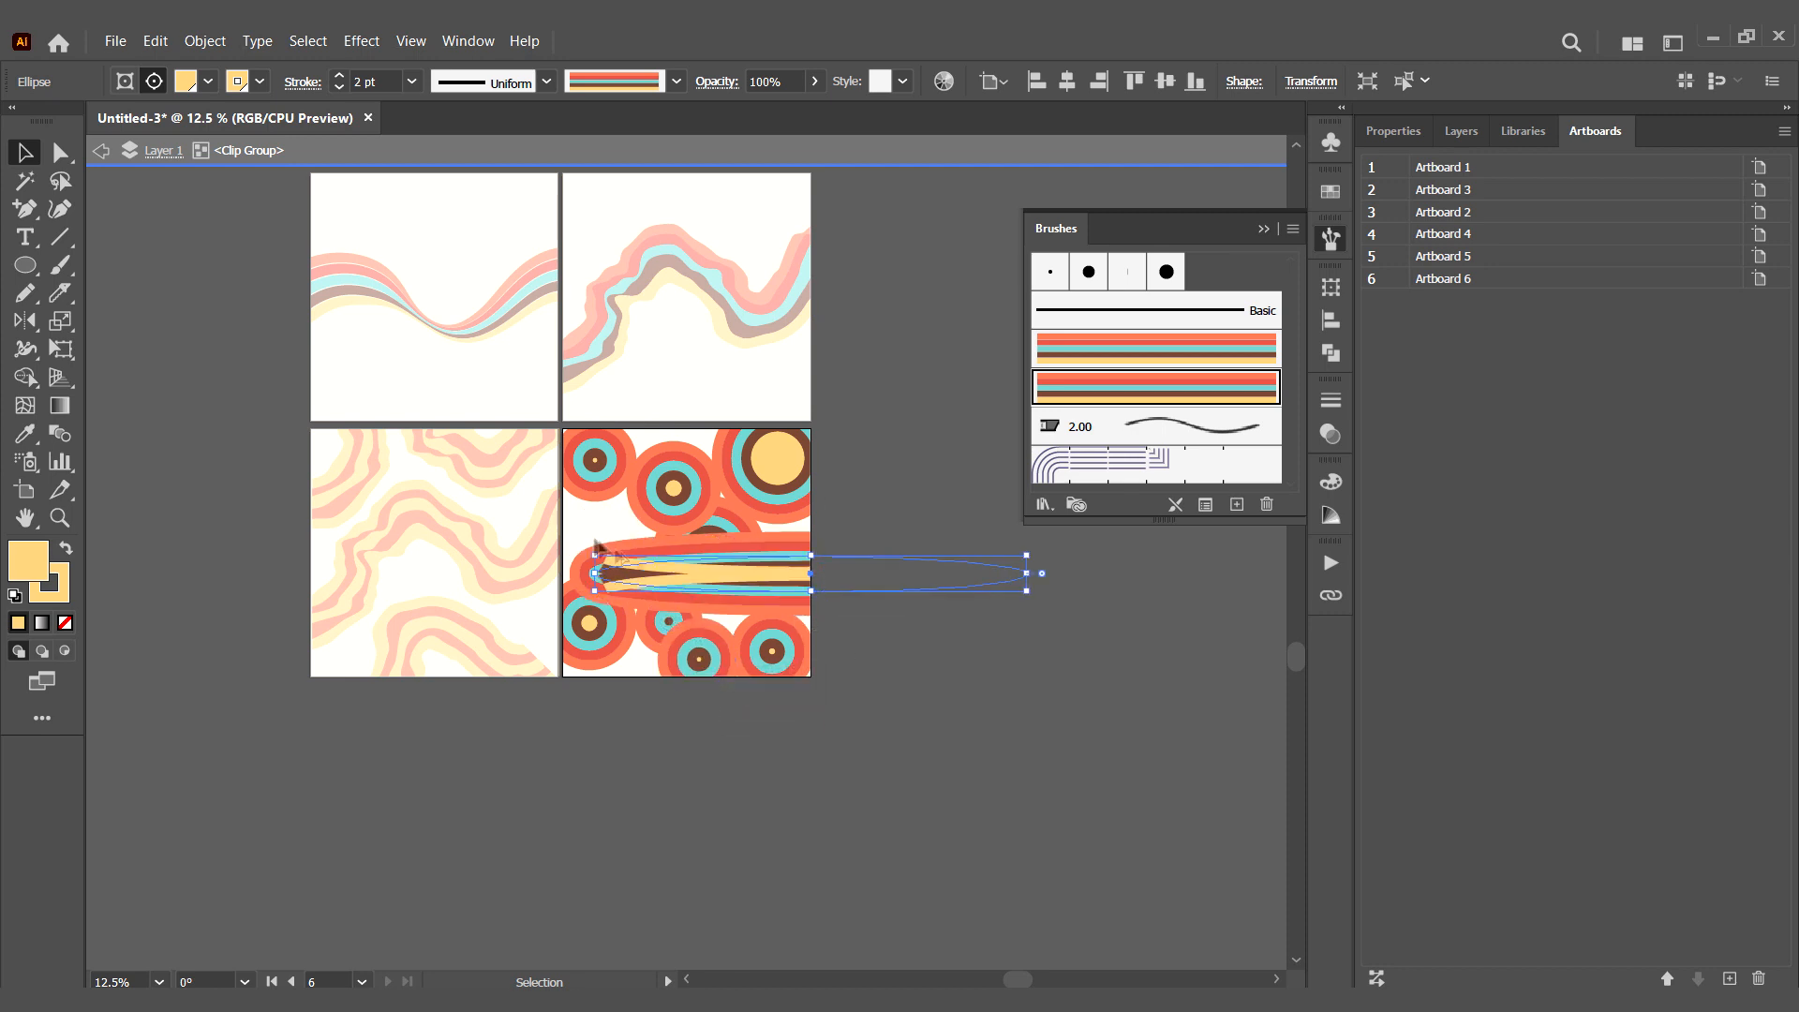
{"action": "key", "text": "ctrl+z"}
- Duplicate the lower-right circle into the gap at the middle of Artboard 6's left side
{"action": "left_click", "coordinate": [777, 648]}
{"action": "left_click_drag", "start_coordinate": [777, 648], "coordinate": [608, 544]}
{"action": "key", "text": "Escape"}
- Set the stroke weight of the large upper-right circle to 3 pt
{"action": "double_click", "coordinate": [710, 554]}
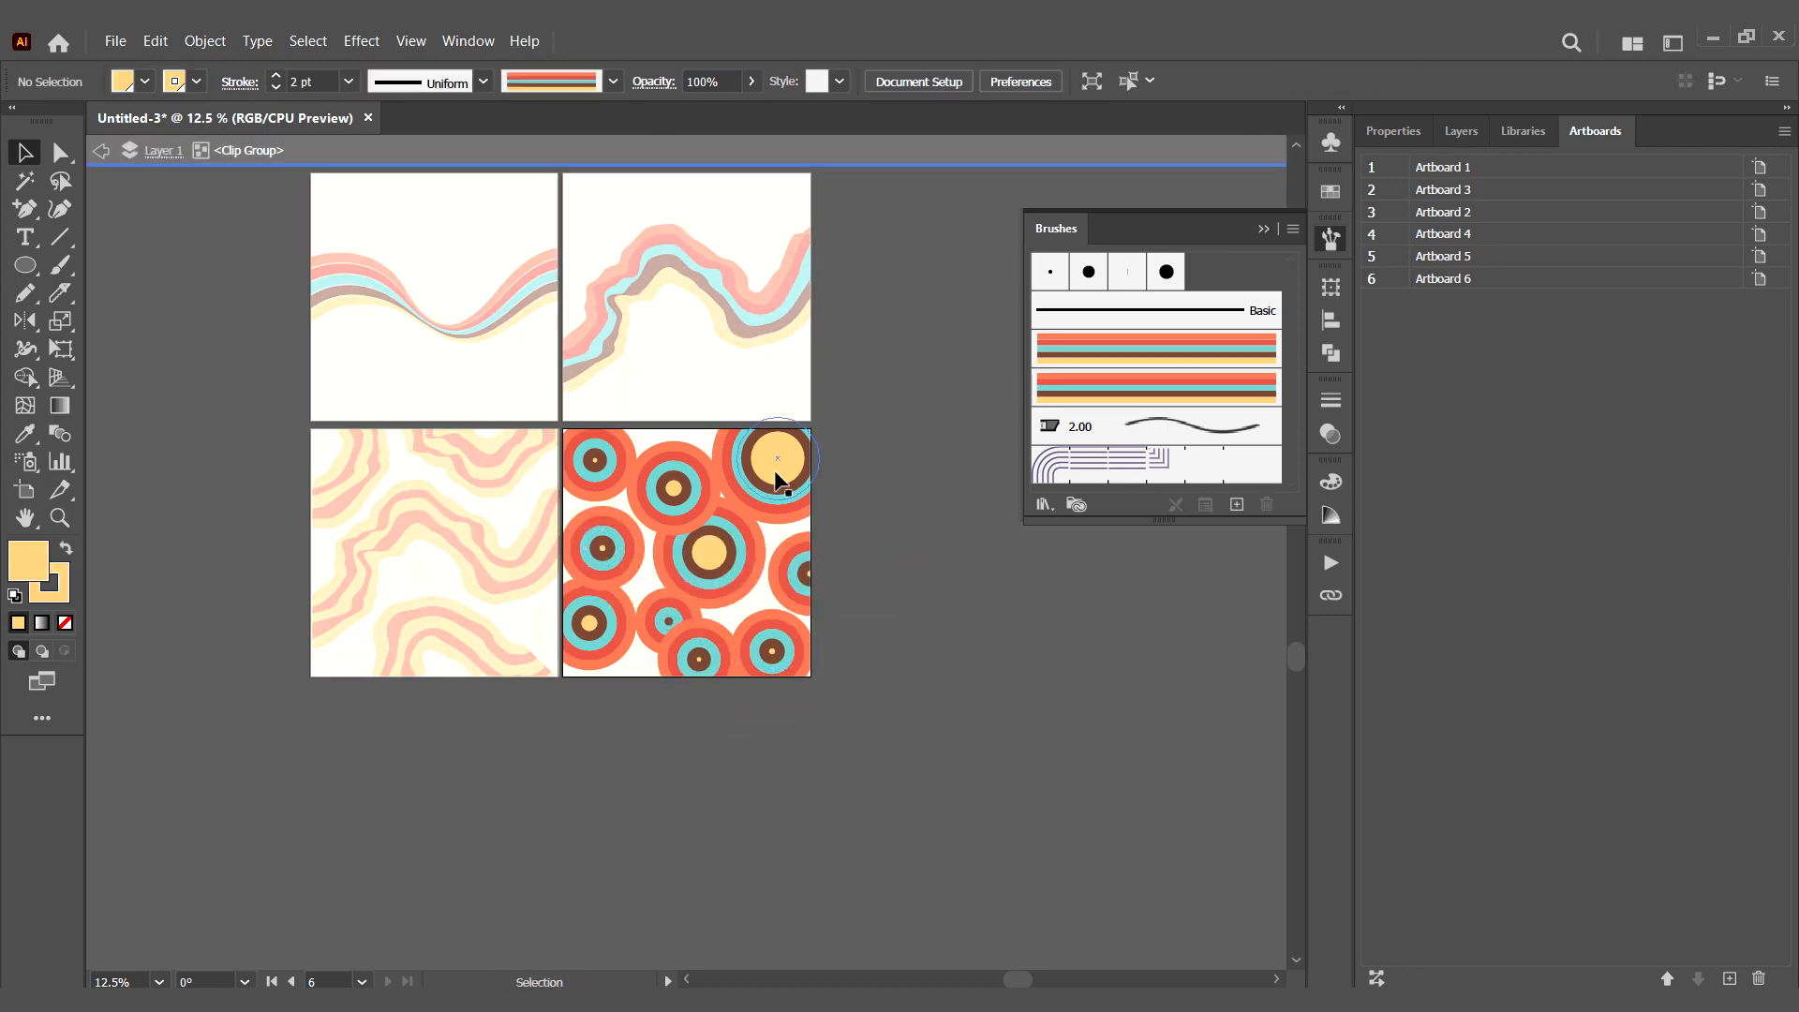
{"action": "left_click", "coordinate": [777, 474]}
{"action": "left_click", "coordinate": [411, 82]}
{"action": "left_click", "coordinate": [442, 233]}
- Try a 0.75 pt stroke on the central circle and return it to 2 pt
{"action": "left_click", "coordinate": [712, 568]}
{"action": "left_click", "coordinate": [412, 83]}
{"action": "left_click", "coordinate": [437, 159]}
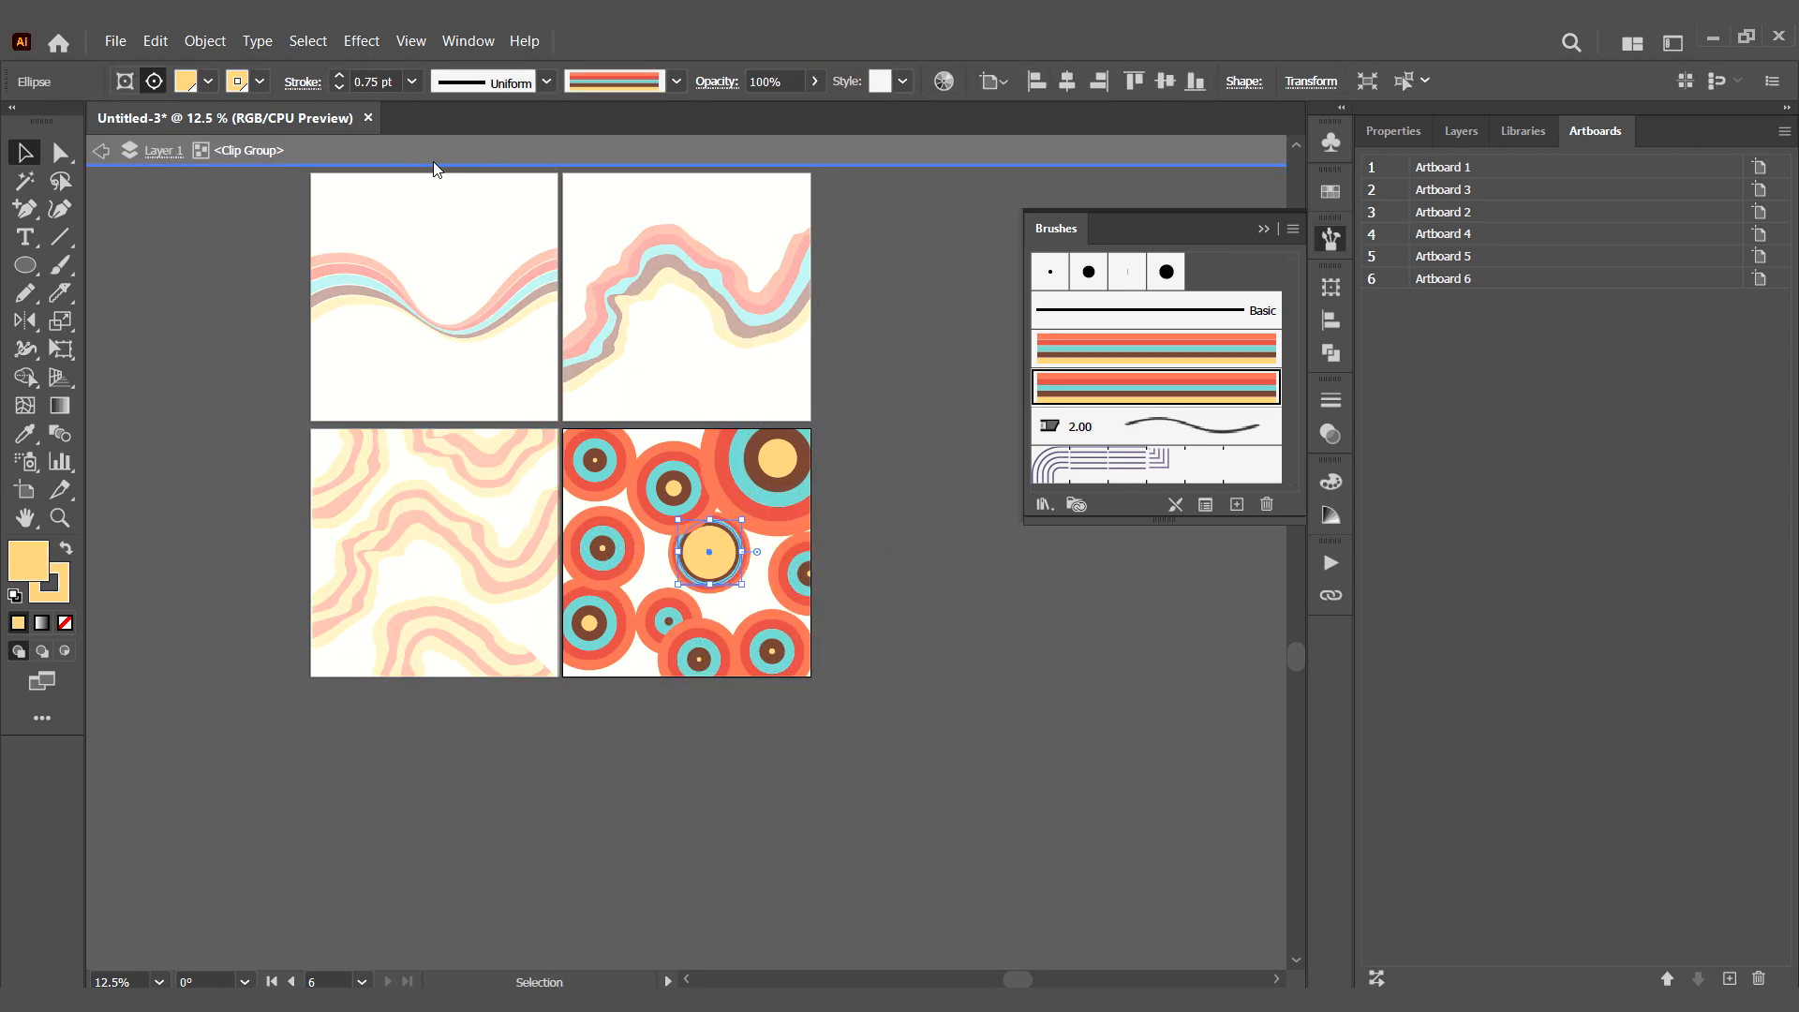
{"action": "left_click", "coordinate": [411, 83]}
{"action": "left_click", "coordinate": [423, 209]}
- Set the stroke weight of the right-edge circle and the small lower-middle circle to 1 pt
{"action": "left_click", "coordinate": [802, 573]}
{"action": "left_click", "coordinate": [411, 82]}
{"action": "left_click", "coordinate": [424, 133]}
{"action": "left_click", "coordinate": [411, 82]}
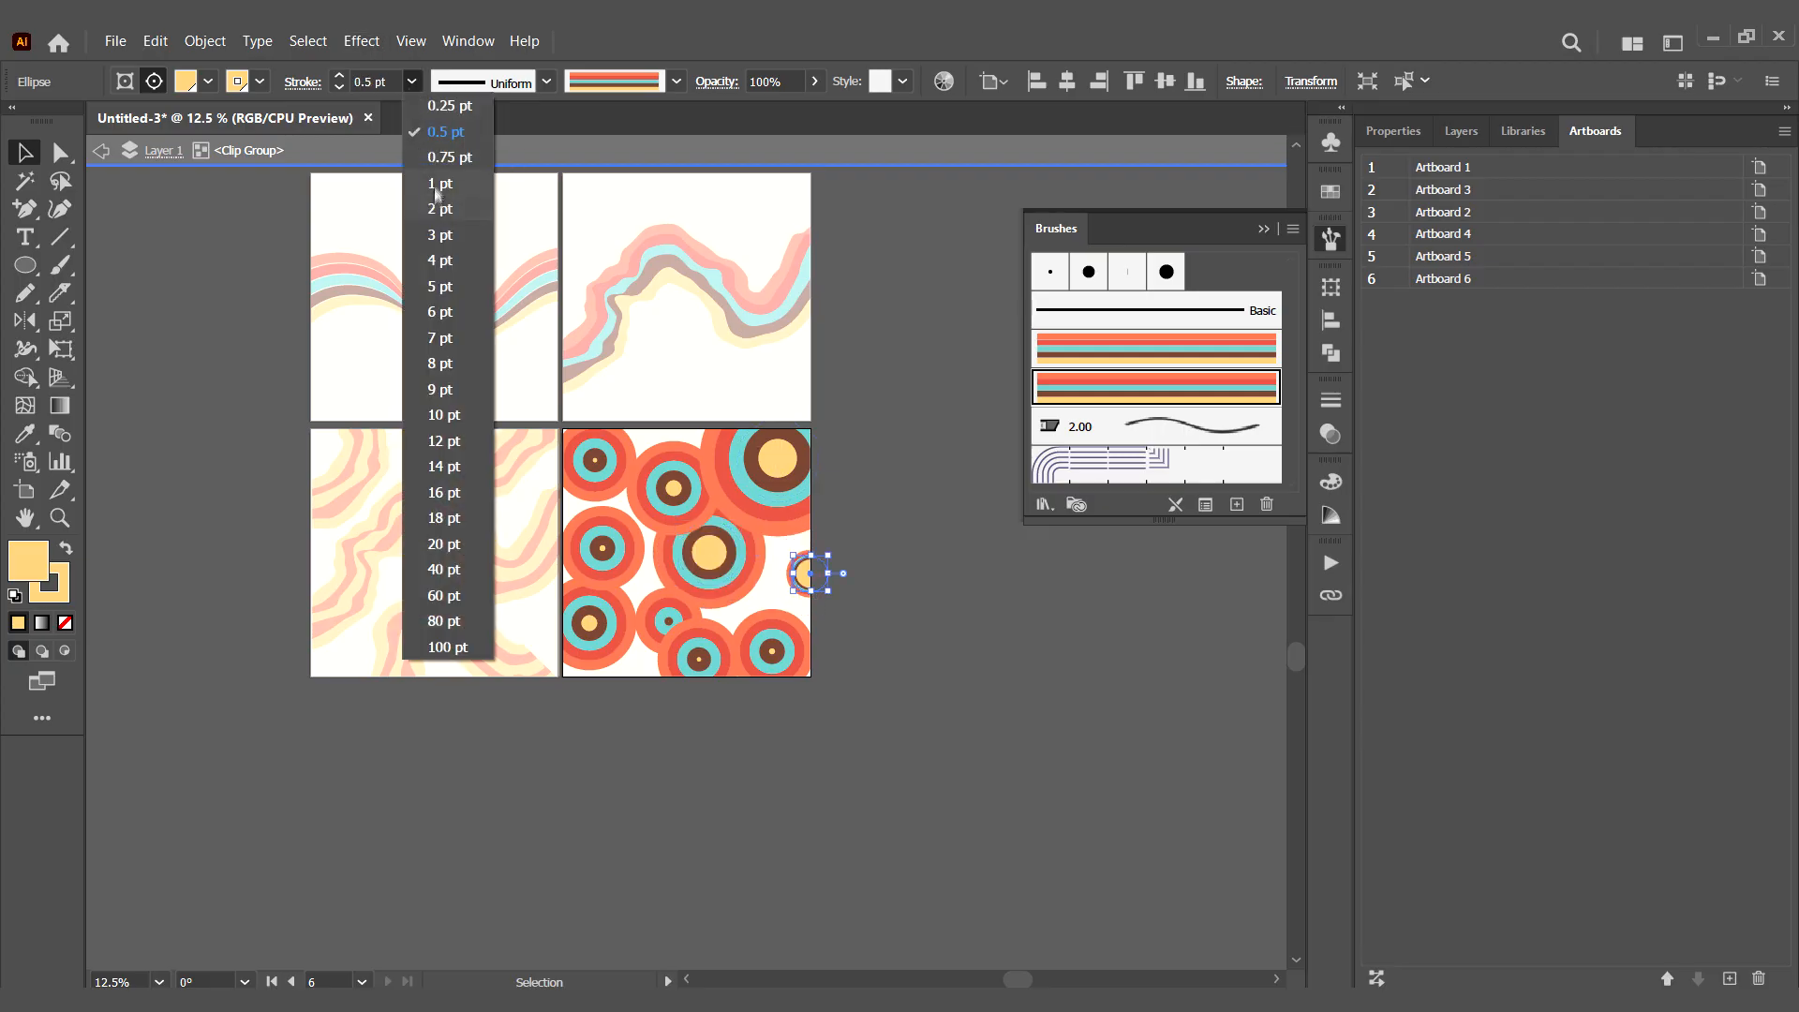
{"action": "left_click", "coordinate": [440, 184]}
{"action": "left_click", "coordinate": [662, 620]}
{"action": "left_click", "coordinate": [412, 82]}
{"action": "left_click", "coordinate": [443, 187]}
- Set the stroke weight of the upper-middle circle to 1 pt and of the middle-left circle to 0.75 pt
{"action": "left_click", "coordinate": [646, 579]}
{"action": "left_click", "coordinate": [674, 504]}
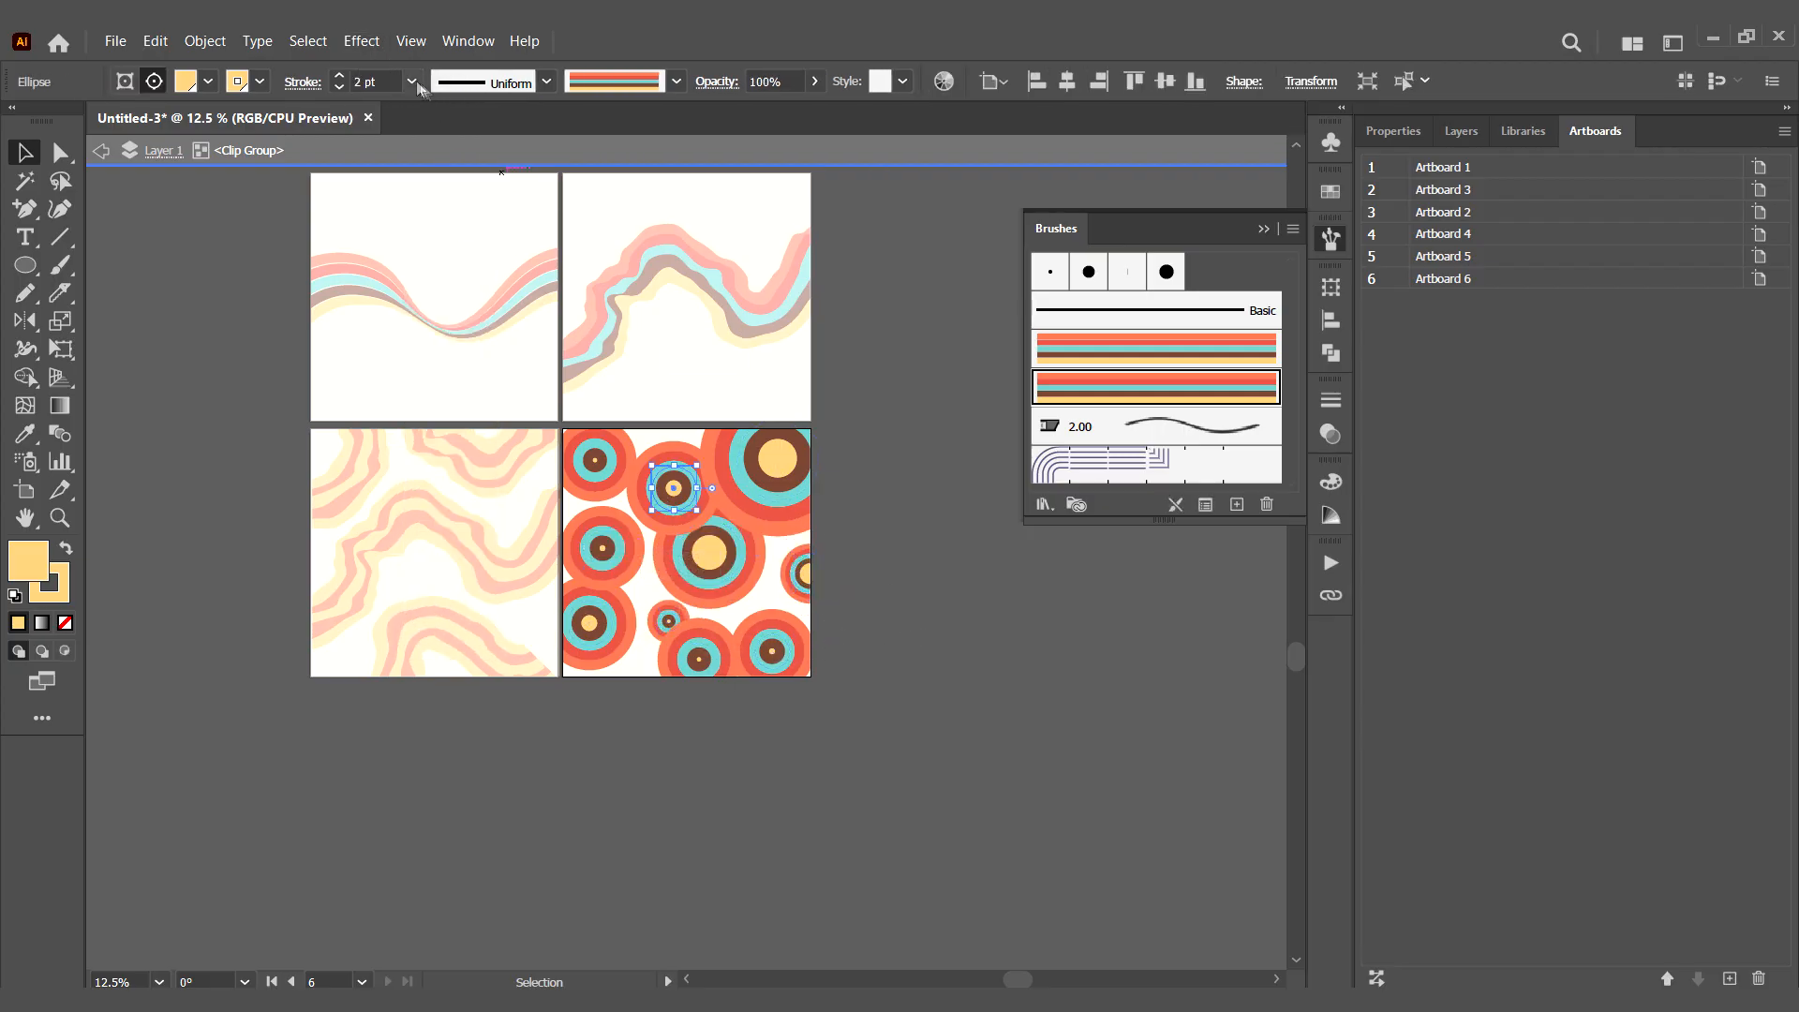
{"action": "left_click", "coordinate": [412, 82]}
{"action": "left_click", "coordinate": [443, 187]}
{"action": "double_click", "coordinate": [867, 609]}
{"action": "double_click", "coordinate": [596, 547]}
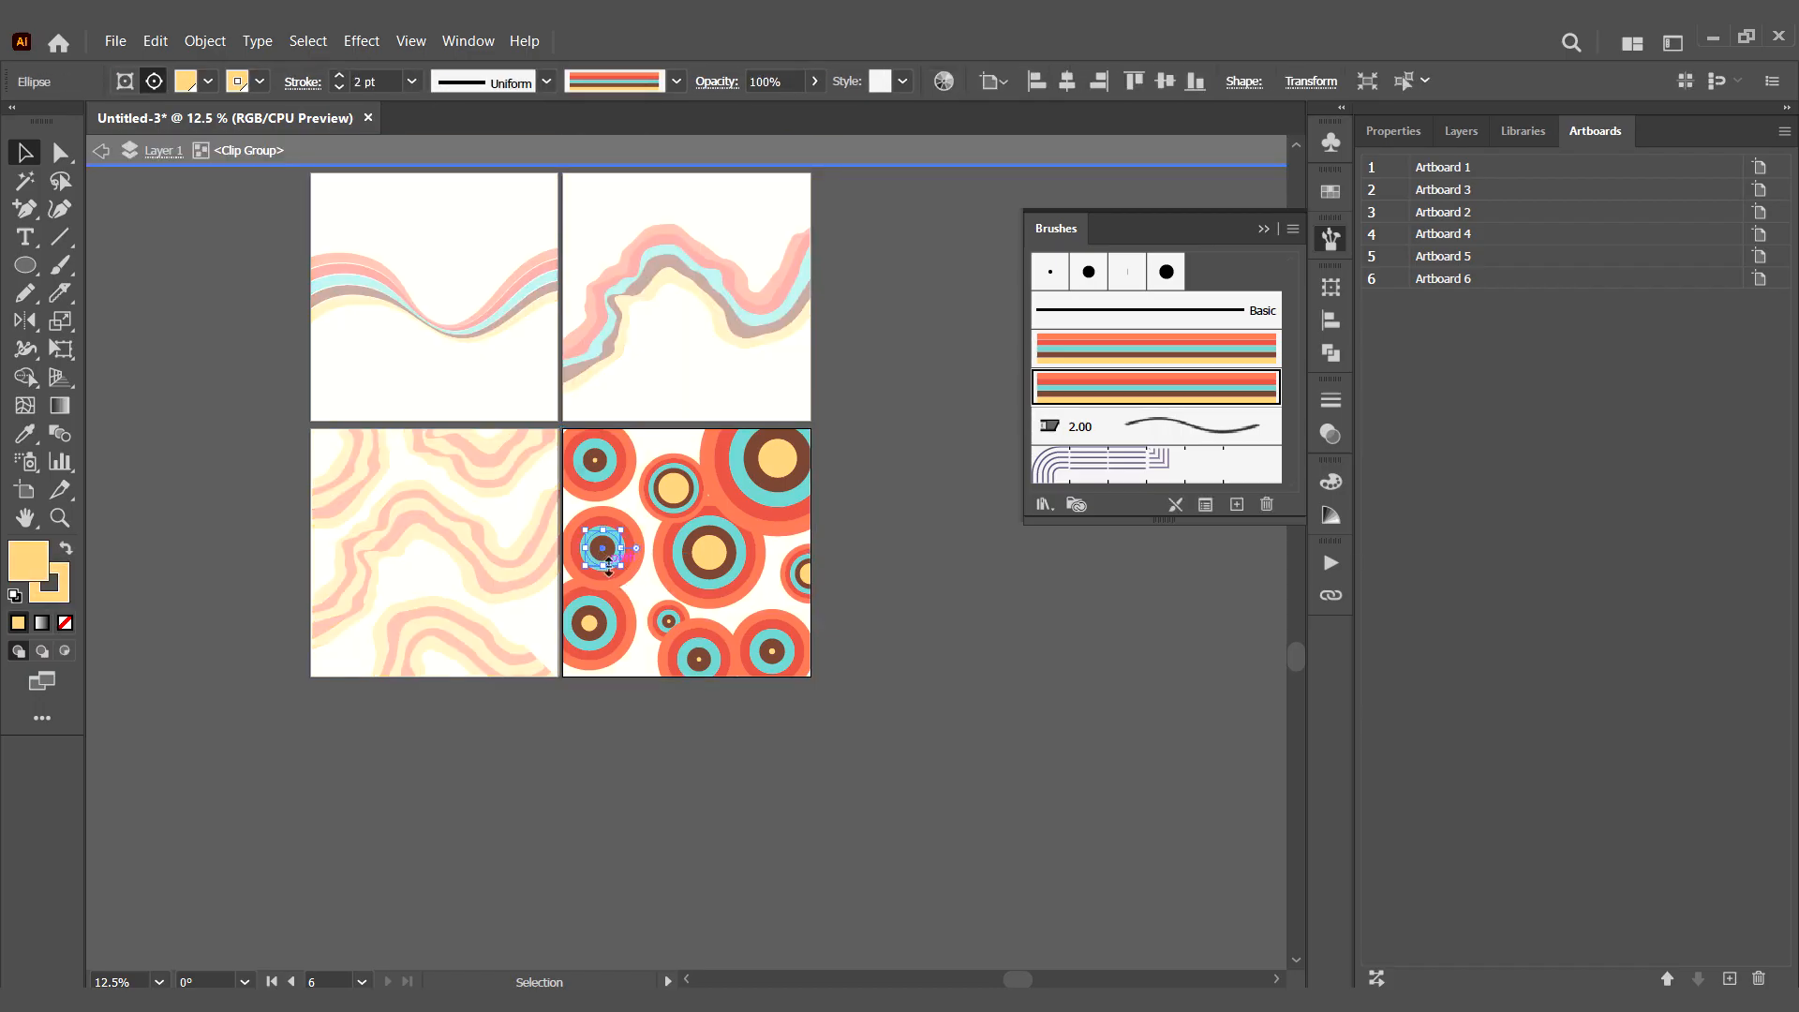
{"action": "left_click", "coordinate": [412, 83]}
{"action": "left_click", "coordinate": [436, 159]}
{"action": "double_click", "coordinate": [895, 670]}
- Set the bottom-edge circle's stroke weight to 1 pt and leave the isolation
{"action": "double_click", "coordinate": [697, 656]}
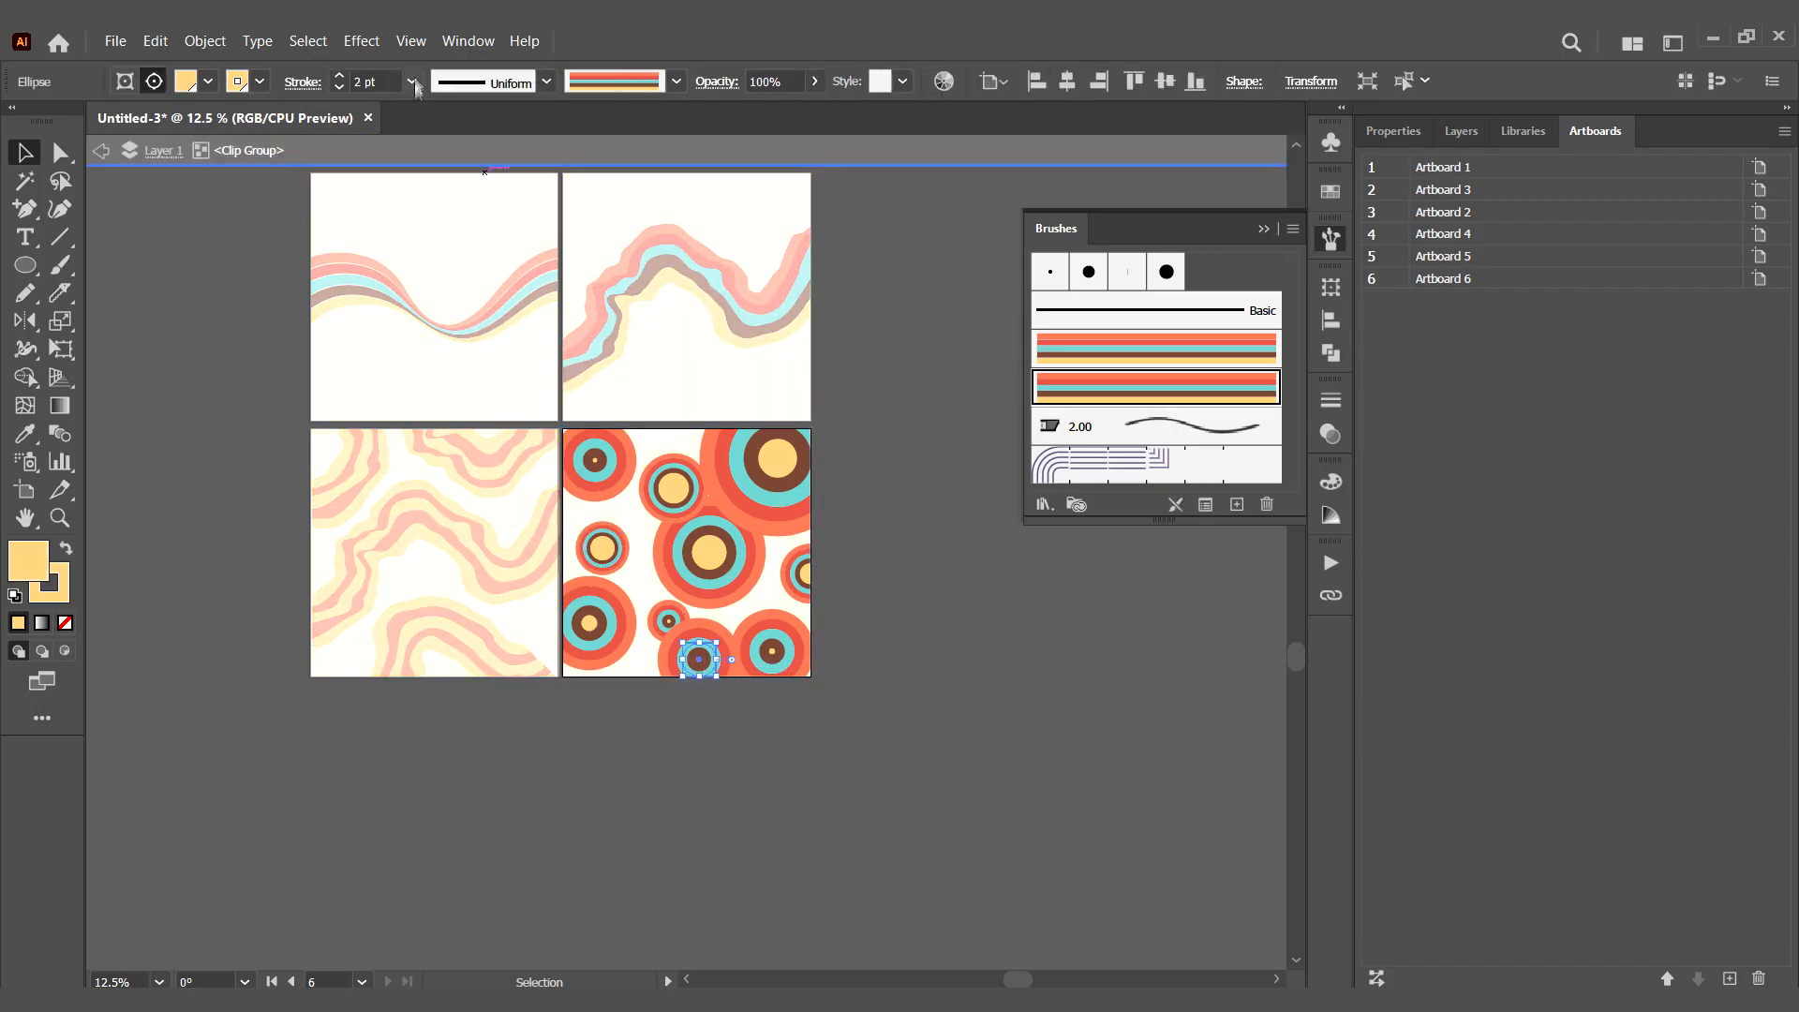
{"action": "left_click", "coordinate": [411, 82]}
{"action": "left_click", "coordinate": [443, 186]}
{"action": "double_click", "coordinate": [888, 662]}
- Bring up Asset Export for the finished artboards
{"action": "left_click_drag", "start_coordinate": [829, 250], "coordinate": [639, 487]}
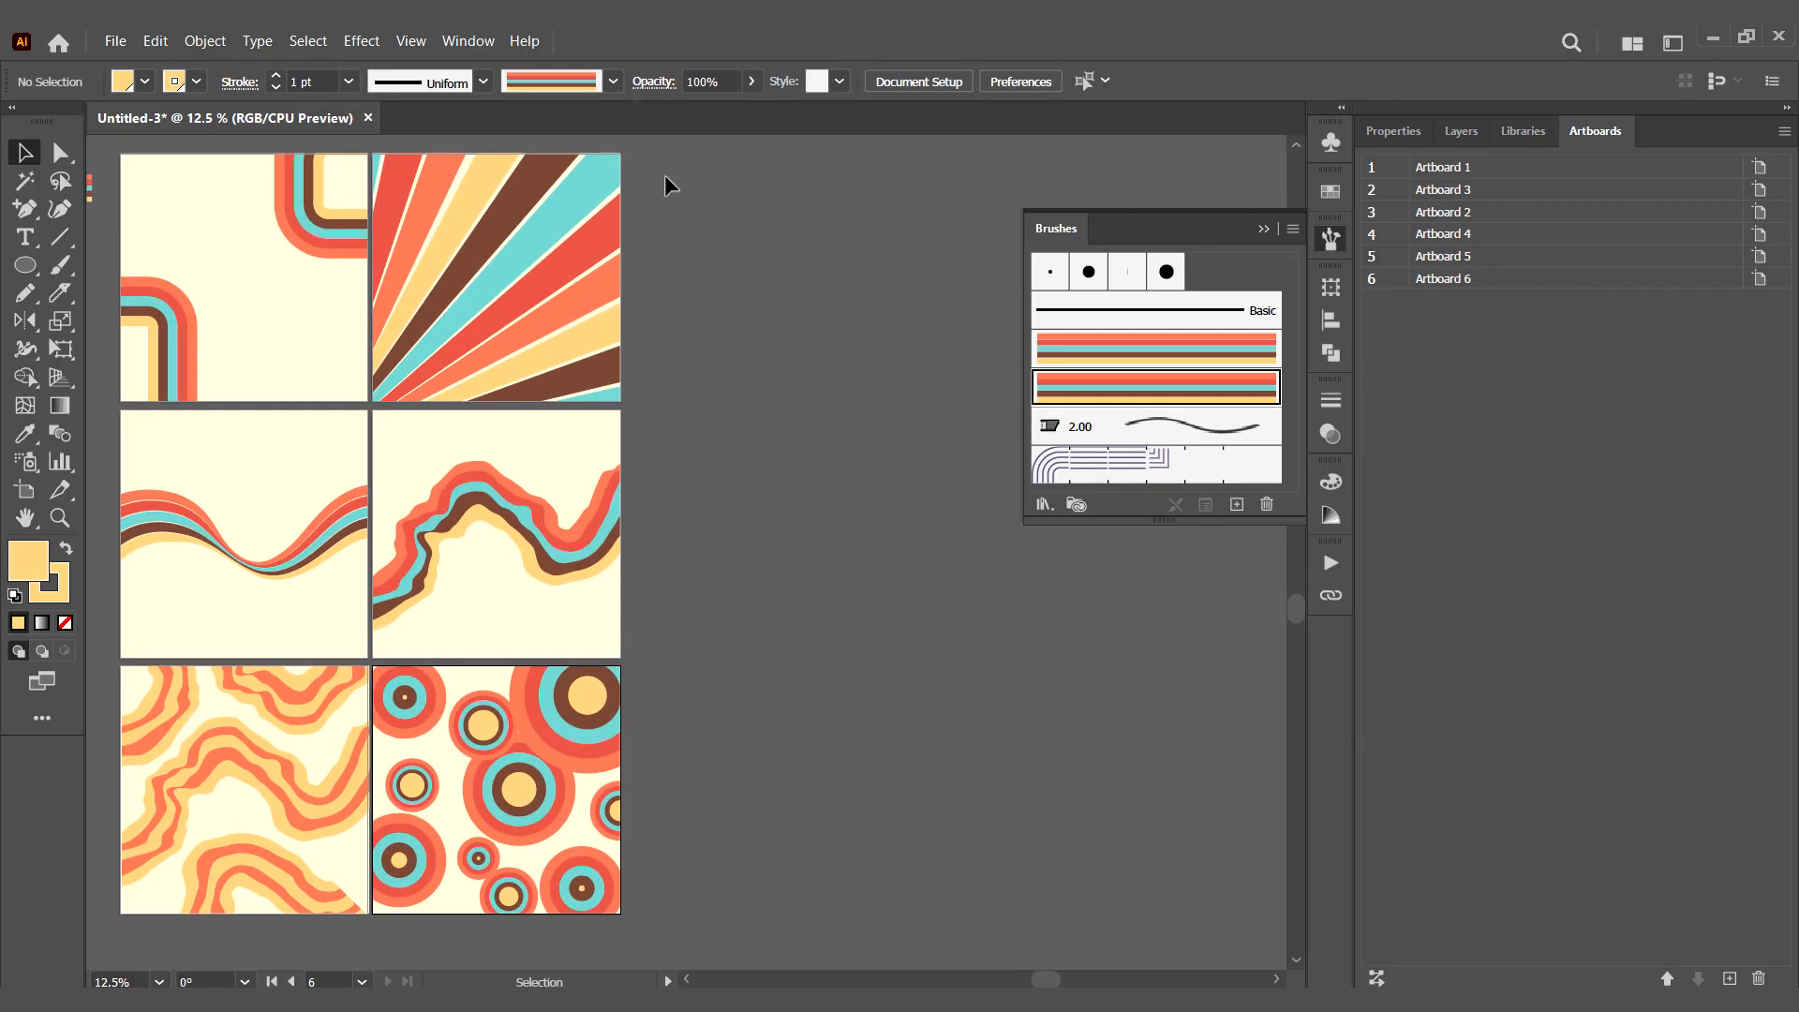
{"action": "left_click", "coordinate": [459, 43]}
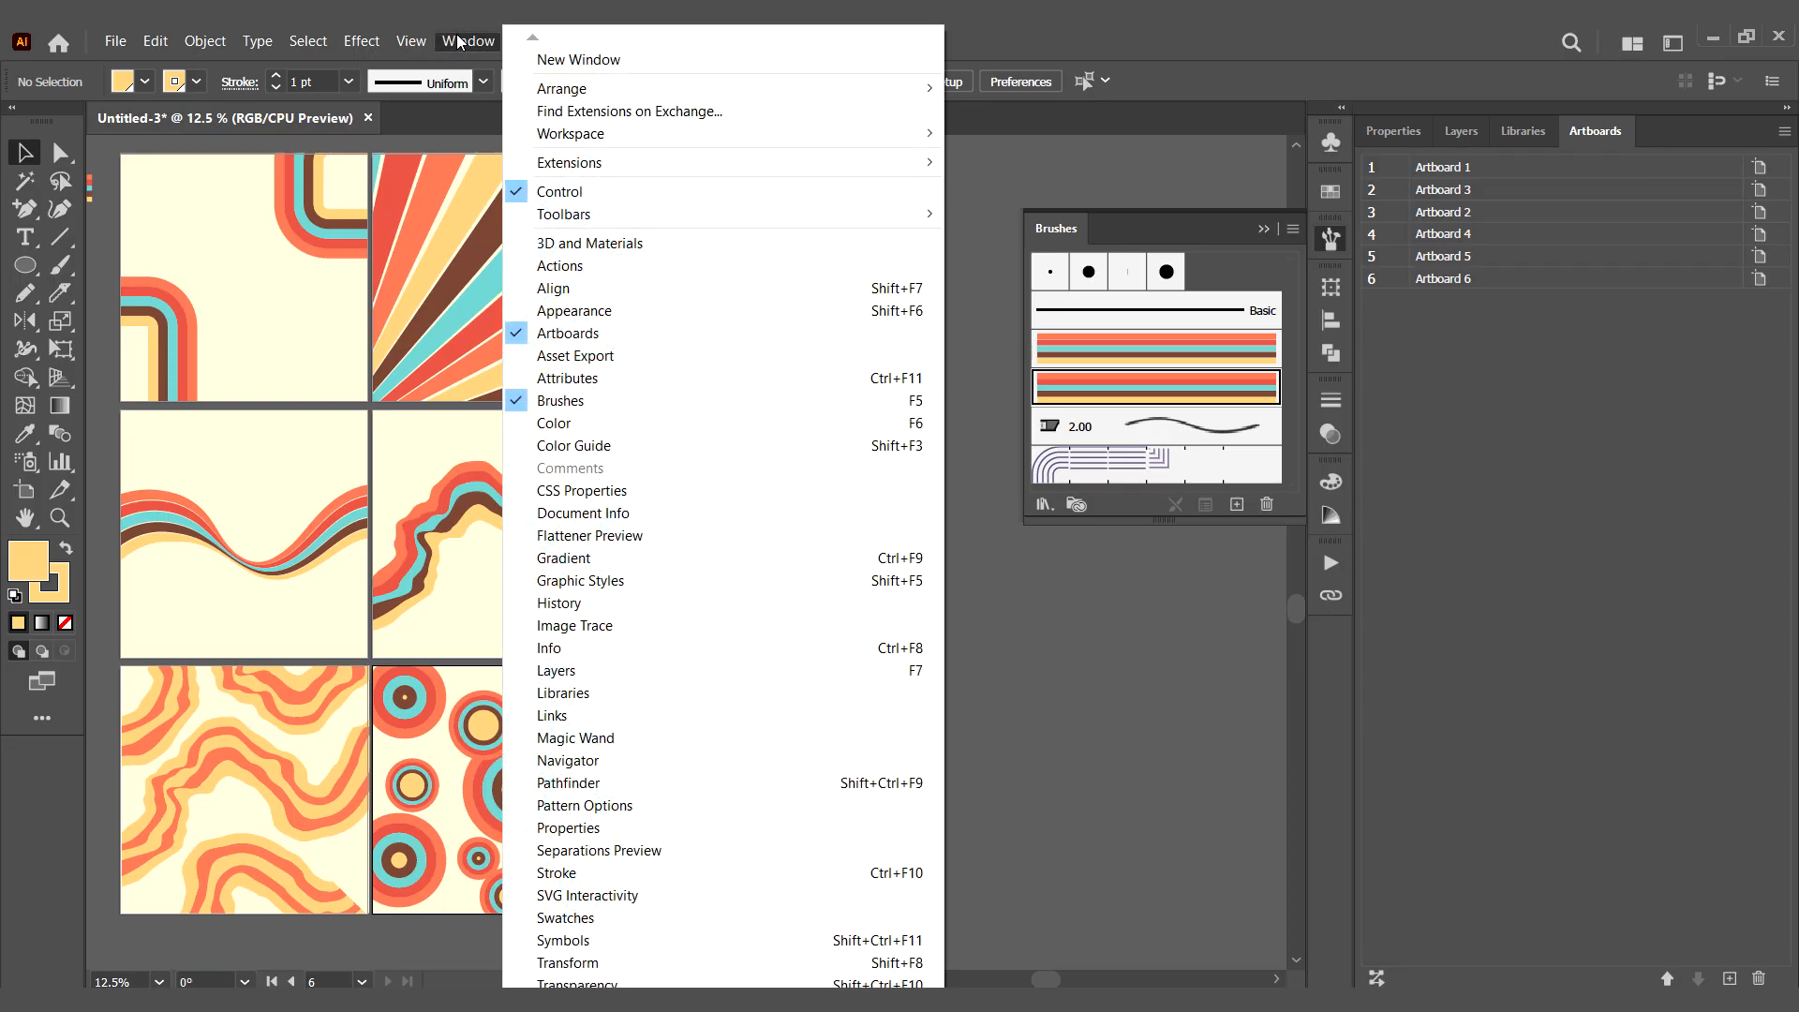
{"action": "left_click", "coordinate": [682, 351]}
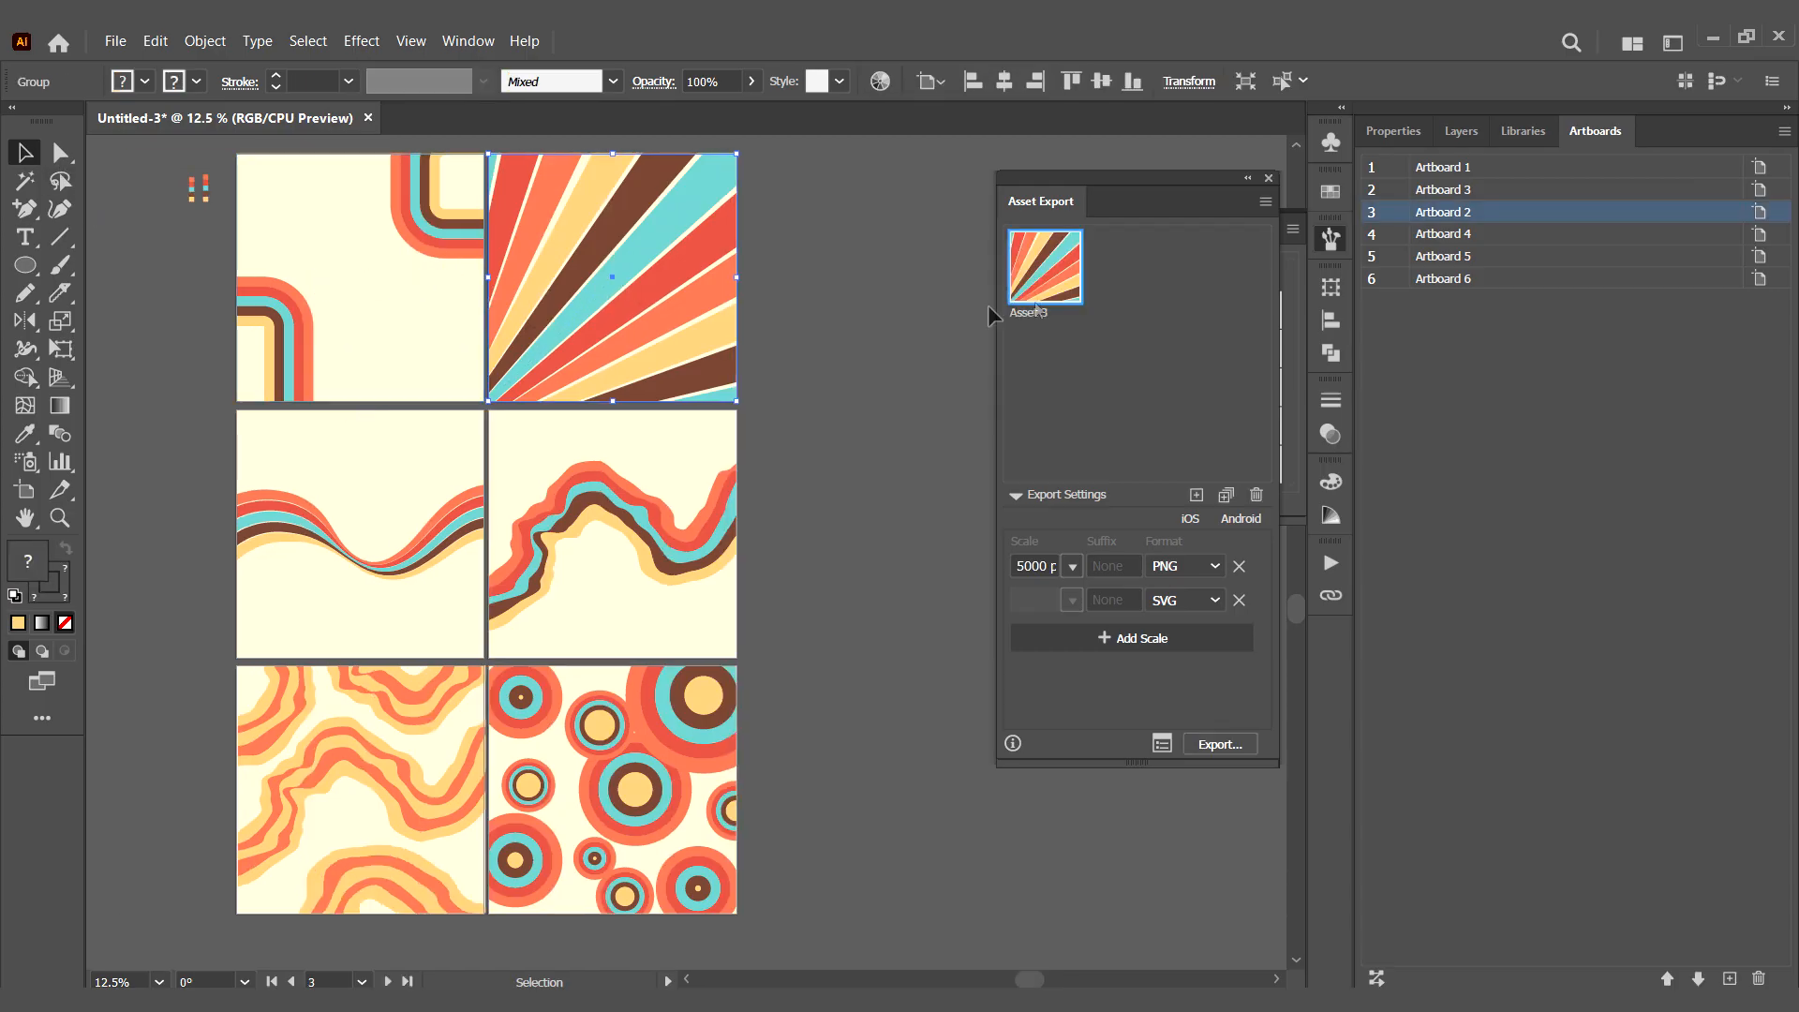
- Add each of the six finished backgrounds as a separate export asset, removing the duplicate of the jagged wave
{"action": "left_click_drag", "start_coordinate": [386, 279], "coordinate": [1133, 281]}
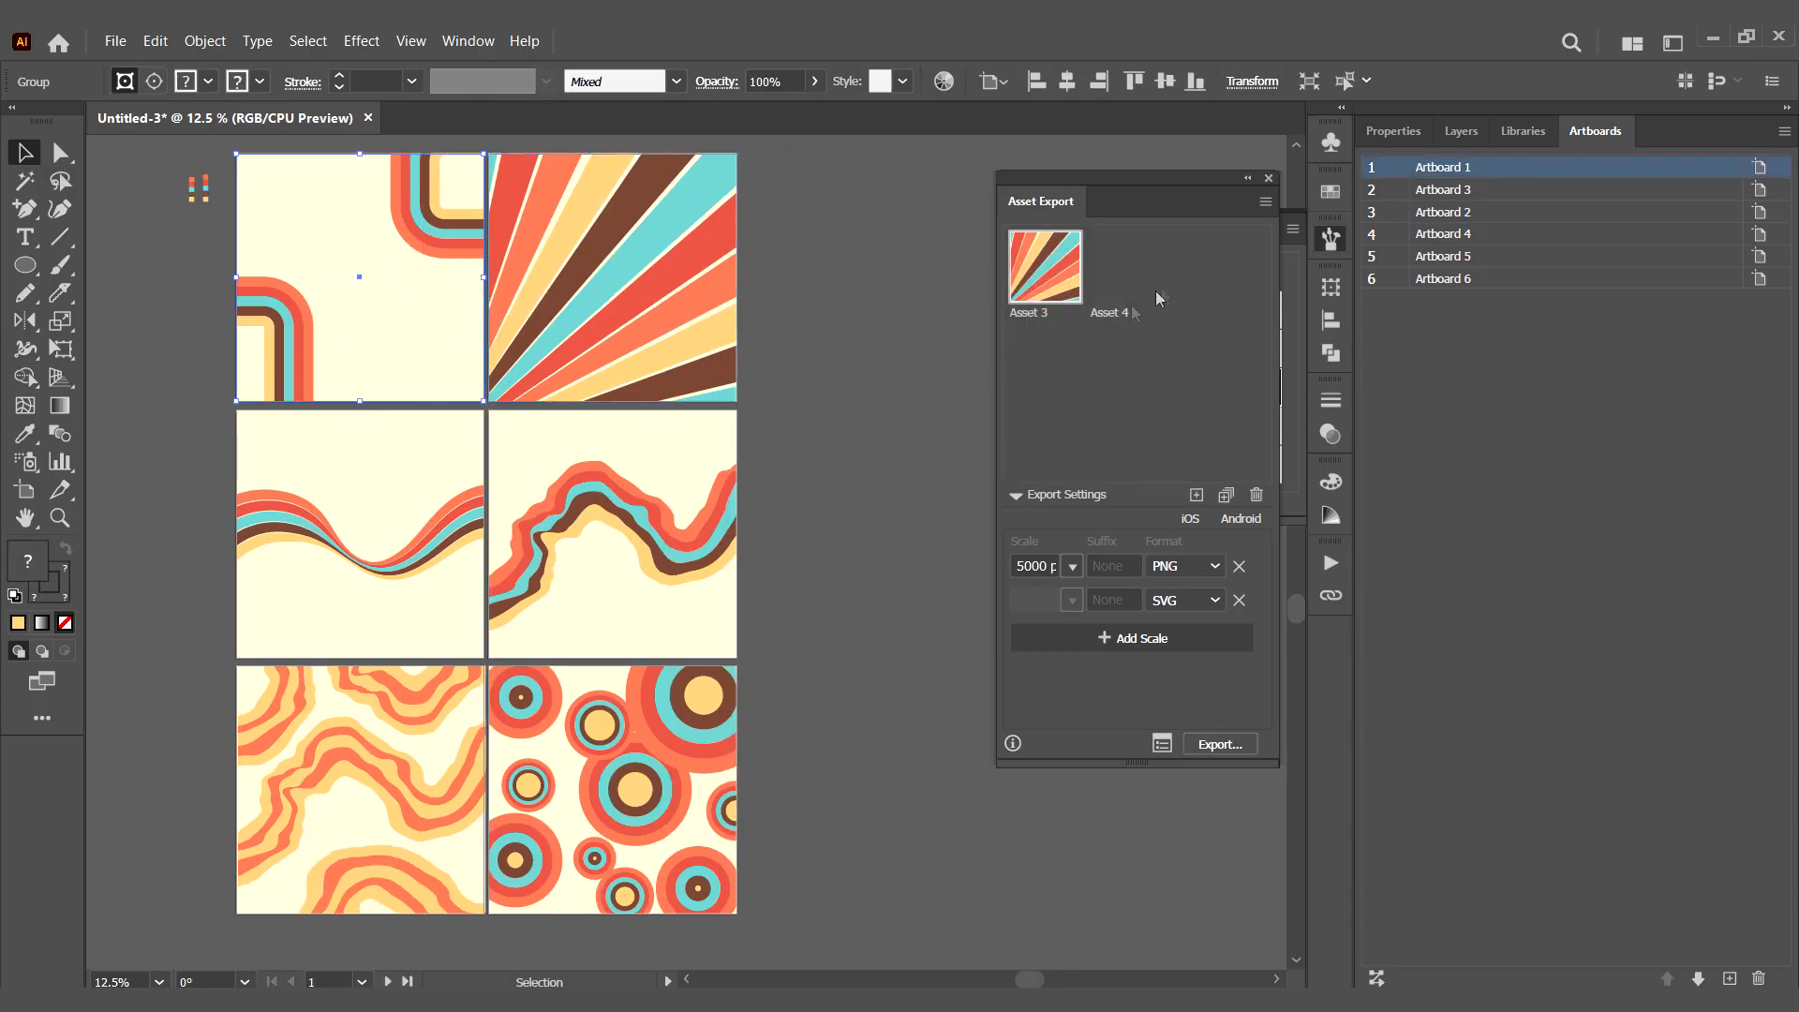
{"action": "left_click_drag", "start_coordinate": [401, 496], "coordinate": [1110, 398]}
{"action": "left_click_drag", "start_coordinate": [562, 571], "coordinate": [1116, 413]}
{"action": "left_click_drag", "start_coordinate": [656, 607], "coordinate": [1110, 420]}
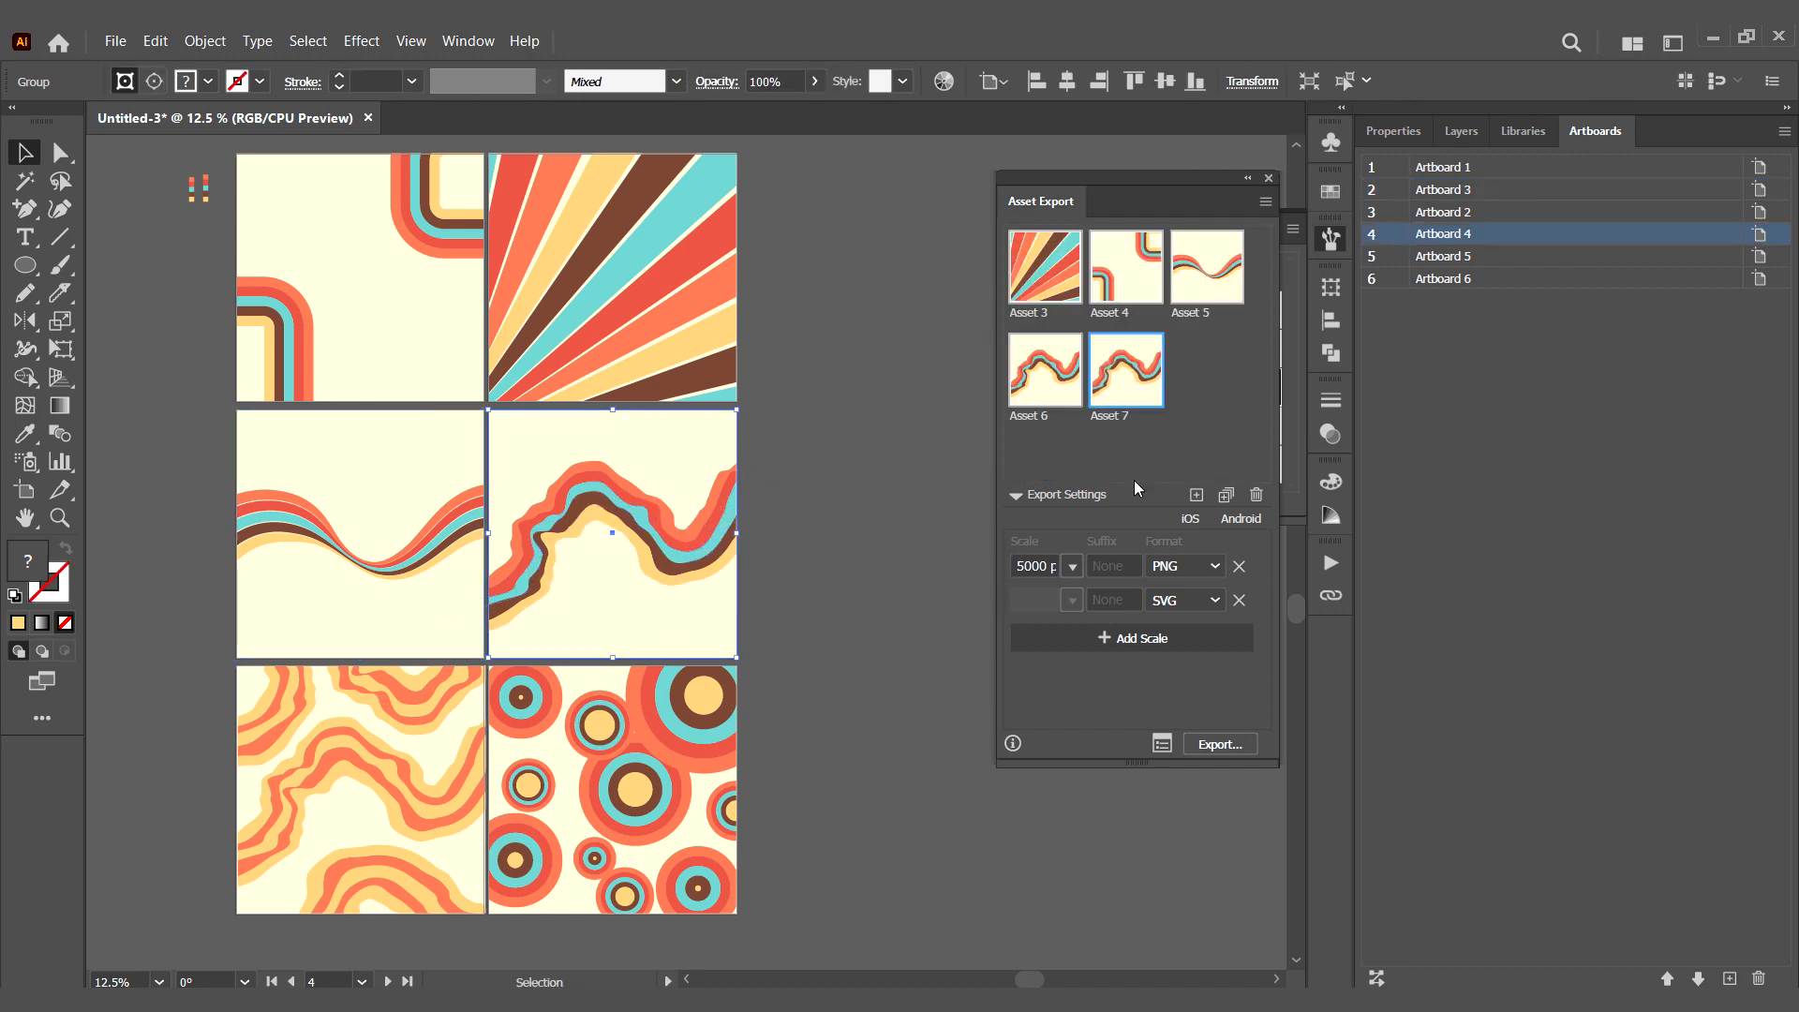
{"action": "key", "text": "ctrl+z"}
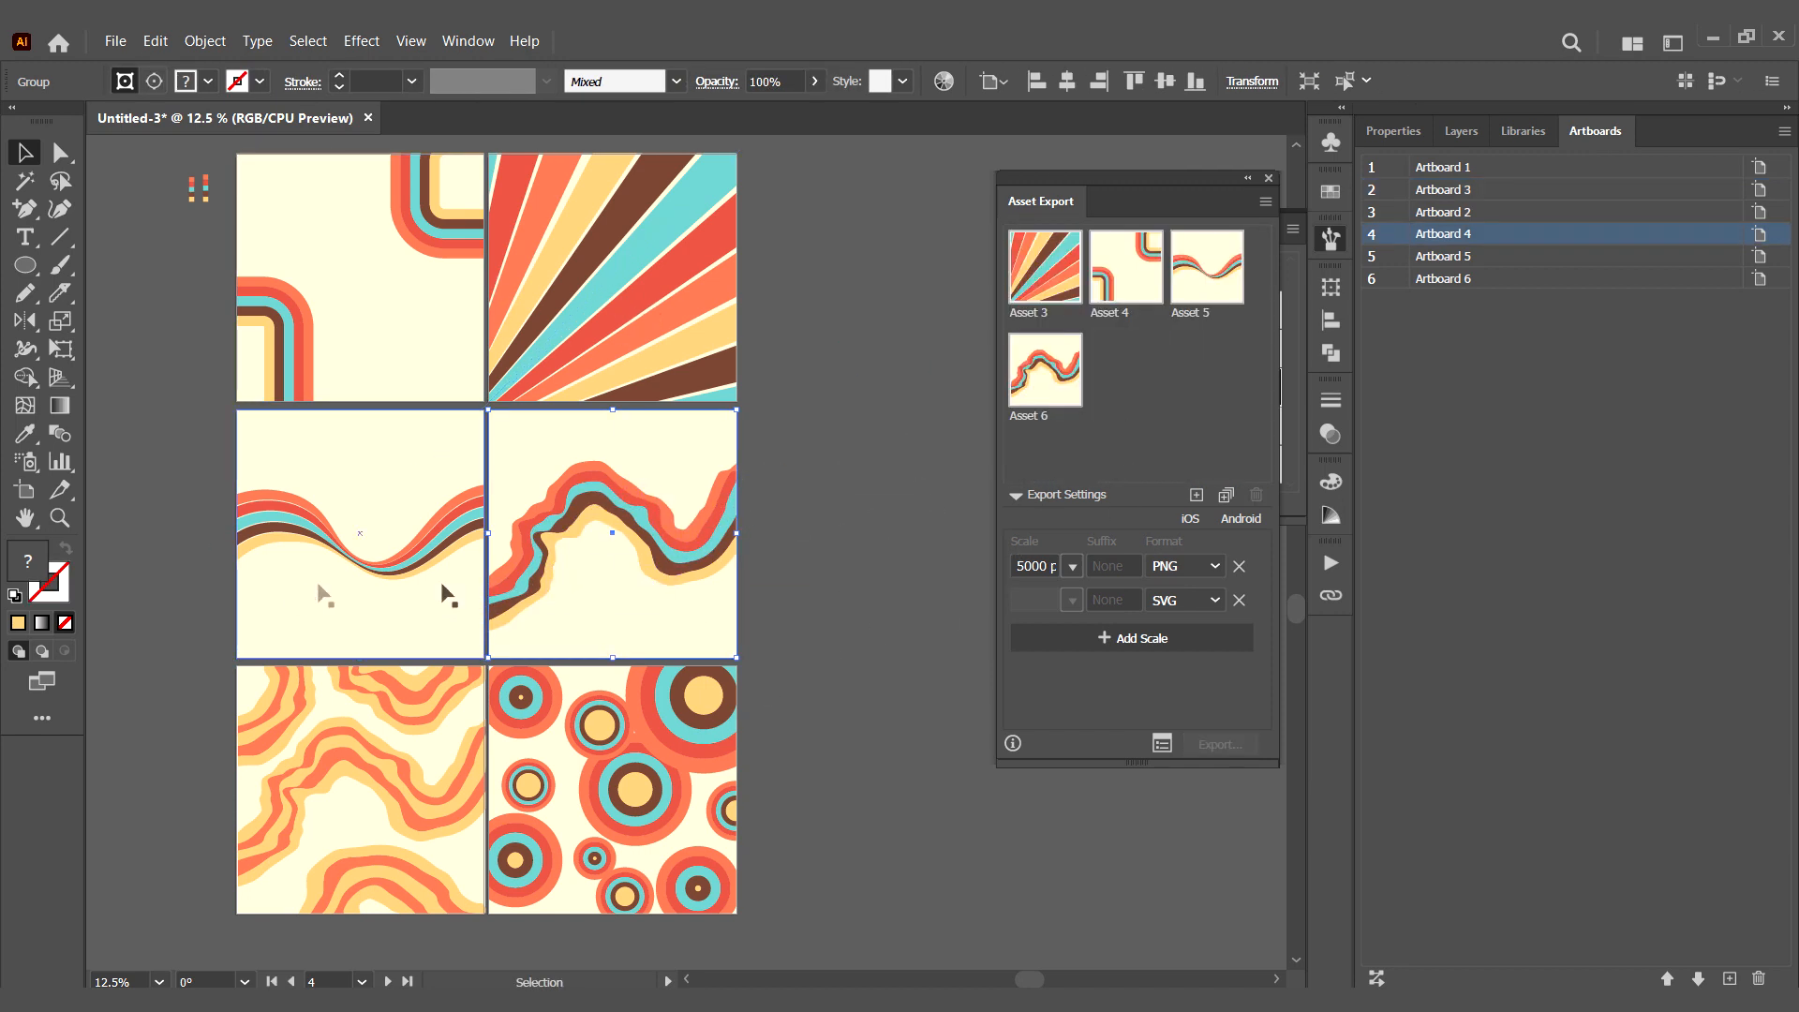
{"action": "left_click_drag", "start_coordinate": [366, 821], "coordinate": [1132, 360]}
{"action": "left_click_drag", "start_coordinate": [637, 787], "coordinate": [1217, 424]}
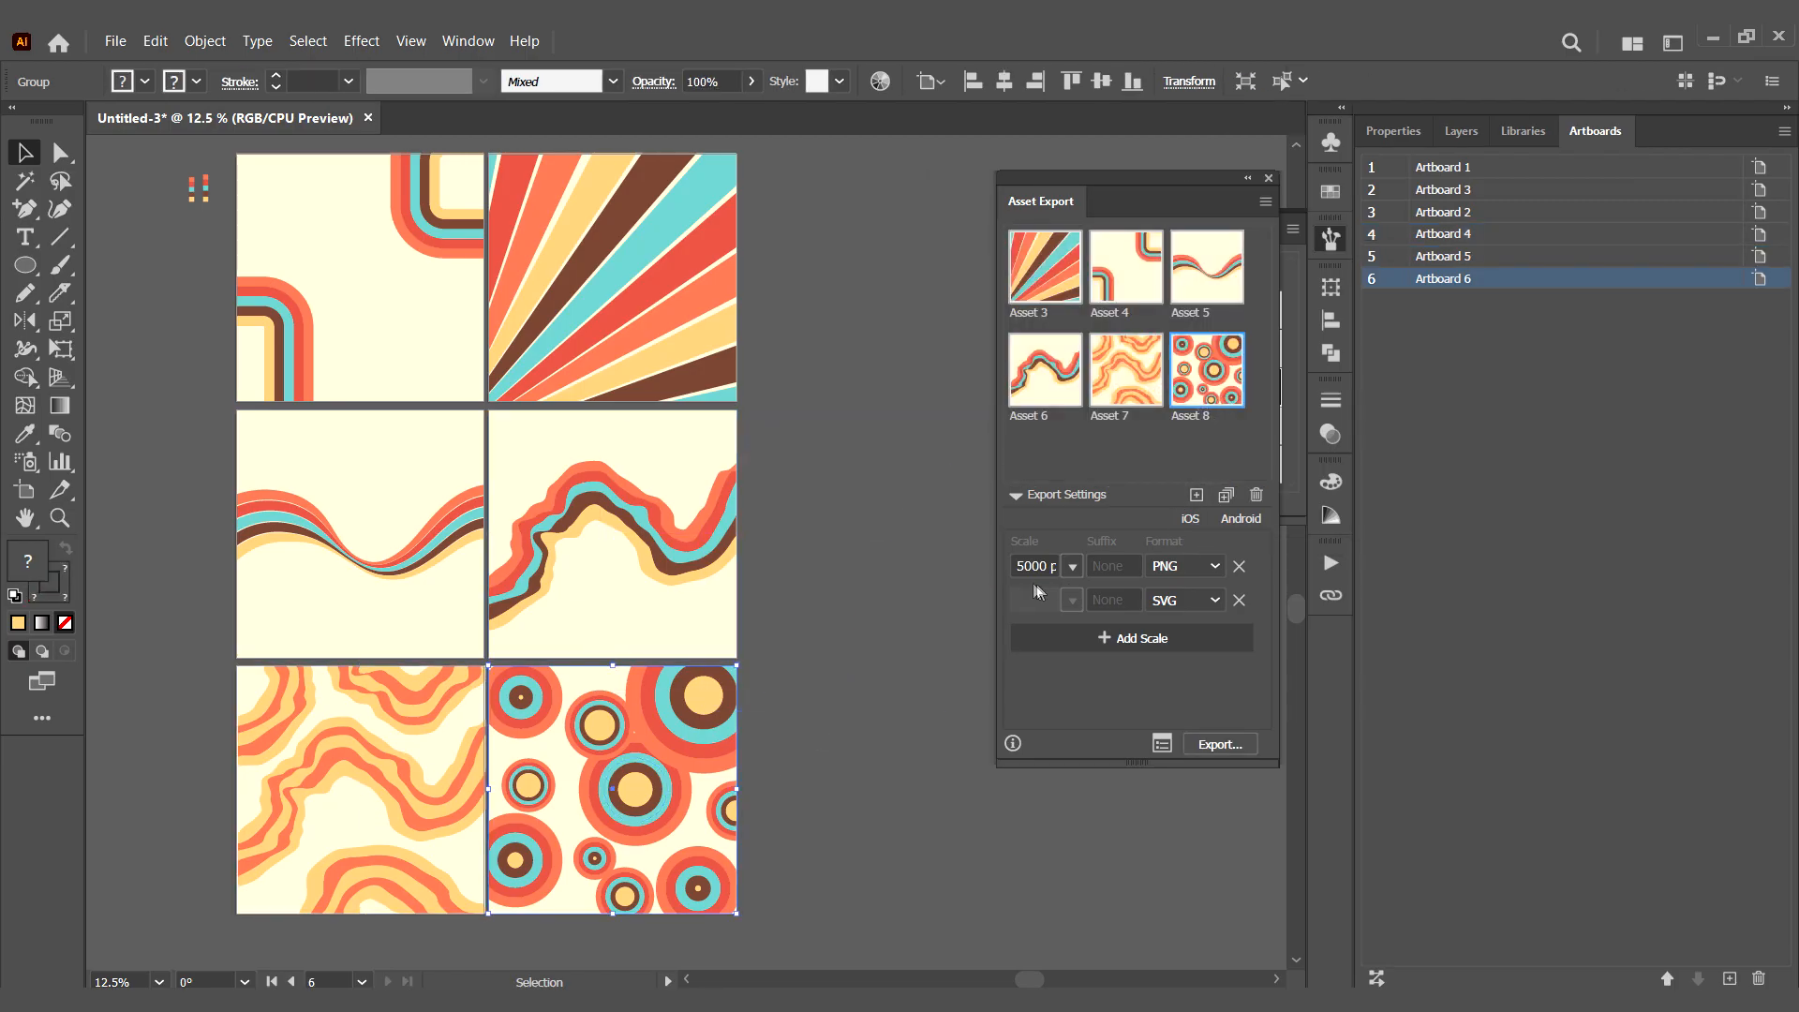
- Use PNG at a width of 5000 px plus SVG as the export formats and export the assets
{"action": "left_click", "coordinate": [1159, 566]}
{"action": "left_click", "coordinate": [1186, 564]}
{"action": "left_click", "coordinate": [1185, 599]}
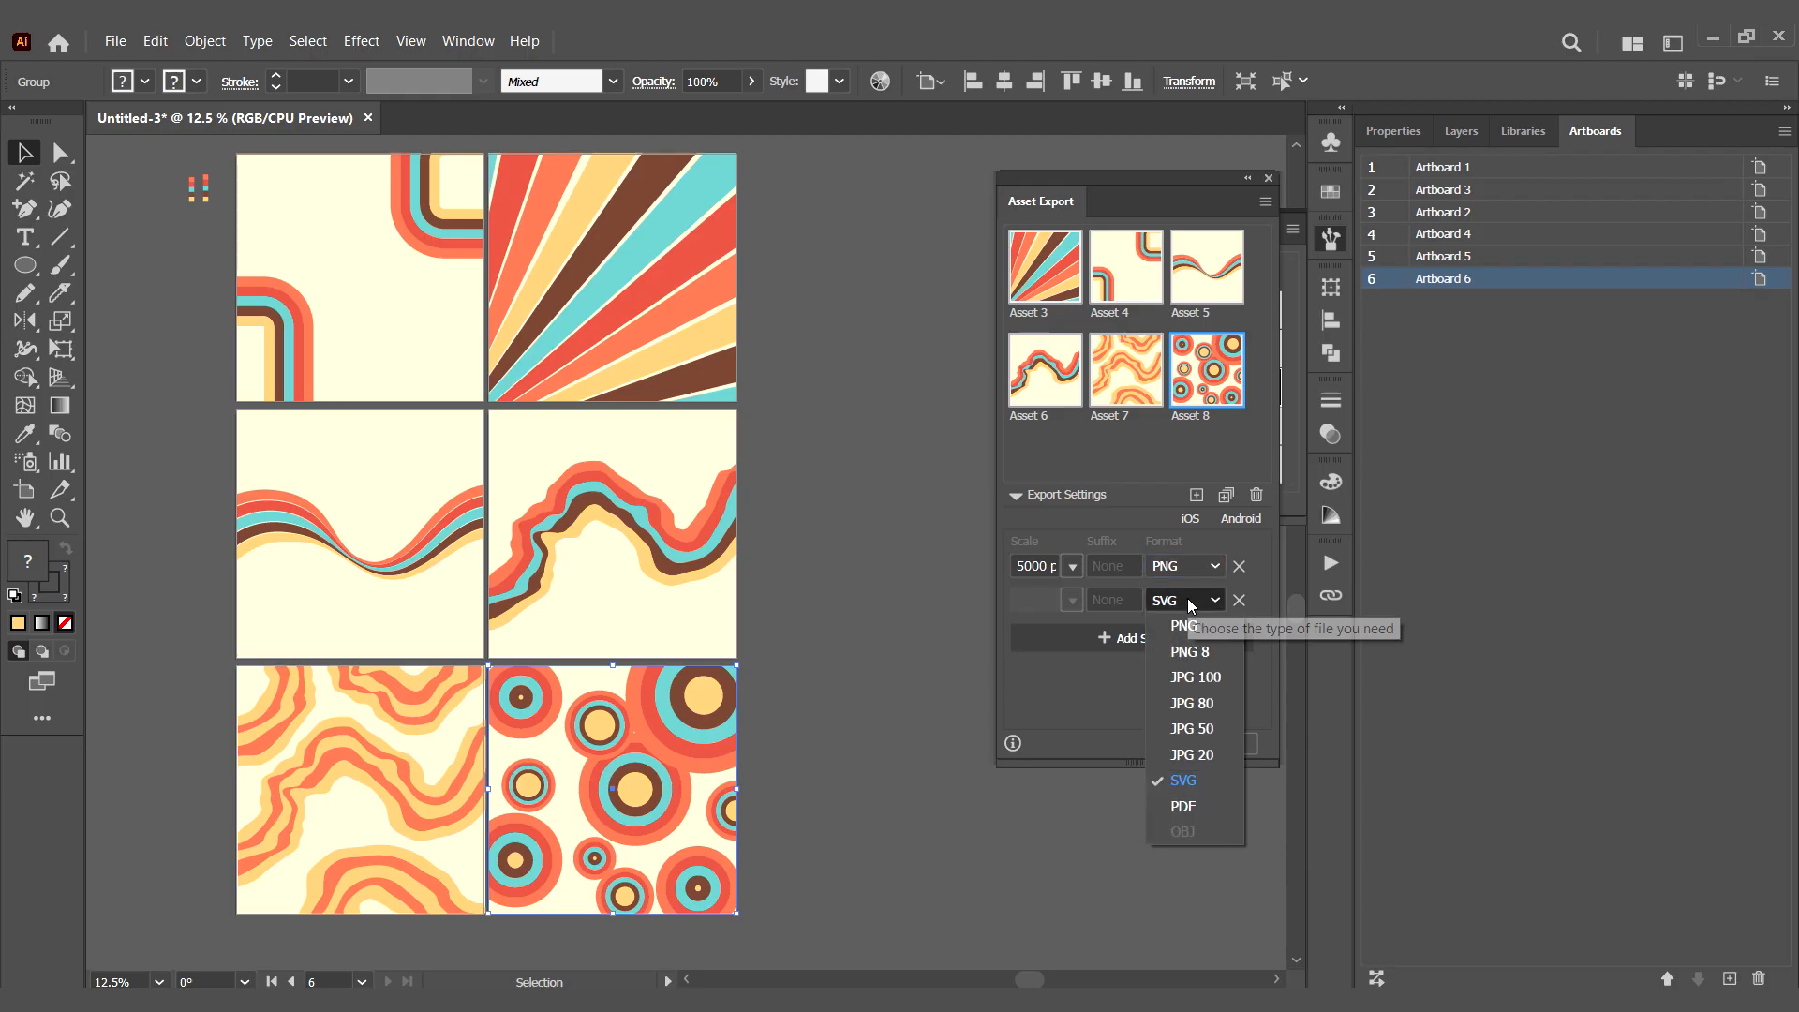
{"action": "left_click", "coordinate": [1185, 782]}
{"action": "left_click", "coordinate": [1071, 568]}
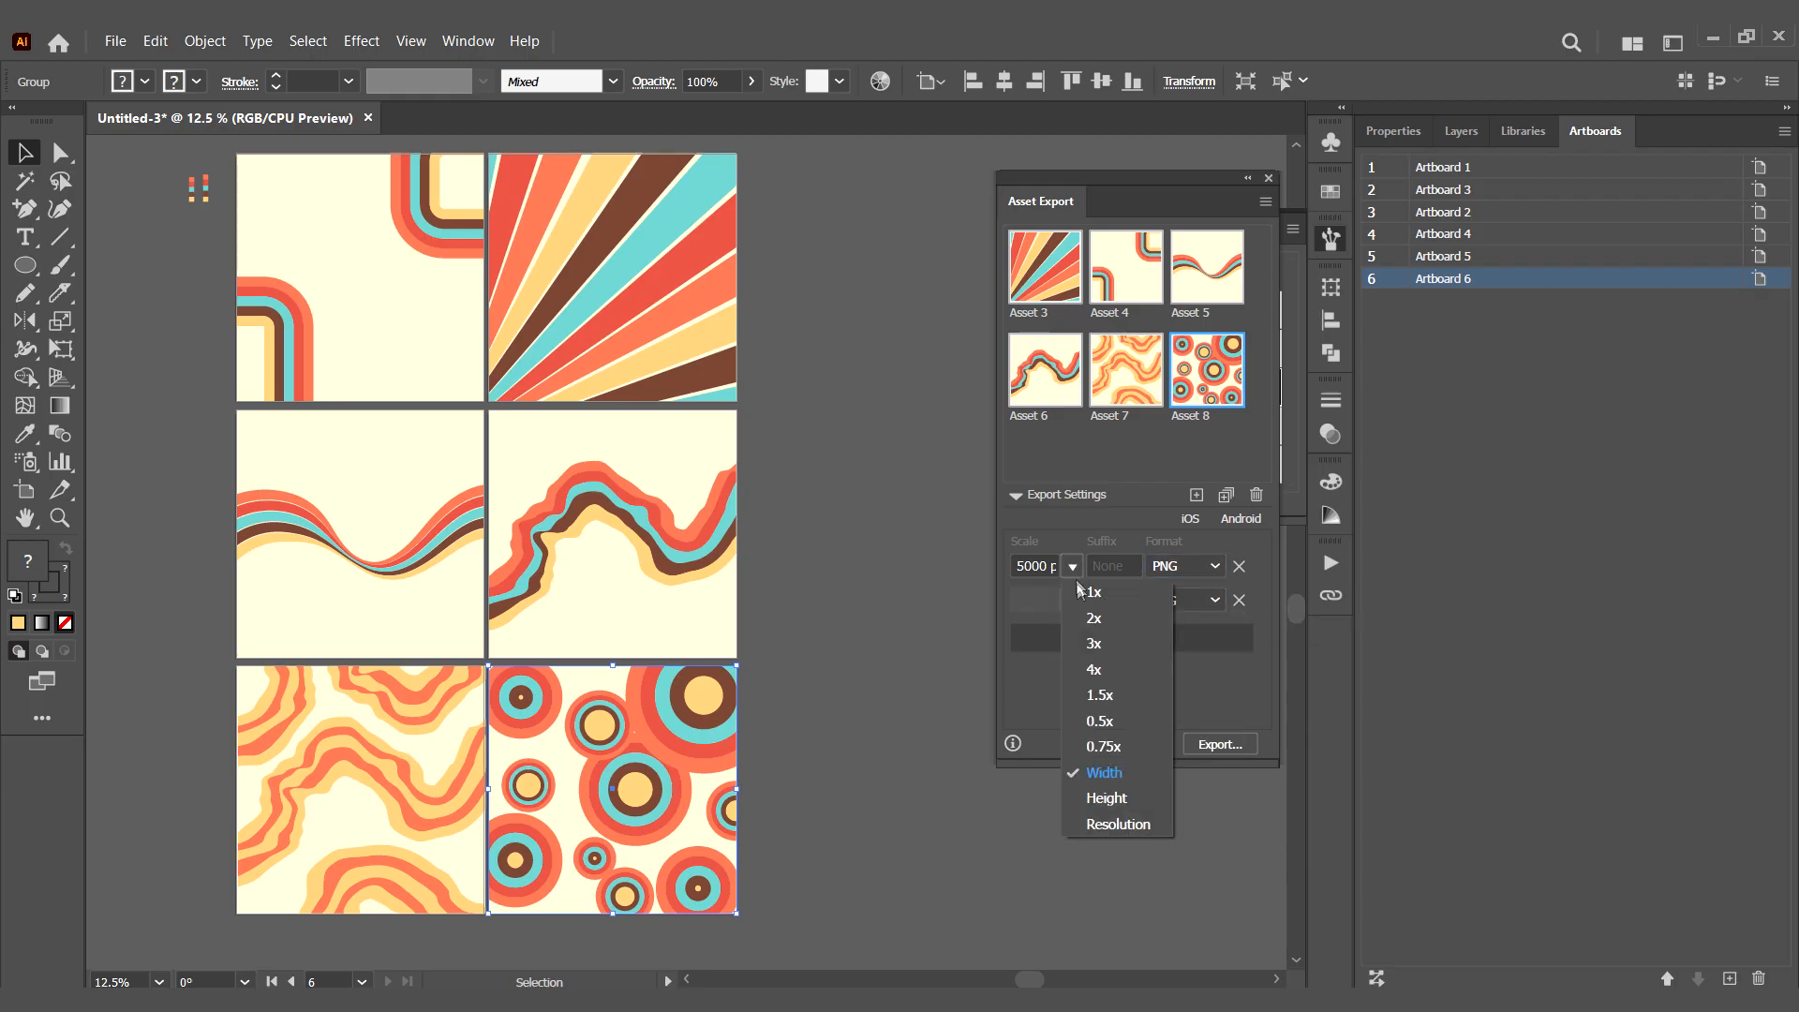
{"action": "left_click", "coordinate": [1103, 777]}
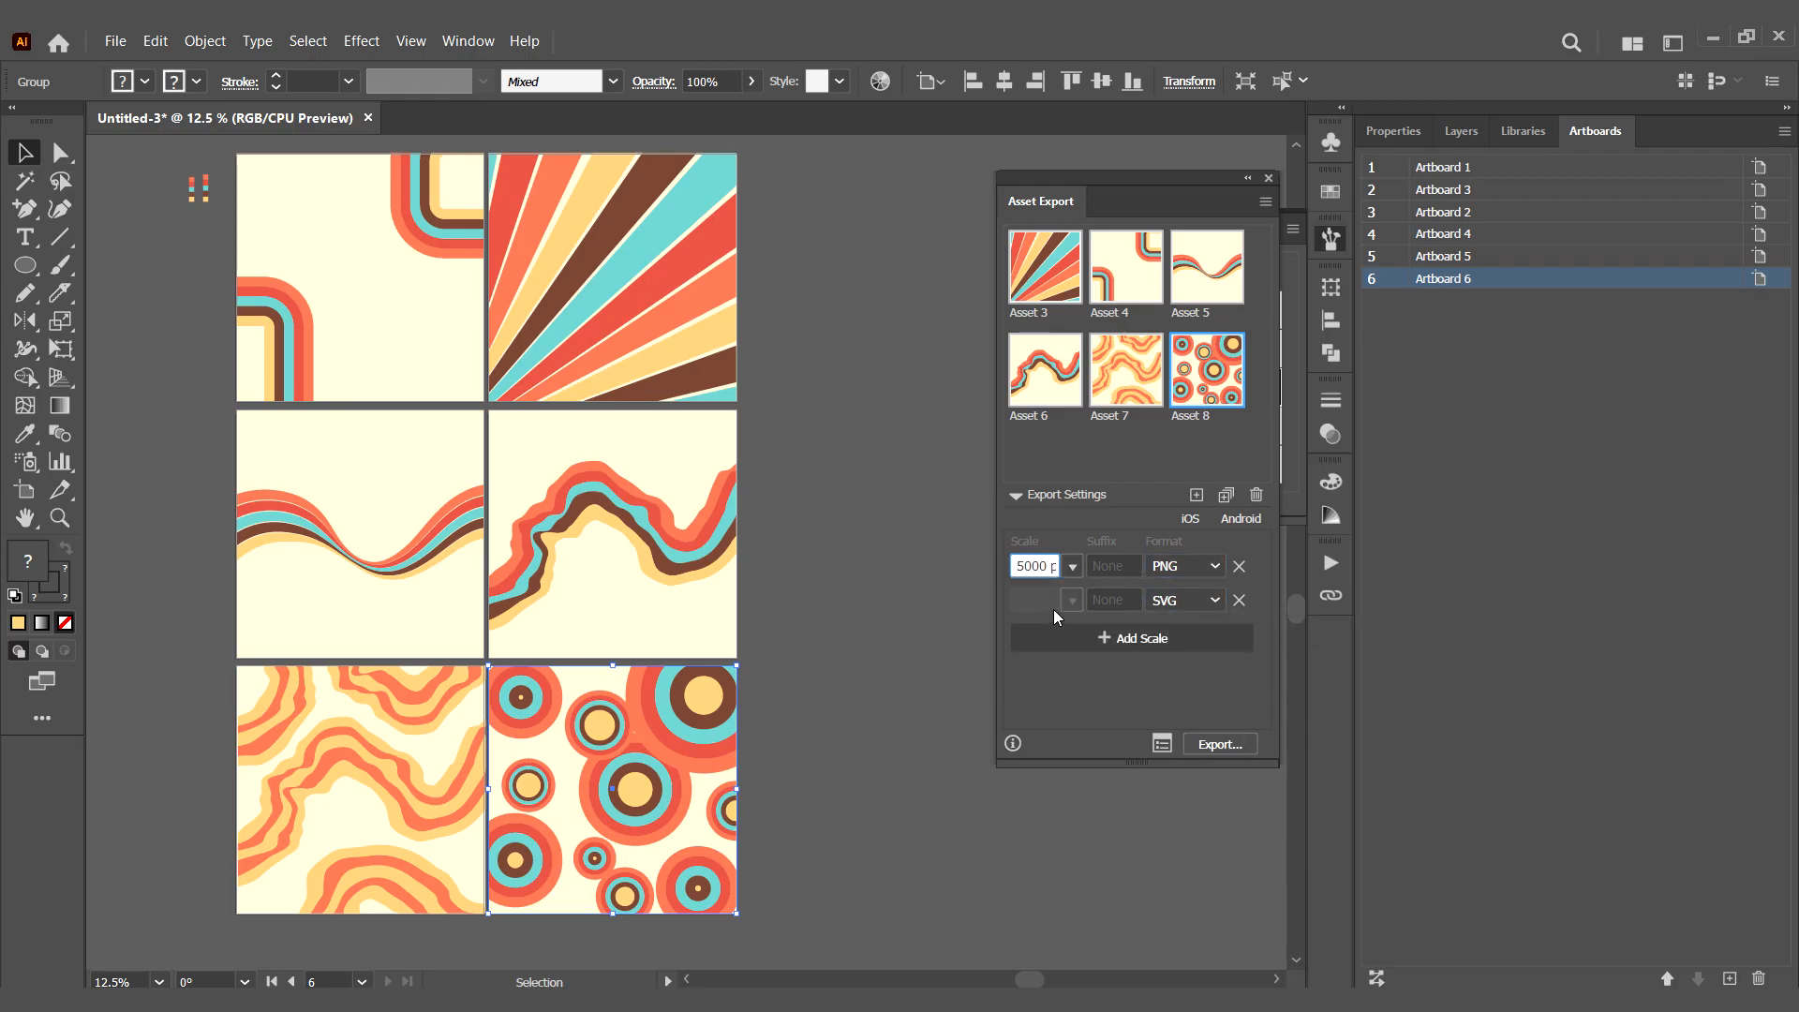
{"action": "left_click", "coordinate": [1079, 676]}
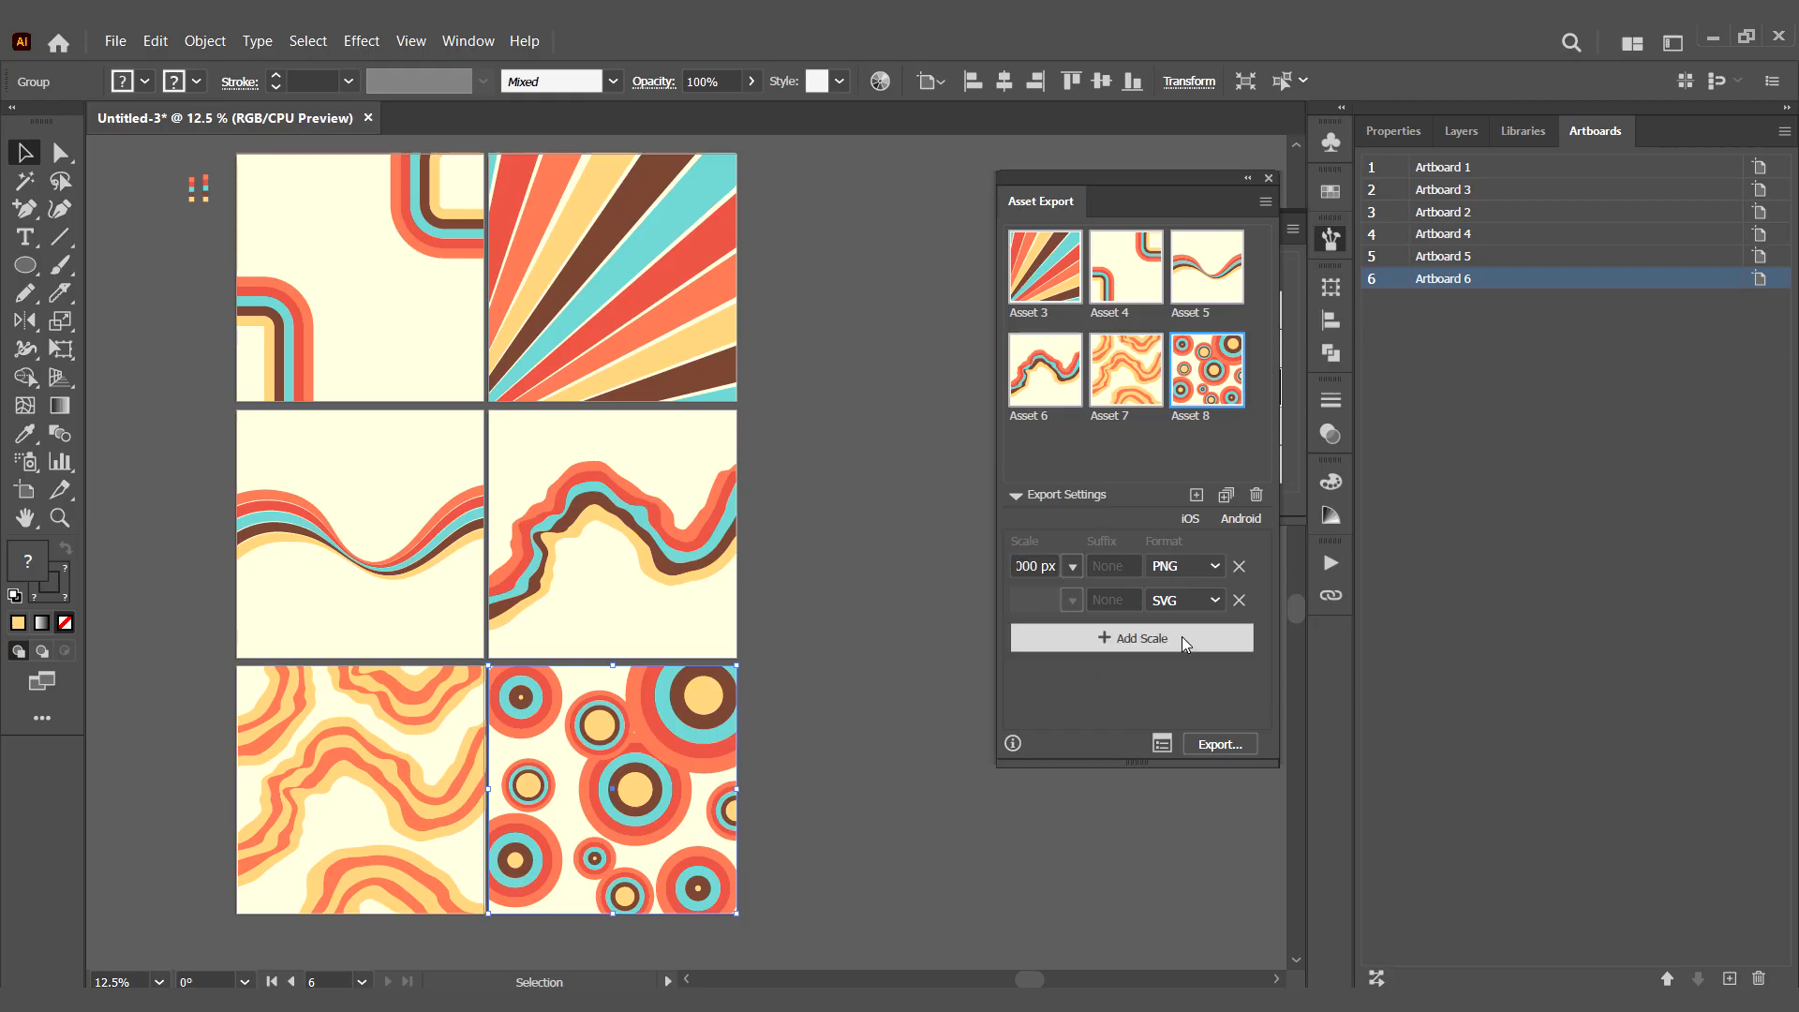
{"action": "left_click", "coordinate": [1194, 744]}
{"action": "left_click", "coordinate": [1383, 831]}
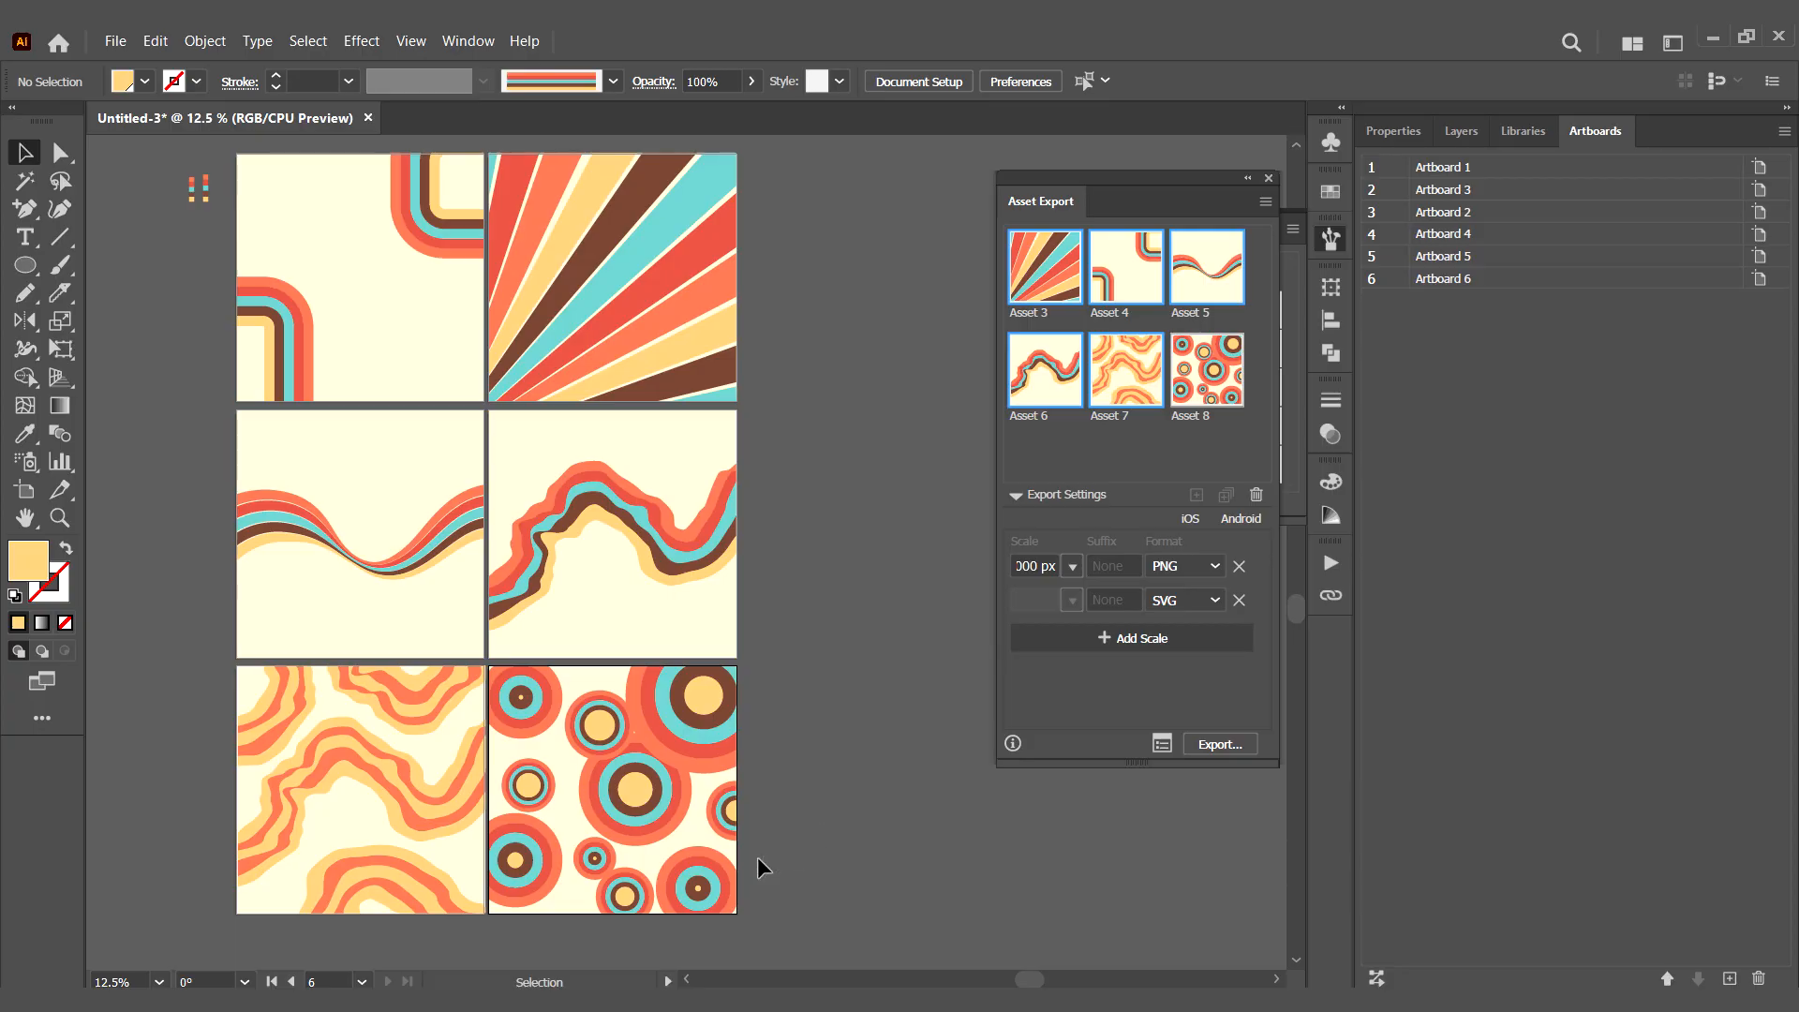
- Switch to File Explorer and check the exported files in the 5000w and SVG folders of abstract retro bg
{"action": "mouse_move", "coordinate": [874, 999]}
{"action": "left_click", "coordinate": [911, 925]}
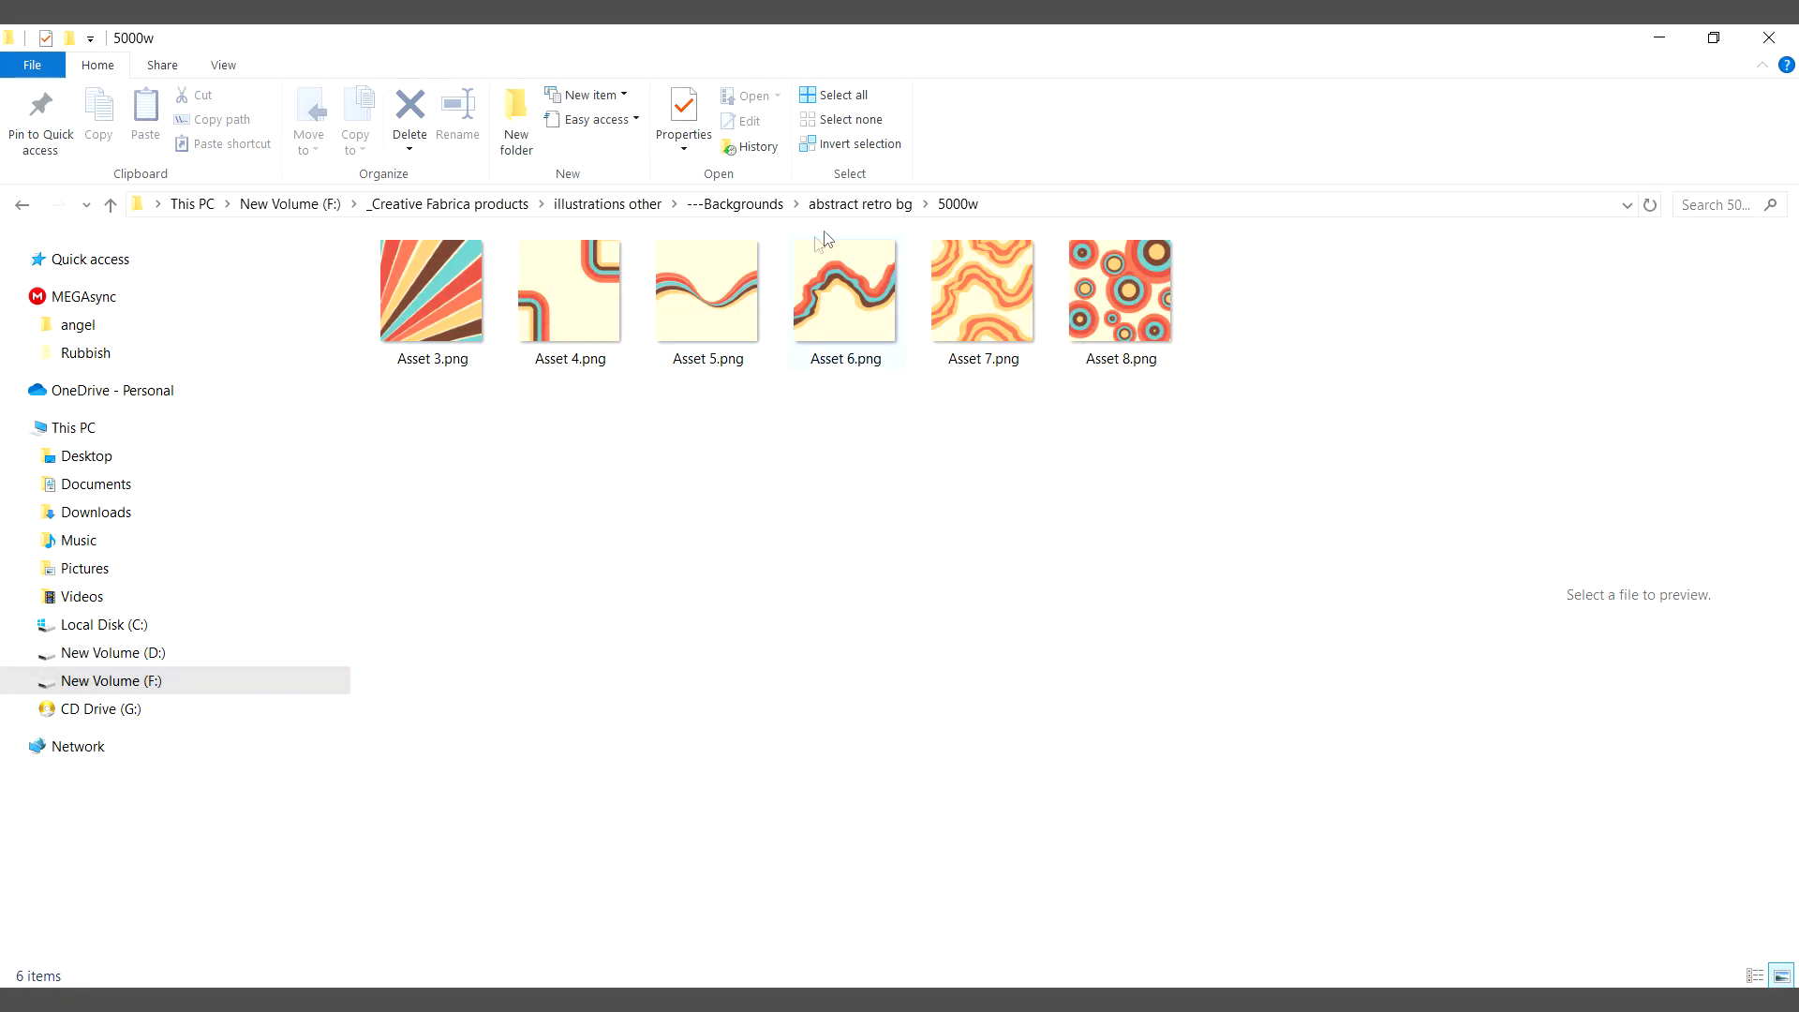
{"action": "left_click", "coordinate": [848, 205]}
{"action": "double_click", "coordinate": [469, 296]}
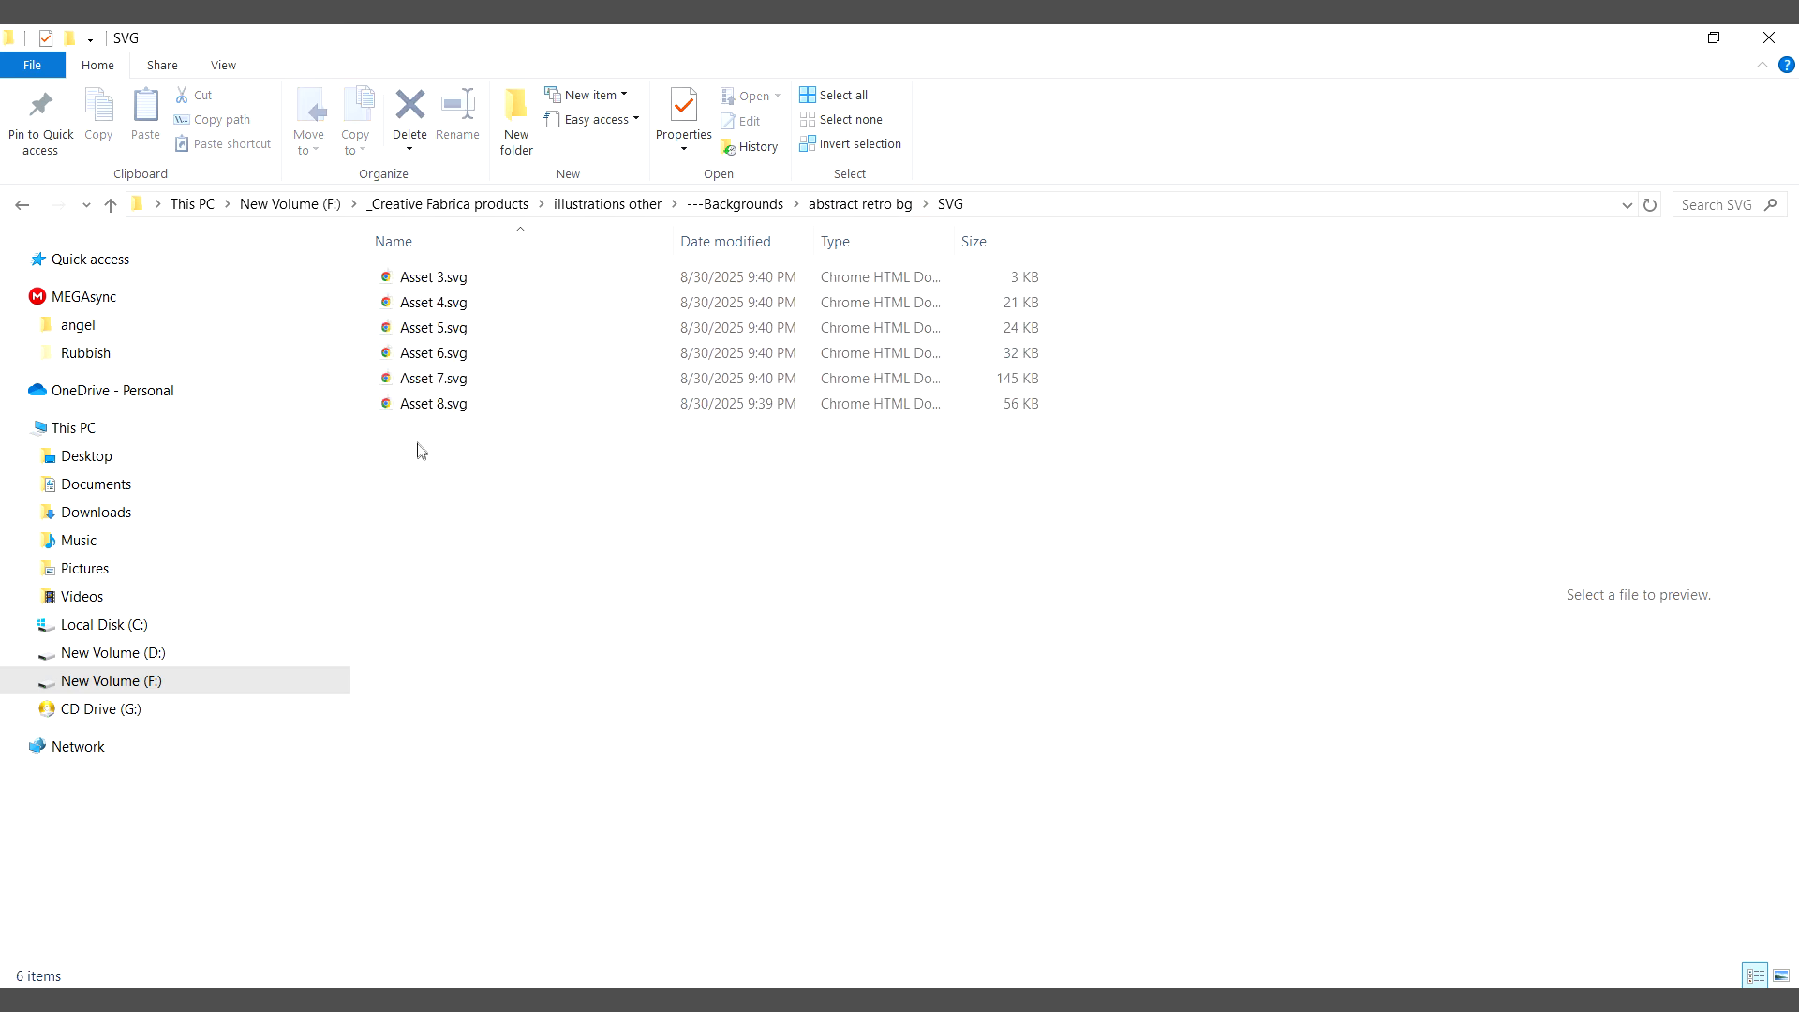
{"action": "left_click", "coordinate": [841, 206]}
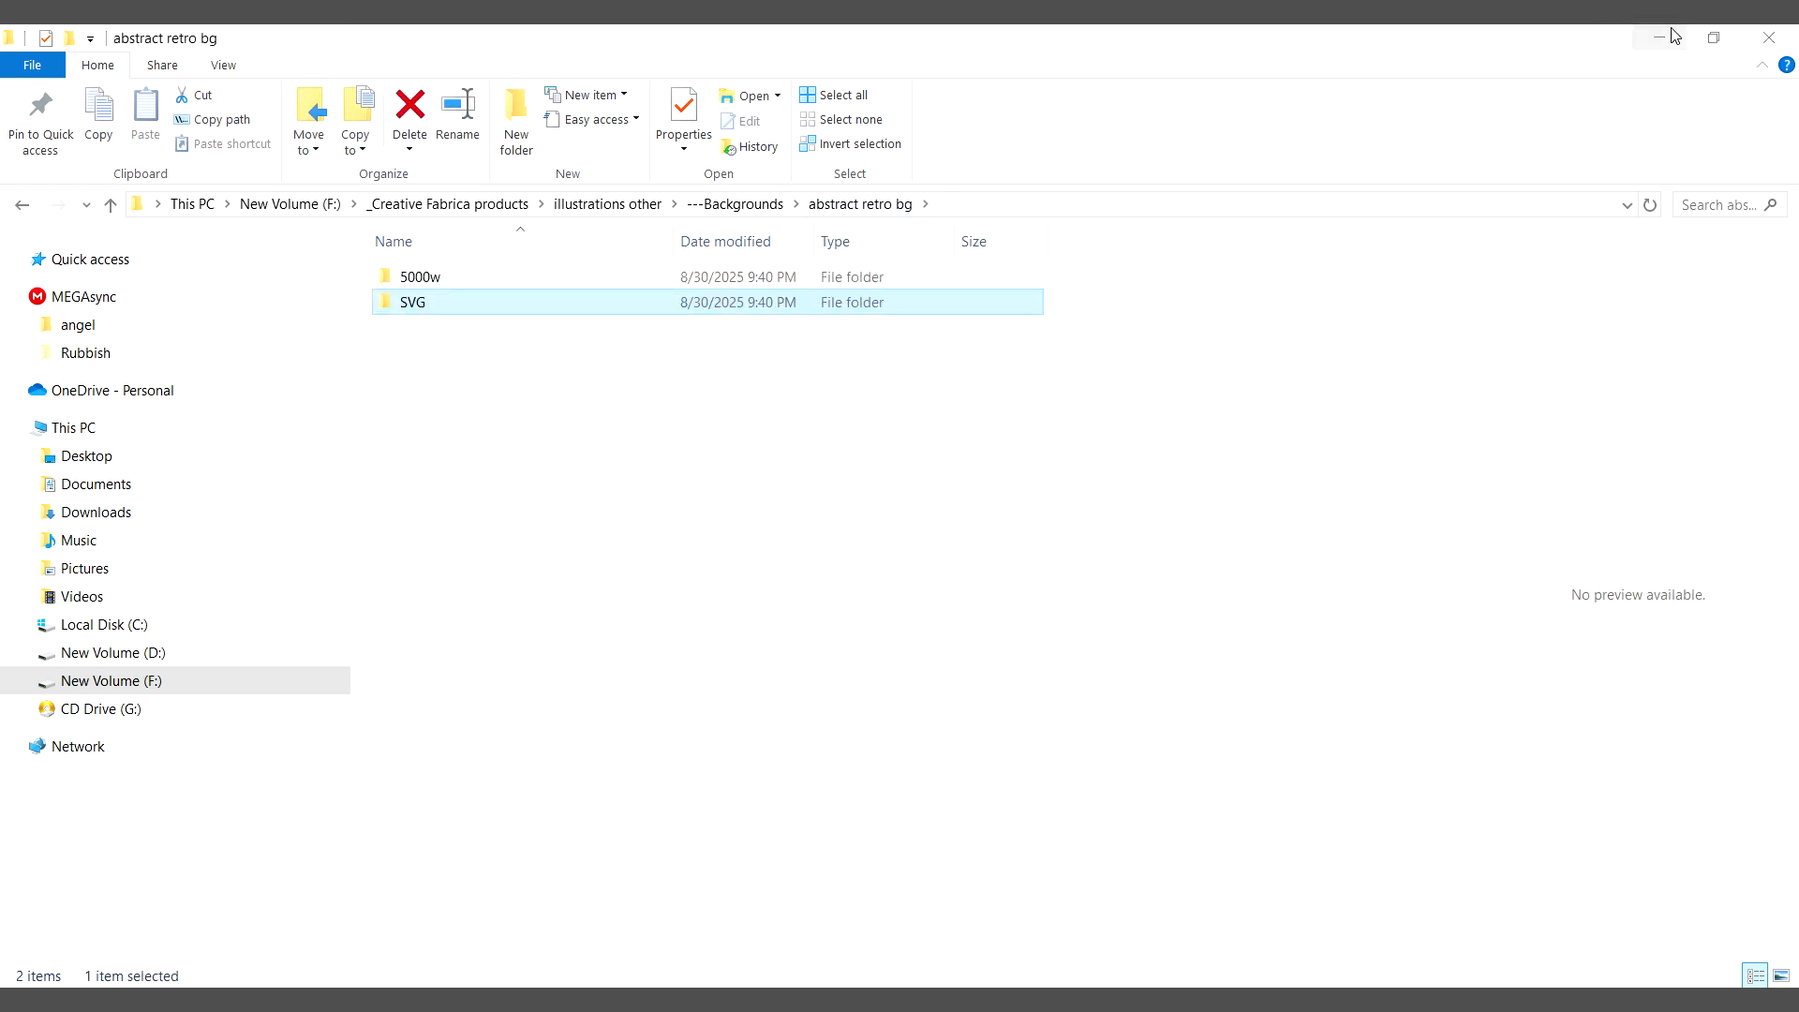